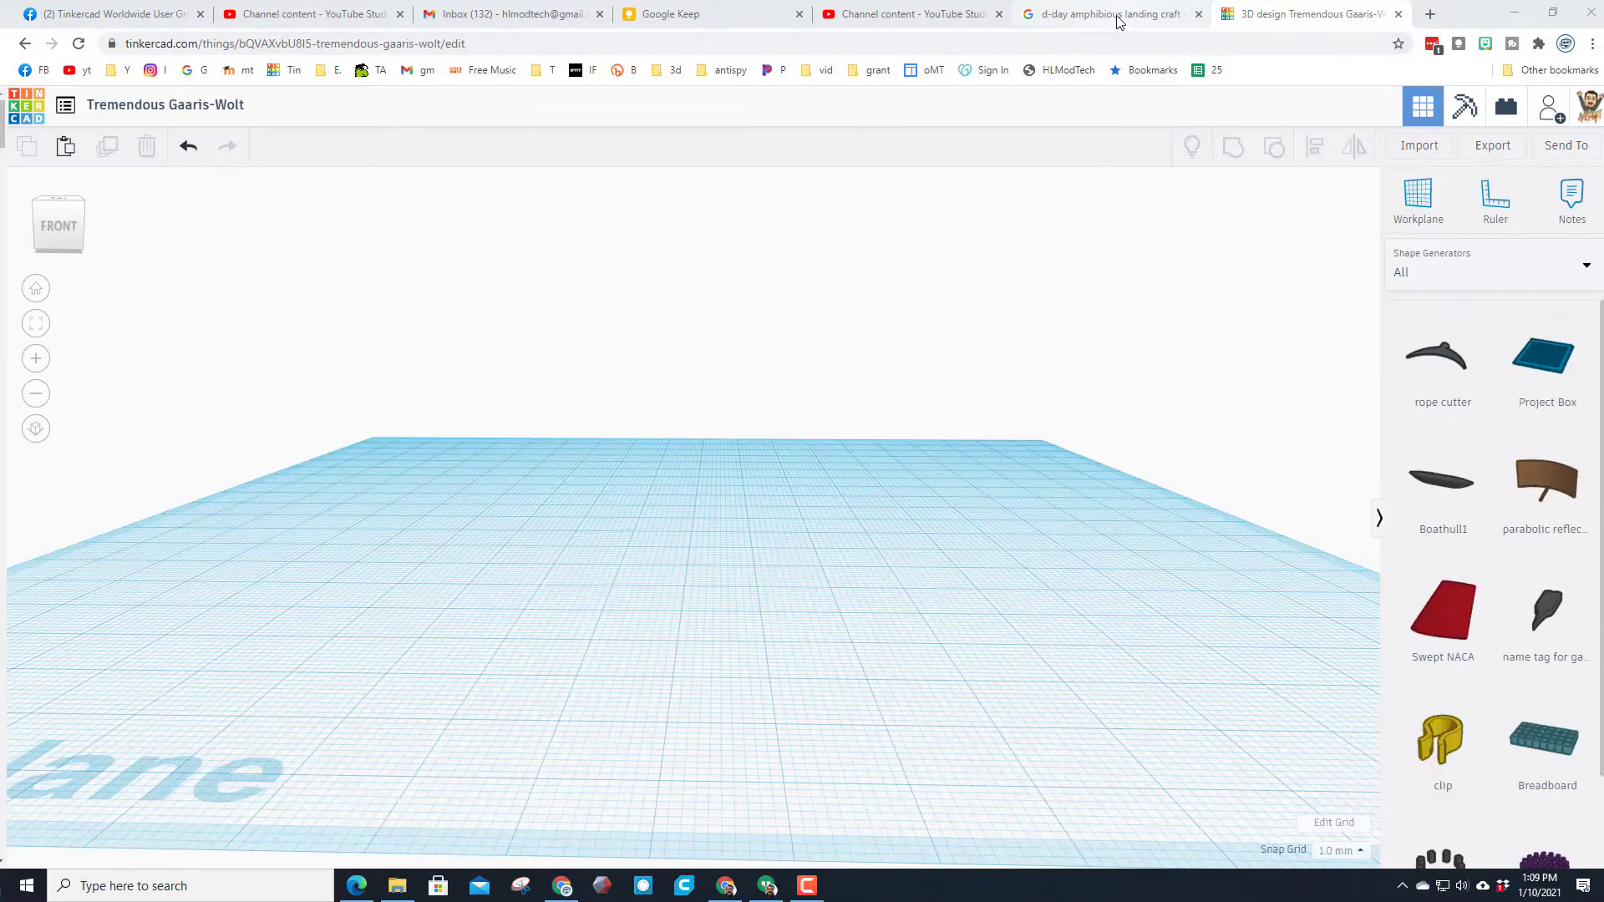
- Check the D-Day landing craft reference photo in the image search and rename the design as landing craft mdh
click(1116, 15)
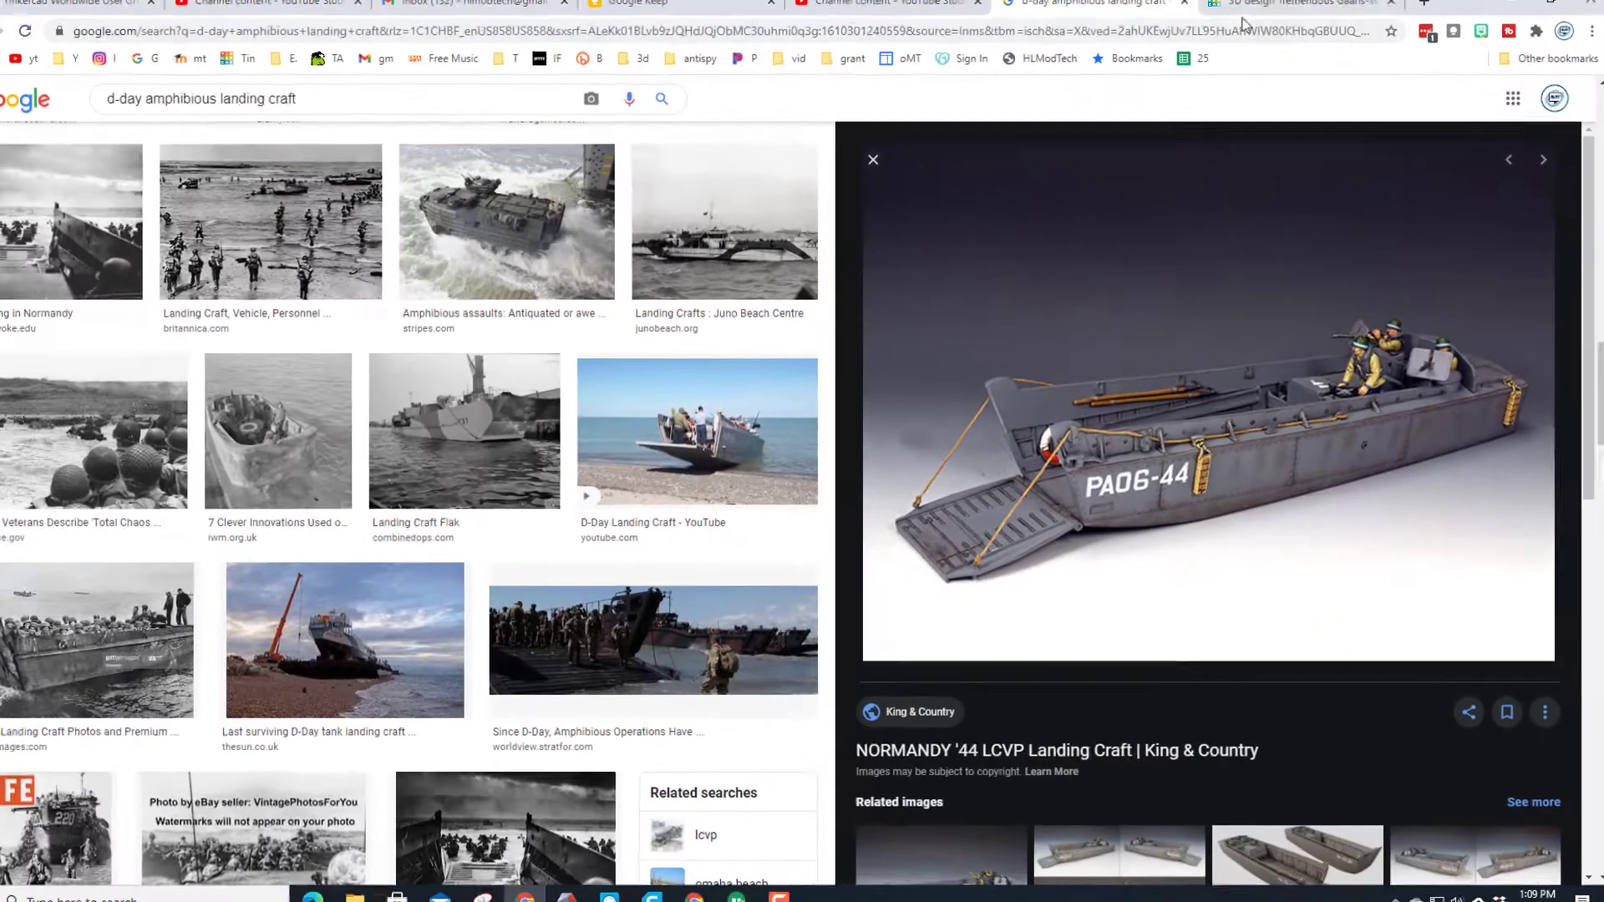
click(1286, 15)
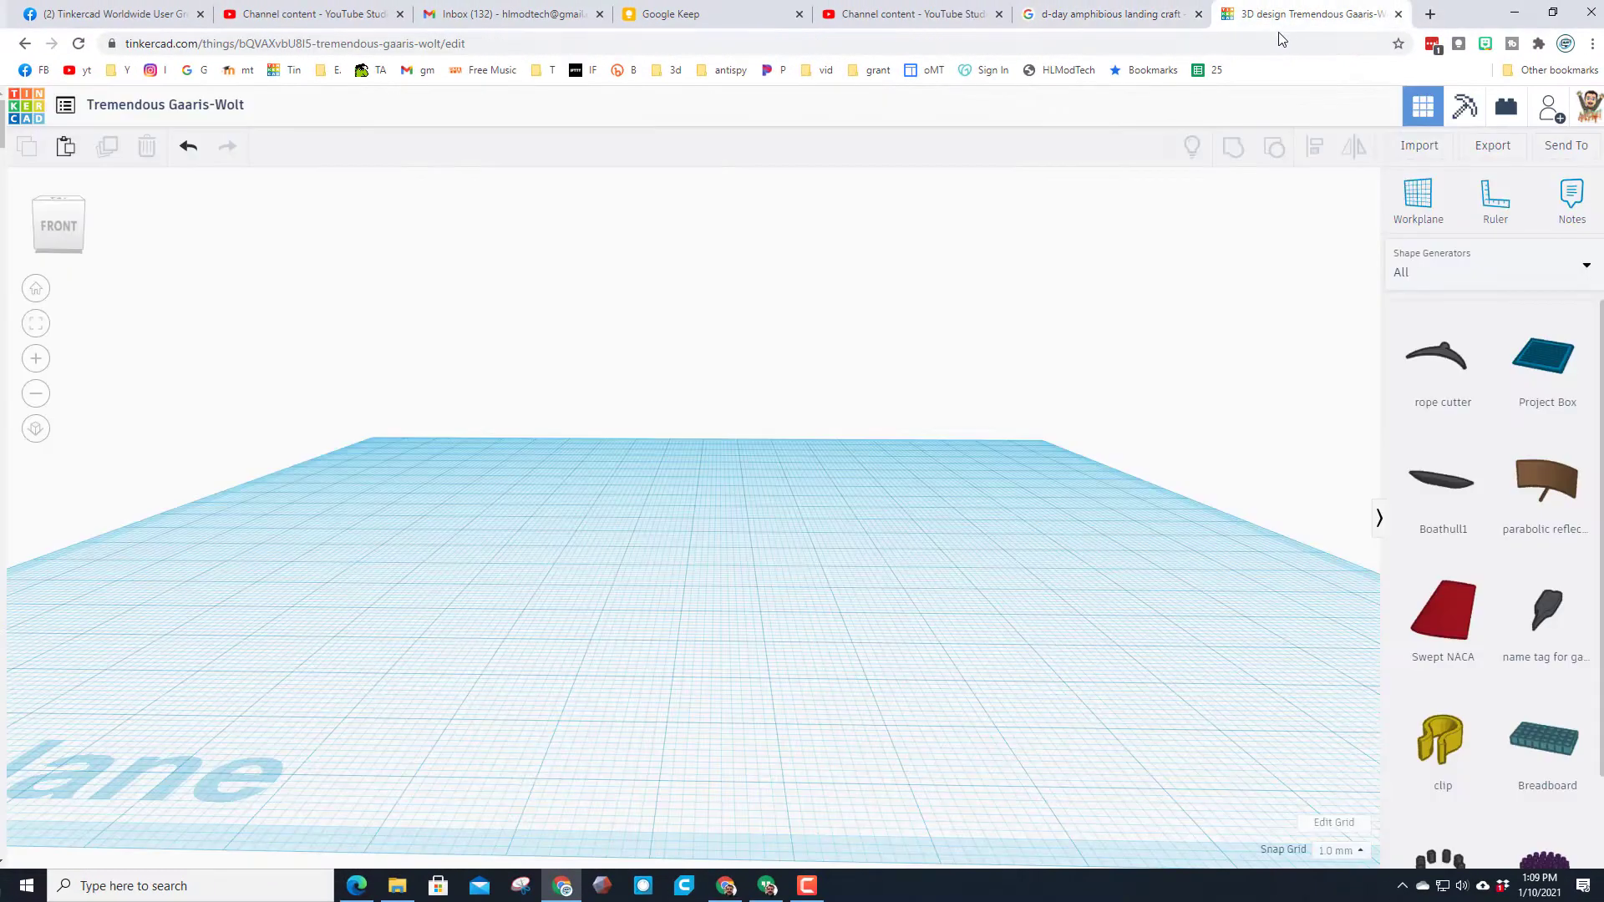
click(196, 107)
text(landing craft mdh)
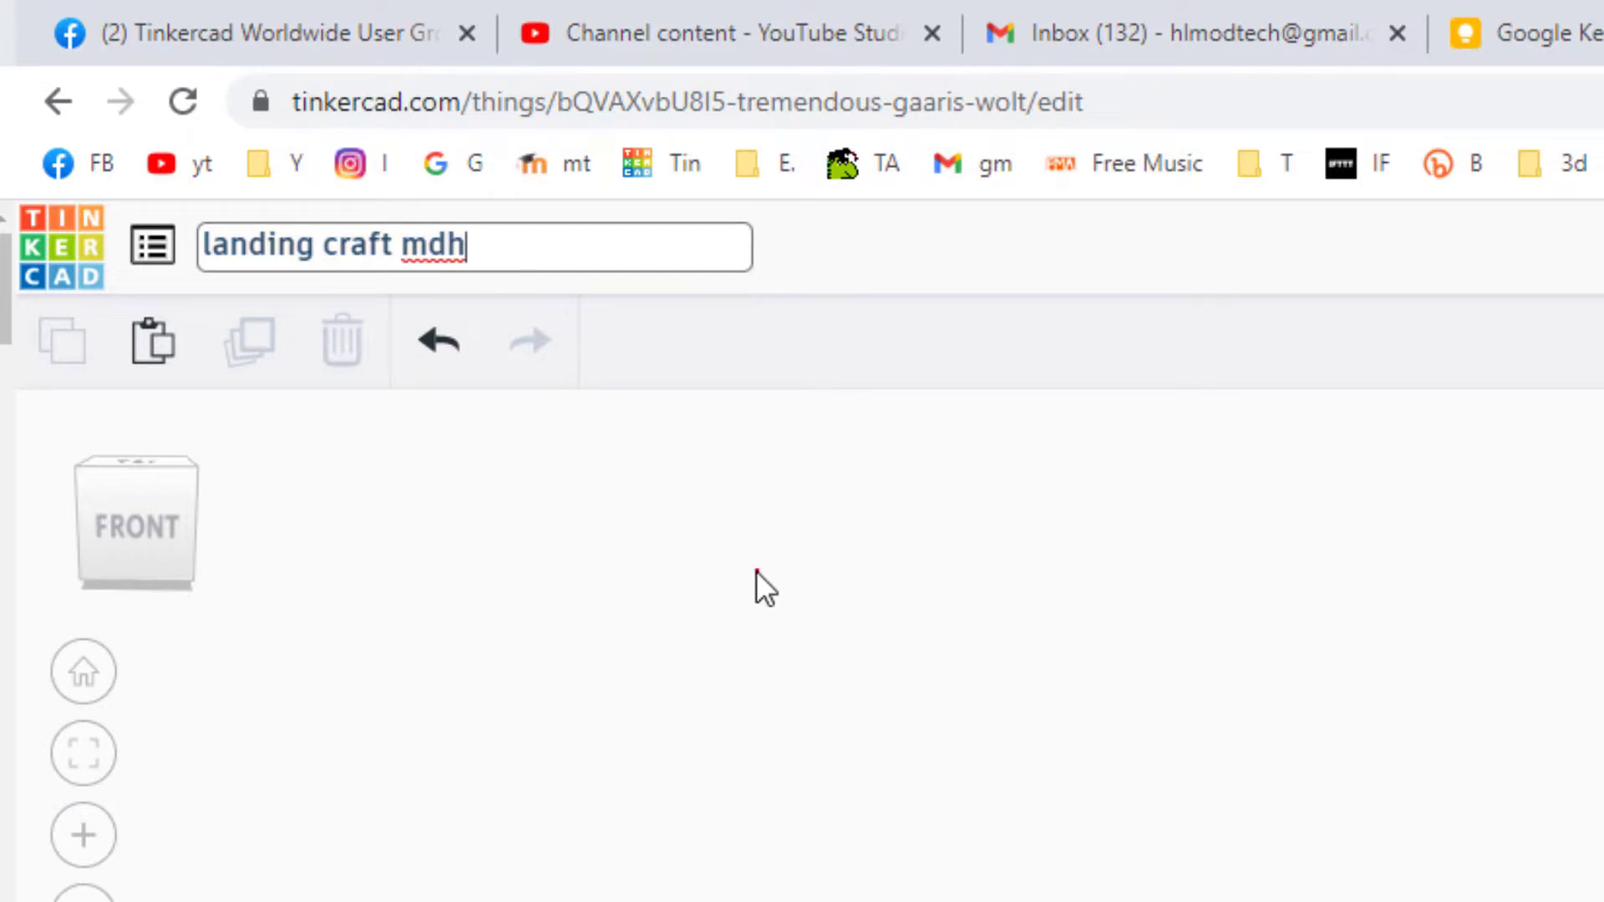
click(756, 575)
- Find the Boathull1 shape among all shape generators and place one on the front part of the workplane
click(1436, 269)
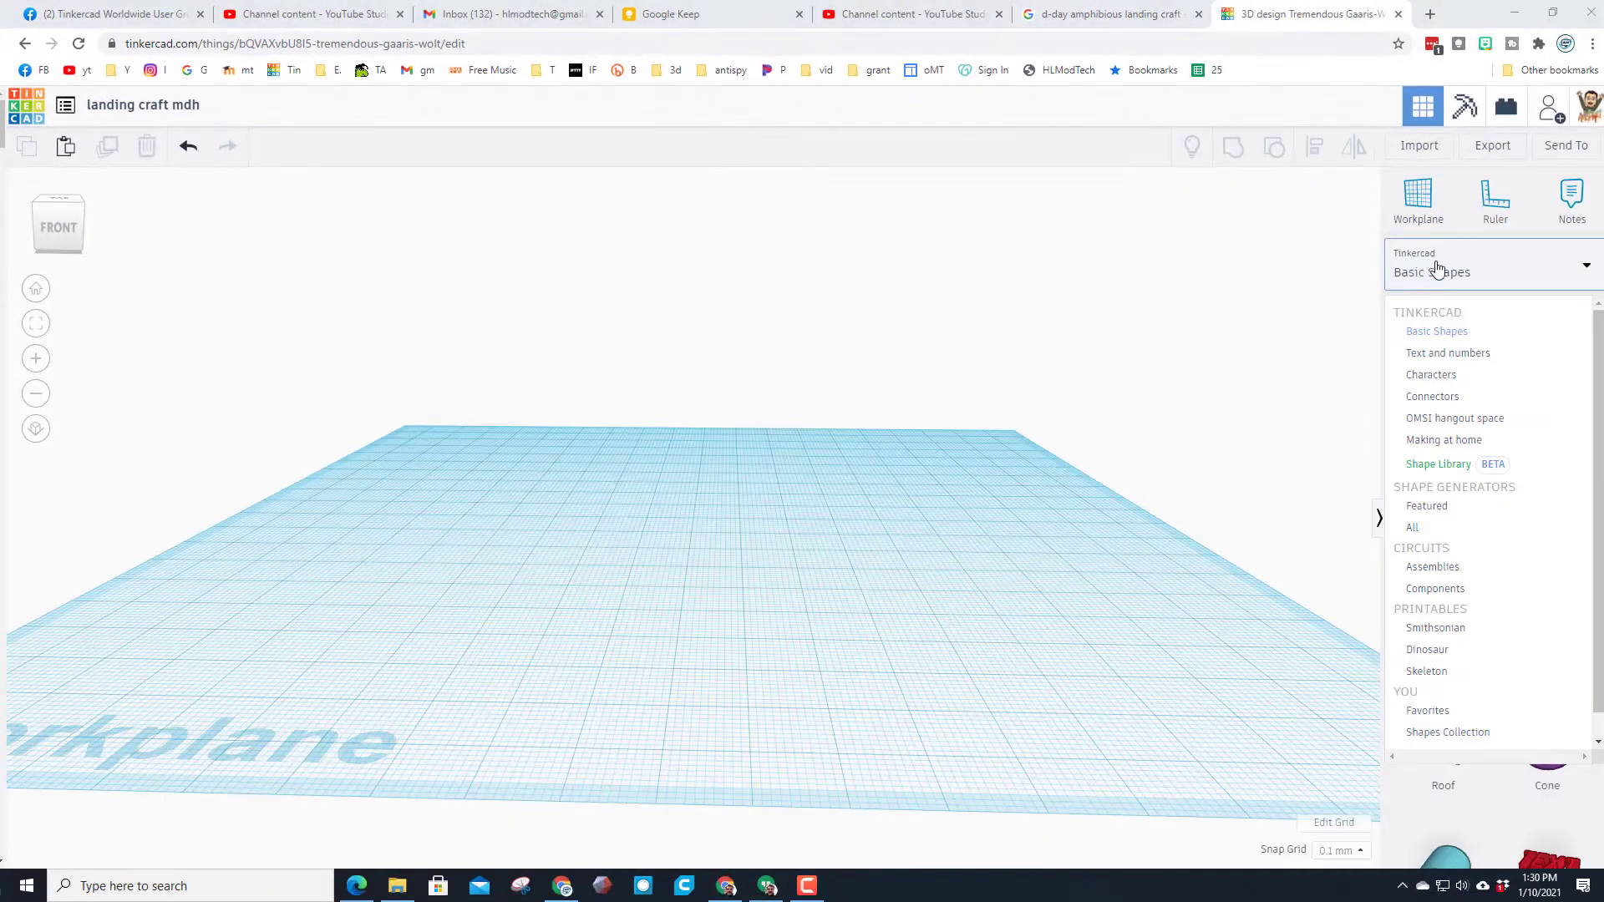
click(1430, 268)
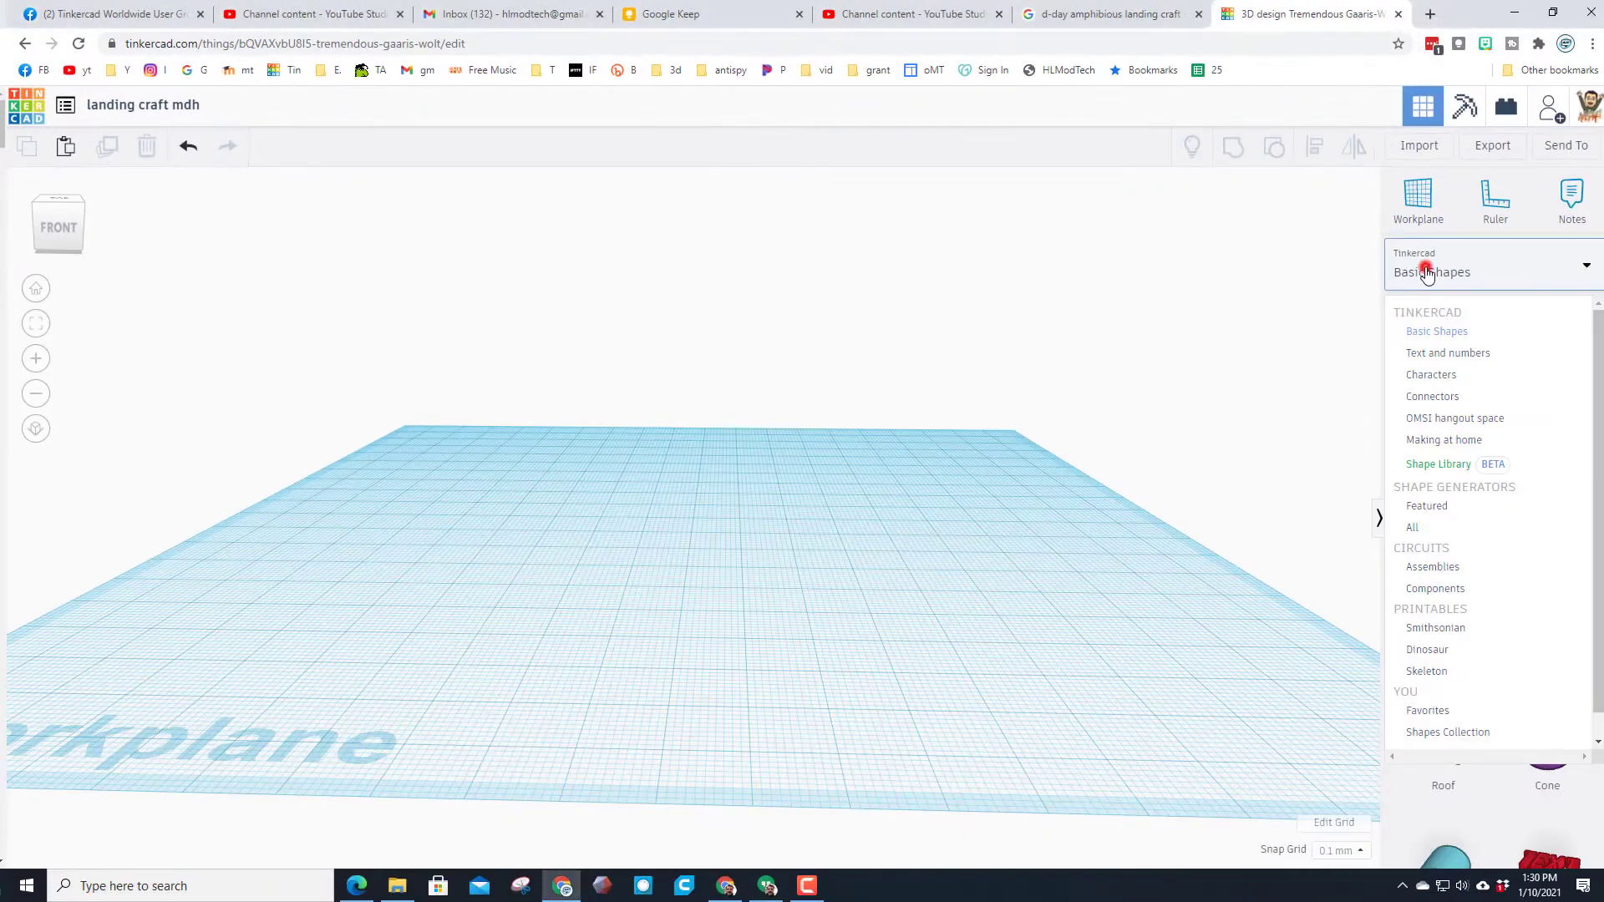
click(1425, 269)
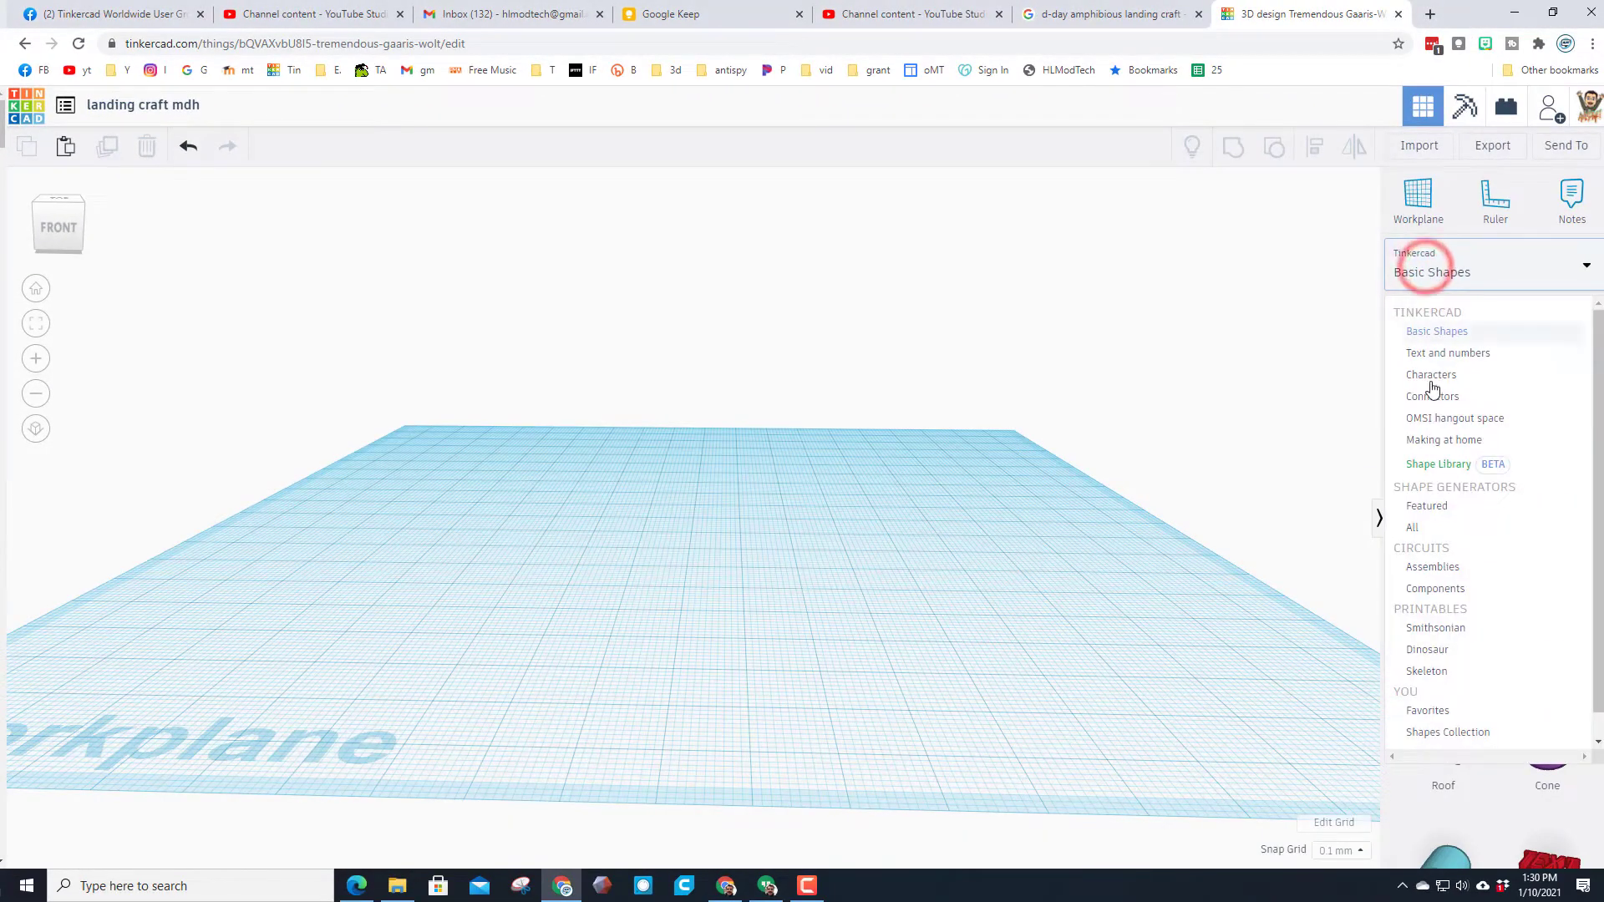
click(1412, 527)
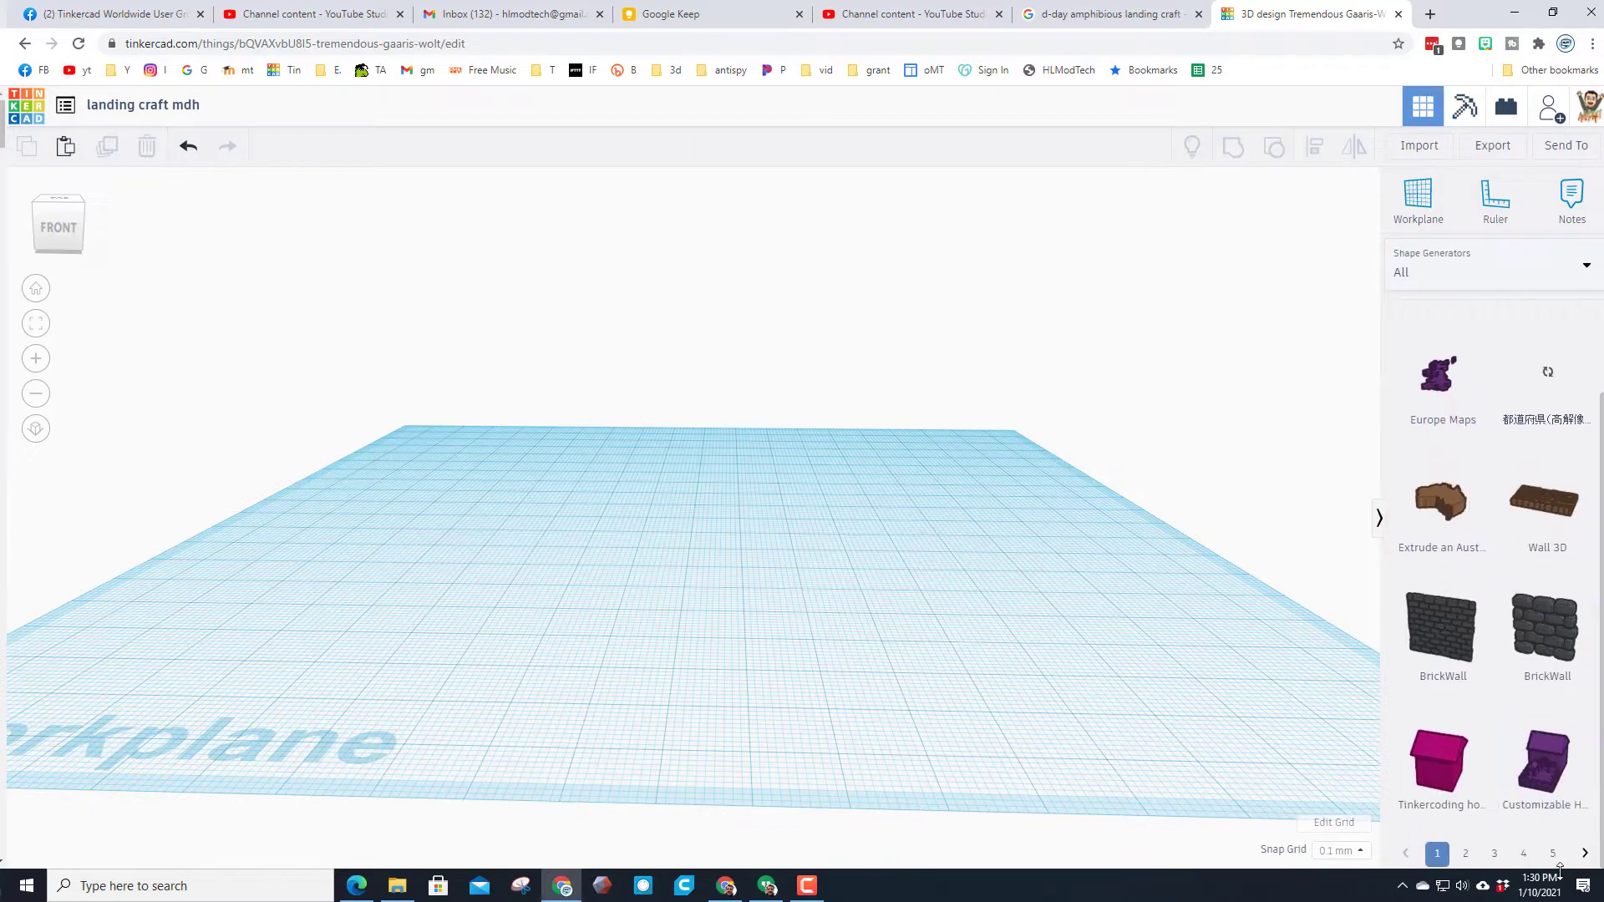
click(1553, 853)
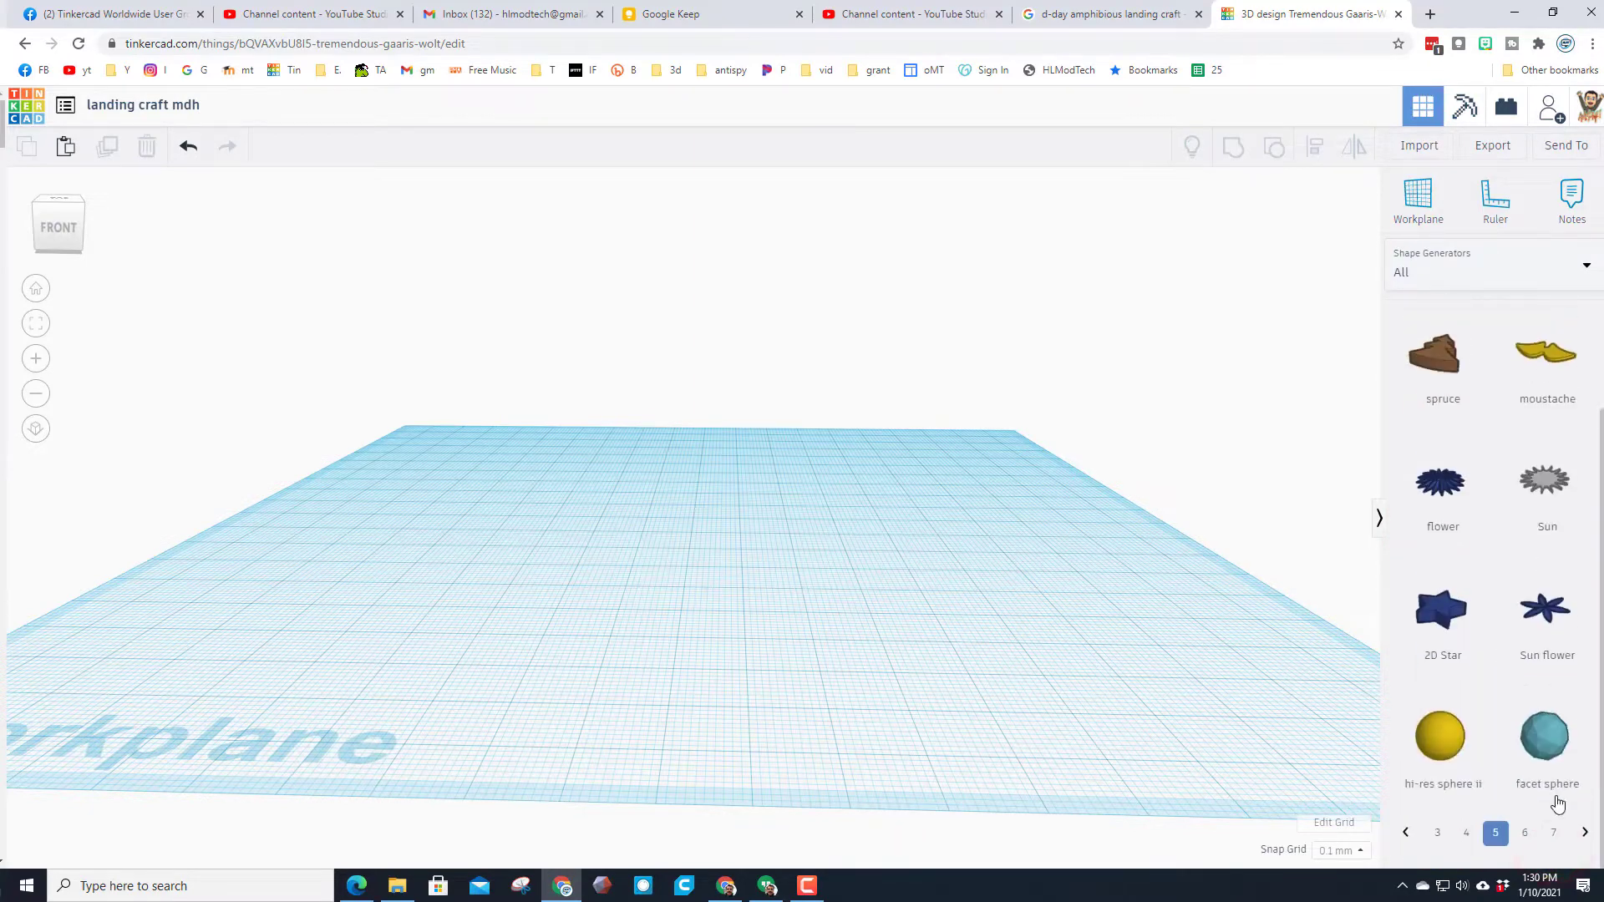
click(1553, 854)
scroll(1556, 852, down, 2)
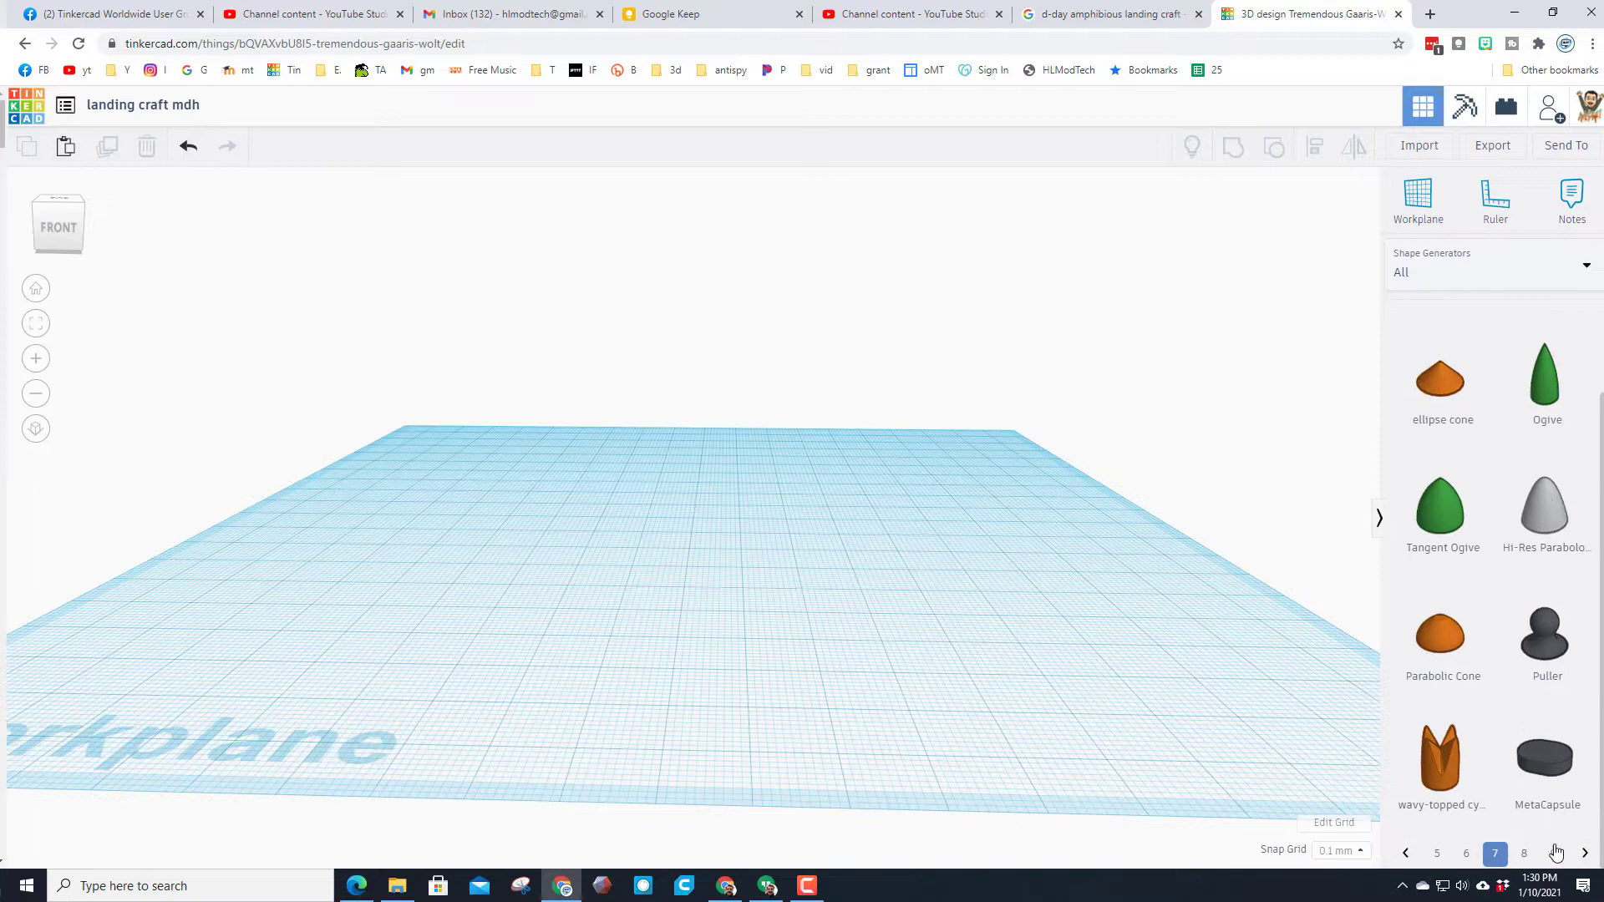
click(1554, 850)
scroll(1553, 852, down, 2)
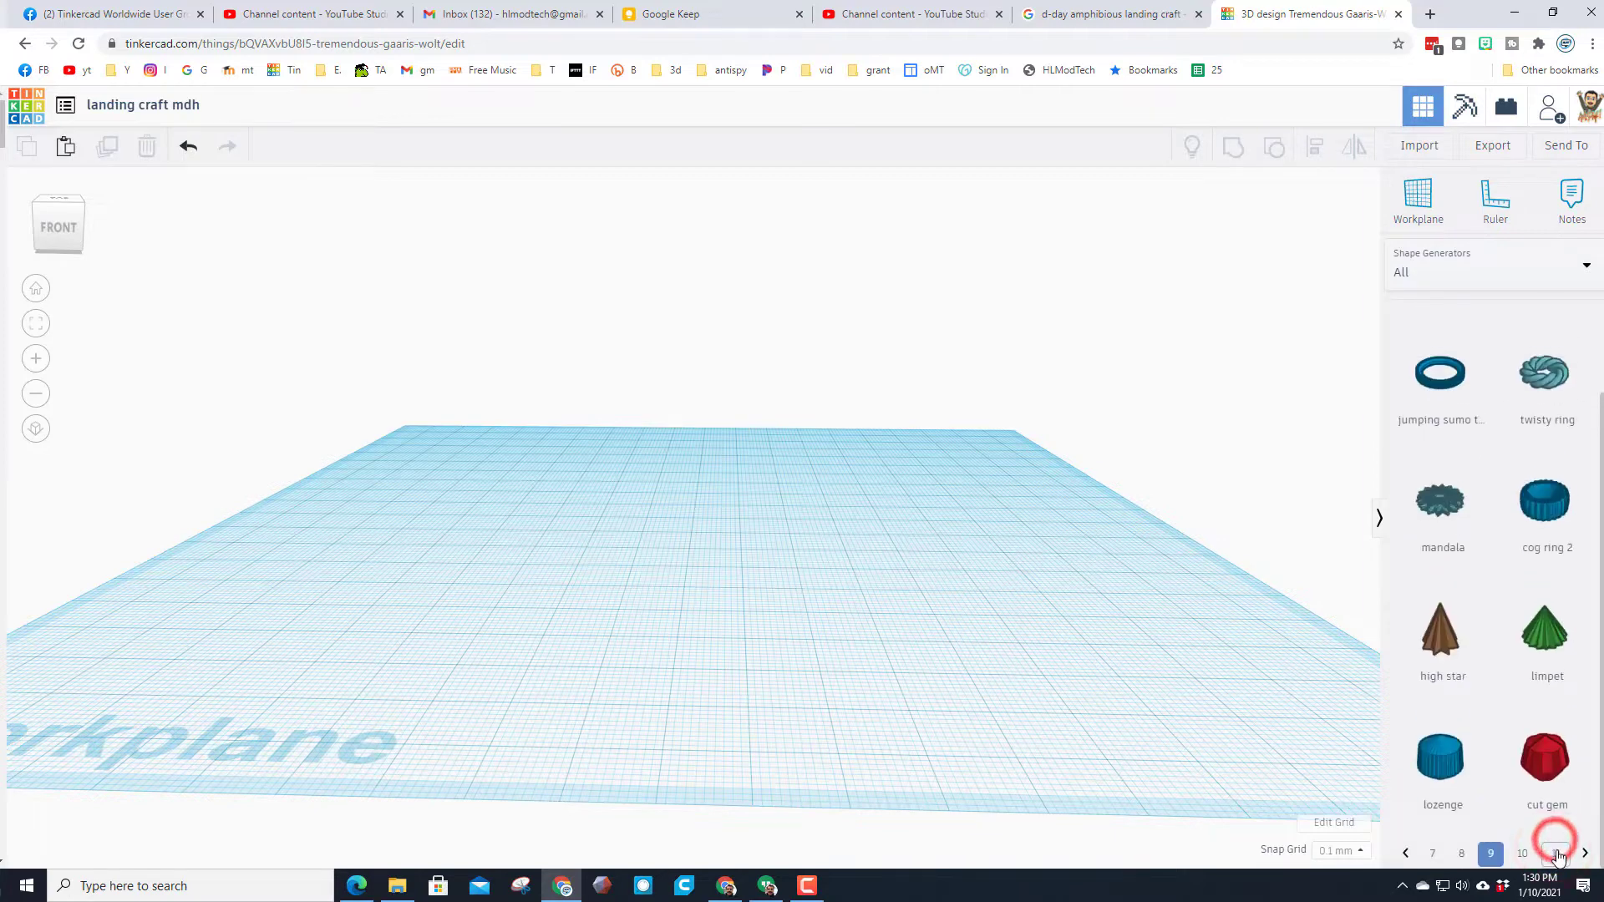
click(1555, 854)
scroll(1543, 852, down, 2)
click(1550, 844)
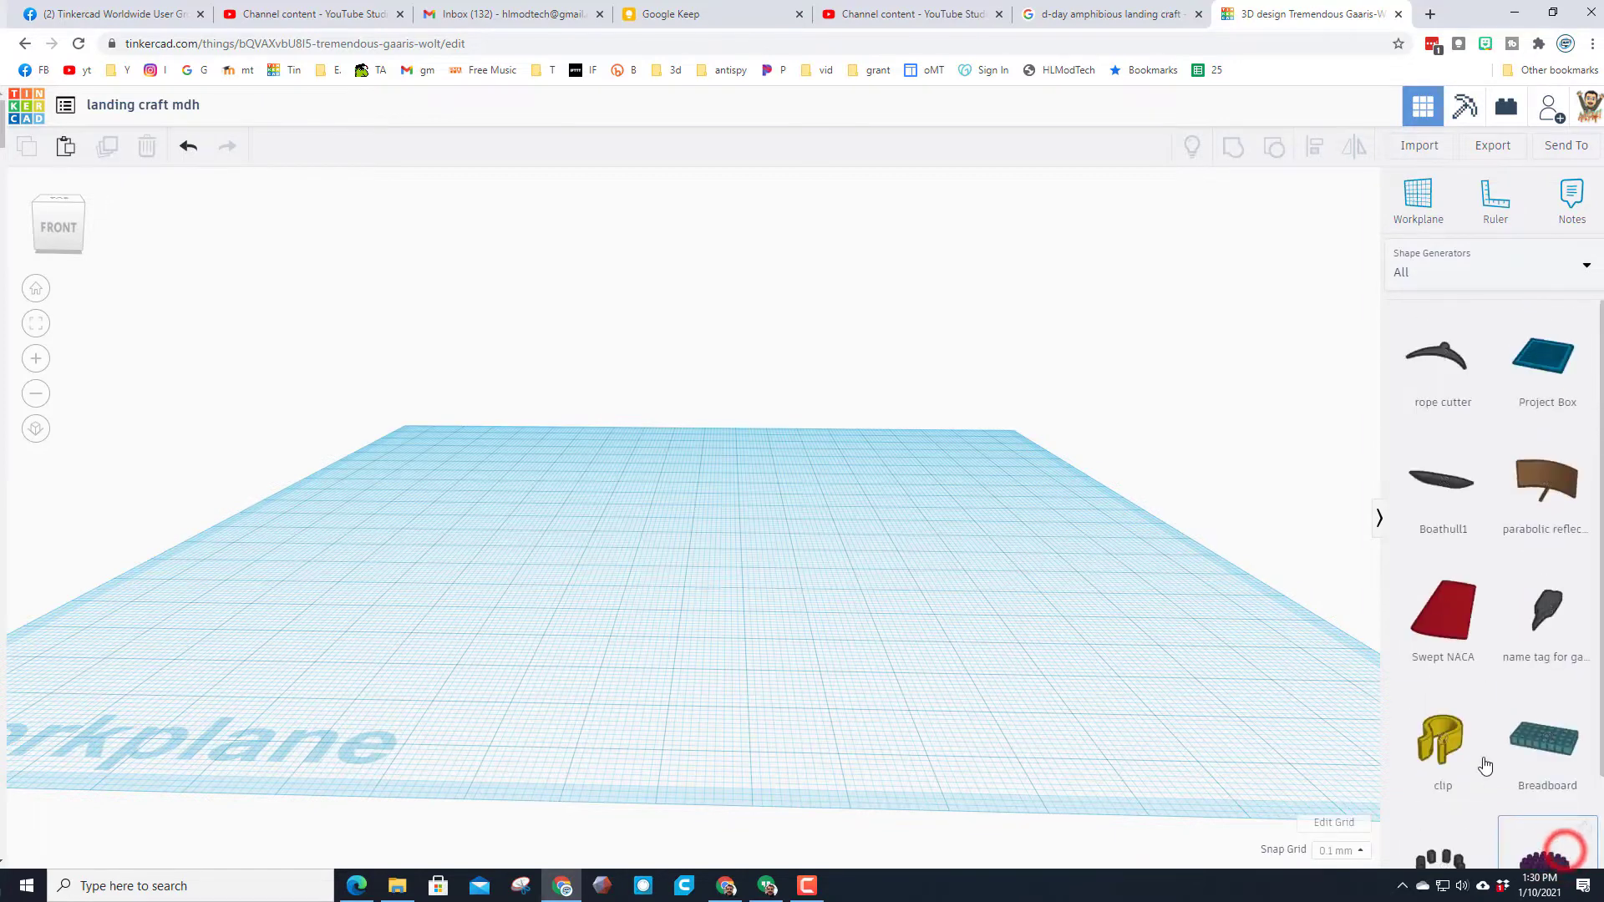
drag(1442, 480, 339, 585)
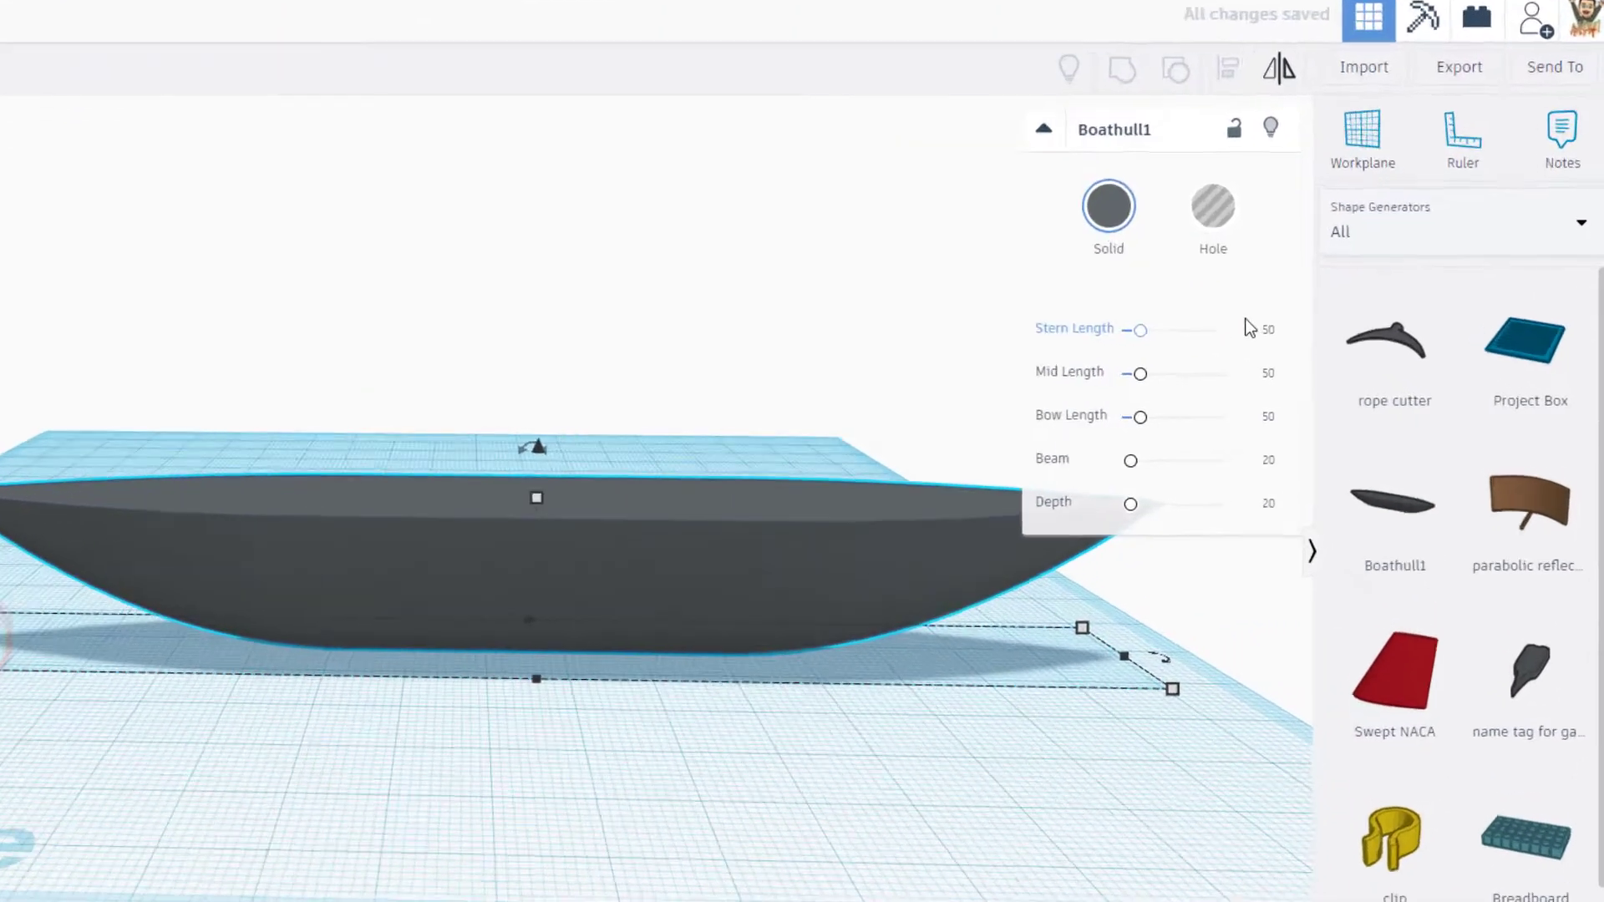
- Set the boat hull's Stern Length, Bow Length and Depth to 10 each
click(1339, 351)
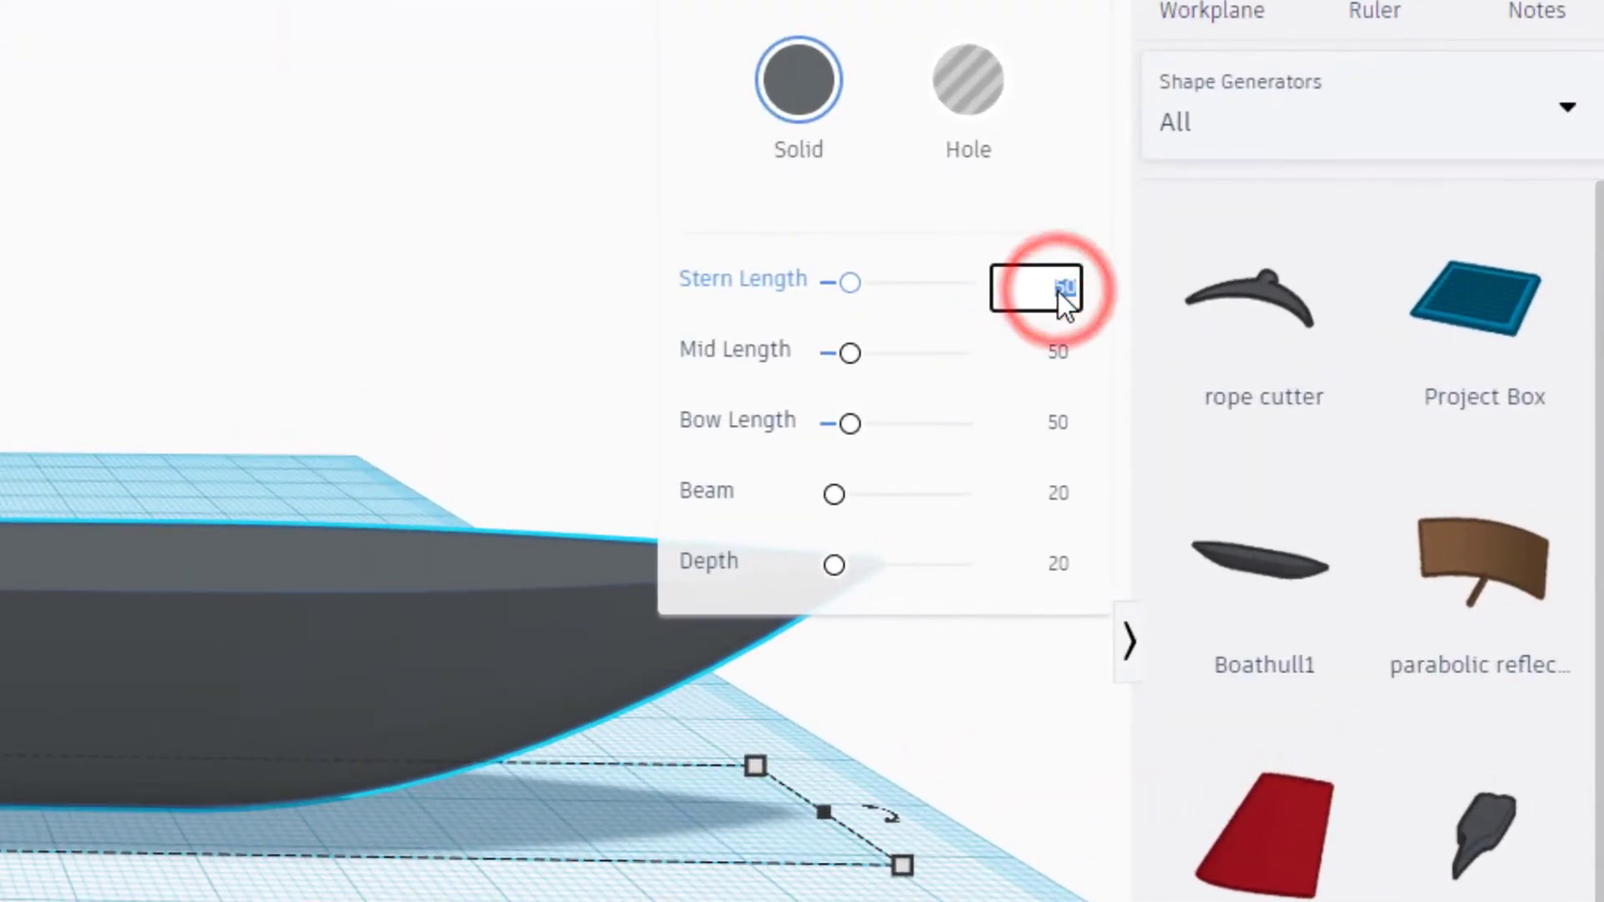
text(10)
key(Return)
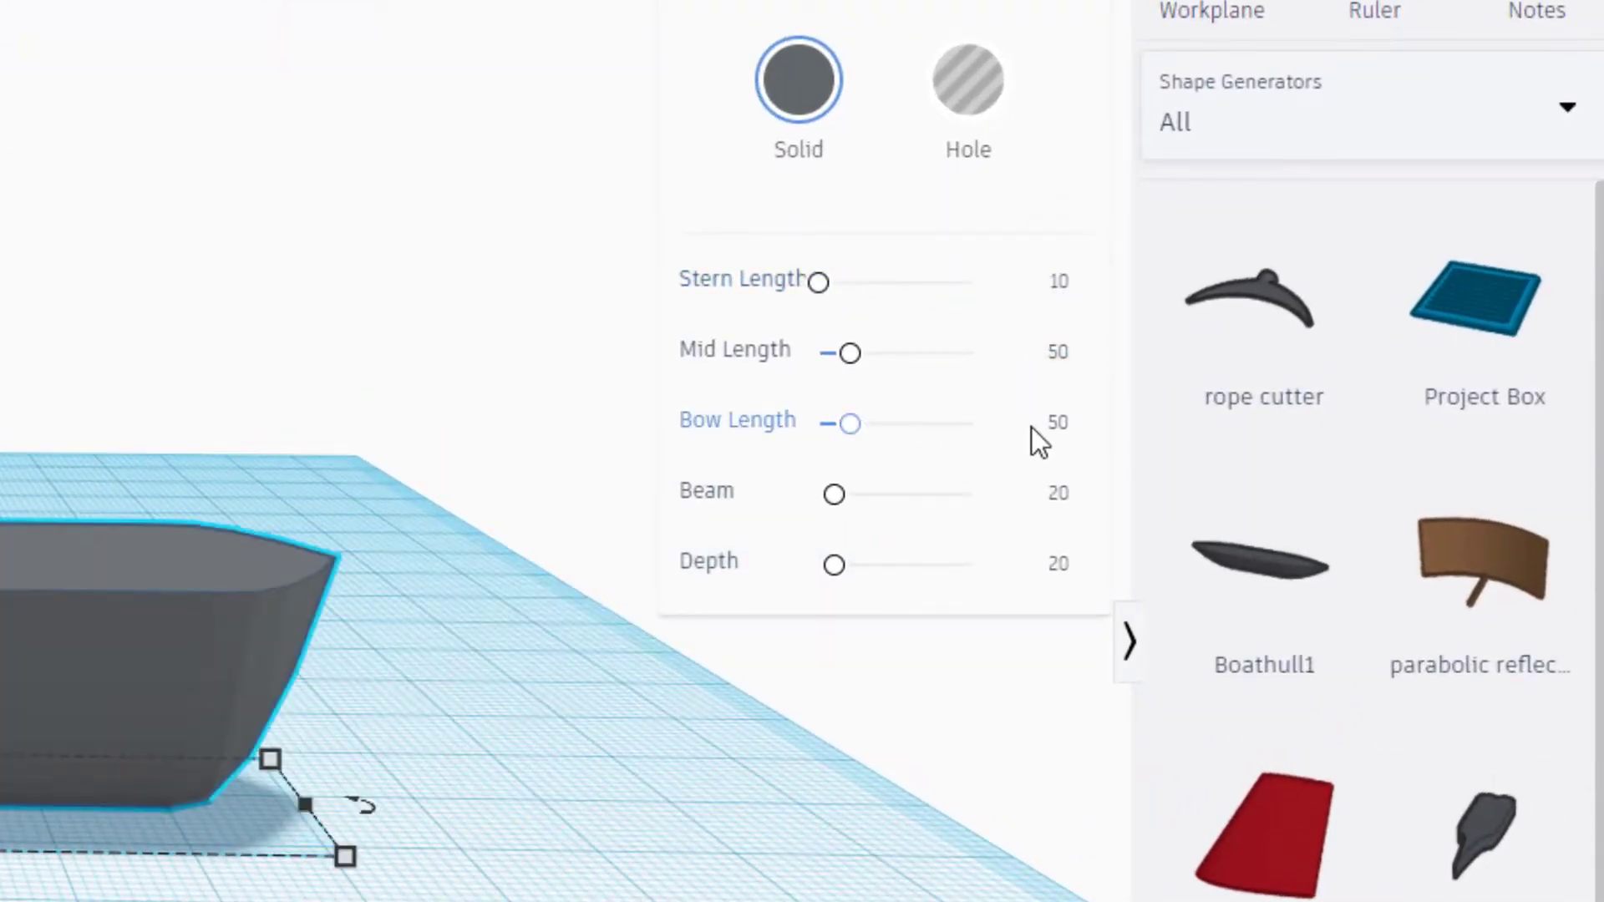
click(1050, 424)
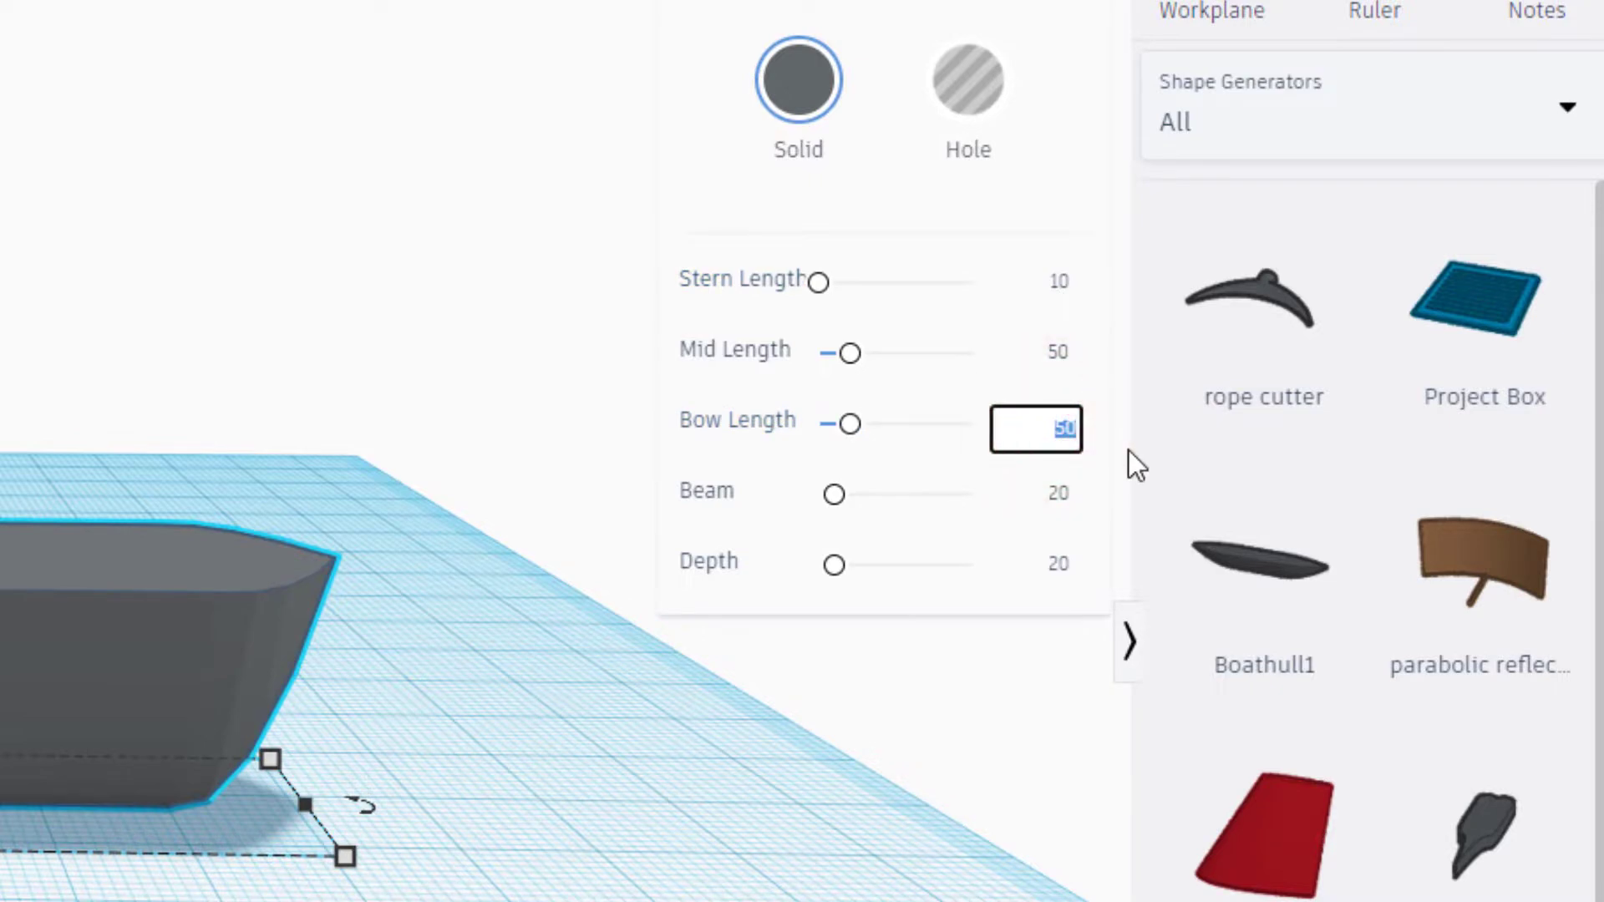
text(10)
key(Return)
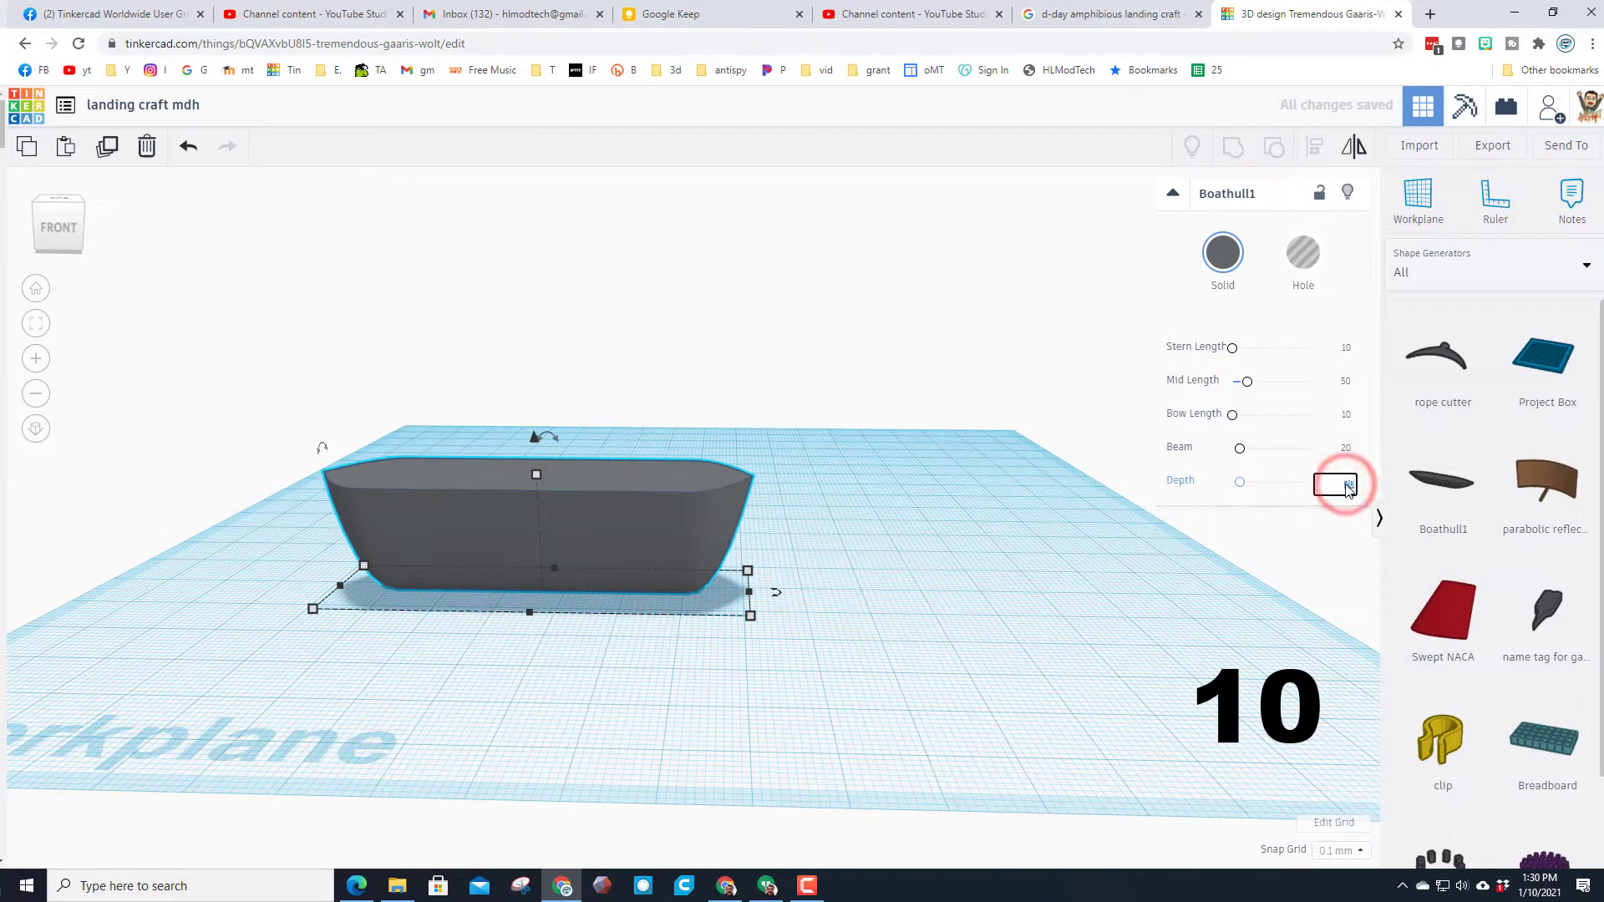
key(Return)
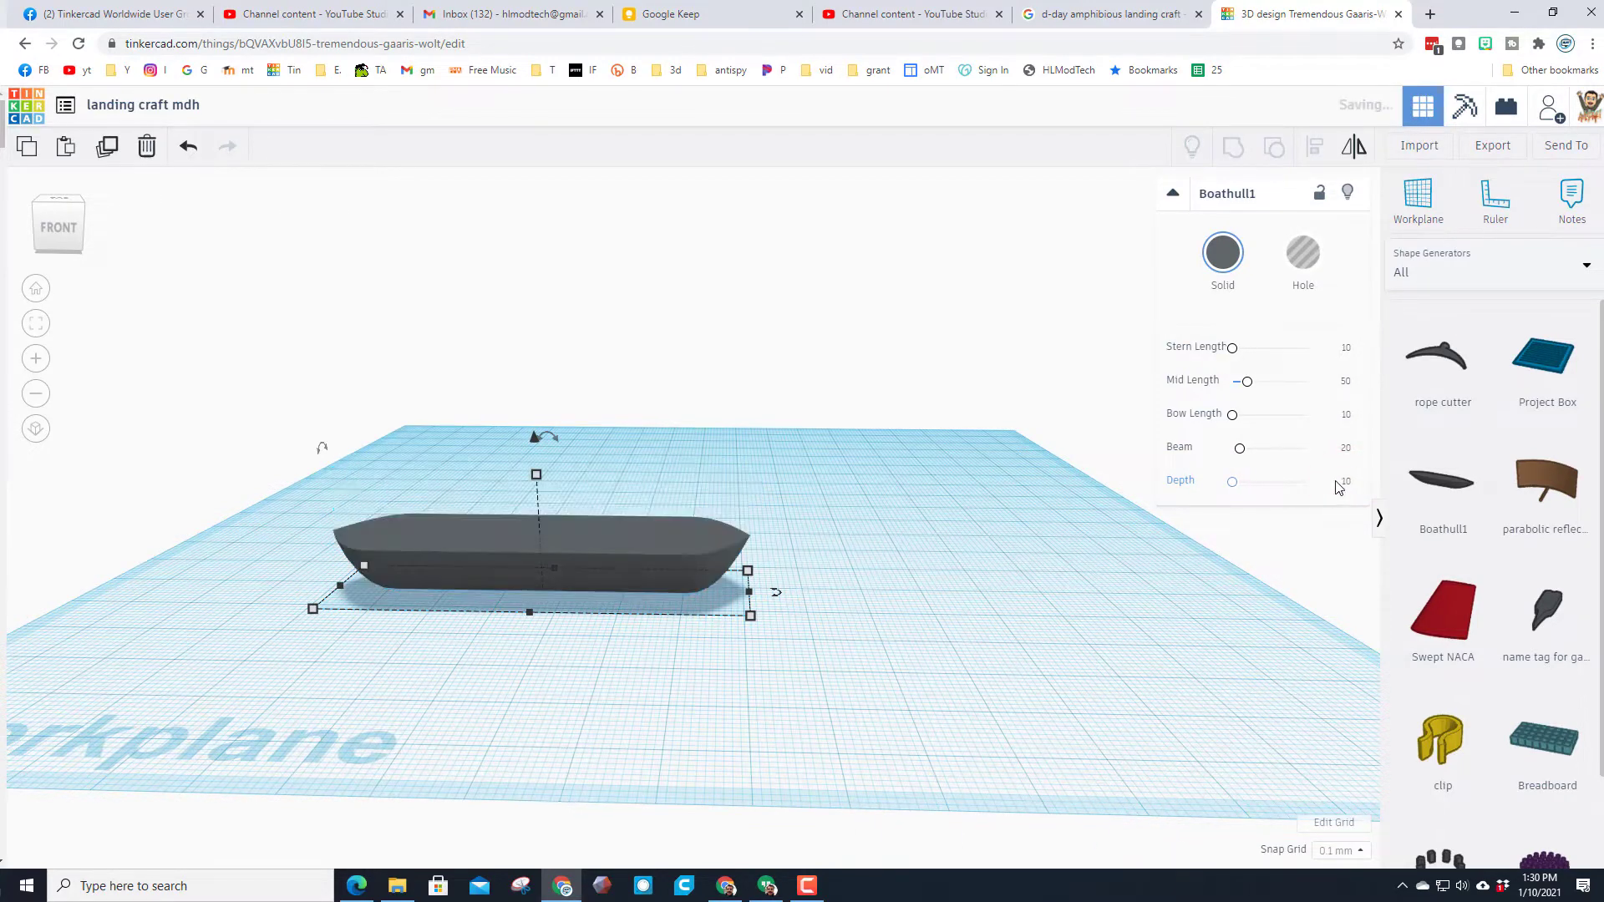
- Duplicate the shortened boat hull and place the copy well apart from the original, beside its long side
right_drag(575, 644, 861, 648)
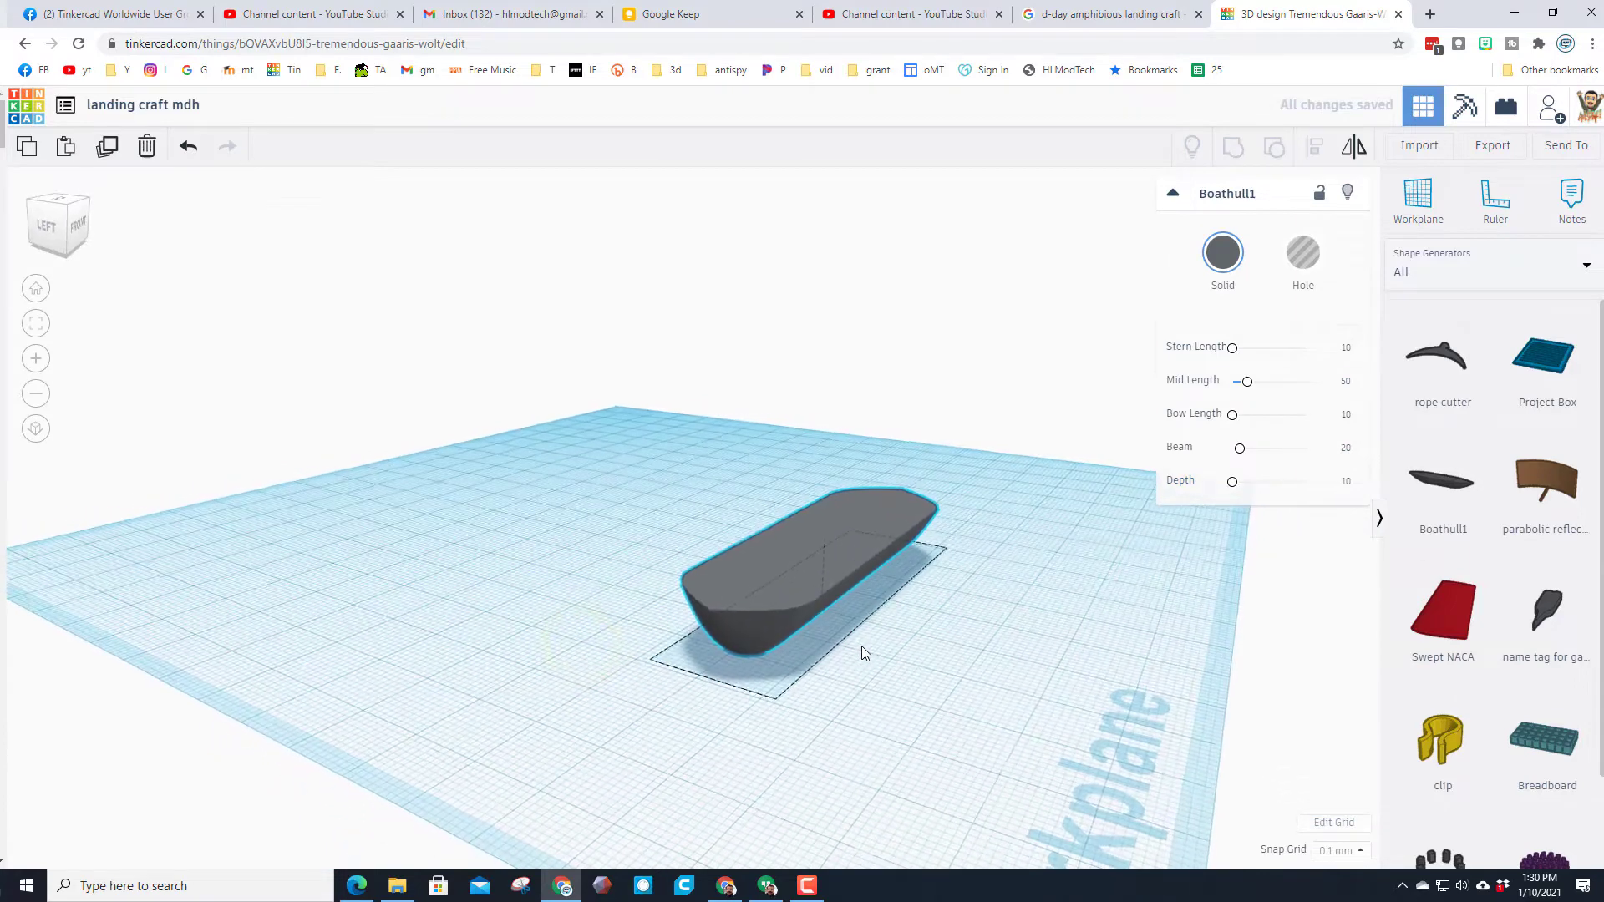
click(870, 669)
click(791, 603)
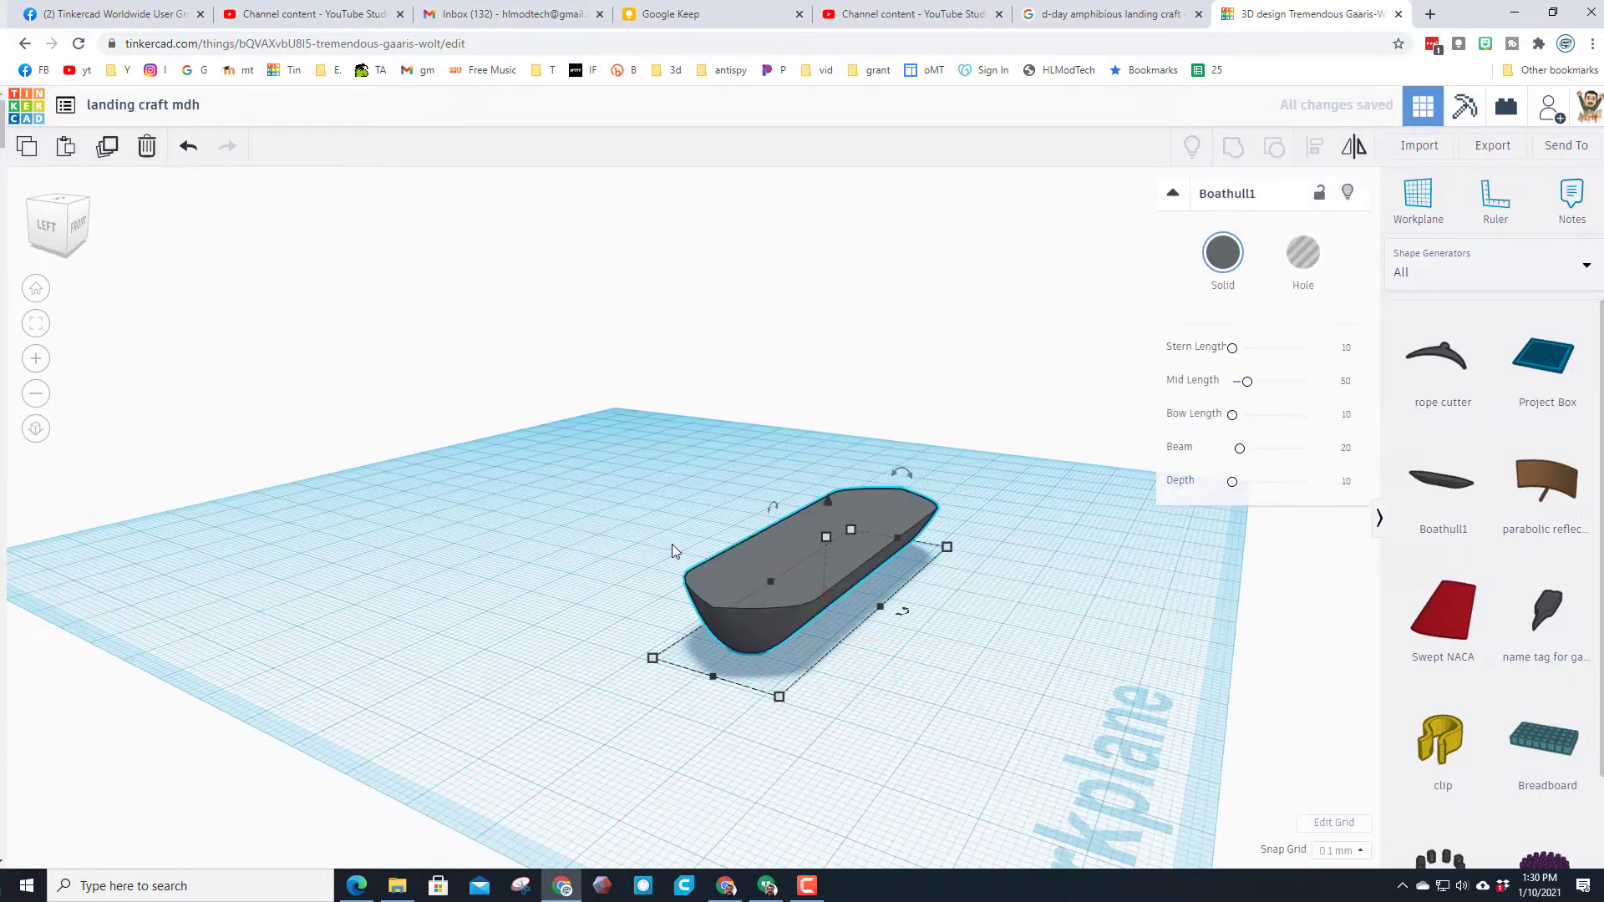
click(107, 146)
drag(789, 582, 520, 569)
click(601, 653)
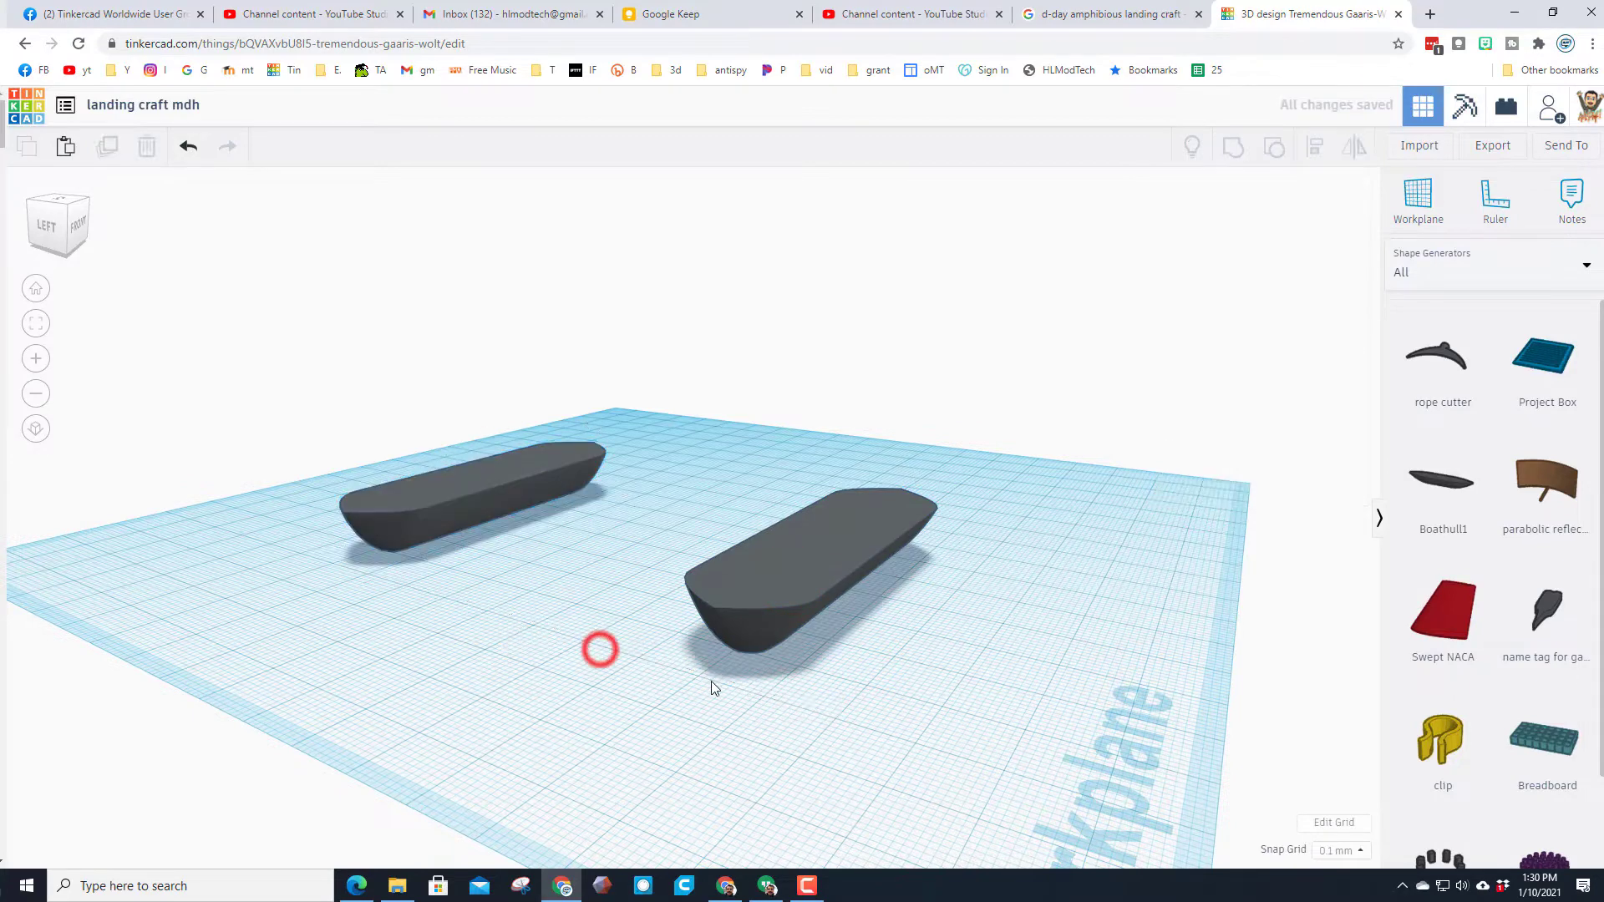
- Make a hole copy of the nearer boat hull, offset slightly upward and toward its near end
click(756, 580)
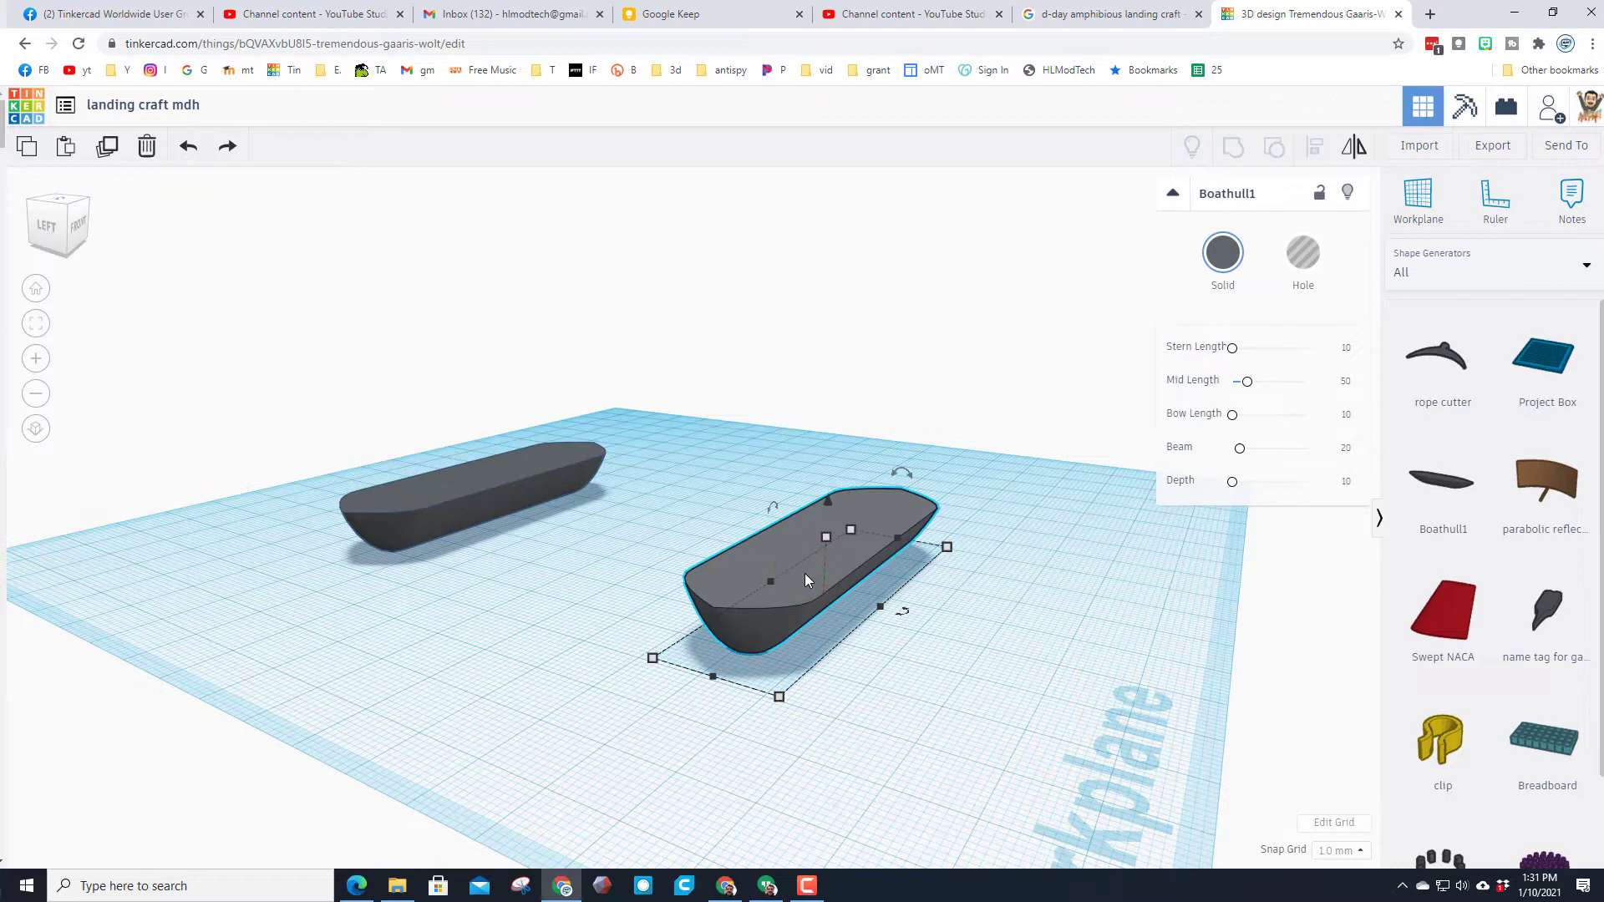
key(ctrl+Up)
click(1328, 261)
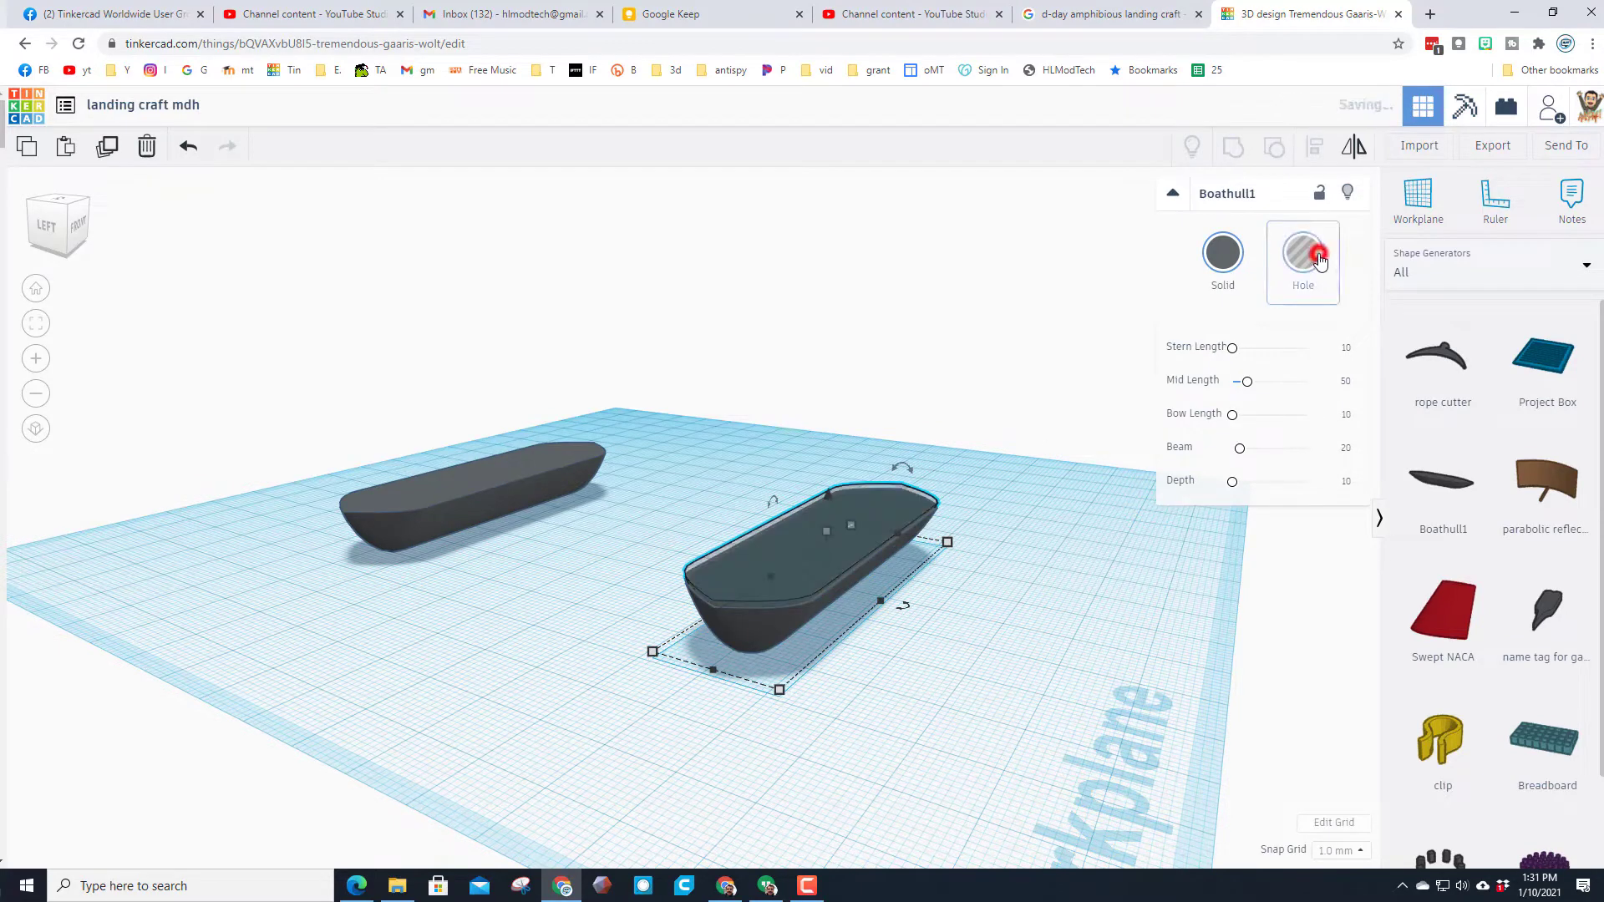
click(831, 764)
click(761, 576)
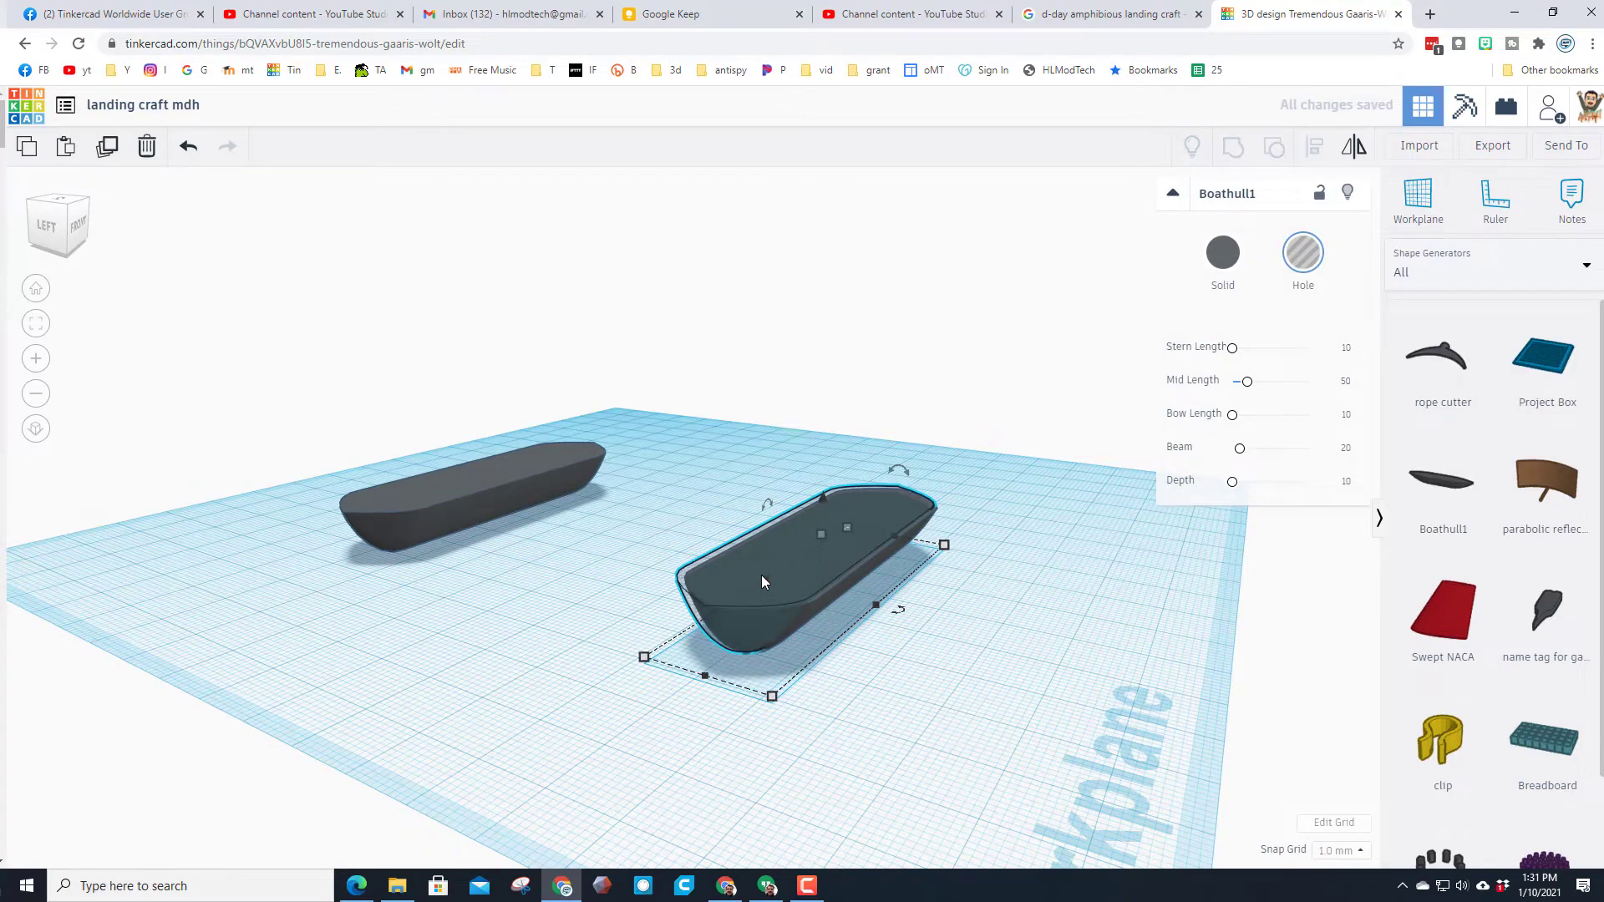
- Group the nearer hull with its hole copy to hollow it out and open its near end
right_drag(808, 750, 756, 610)
click(752, 576)
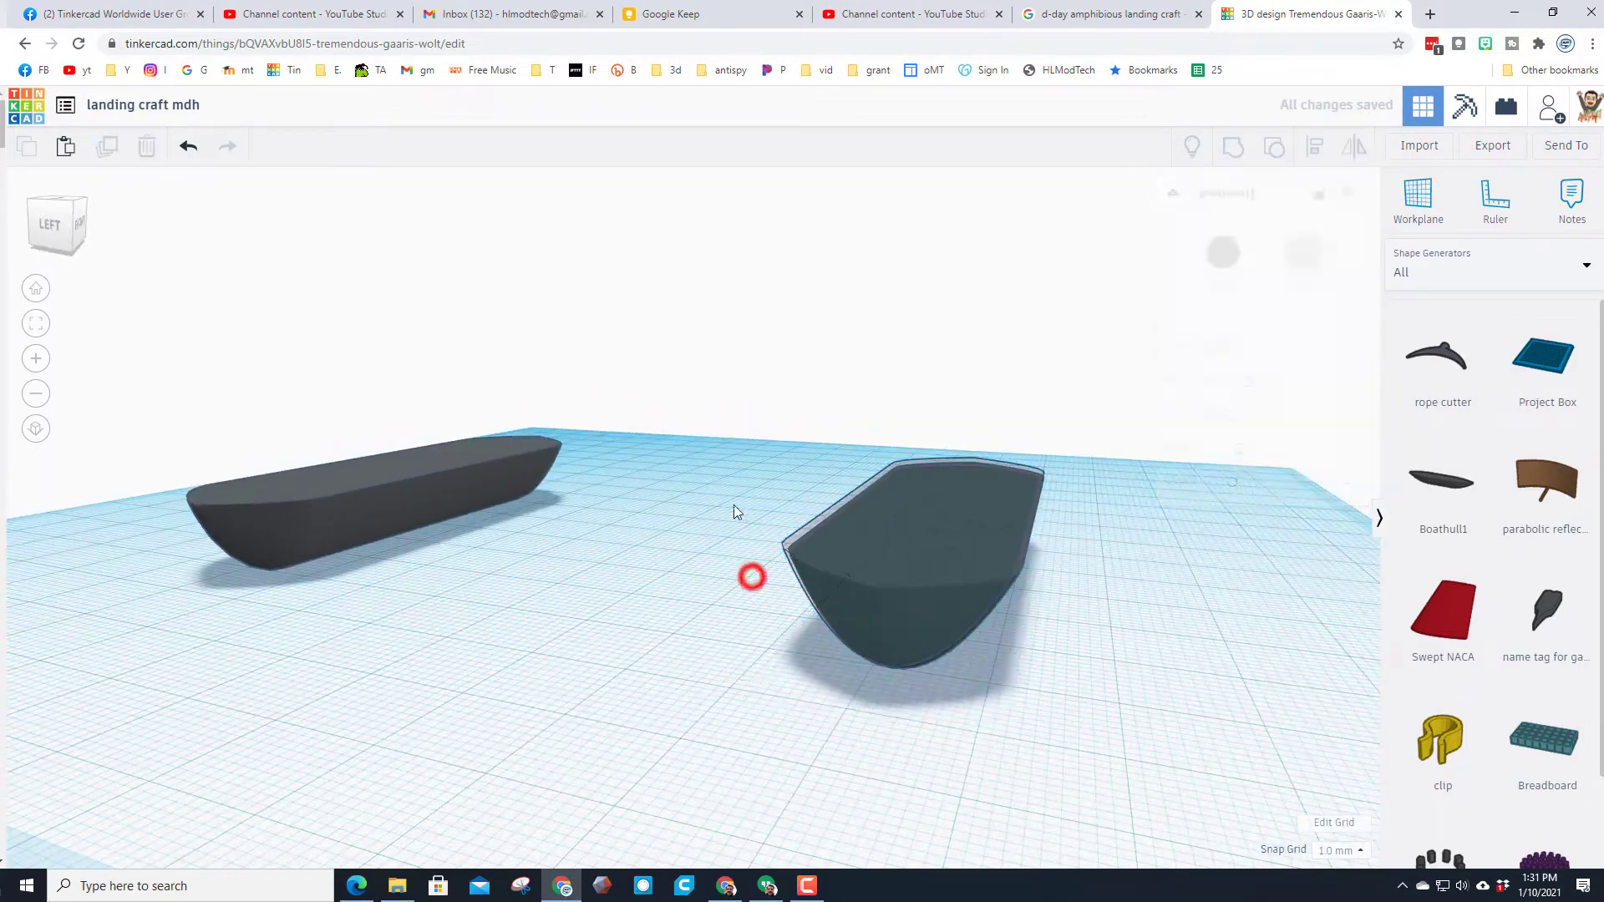
drag(790, 554, 925, 686)
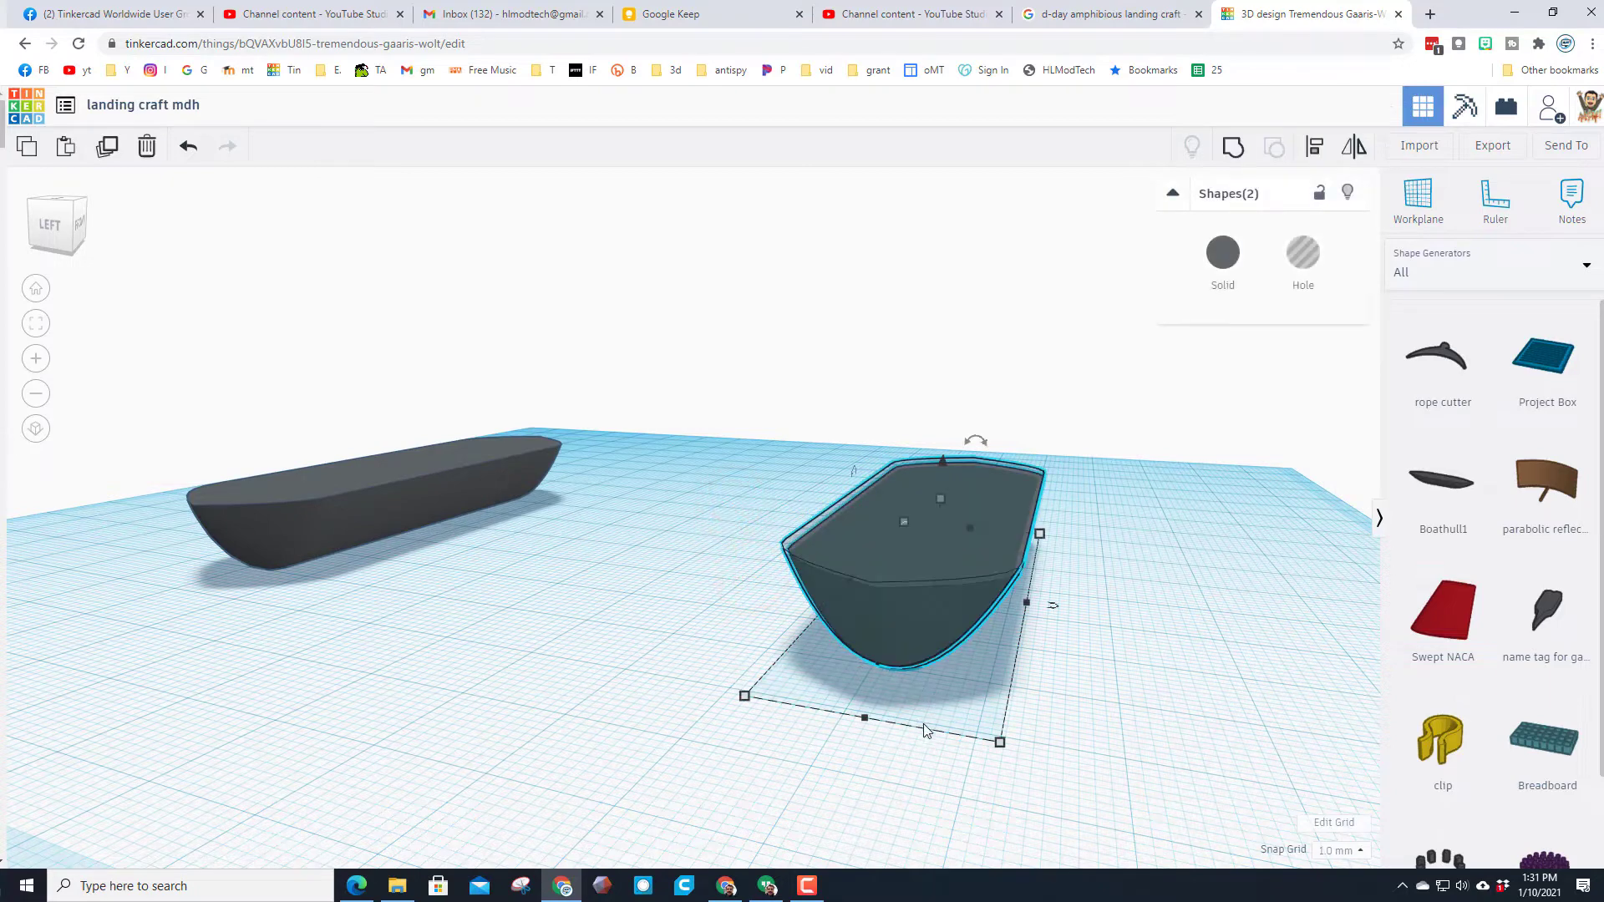
click(1234, 146)
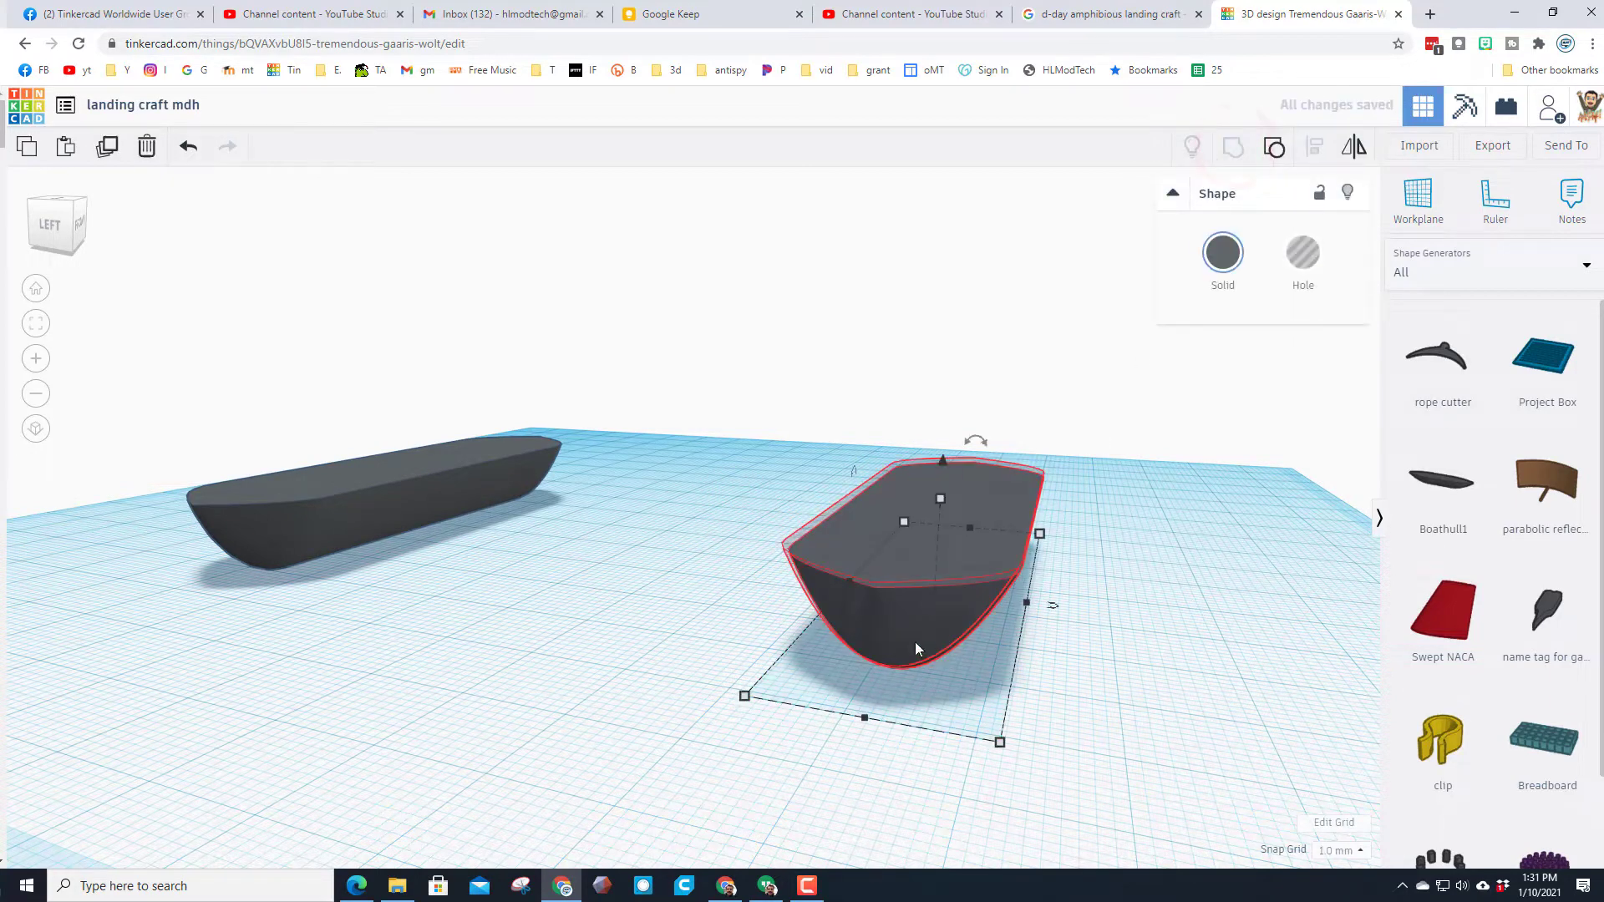
right_drag(916, 649, 985, 590)
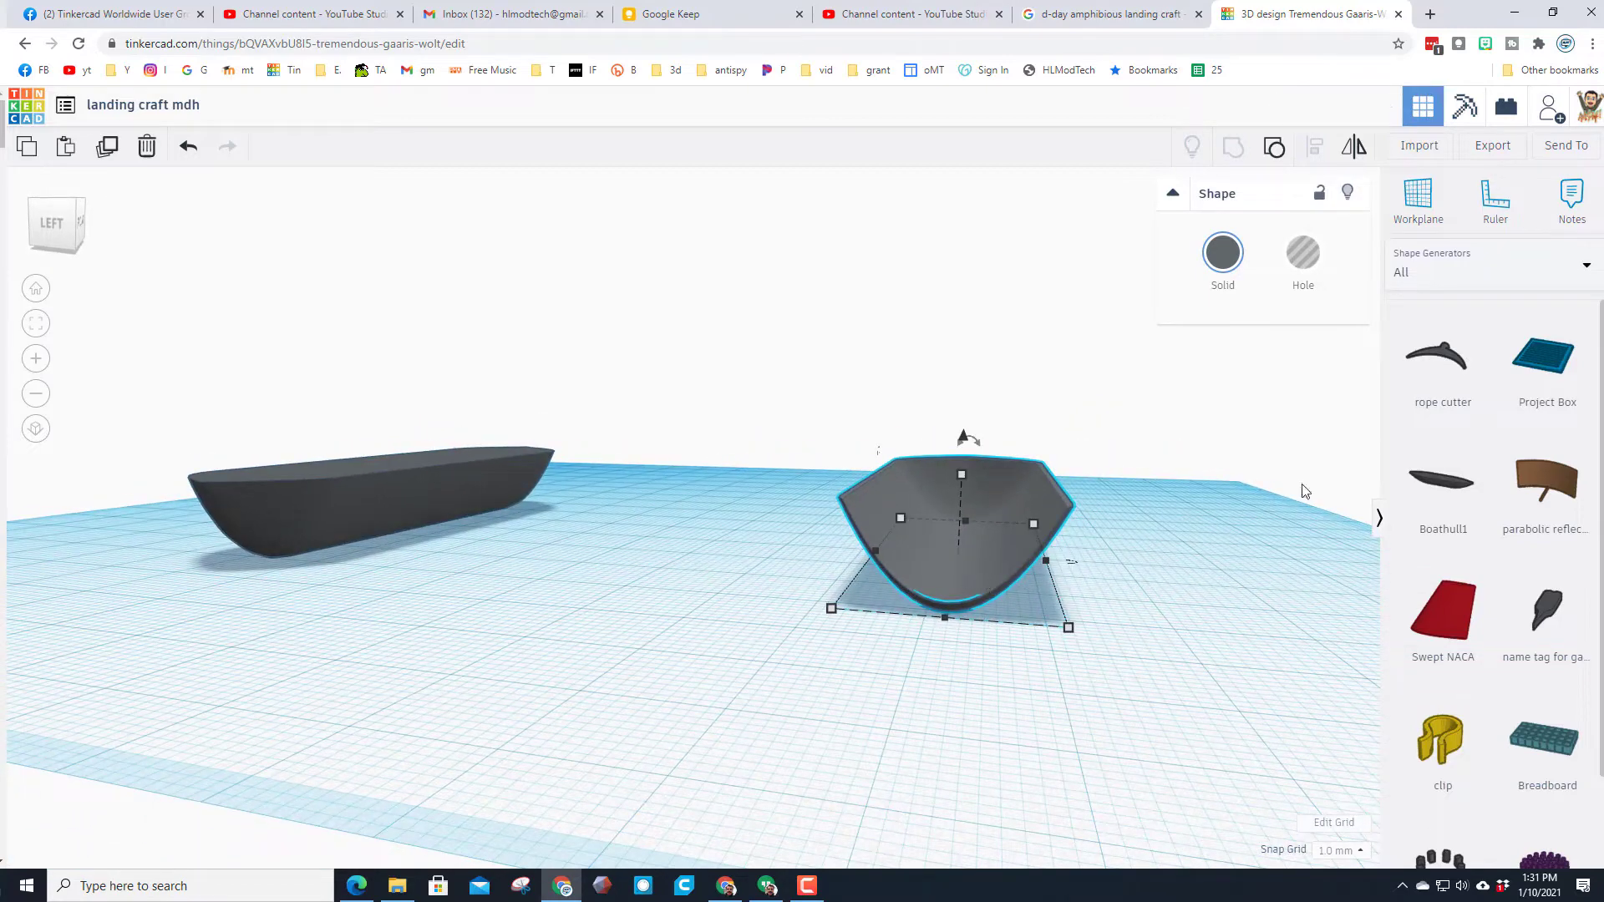
- Add a hole box from the basic shapes covering the hollow hull's whole footprint and set its height to 3 mm
click(1435, 274)
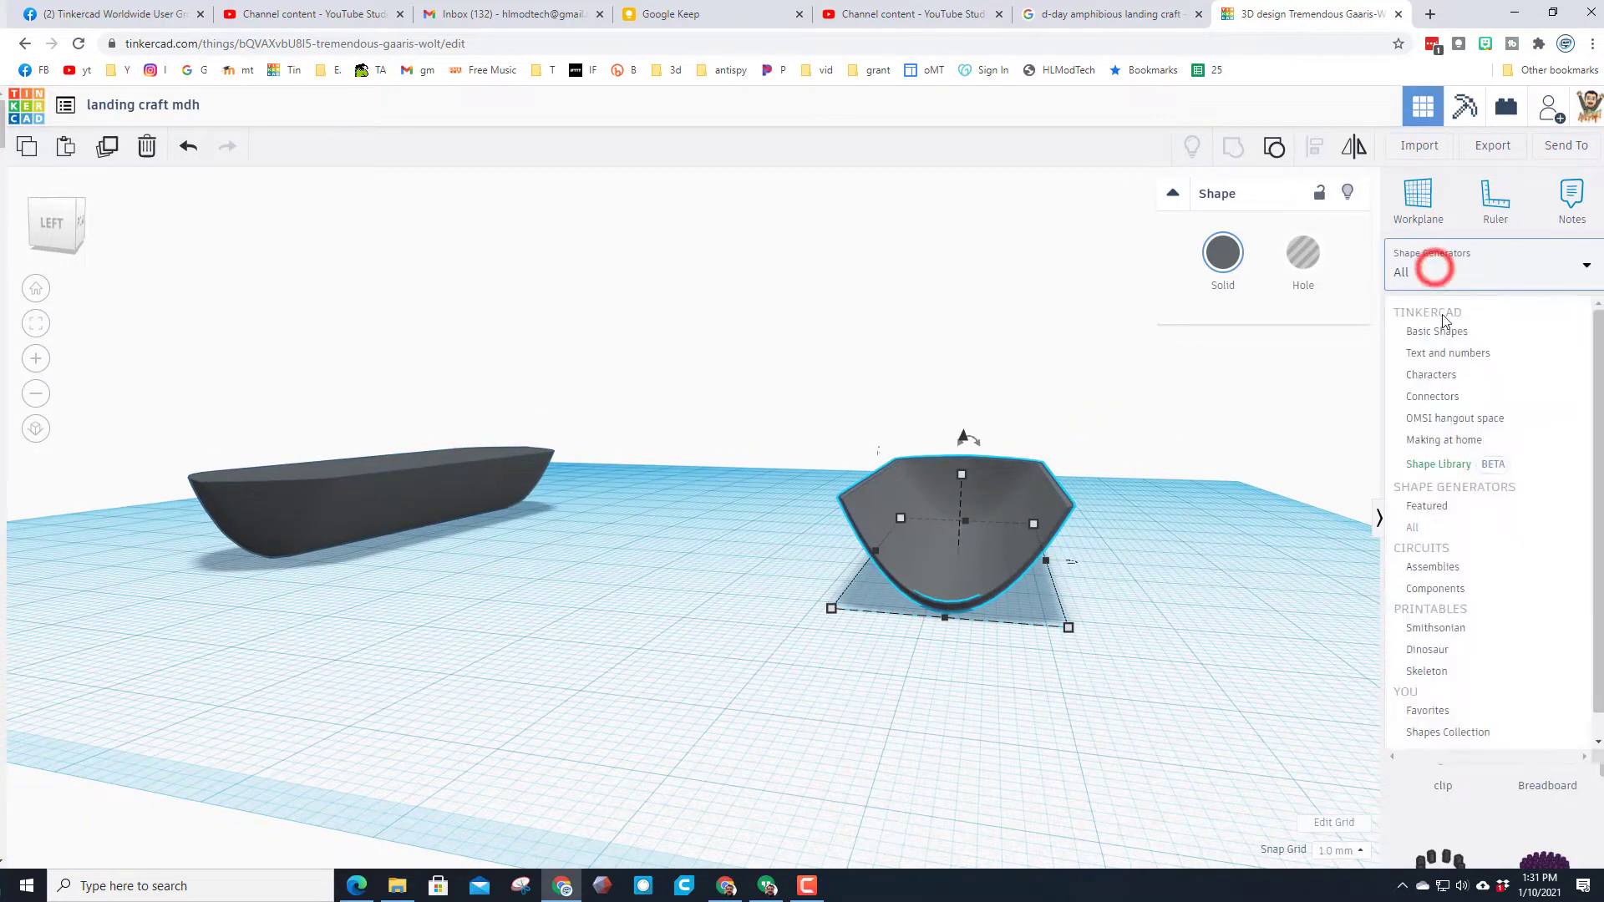
click(1436, 328)
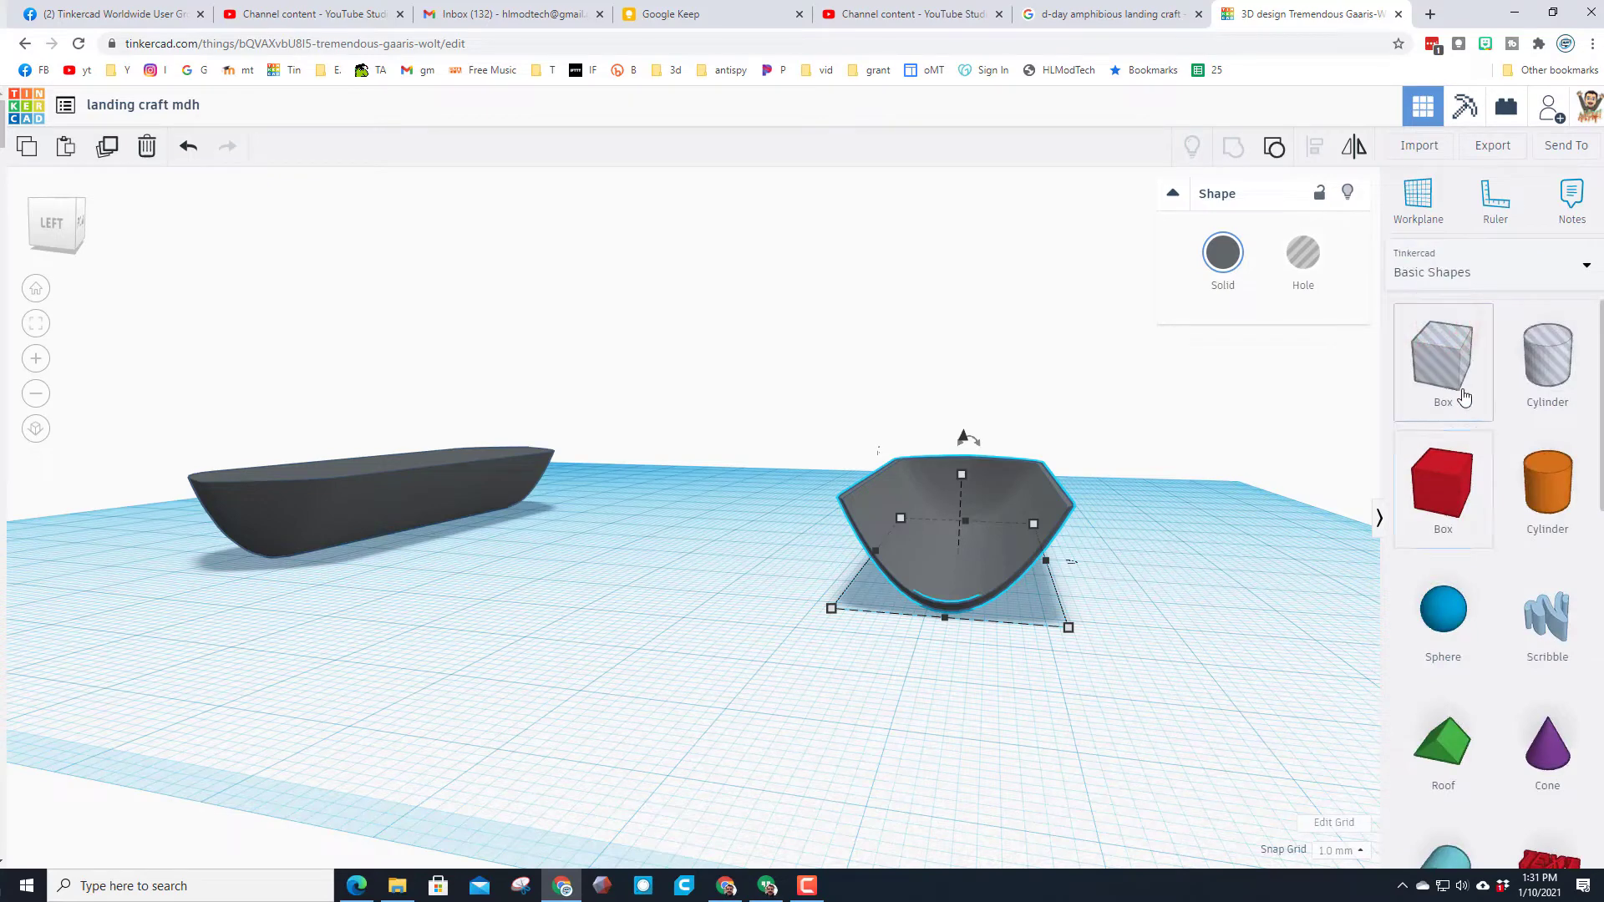
drag(1446, 359, 940, 629)
right_drag(1002, 614, 973, 544)
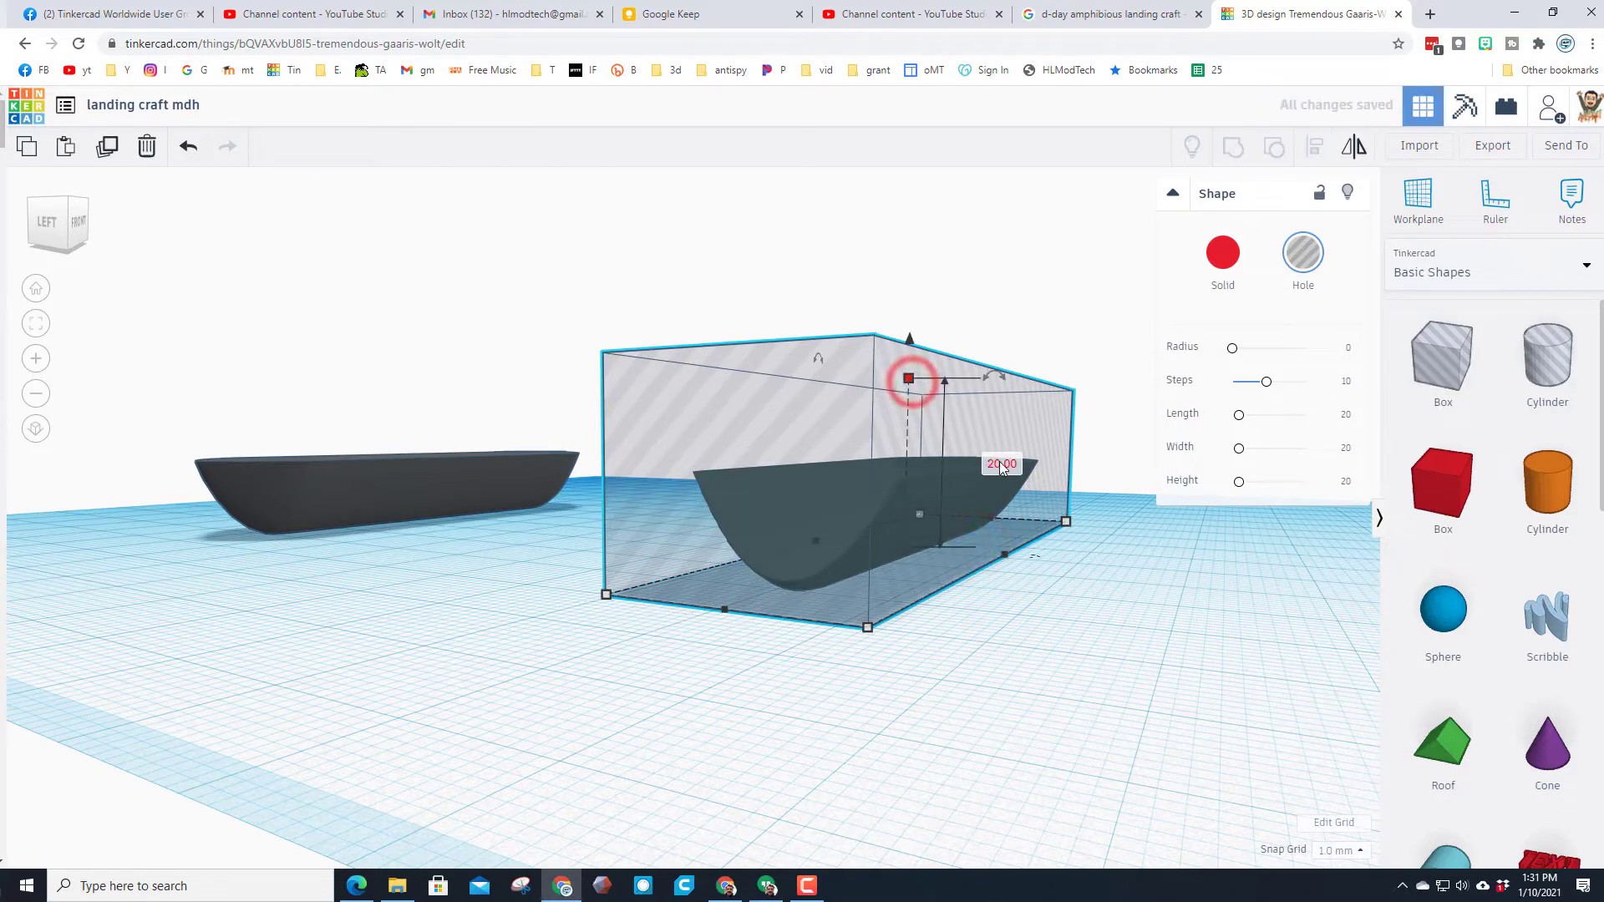
click(1001, 464)
text(3)
key(Return)
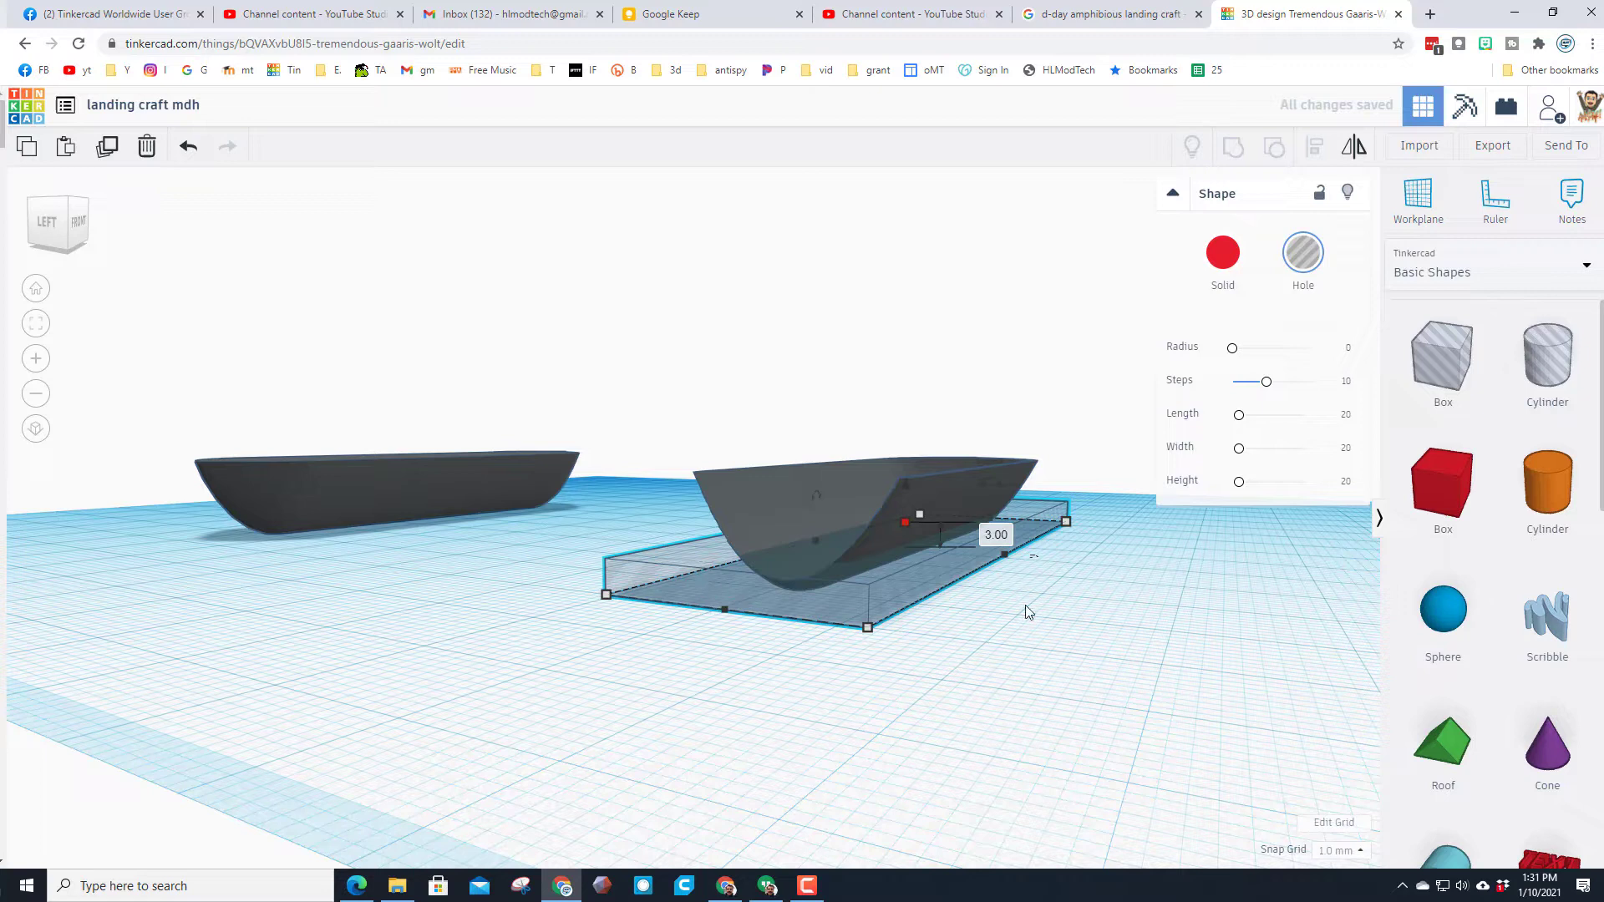
- Group the hollow hull with the flat hole box to cut away the rounded bottom of the hull
drag(786, 561, 785, 560)
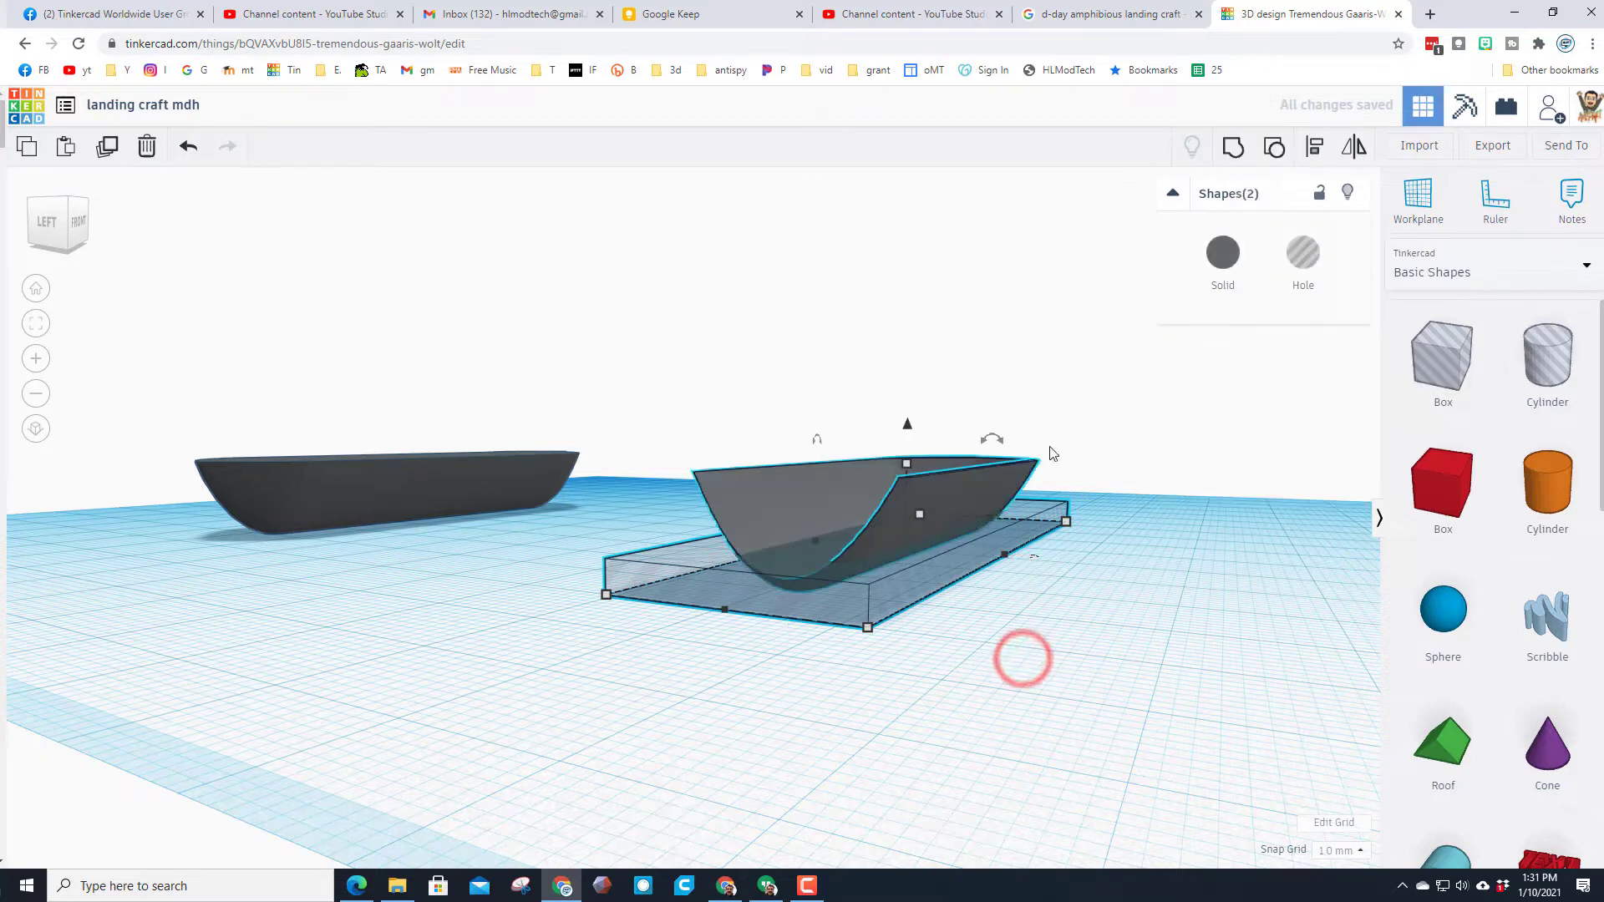
click(1232, 151)
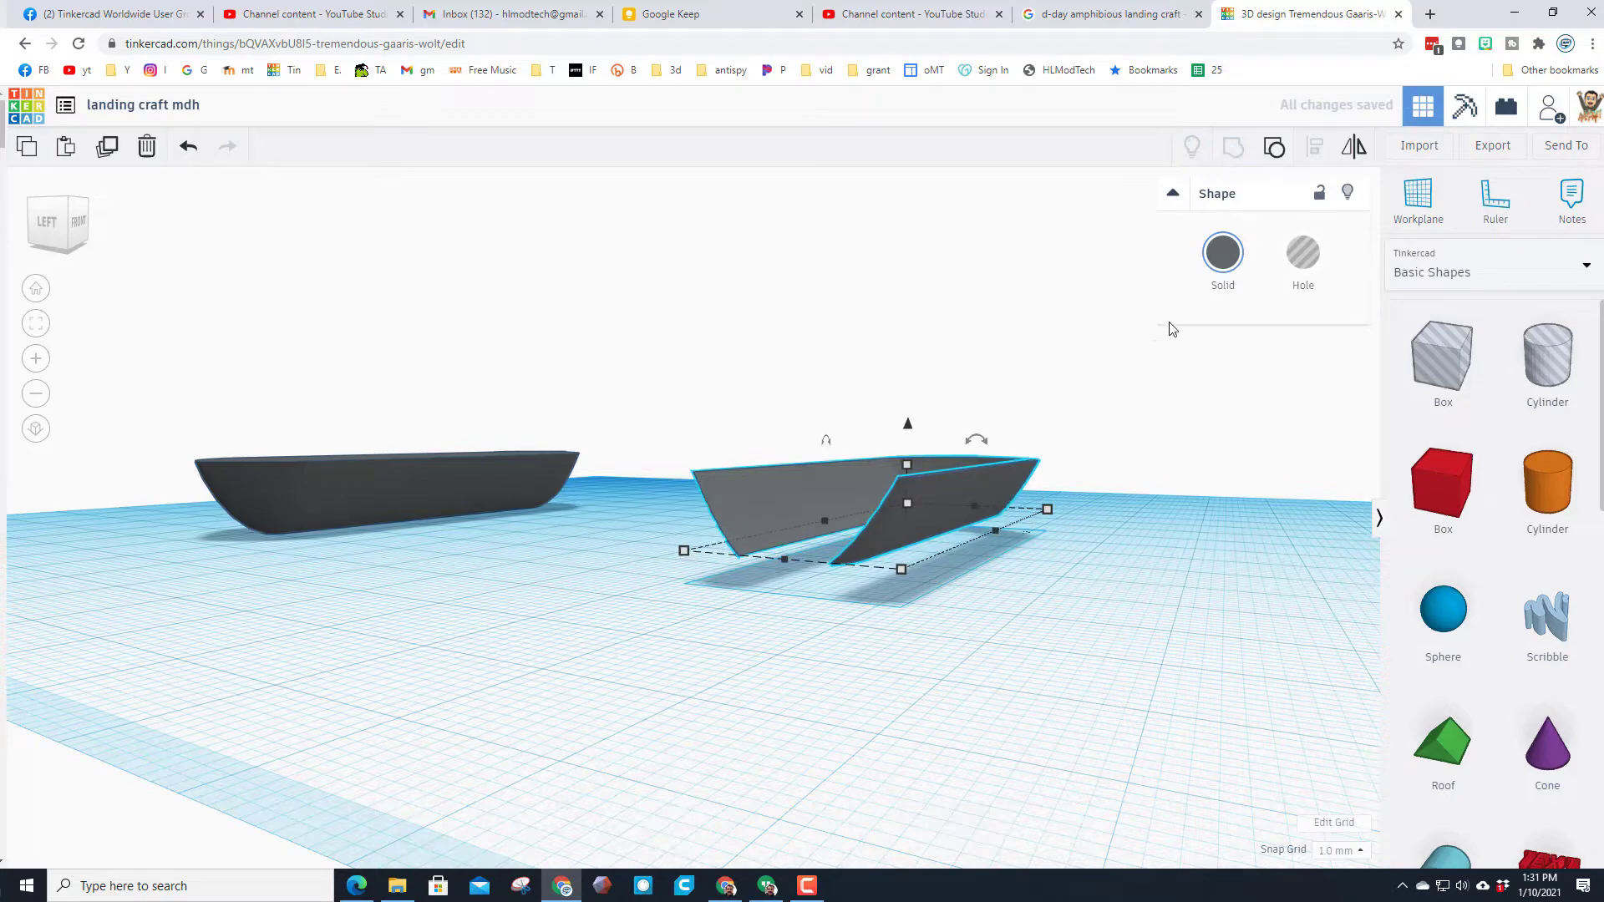
- Place a solid red box on the workplane between the side walls of the bottomless hull
right_drag(966, 585, 1060, 562)
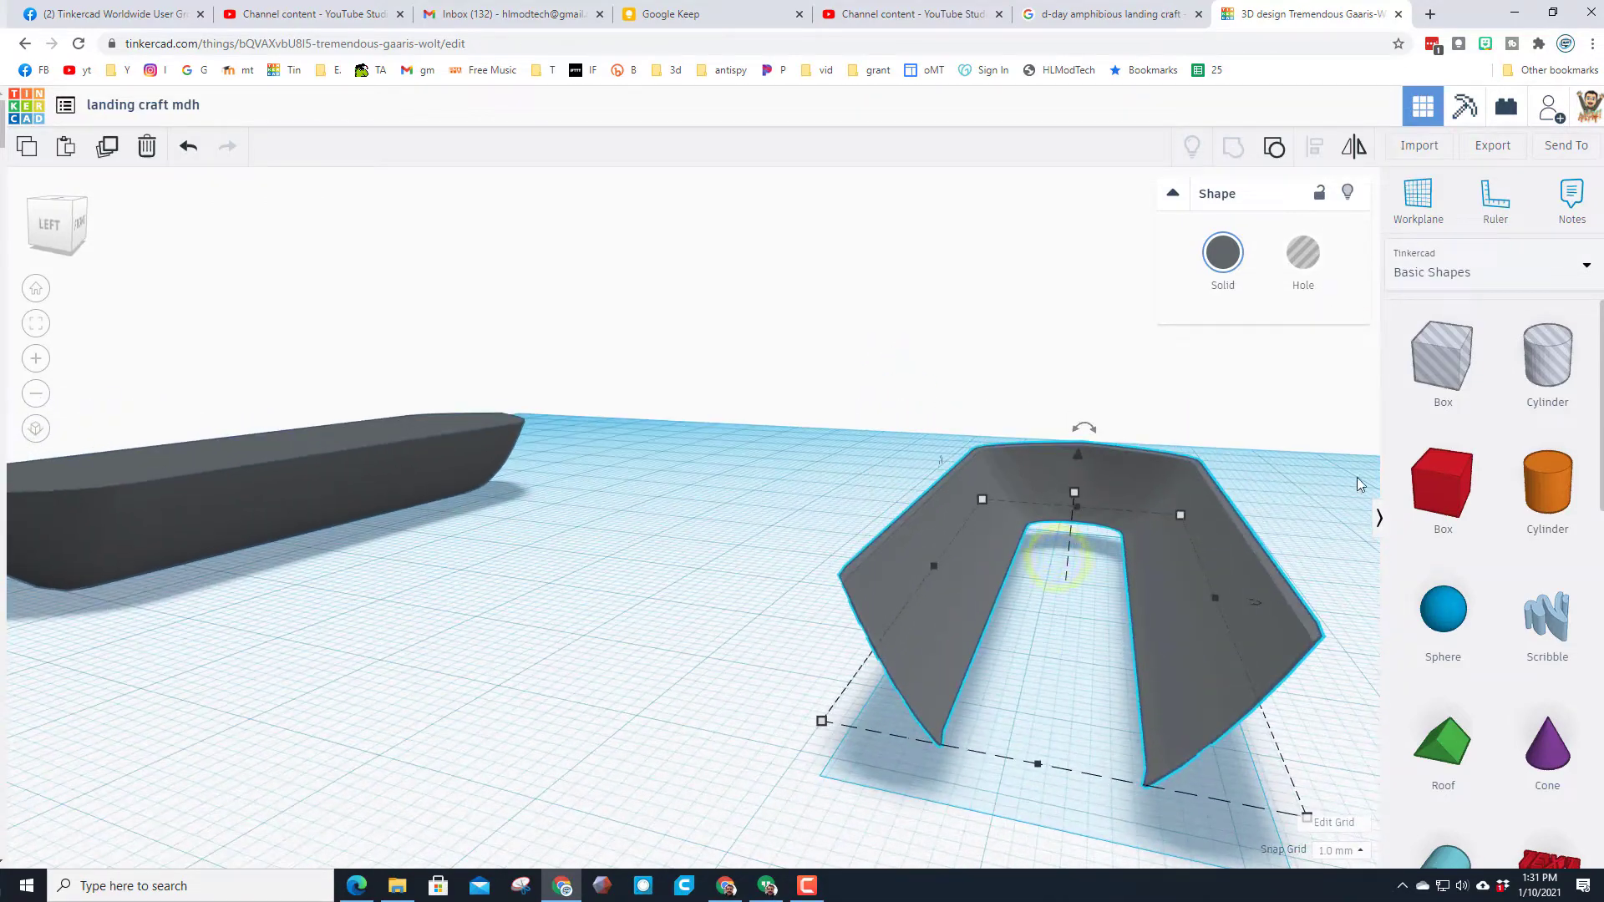
click(1443, 484)
click(1059, 575)
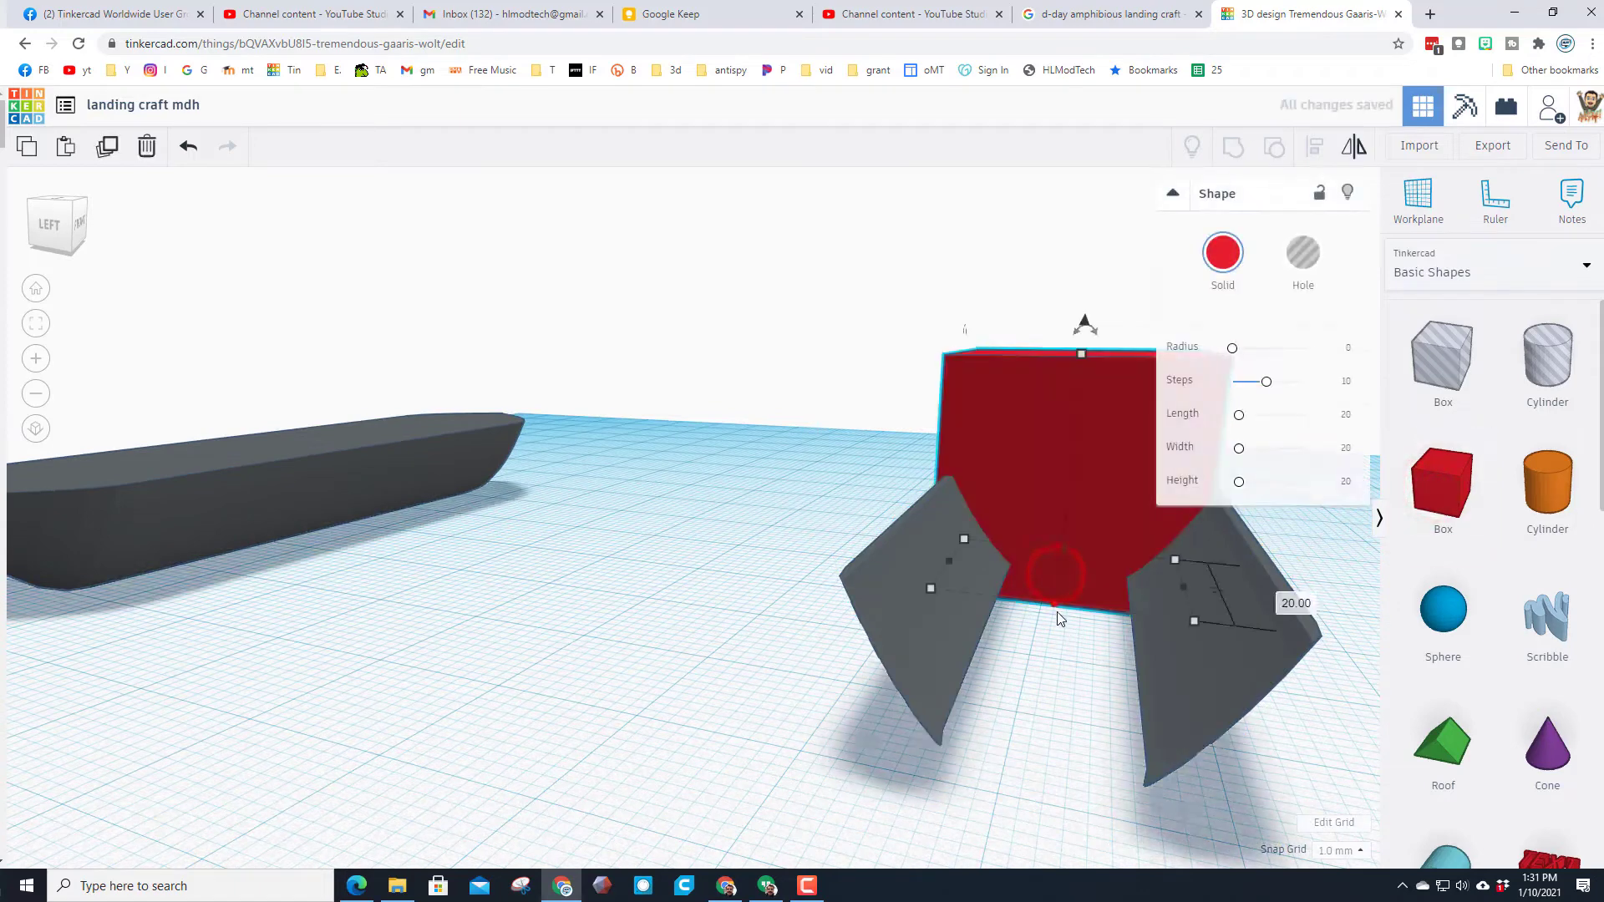
- Stretch the red box to about 54 mm long, change the snap grid to 0.1 mm, and flatten the box into a thin floor plate
drag(1066, 614, 1017, 838)
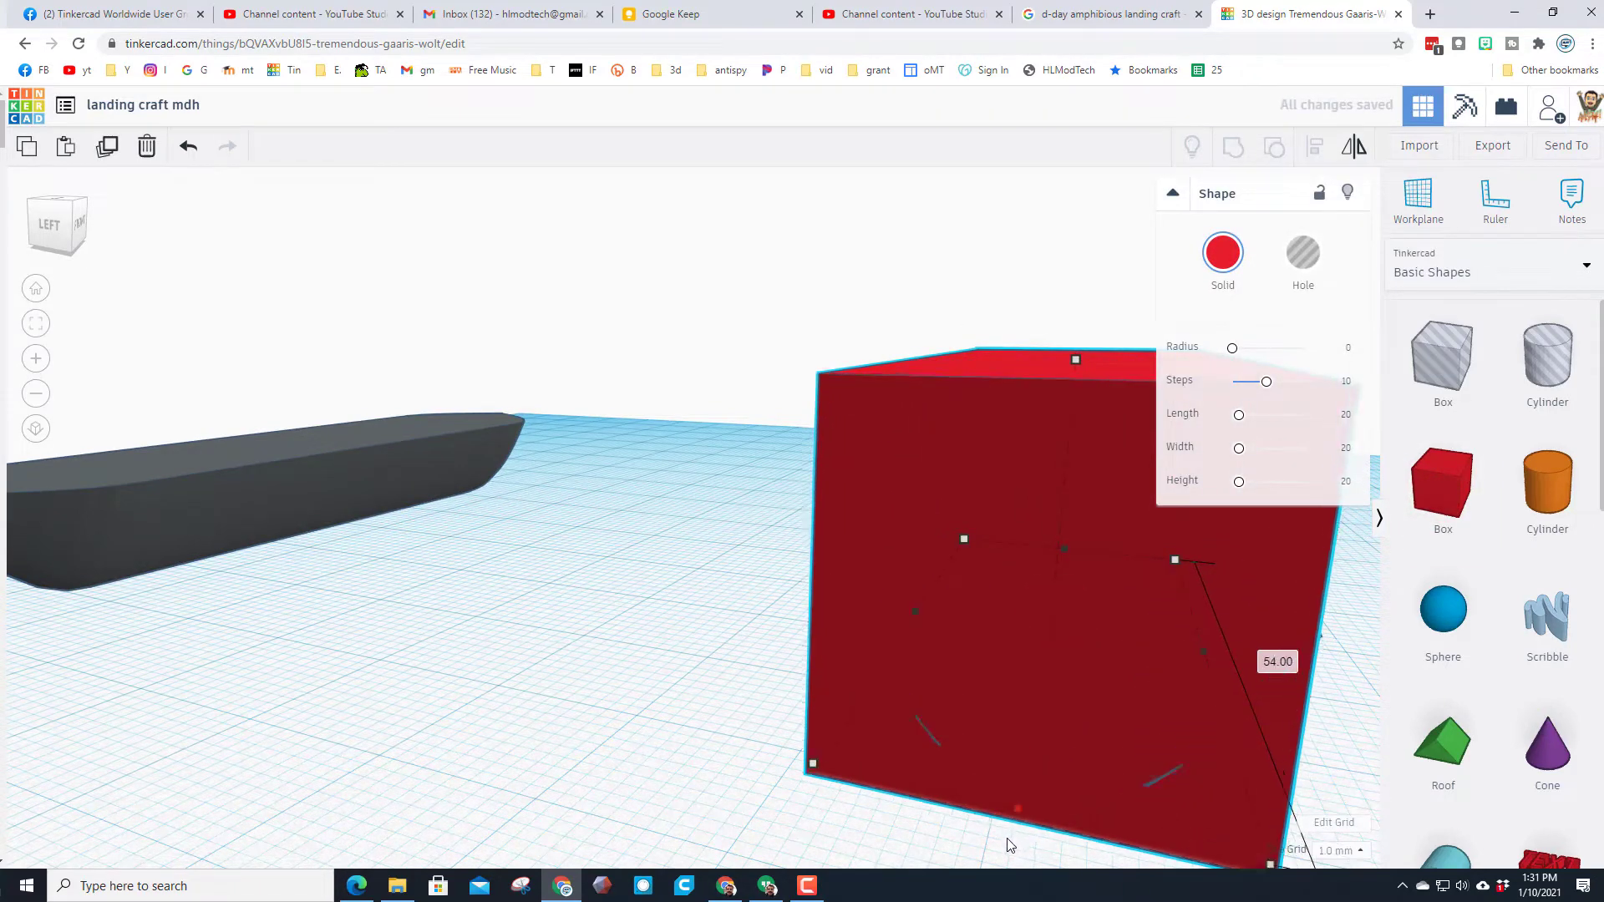
scroll(1018, 838, down, 2)
click(1336, 851)
click(1336, 702)
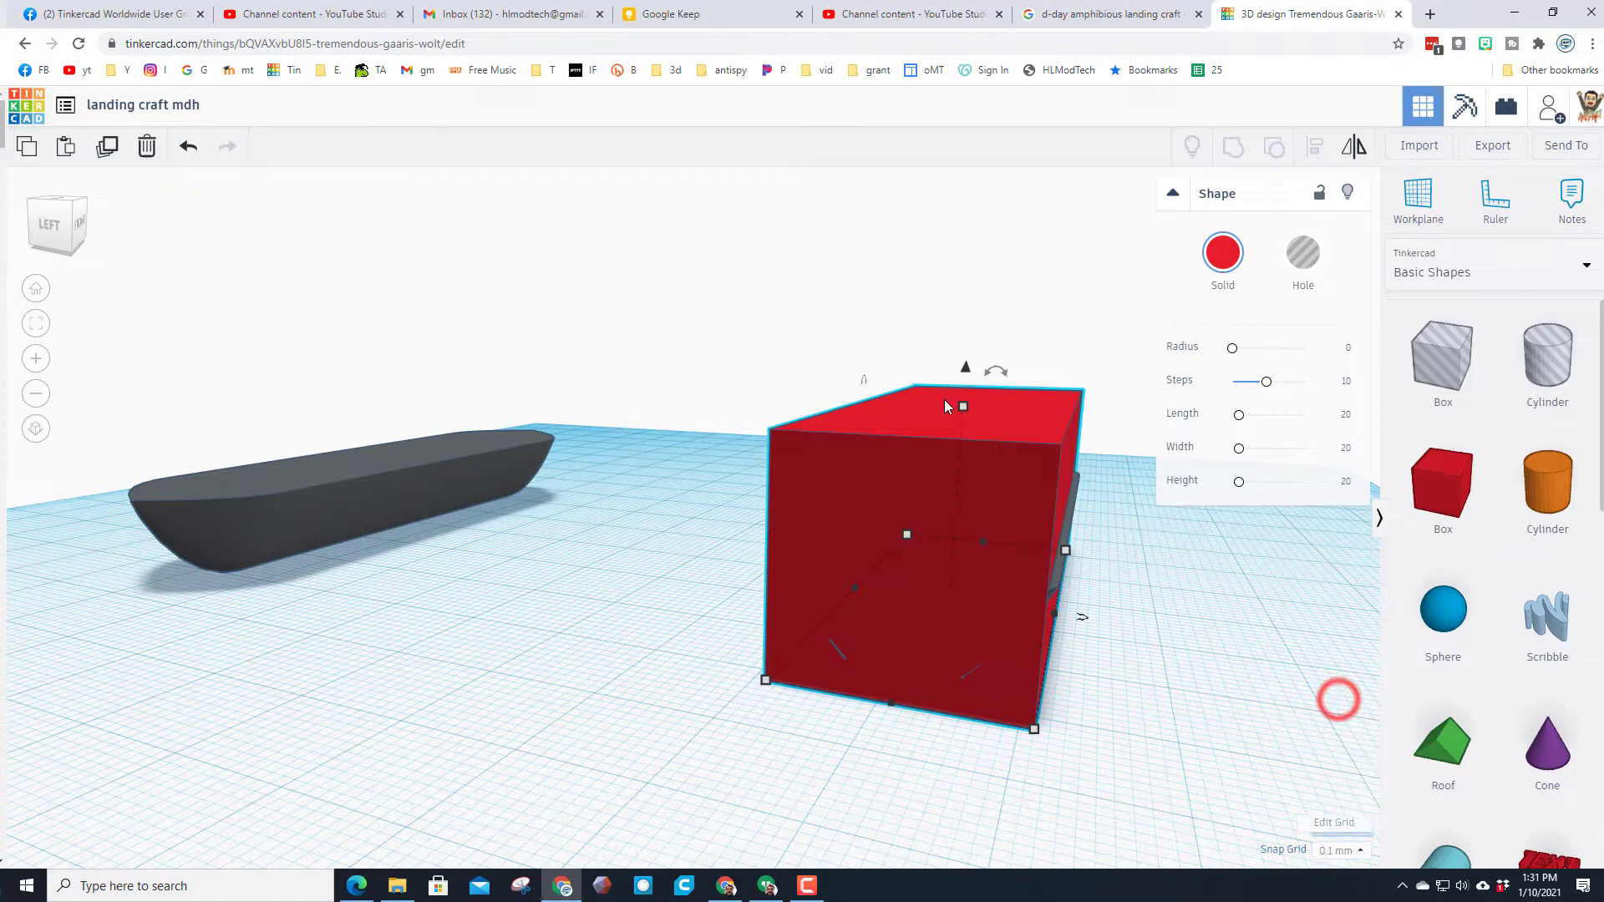
drag(962, 406, 983, 601)
- Raise the thin red floor plate off the workplane until it meets the underside of the hull's side walls
right_drag(973, 639, 986, 609)
key(ctrl+Up)
key(ctrl+Up)
key(ctrl+Up)
key(ctrl+Up)
key(ctrl+Up)
key(ctrl+Up)
key(ctrl+Up)
key(ctrl+Up)
key(ctrl+Up)
key(ctrl+Up)
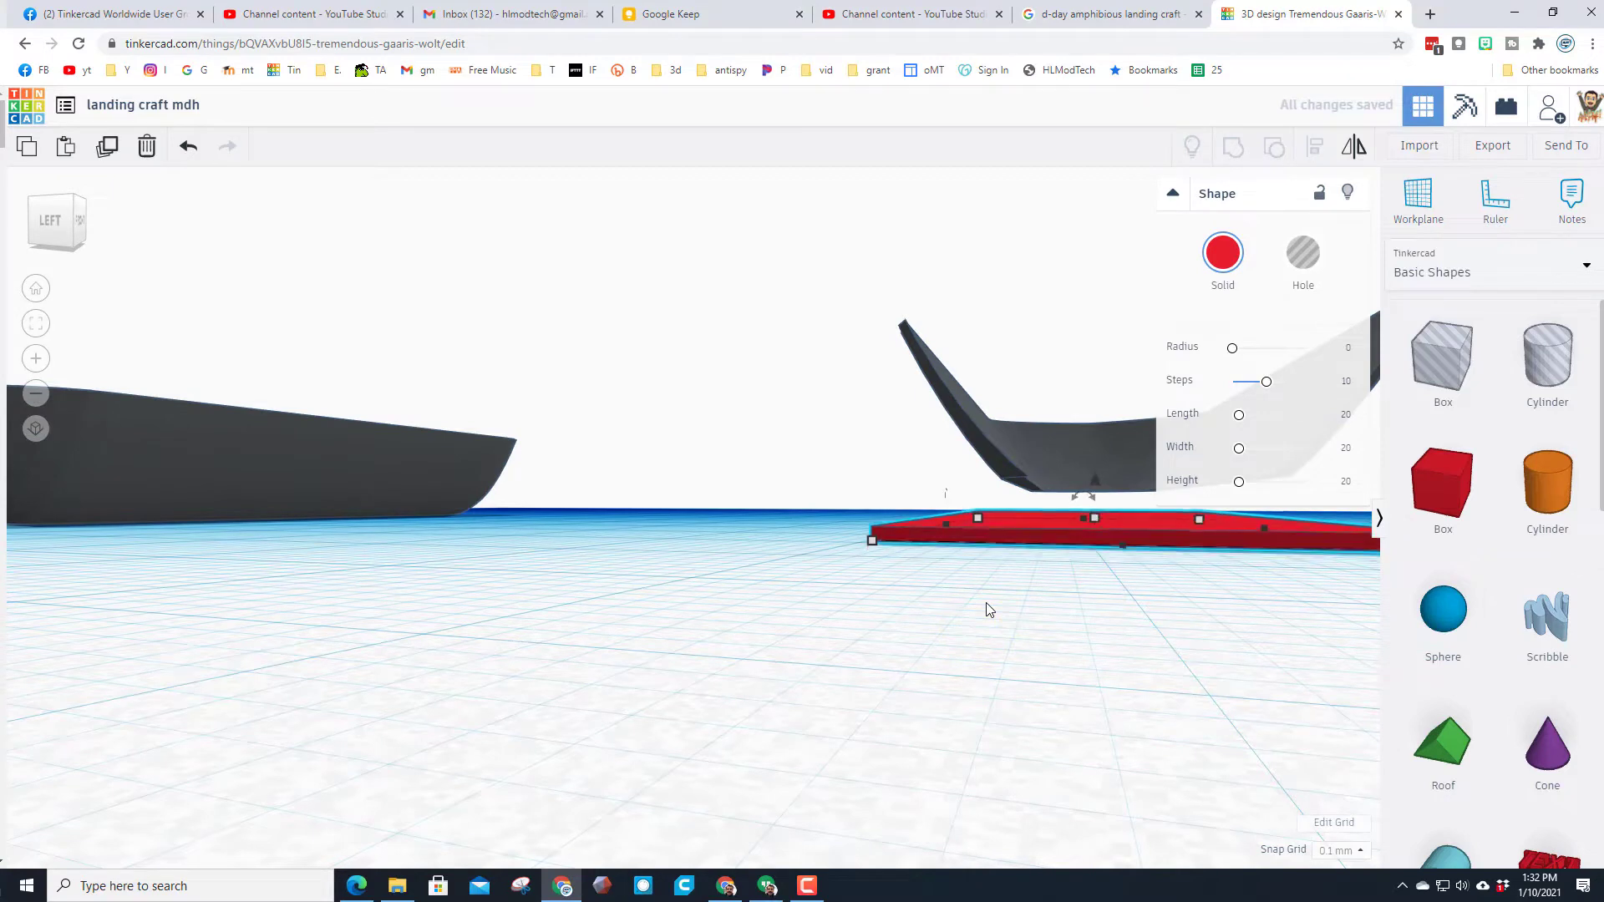
key(ctrl+Up)
key(ctrl+Up)
key(ctrl+Up)
key(ctrl+Up)
key(ctrl+Up)
key(ctrl+Up)
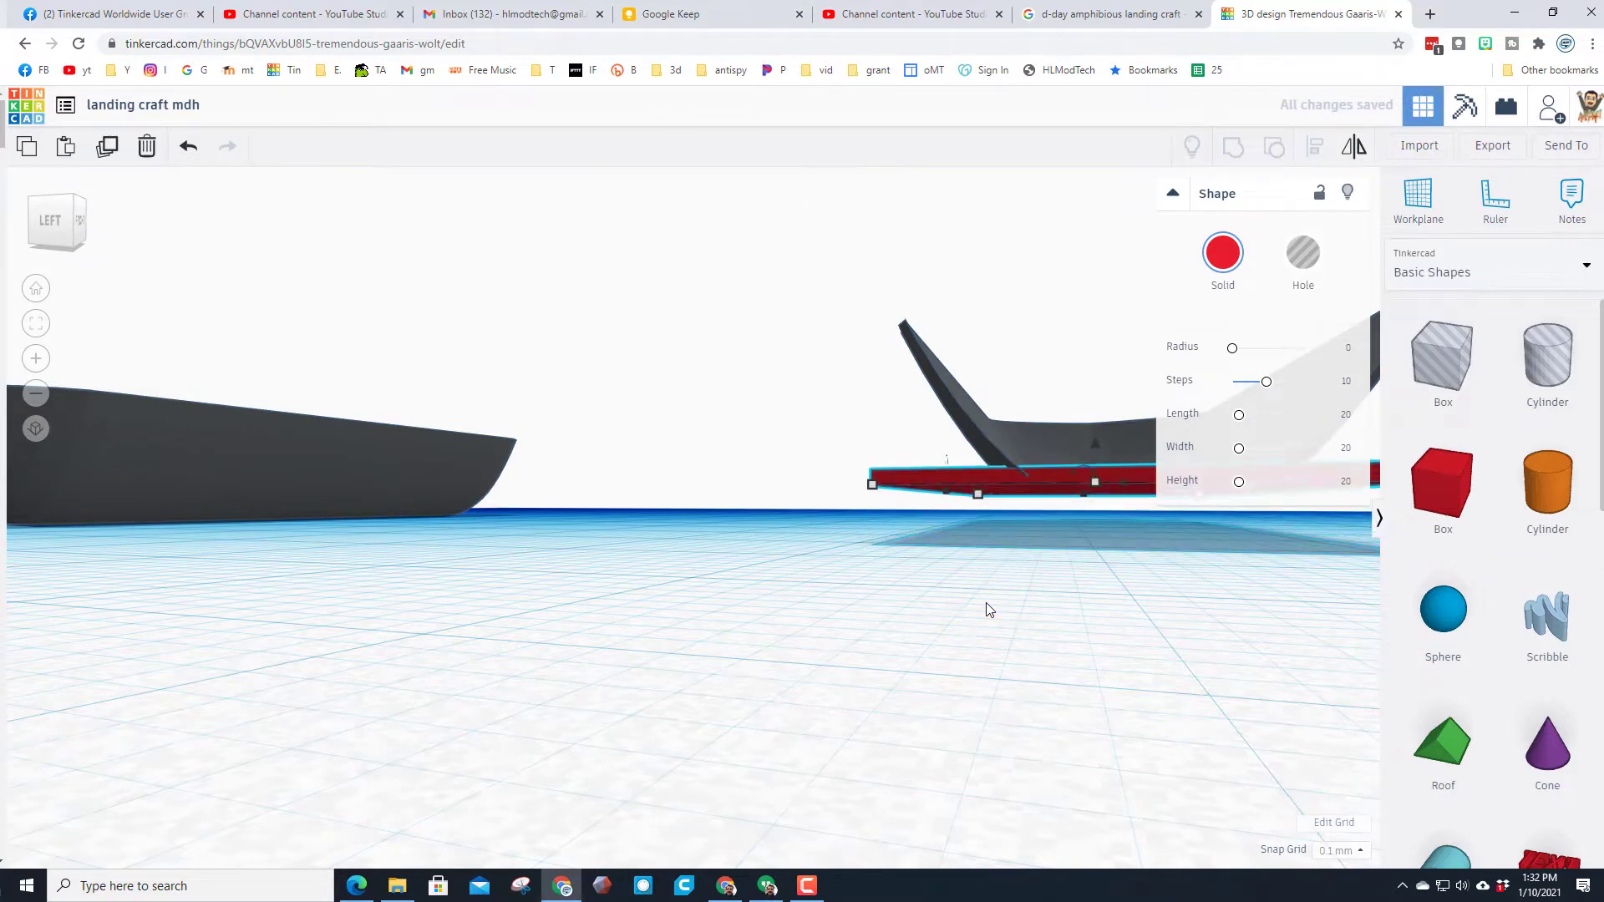
key(ctrl+Down)
key(ctrl+Down)
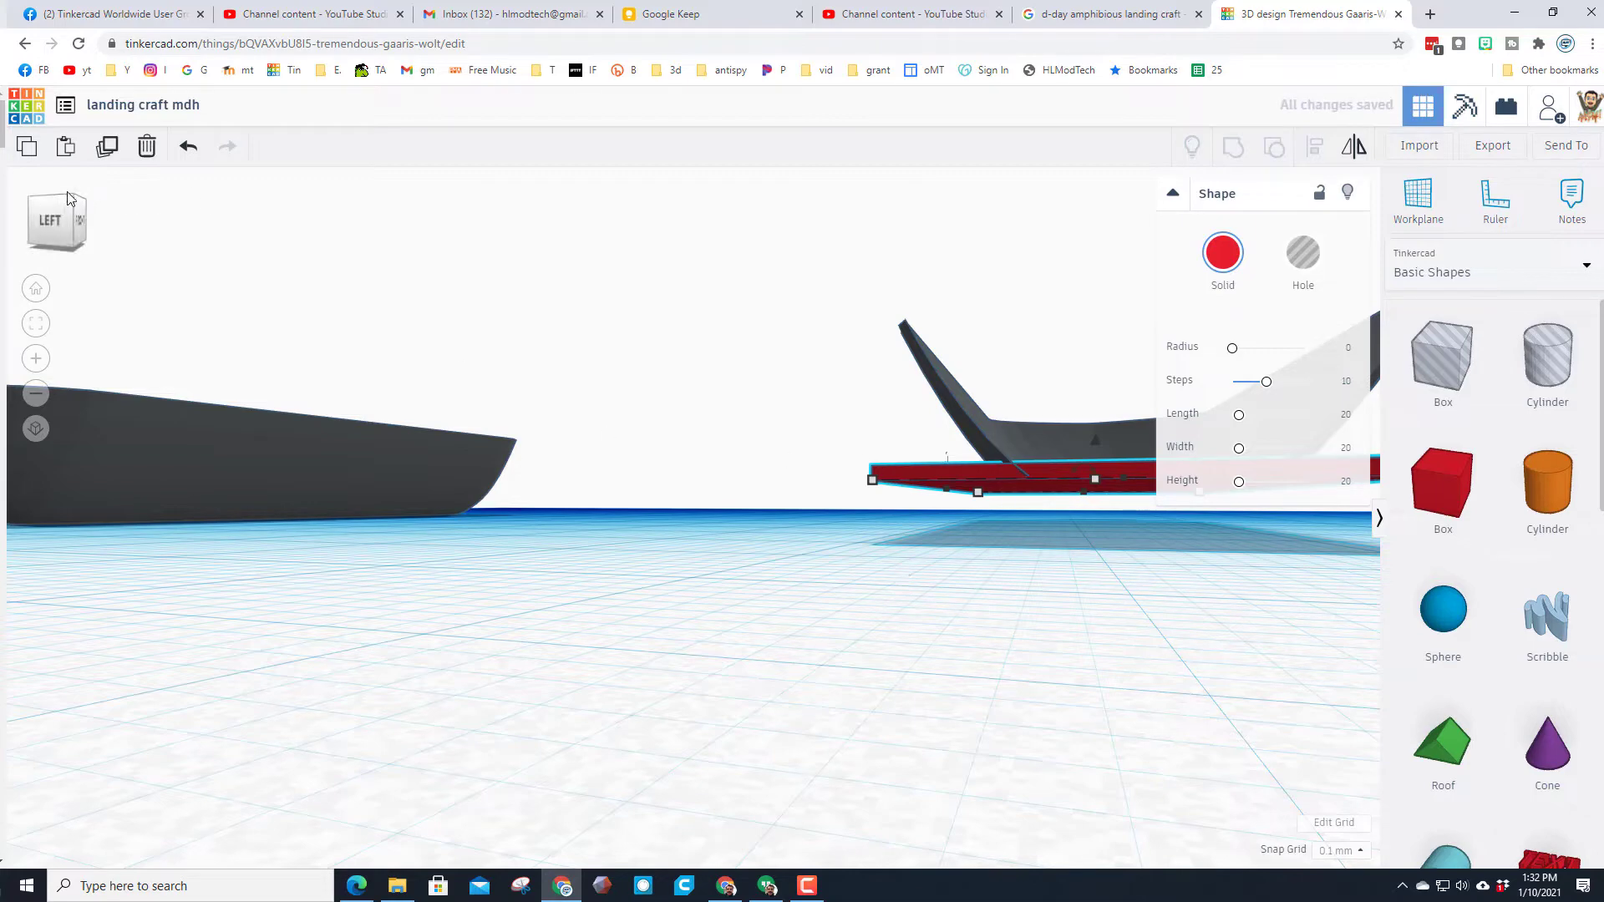
- Narrow the floor plate to 15.1 mm and recolor it dark gray to match the hull
click(31, 207)
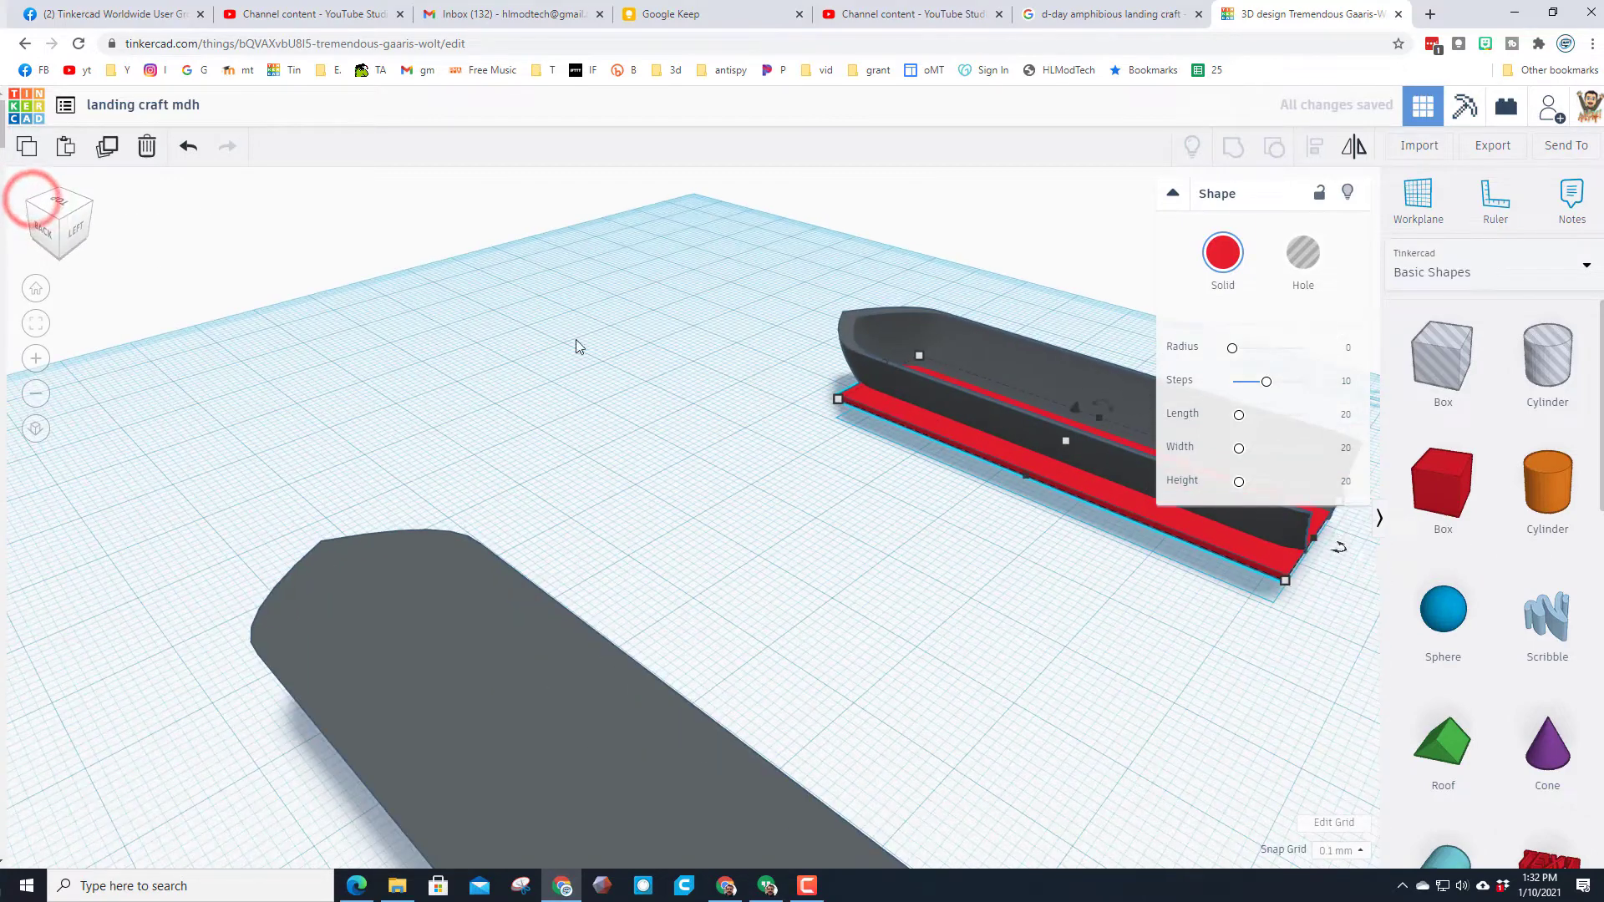
drag(1029, 475, 1044, 457)
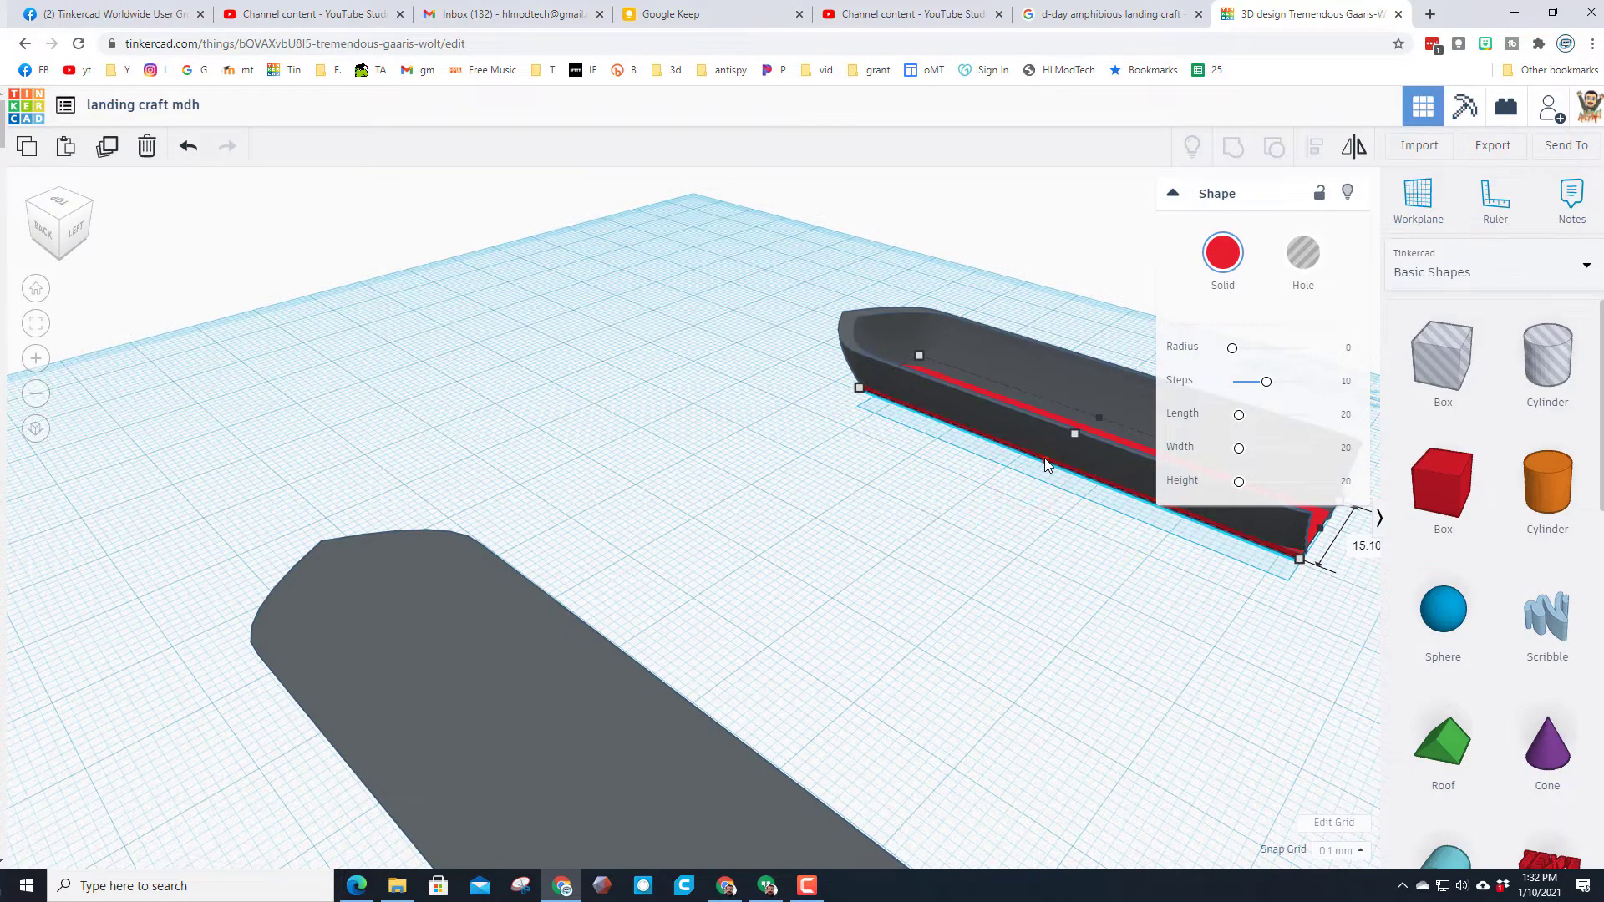
click(1222, 252)
click(1534, 406)
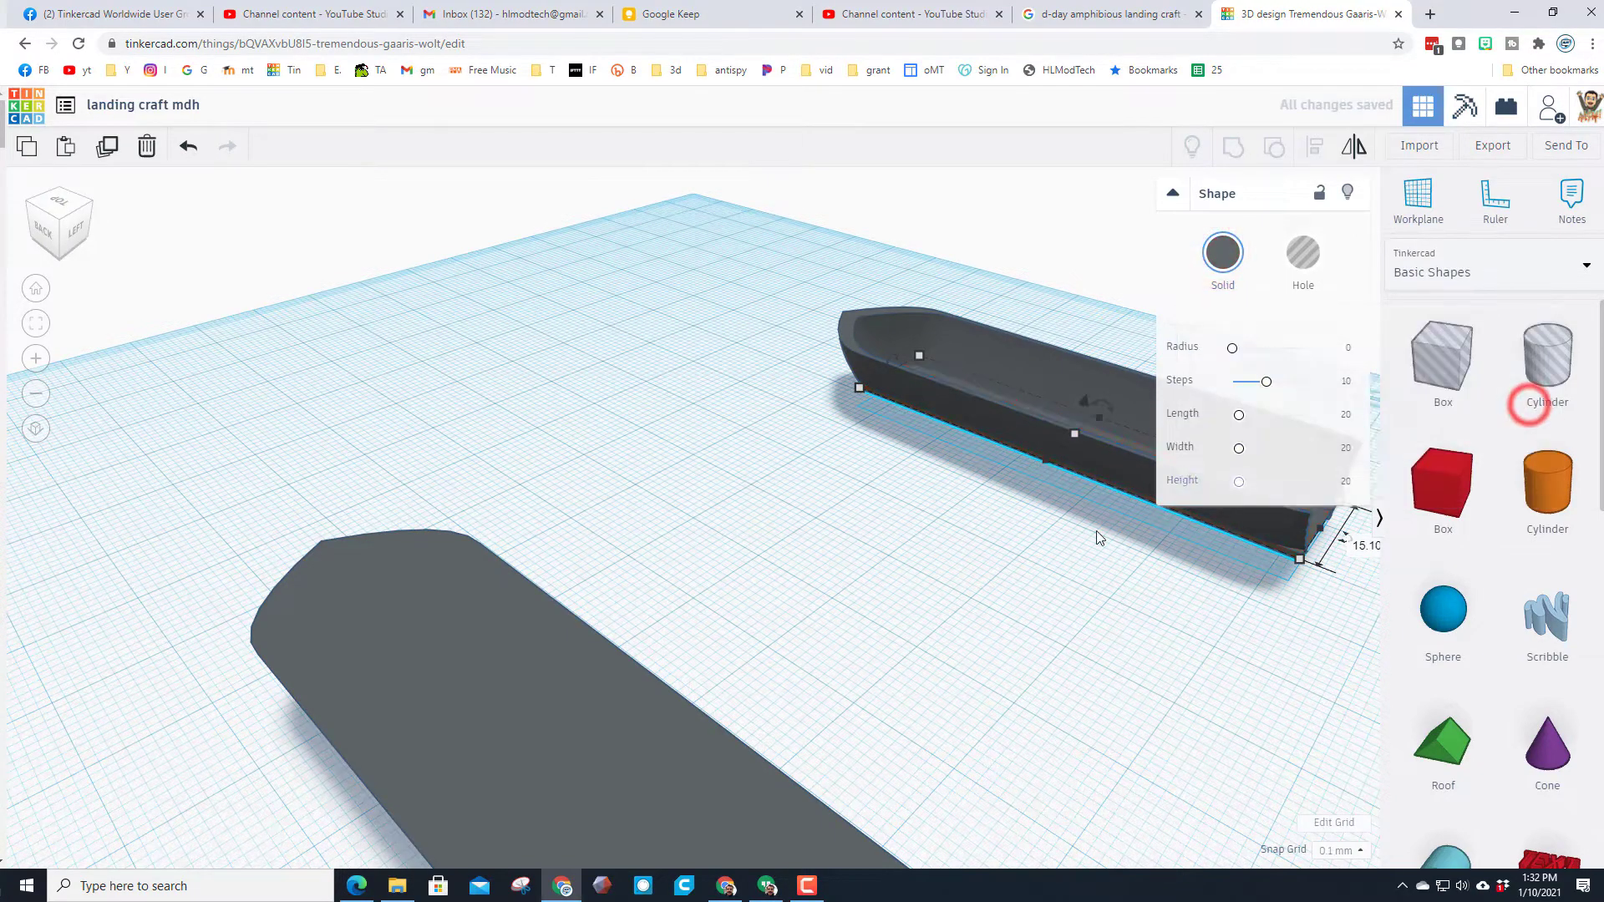
- Round the floor plate's corners with a radius of 2 and pull its protruding long side in to fit the hull wall
right_drag(1063, 534, 652, 449)
key(f)
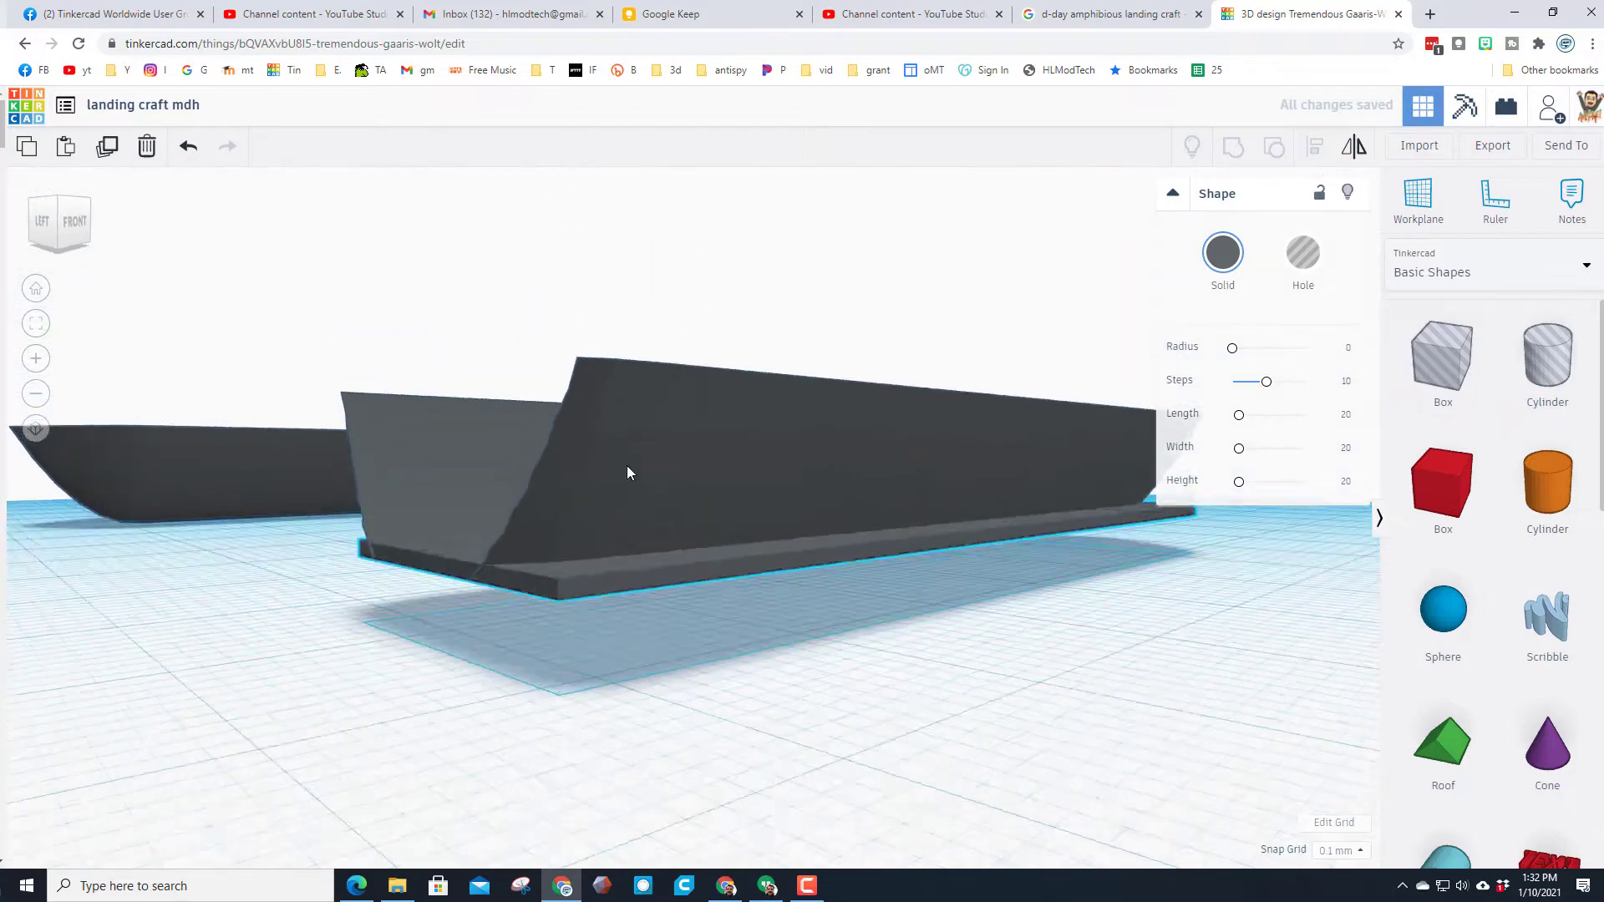
click(1347, 351)
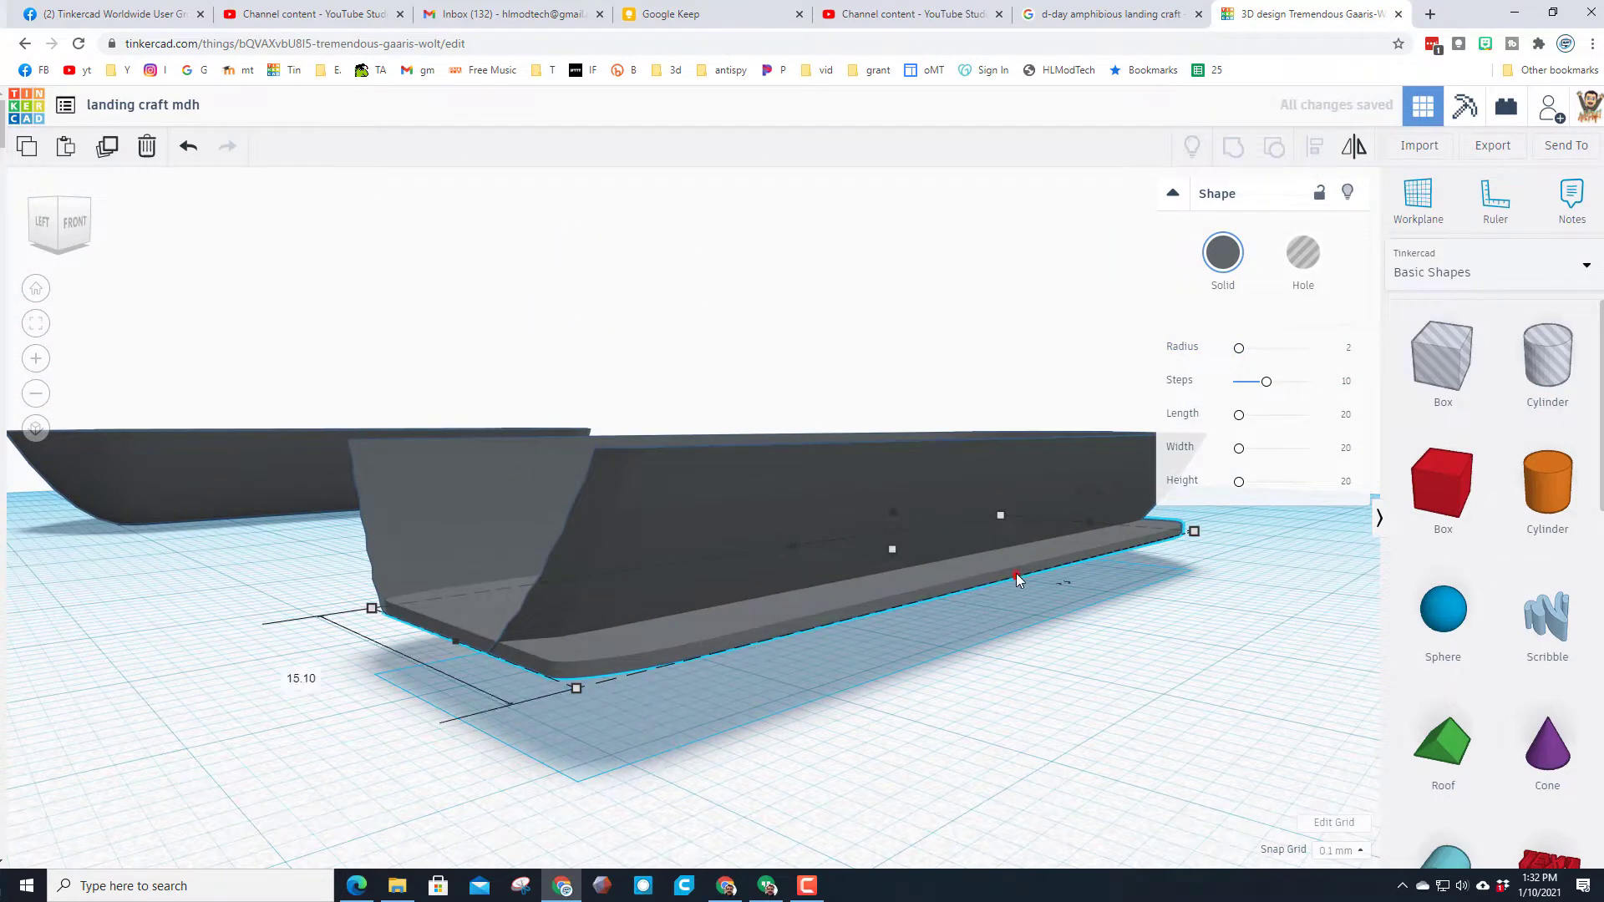
drag(1016, 575, 956, 563)
- Extend the floor plate slightly toward the pointed closed end of the hull
right_drag(739, 668, 1101, 674)
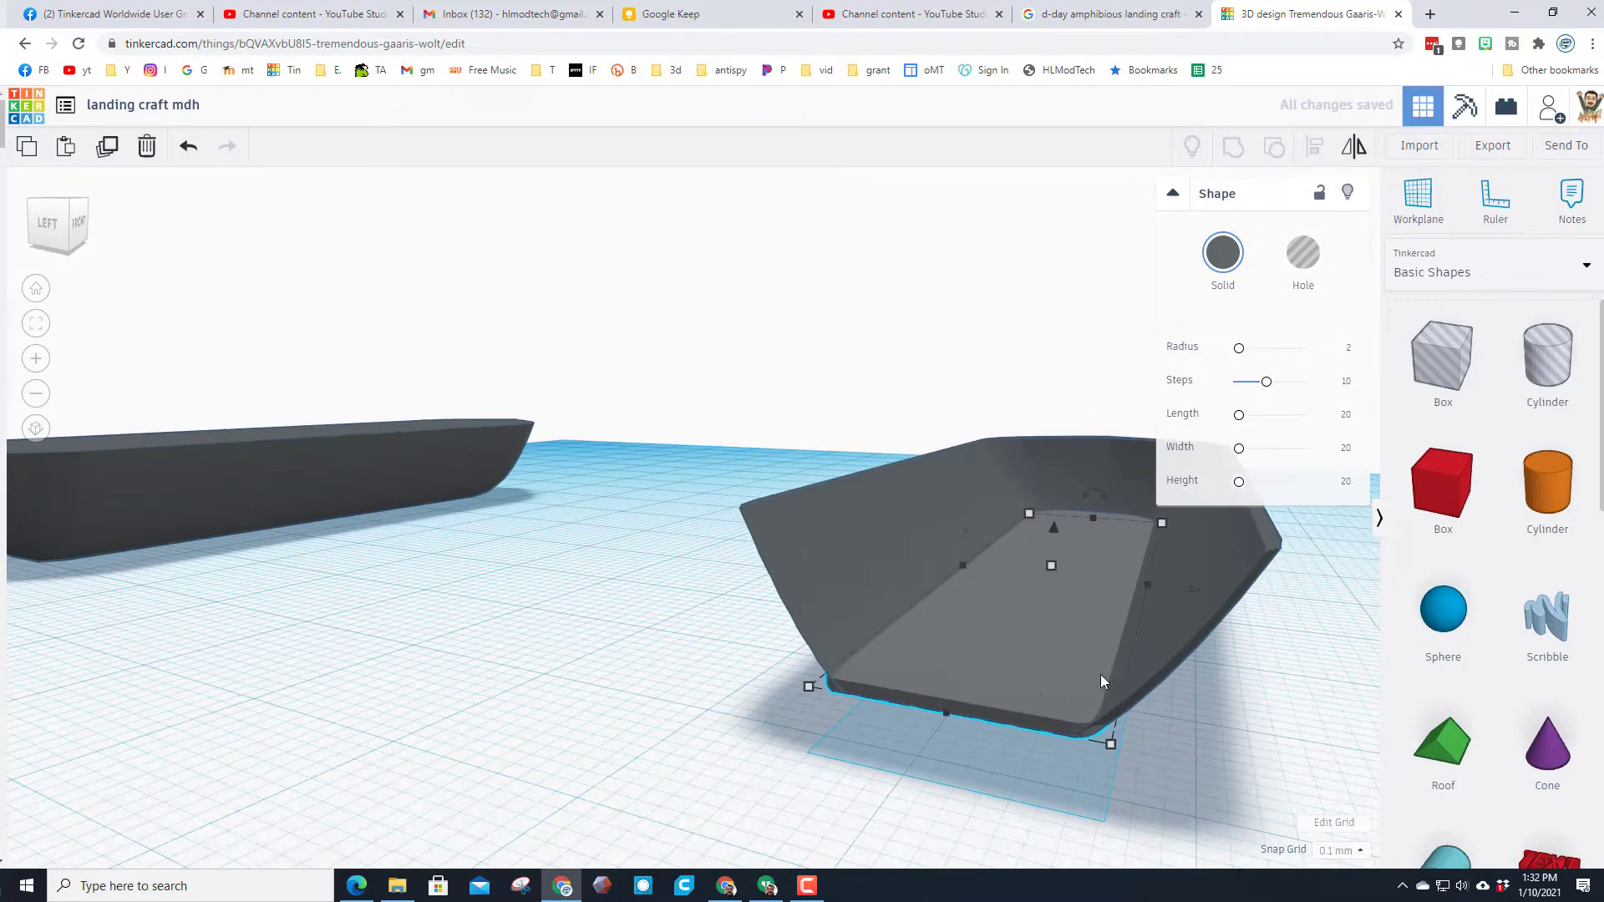
right_drag(887, 614, 1050, 576)
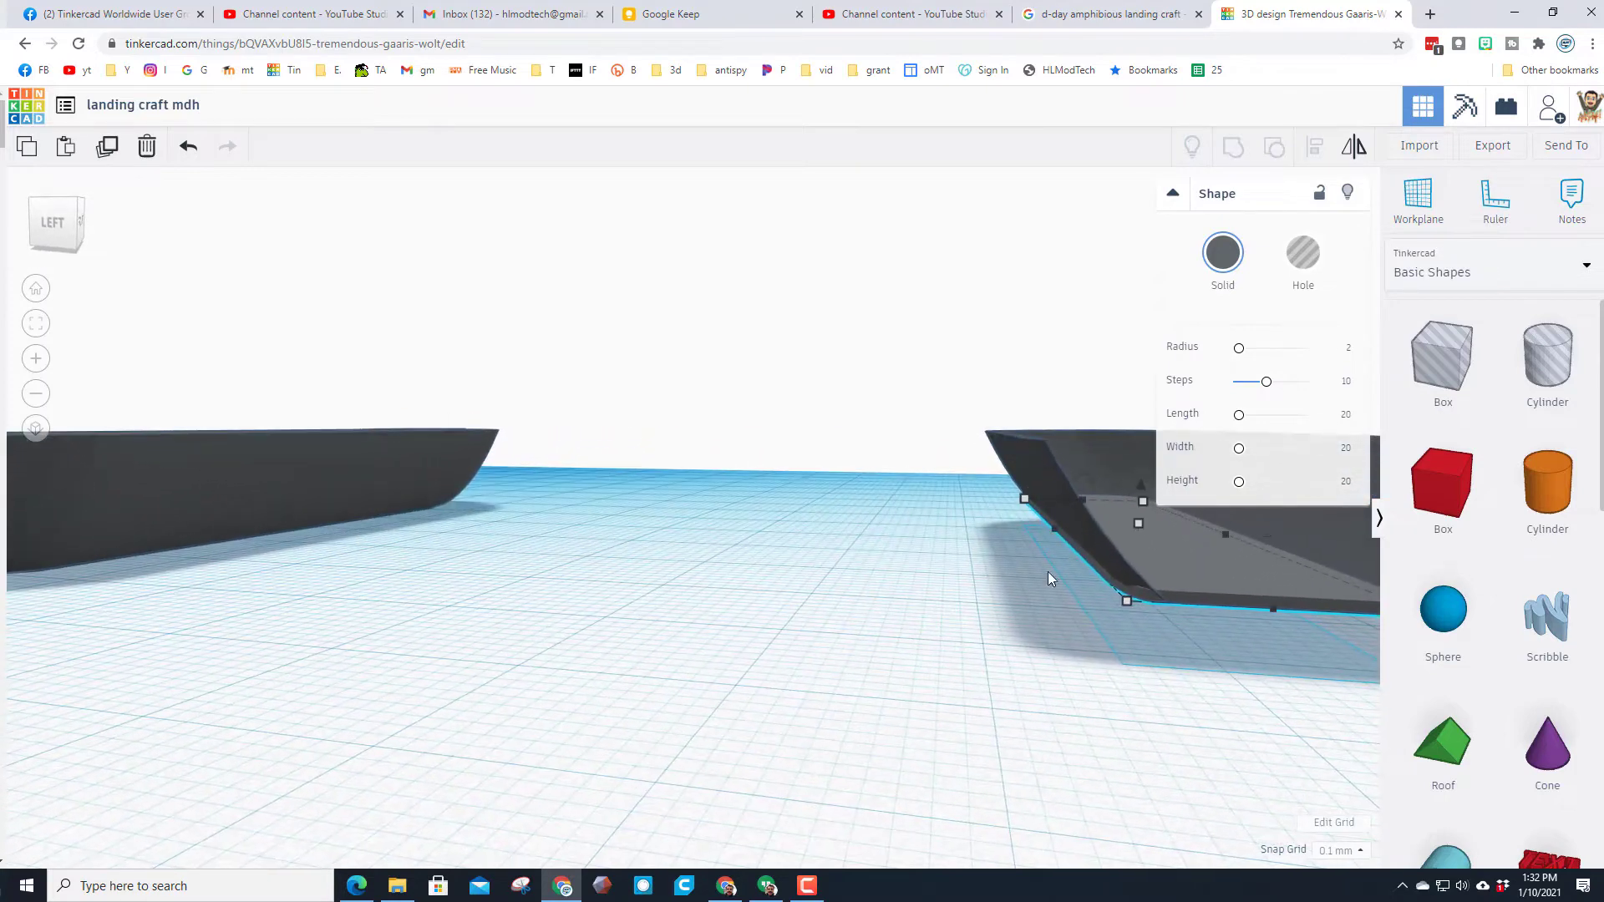
click(1055, 528)
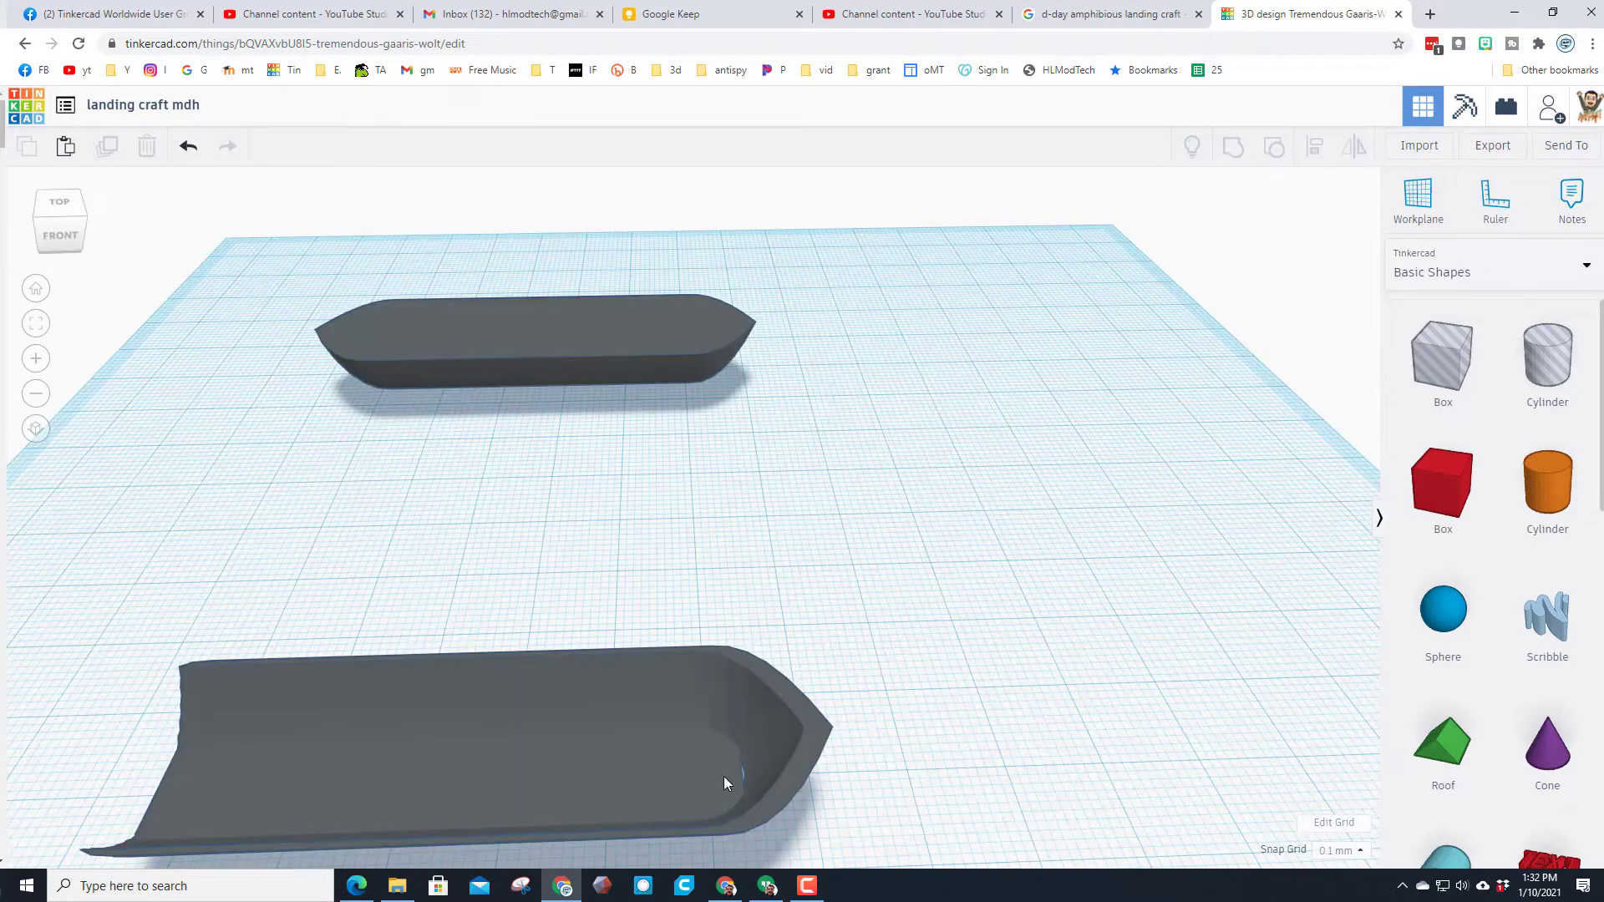
click(723, 776)
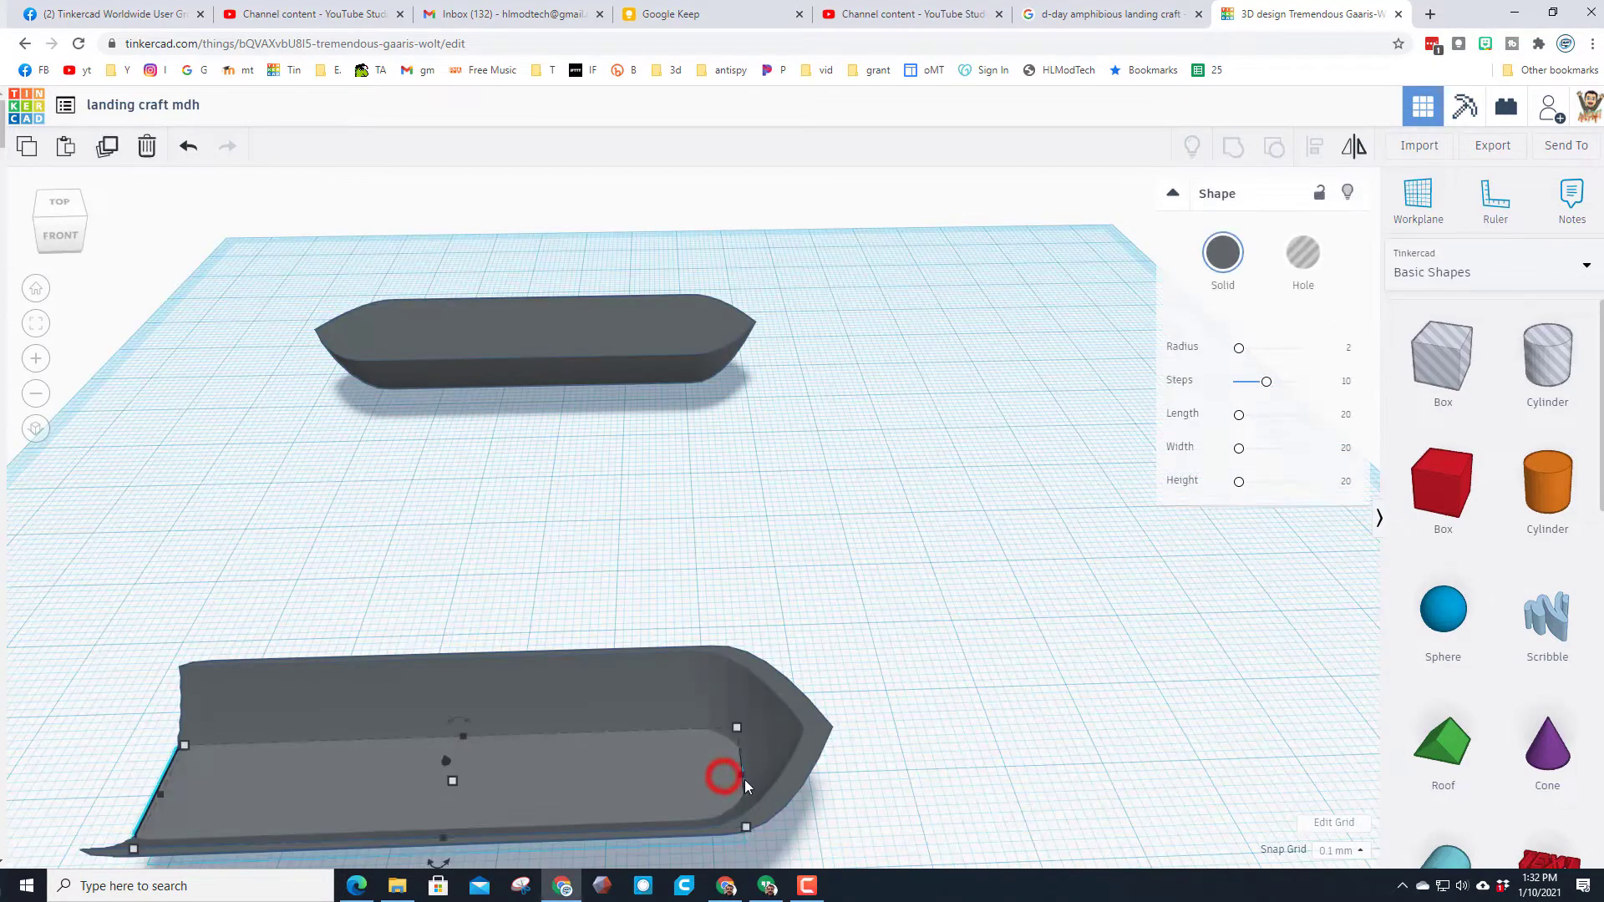
drag(746, 777, 750, 778)
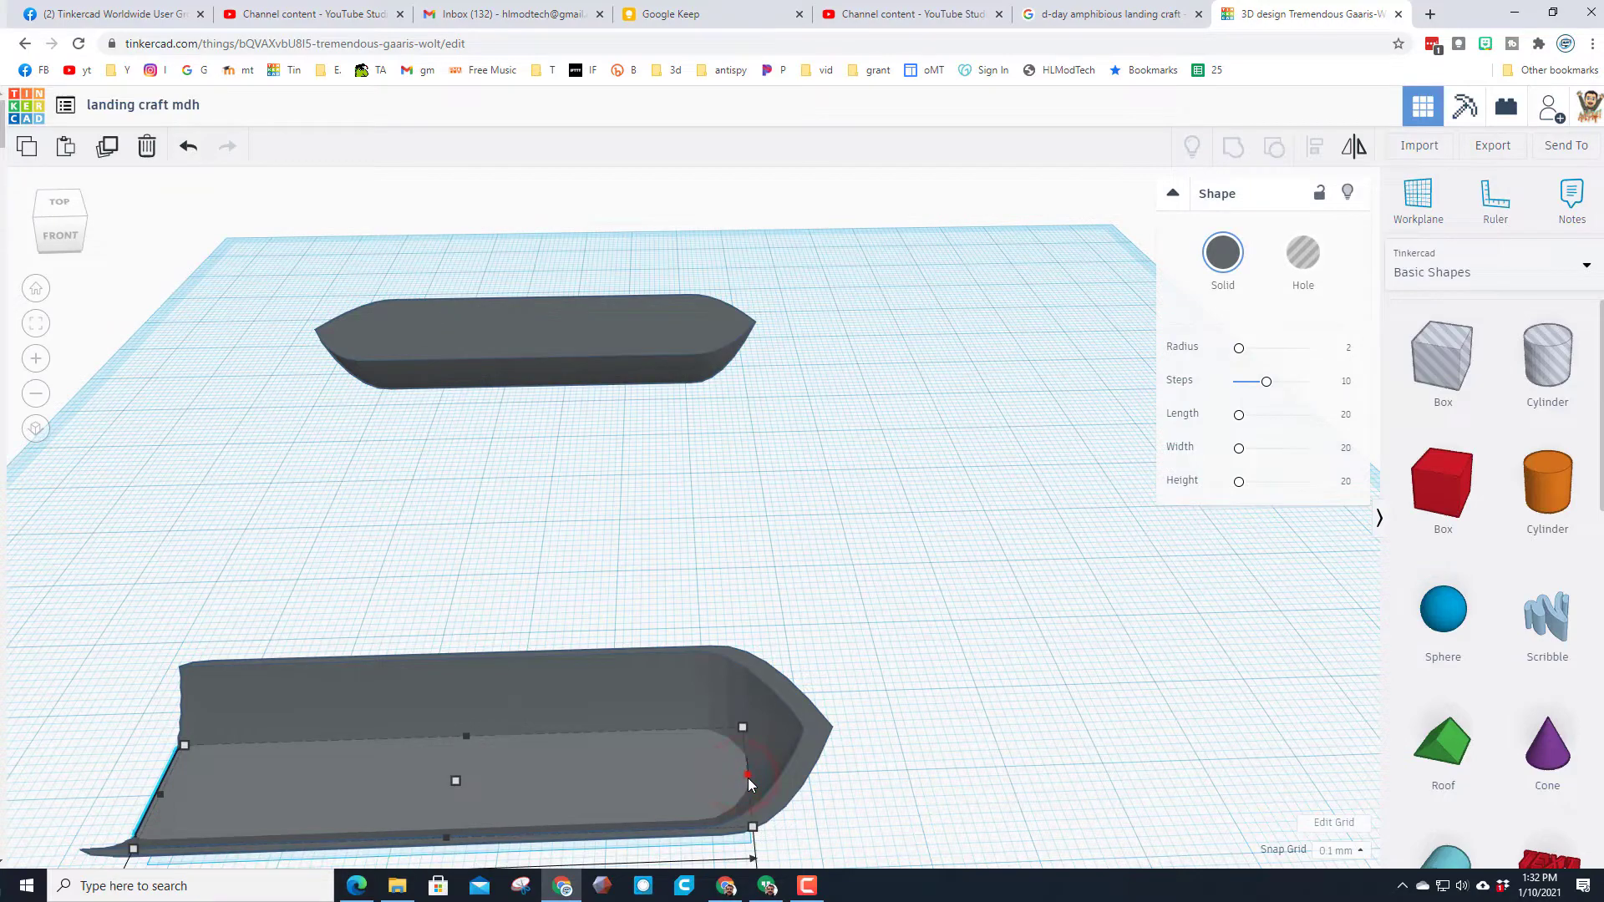
- Group the hull walls with the floor plate into one hollow hull
click(851, 762)
right_drag(892, 756, 1142, 716)
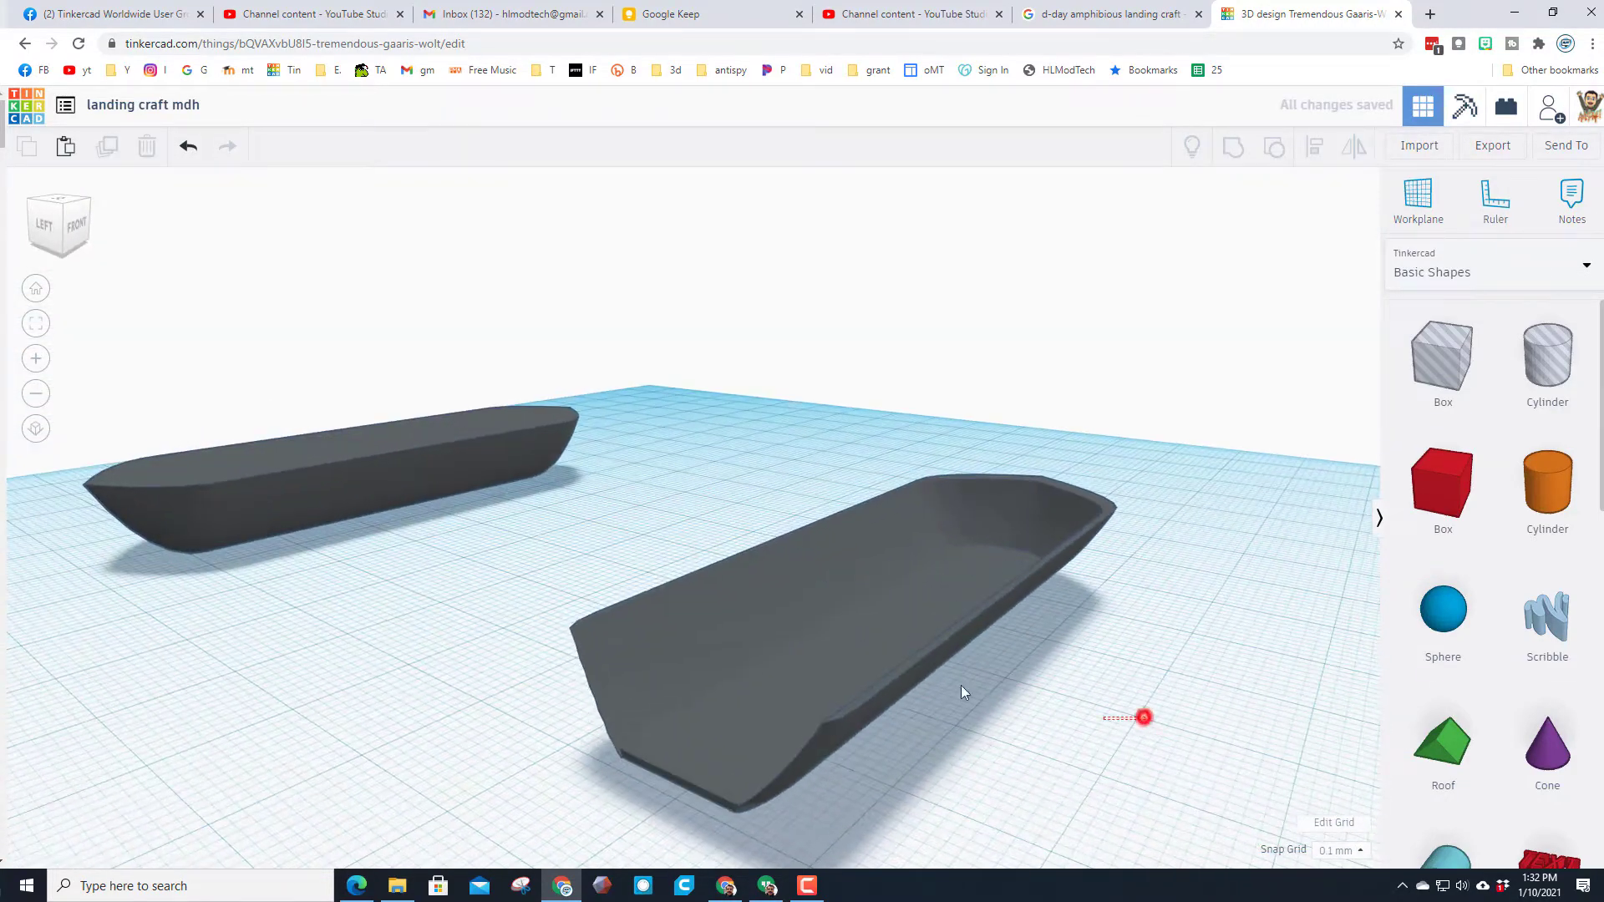
click(854, 651)
click(1231, 144)
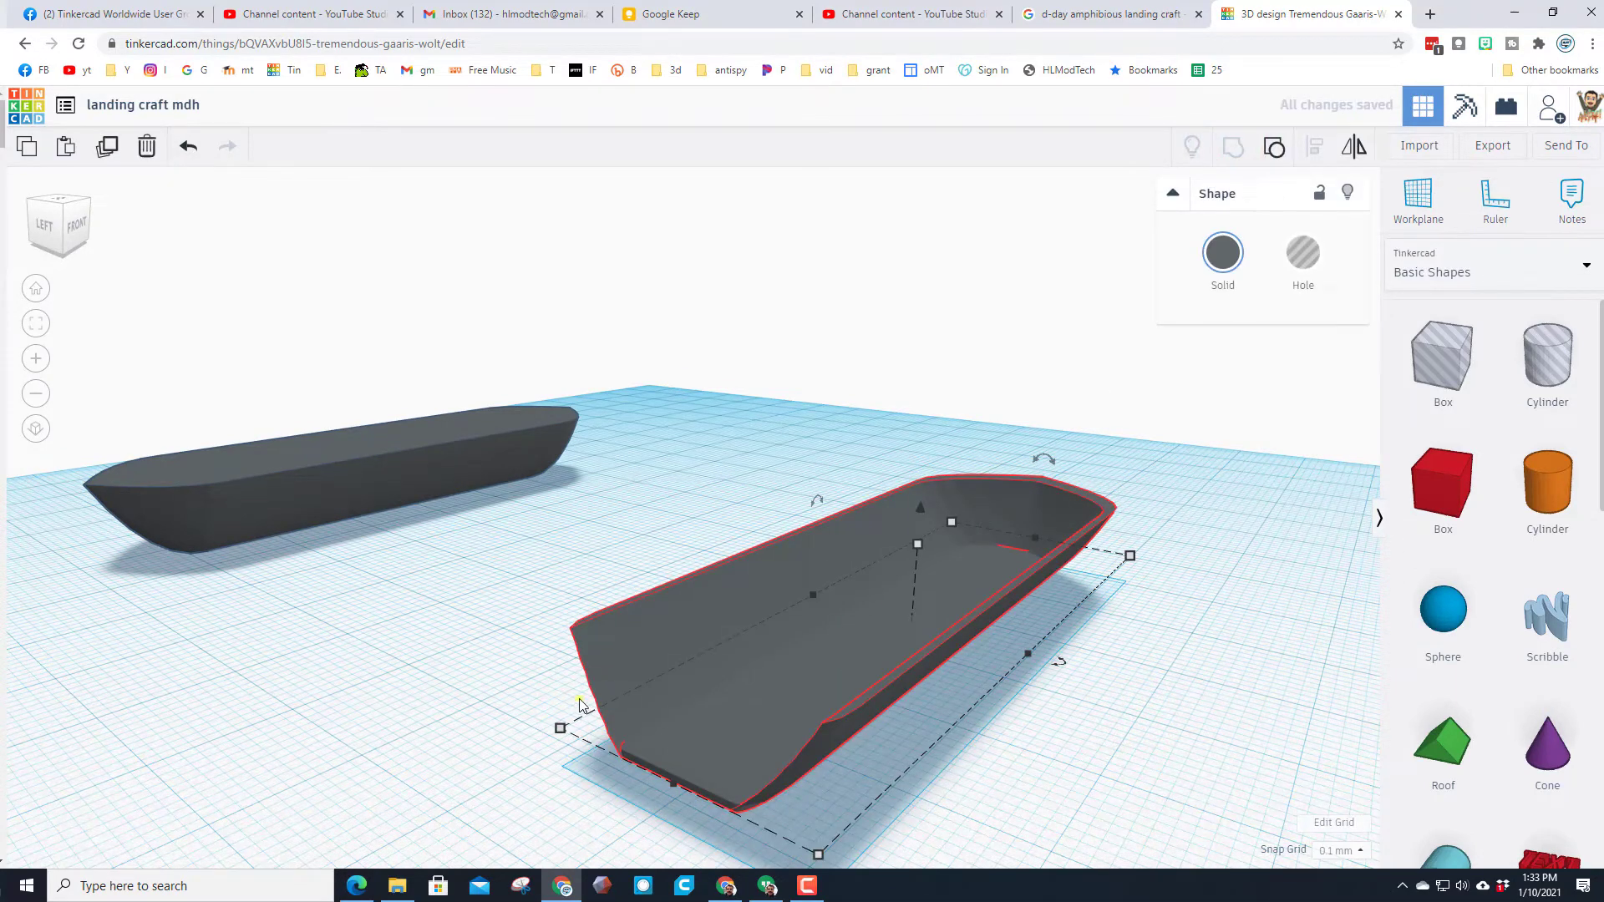
- Place a hole box at the open end of the hollow hull and tilt it 22.5° along the hull's length
right_drag(581, 704, 775, 576)
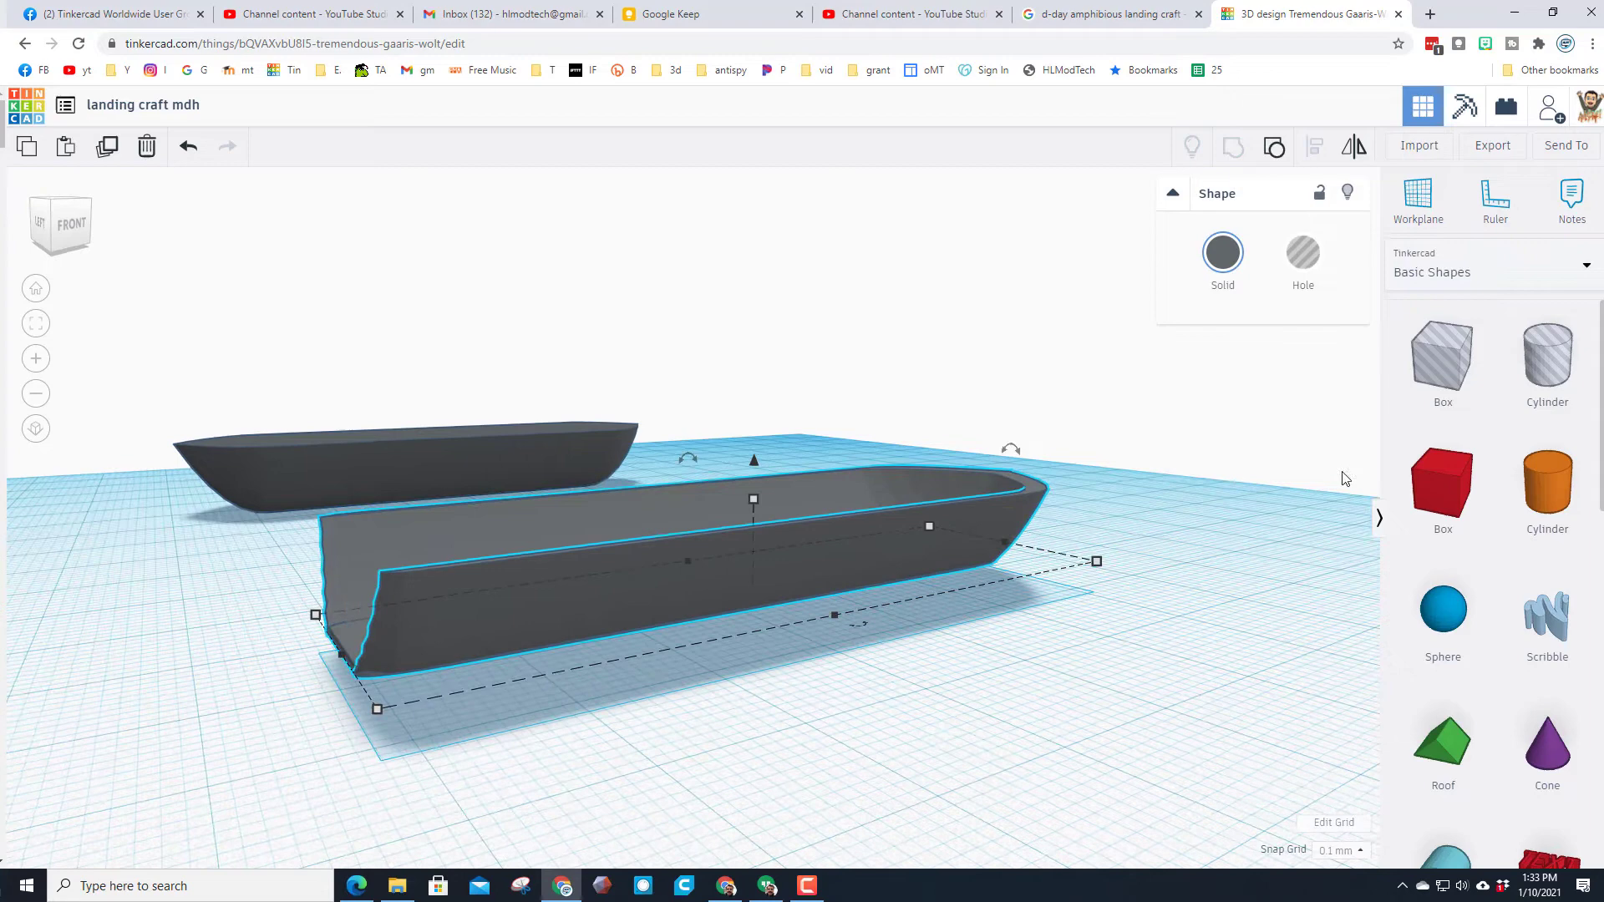
drag(1414, 376, 248, 709)
scroll(251, 710, down, 4)
drag(422, 409, 389, 428)
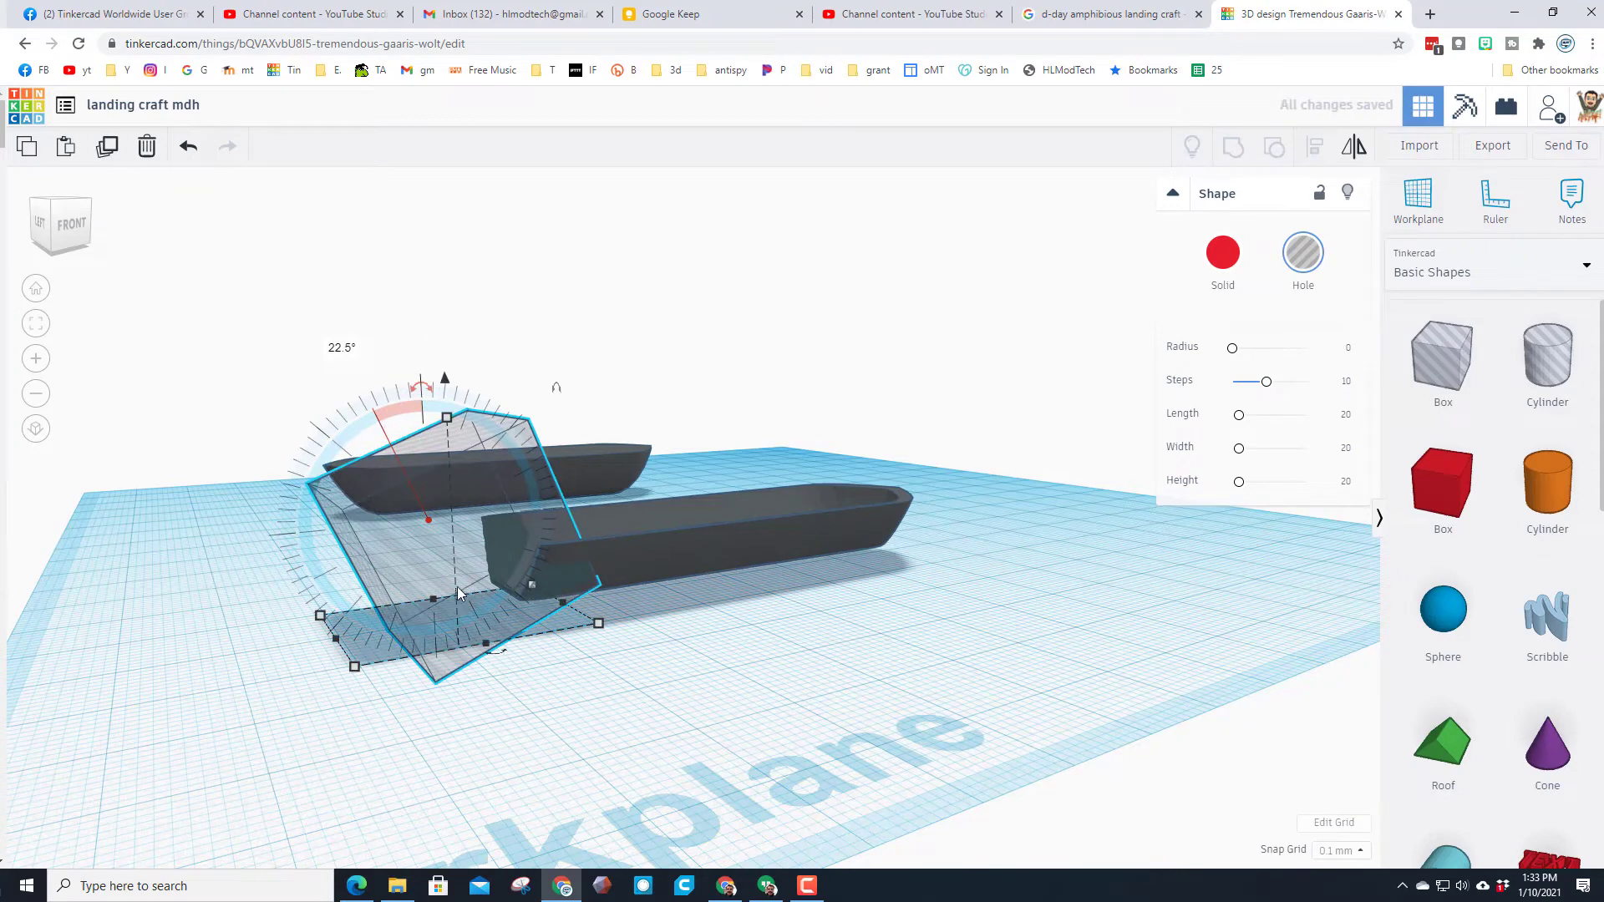
- Lower the tilted hole box so that it cuts through the full height of the hull's open end
right_drag(458, 587, 371, 581)
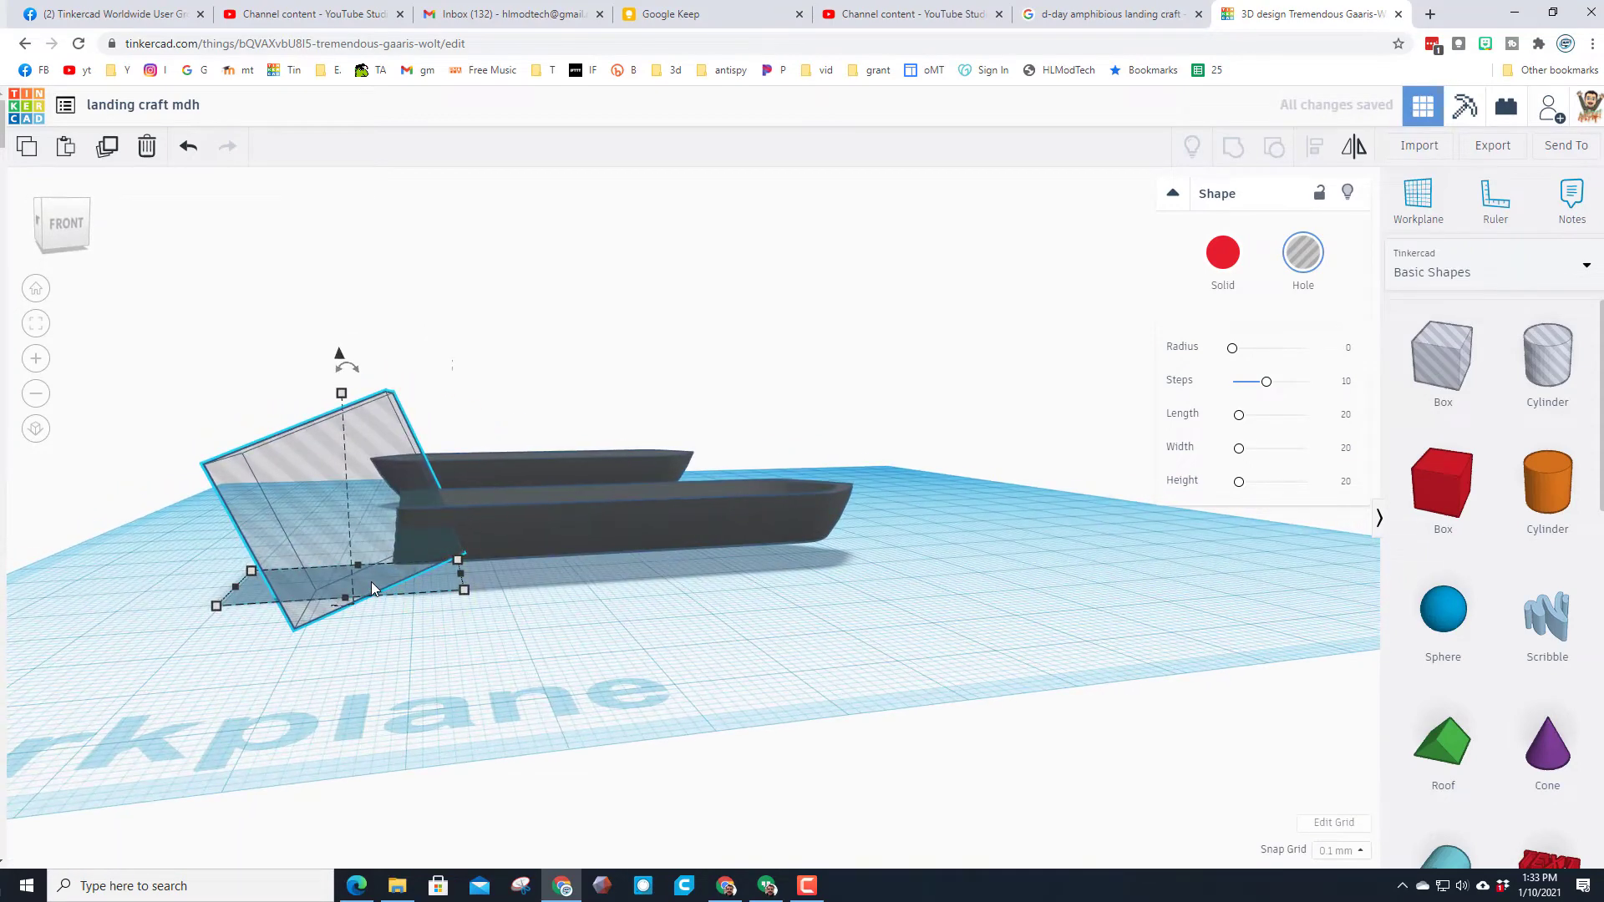
key(ctrl+Down)
key(ctrl+Down)
key(ctrl+Down)
key(ctrl+Down)
key(ctrl+Down)
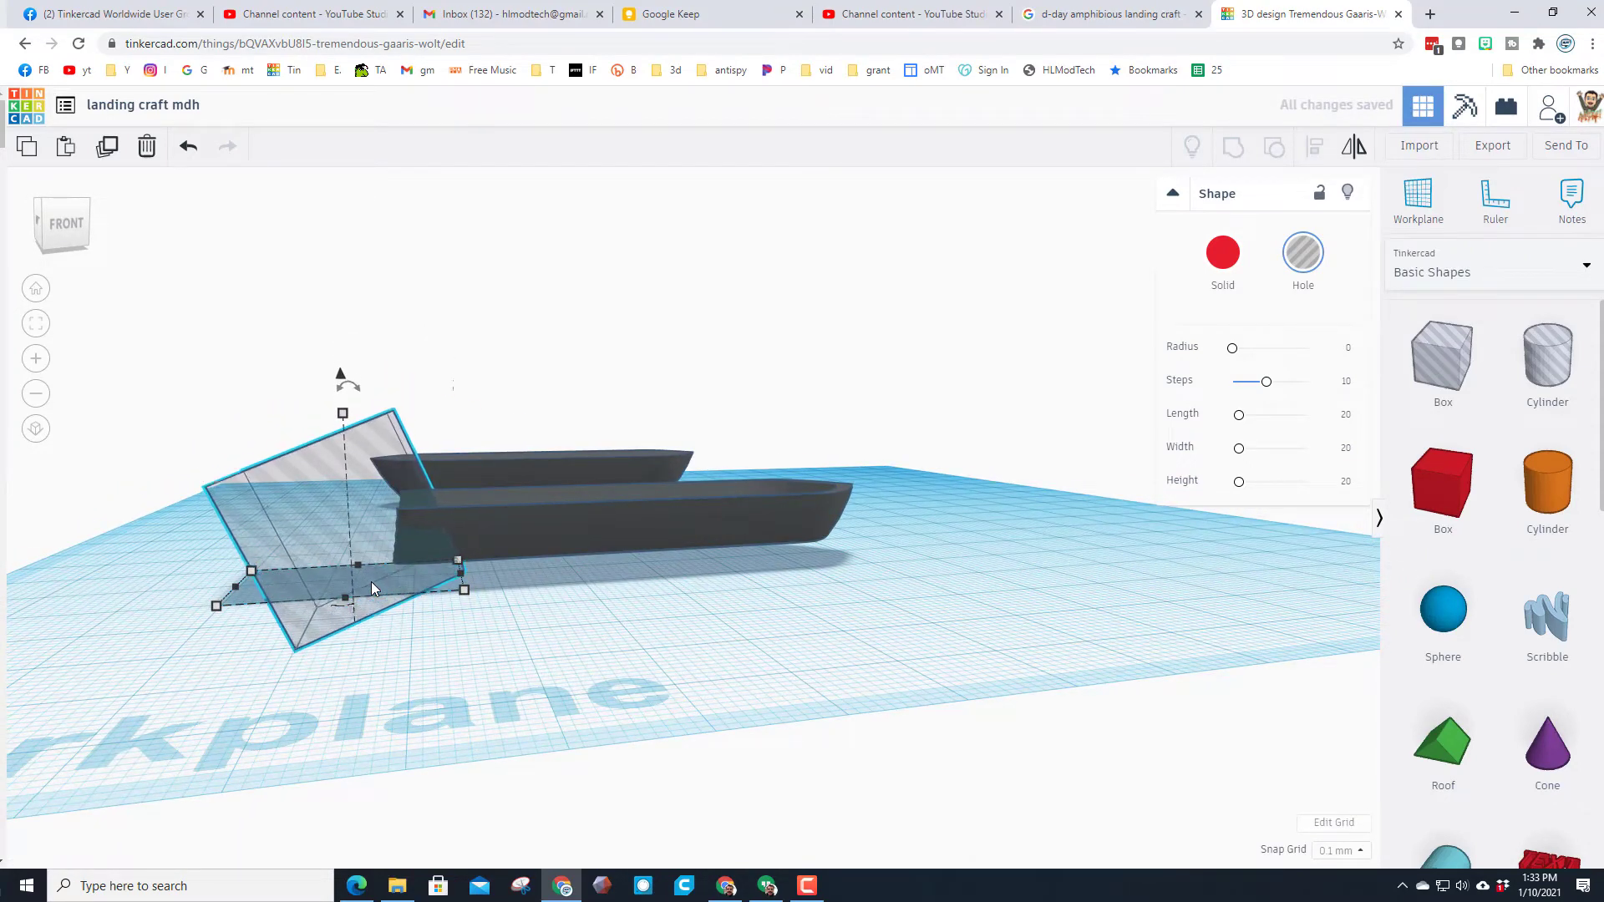
key(ctrl+Down)
key(ctrl+Down)
key(ctrl+Down)
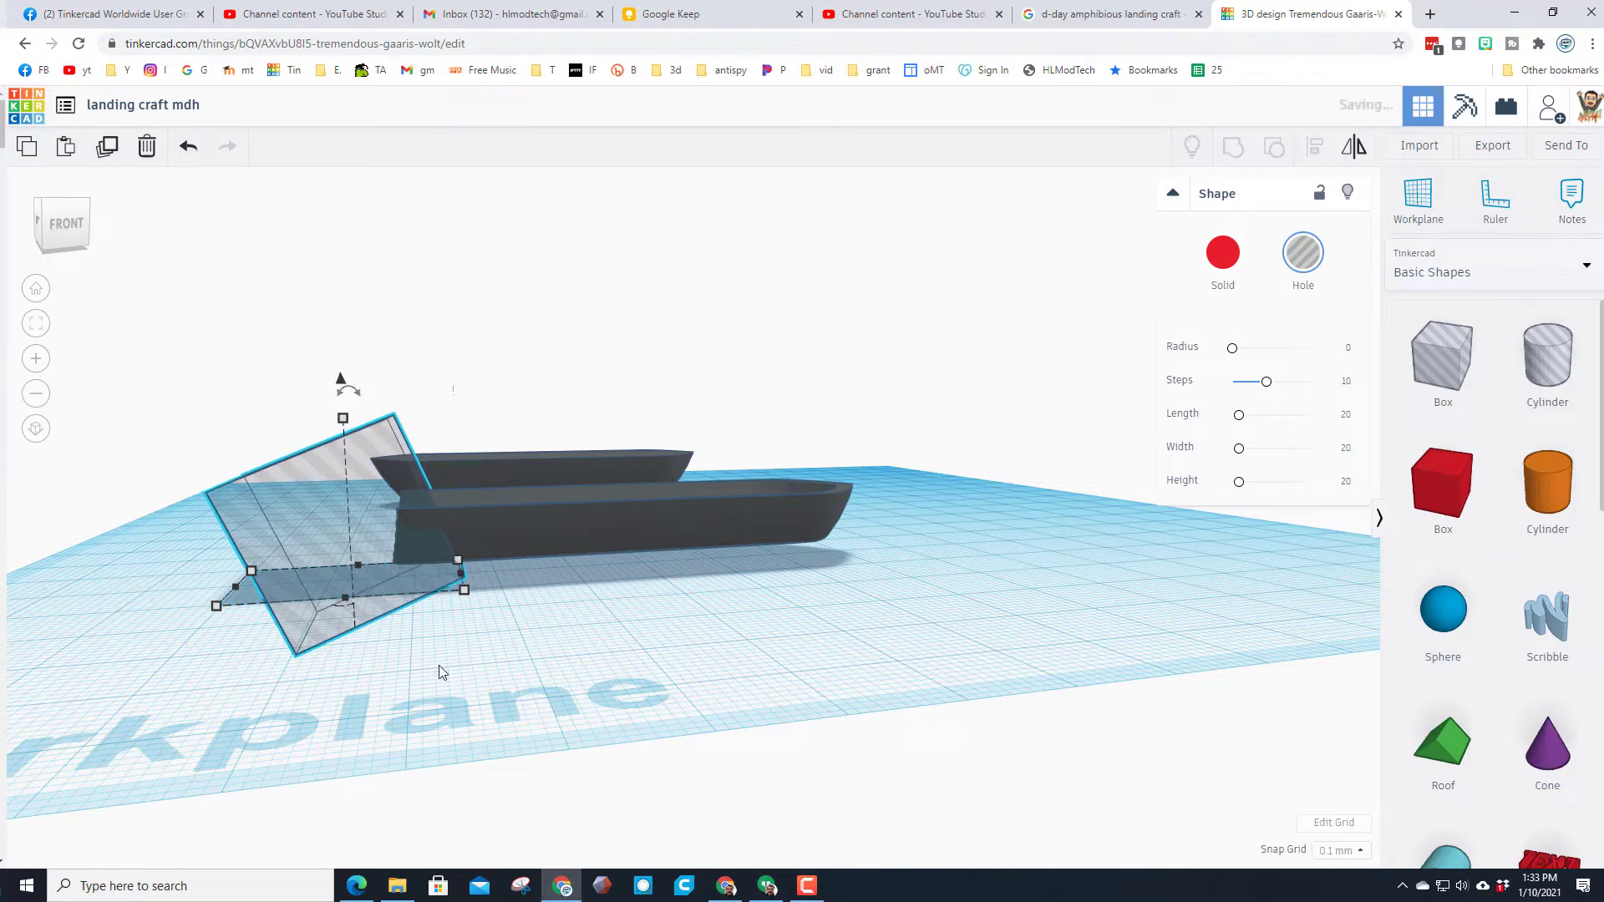
- Shift the tilted hole box away from the hull so that it trims less of the open end
right_drag(442, 672, 465, 698)
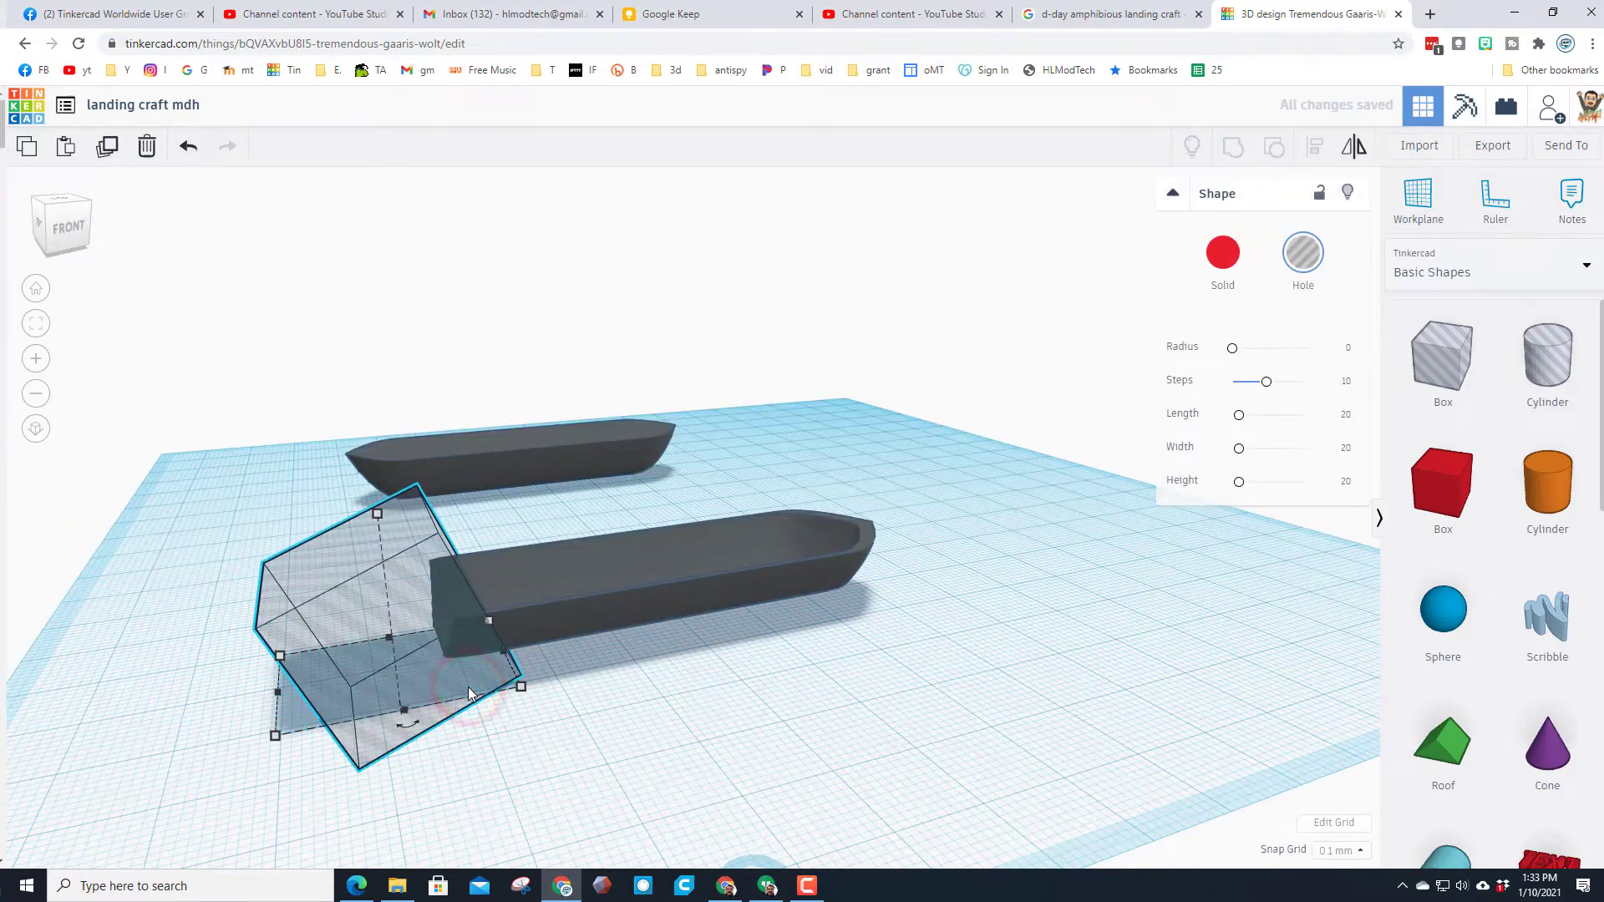
key(Left)
key(Left)
key(Left)
key(Left)
key(Left)
key(Left)
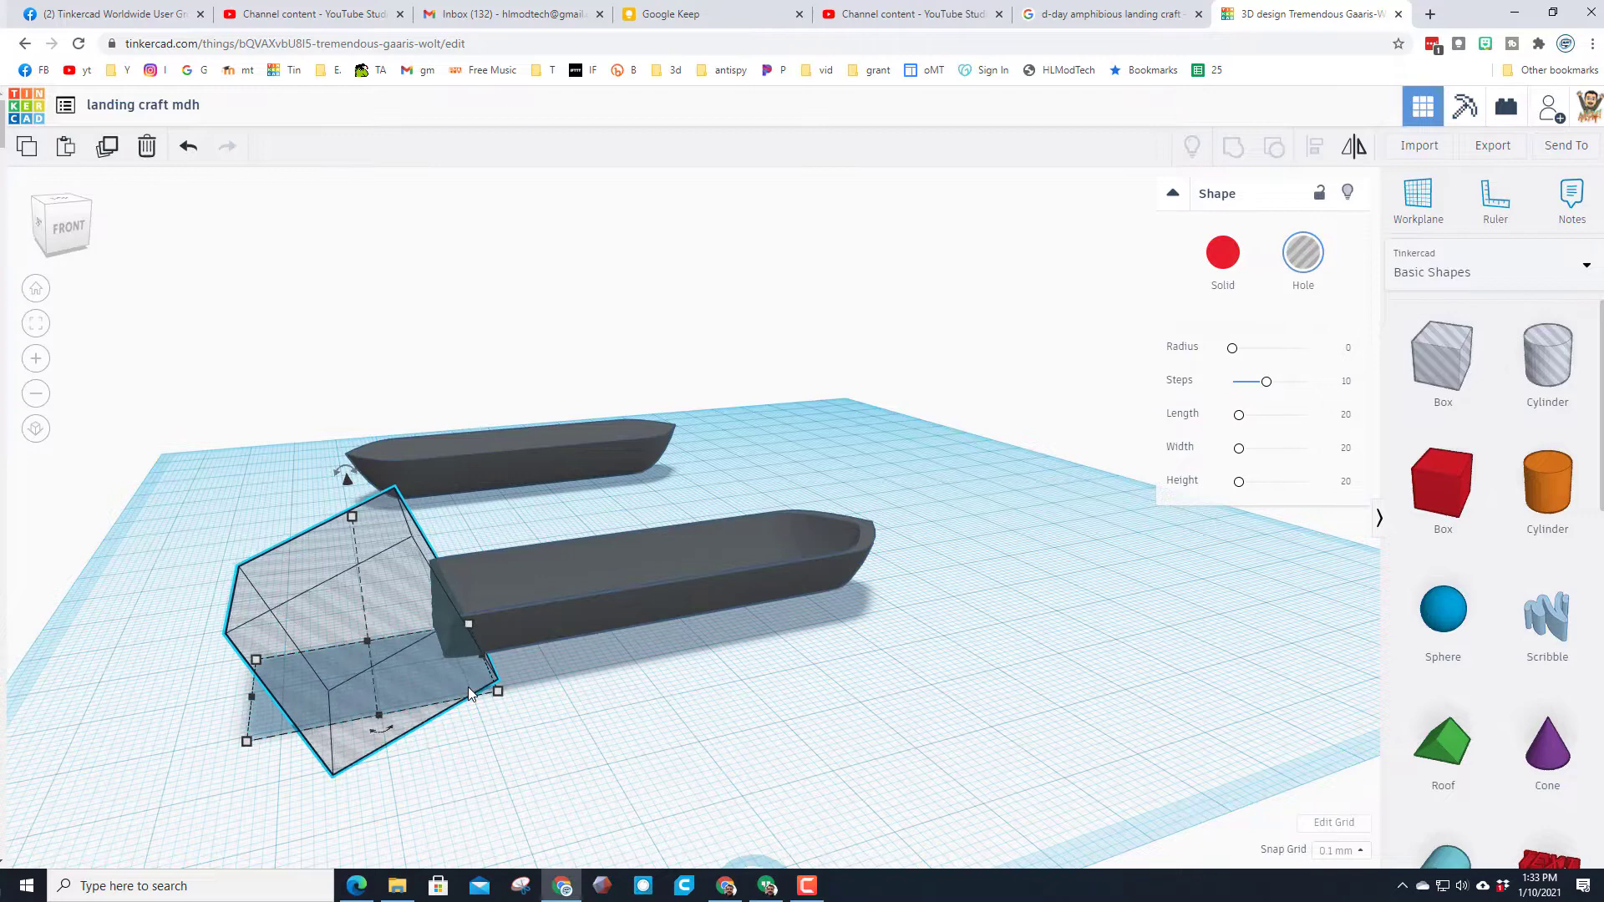
- Align the solid hull and the hollow hull with each other at the ends opposite the tilted hole box
right_drag(464, 684, 954, 689)
click(954, 689)
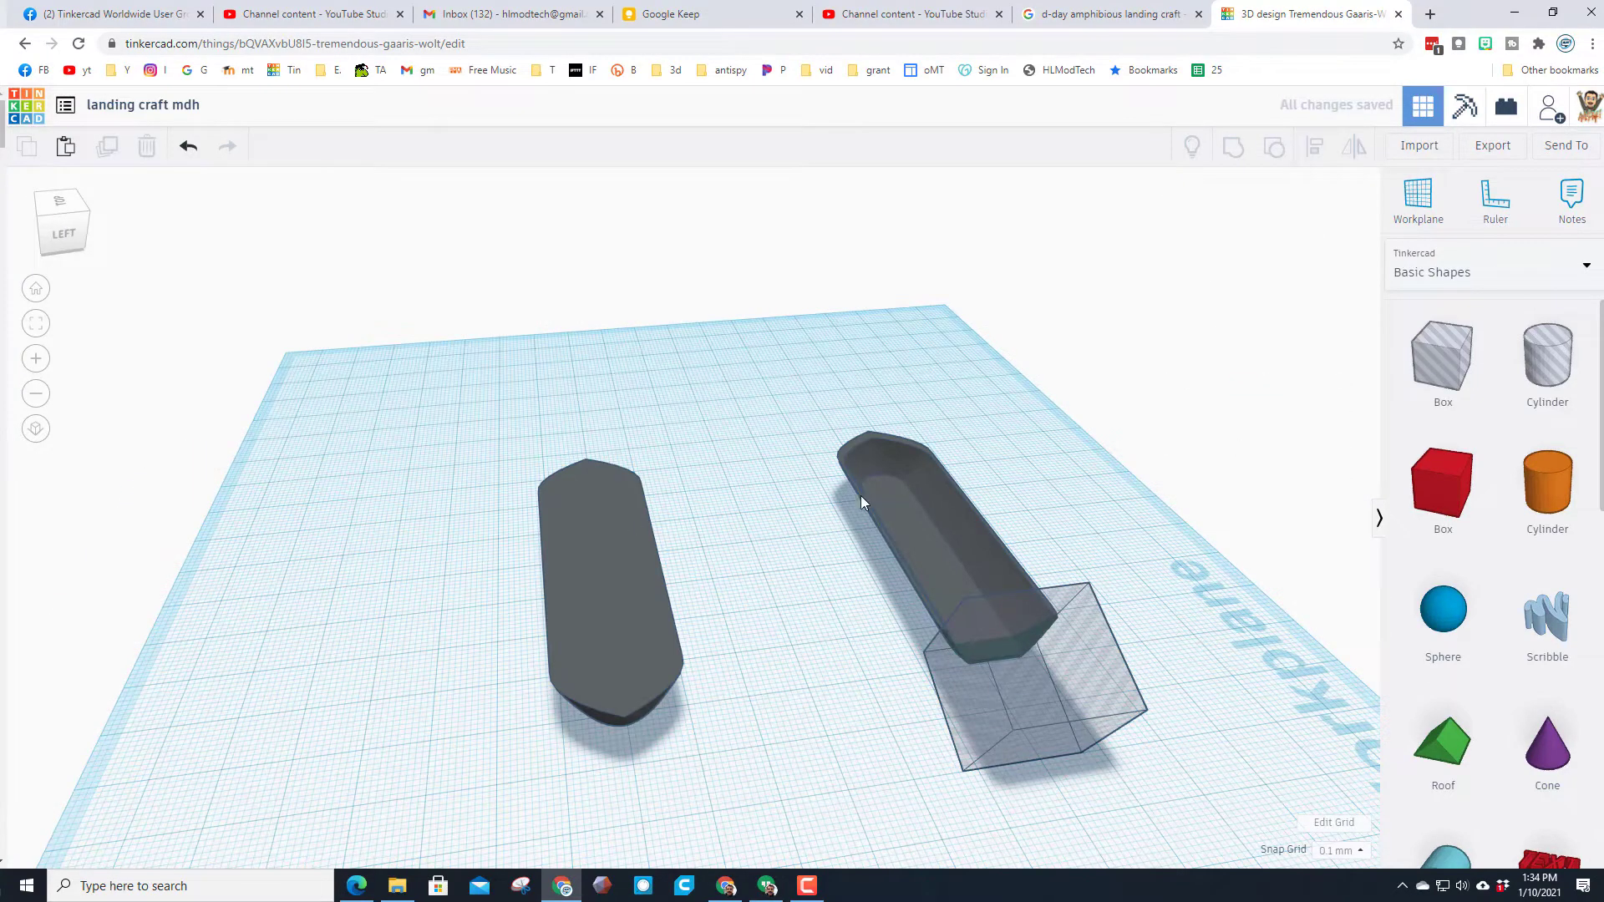
drag(754, 449, 456, 570)
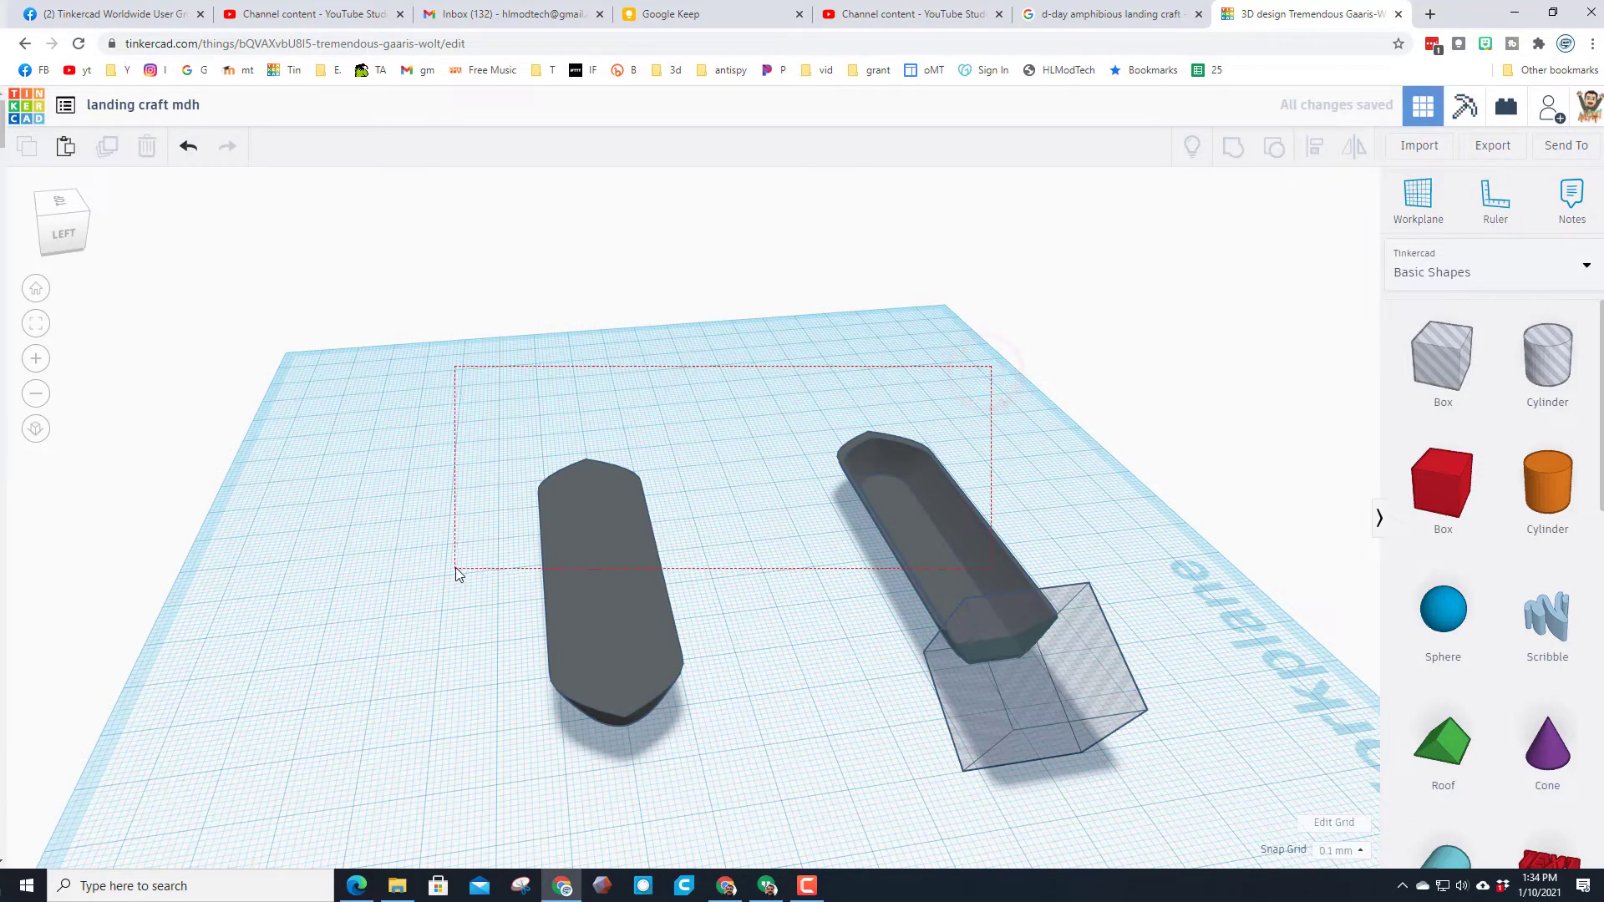
drag(490, 518, 489, 521)
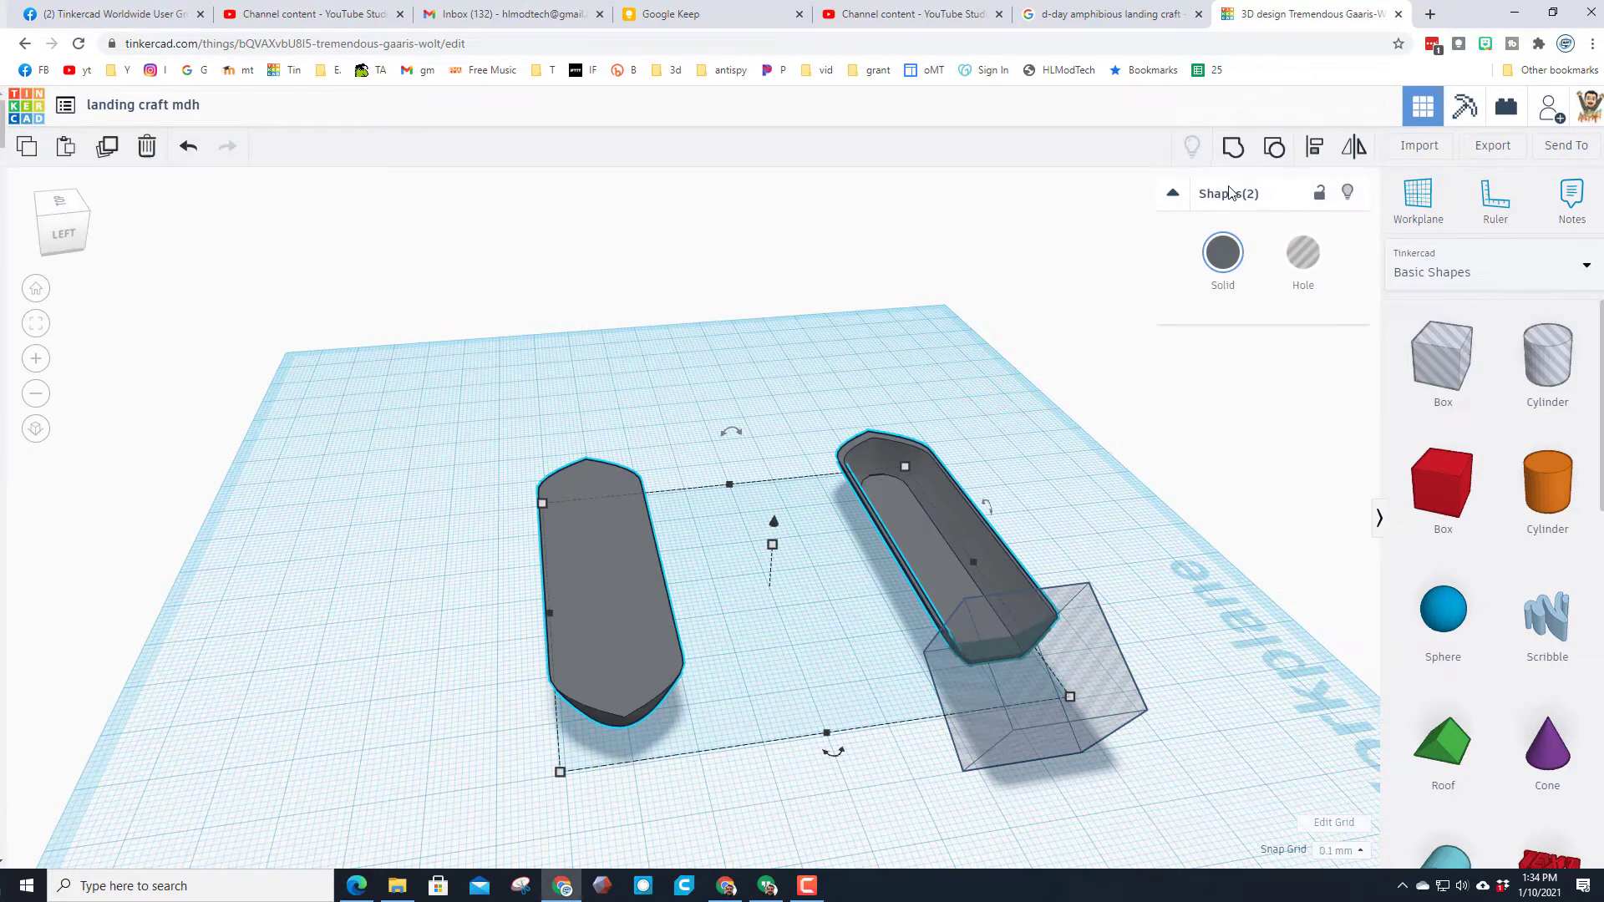
click(1315, 147)
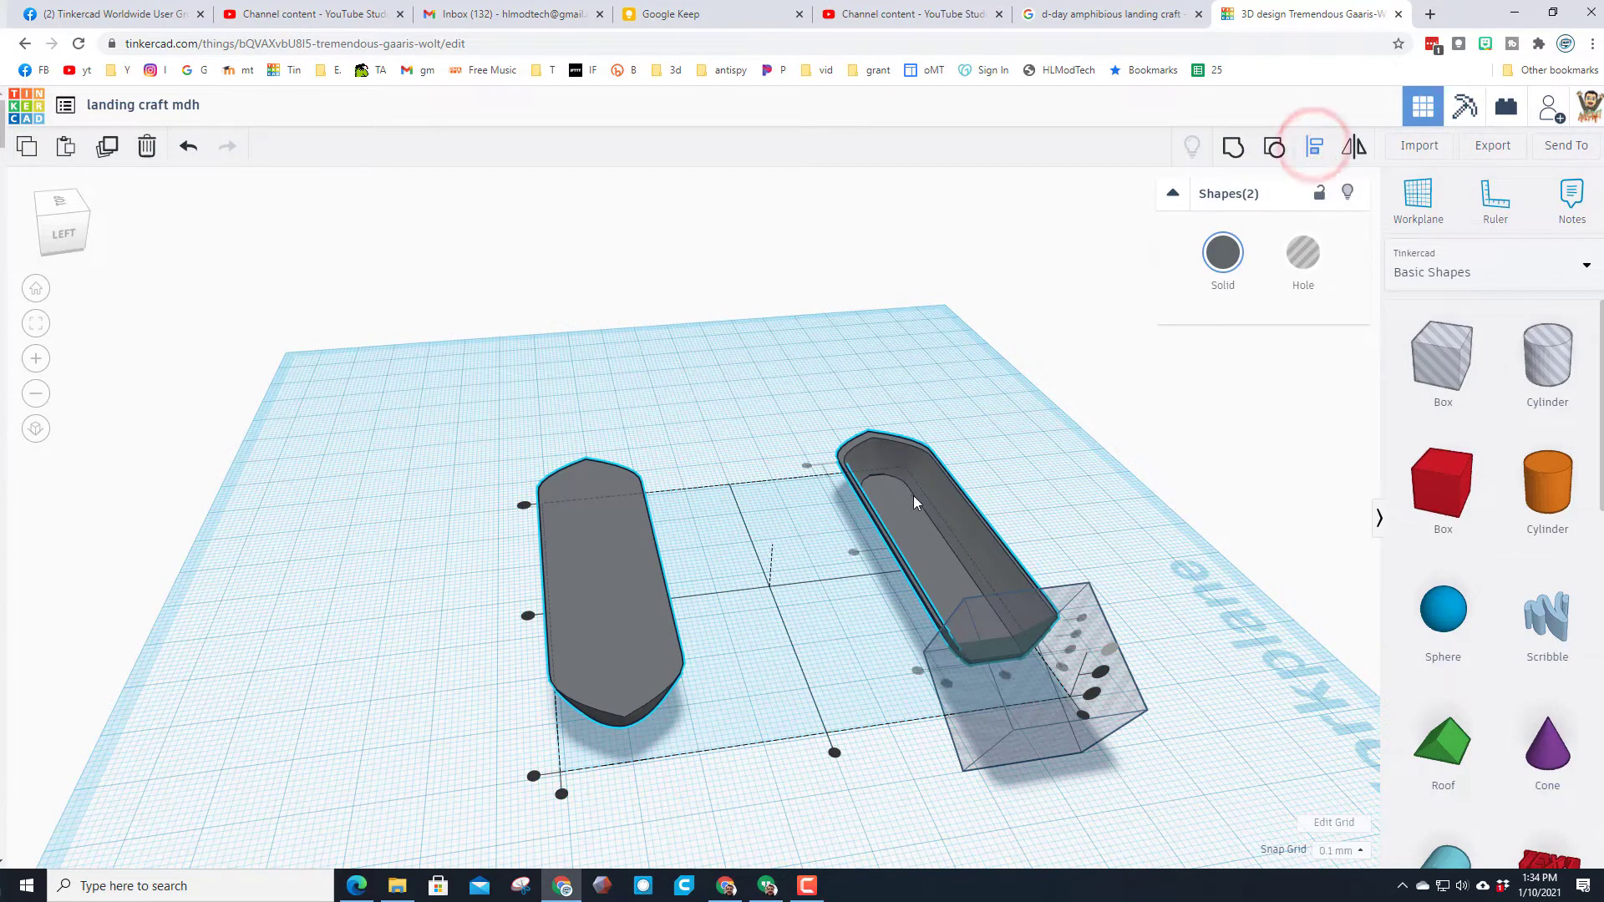
click(806, 468)
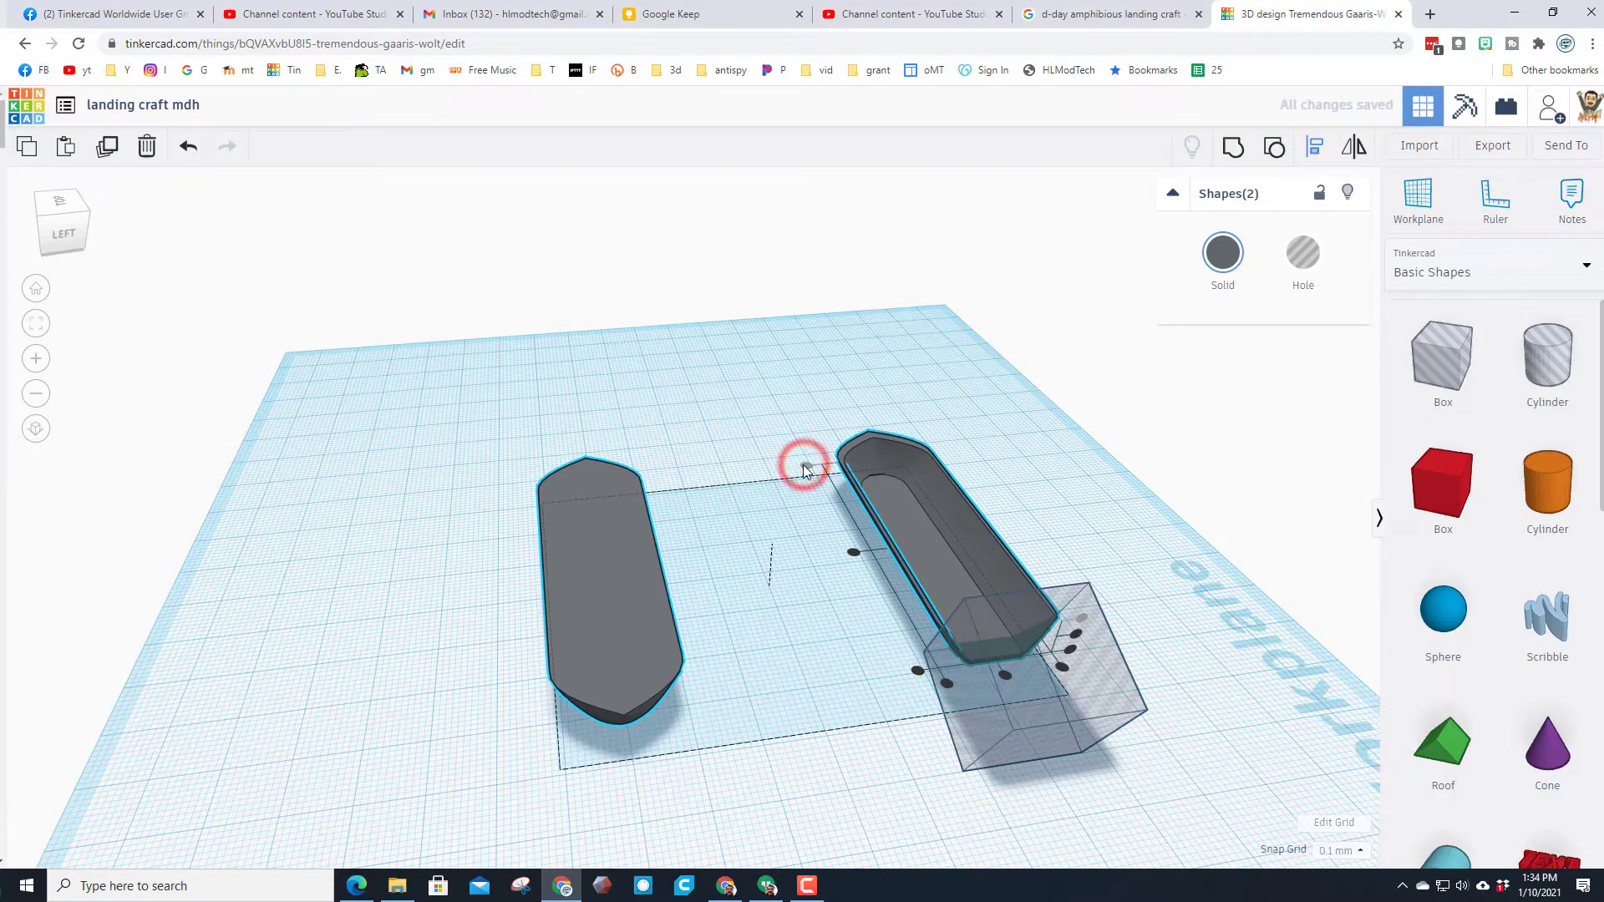
click(1151, 464)
- Duplicate the tilted hole box, set the snap grid to 1 mm, and move the copy sideways over the matching end of the solid hull
click(1067, 716)
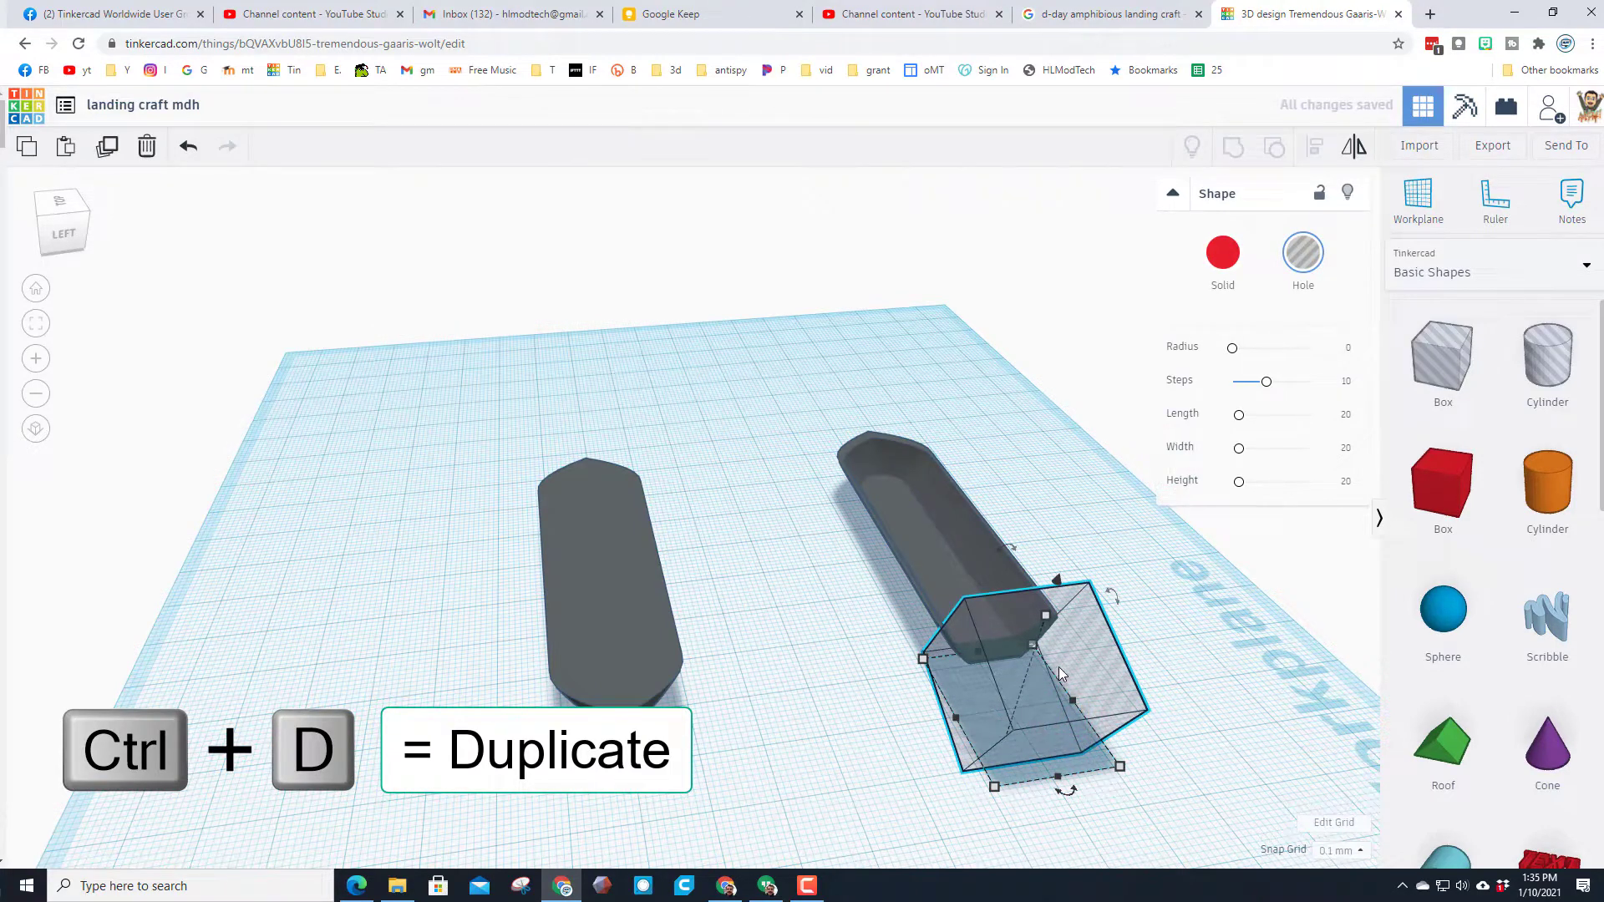
key(ctrl+d)
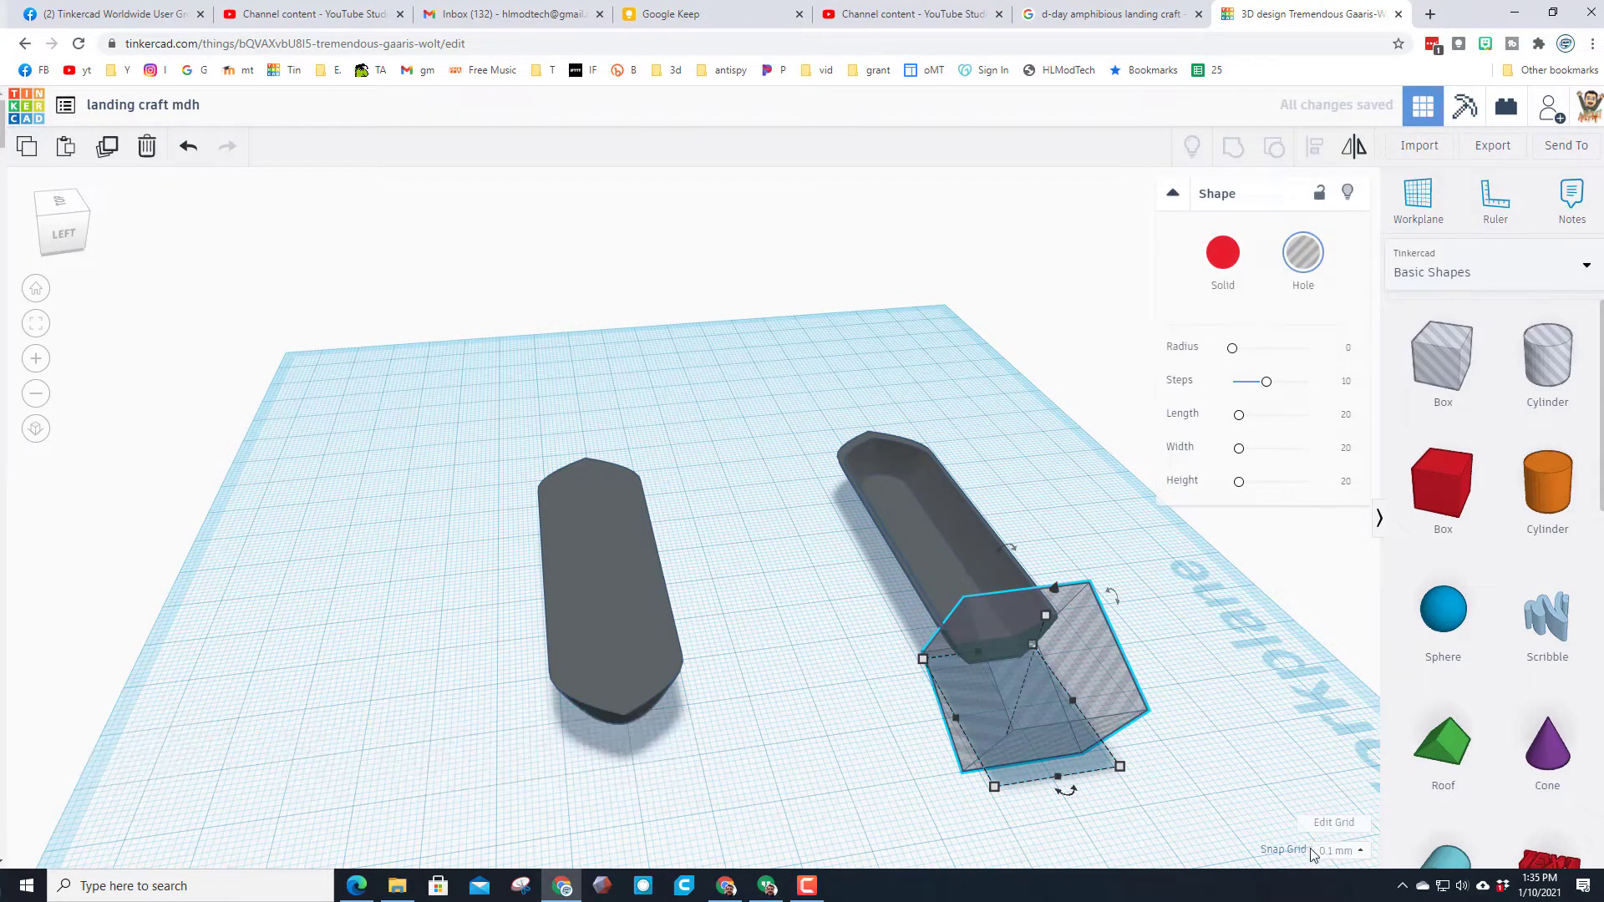
click(1334, 850)
click(1340, 780)
key(Left)
key(Left)
key(Left)
key(Left)
key(Left)
key(Left)
key(Left)
key(Left)
key(Left)
key(Left)
key(Left)
key(Left)
key(Left)
key(Left)
key(Left)
key(Left)
key(Left)
key(Left)
key(Left)
key(Left)
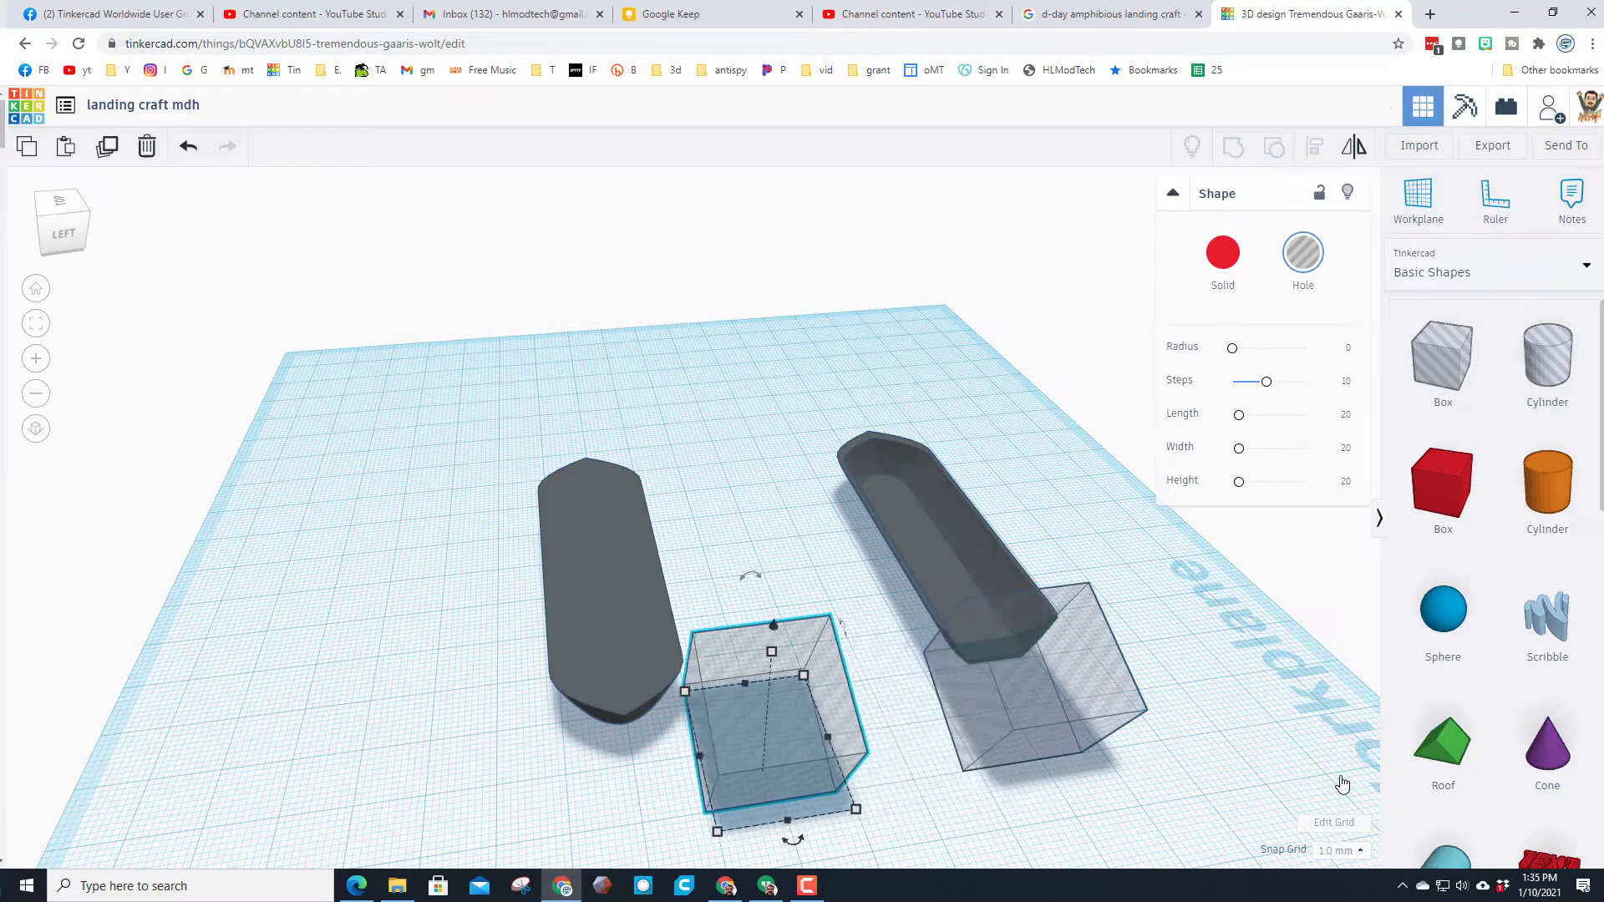
key(Left)
key(Left)
key(Left)
key(Left)
key(Left)
key(Left)
key(Left)
key(Left)
key(Left)
key(Left)
key(Left)
key(Left)
key(Left)
key(Left)
key(Left)
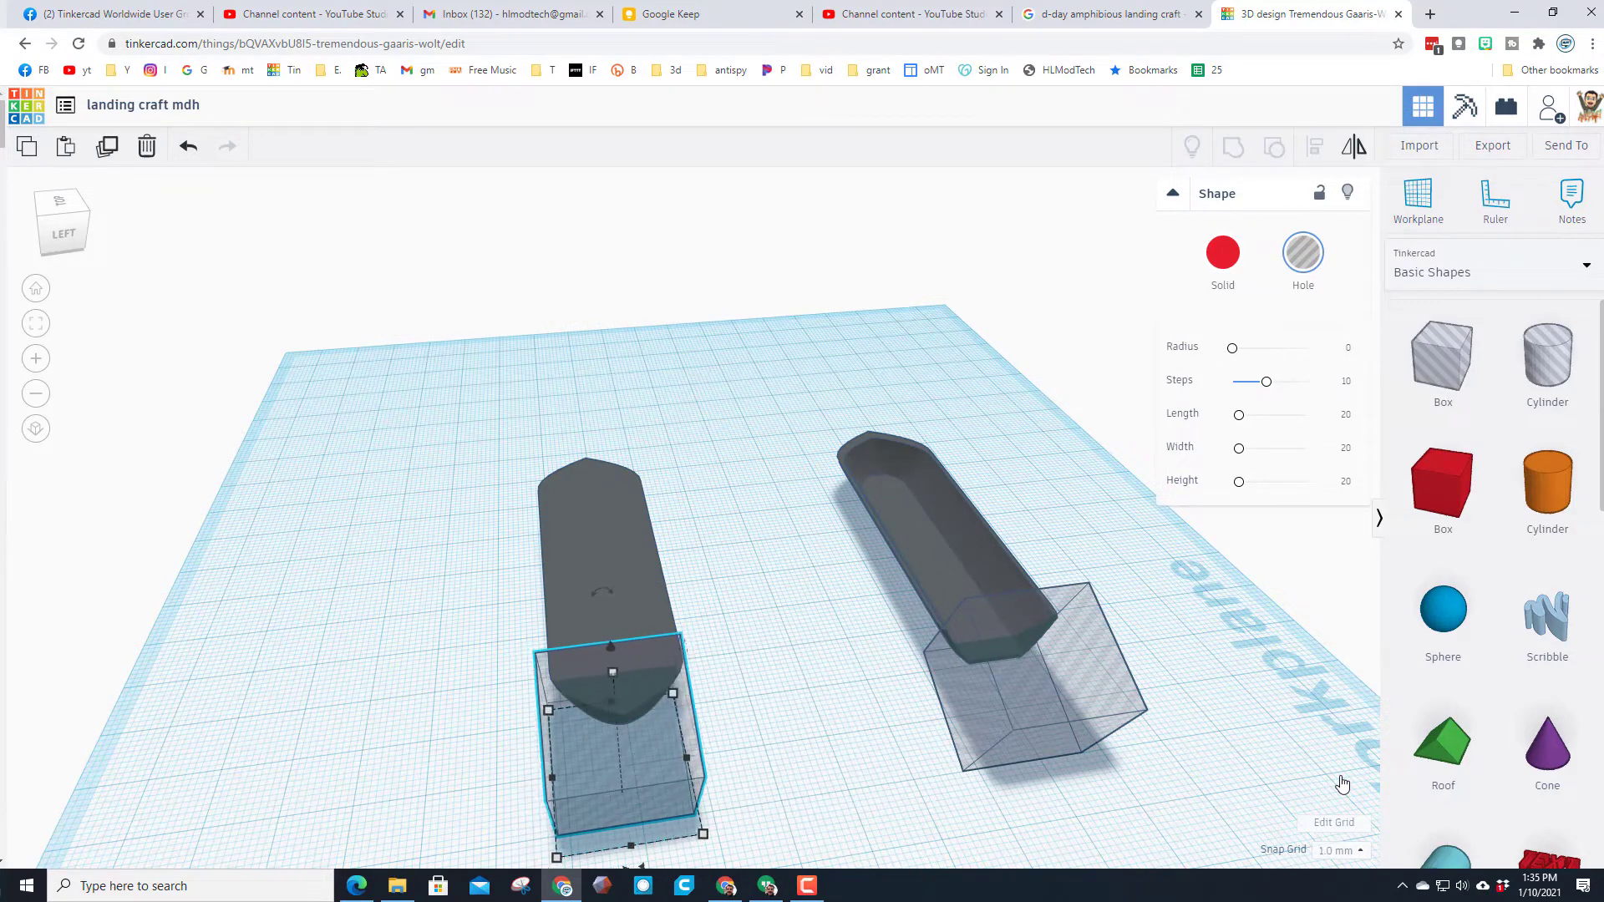
key(Right)
key(Right)
- Group the hollow hull with its tilted hole box to cut the open end at an angle
click(1138, 543)
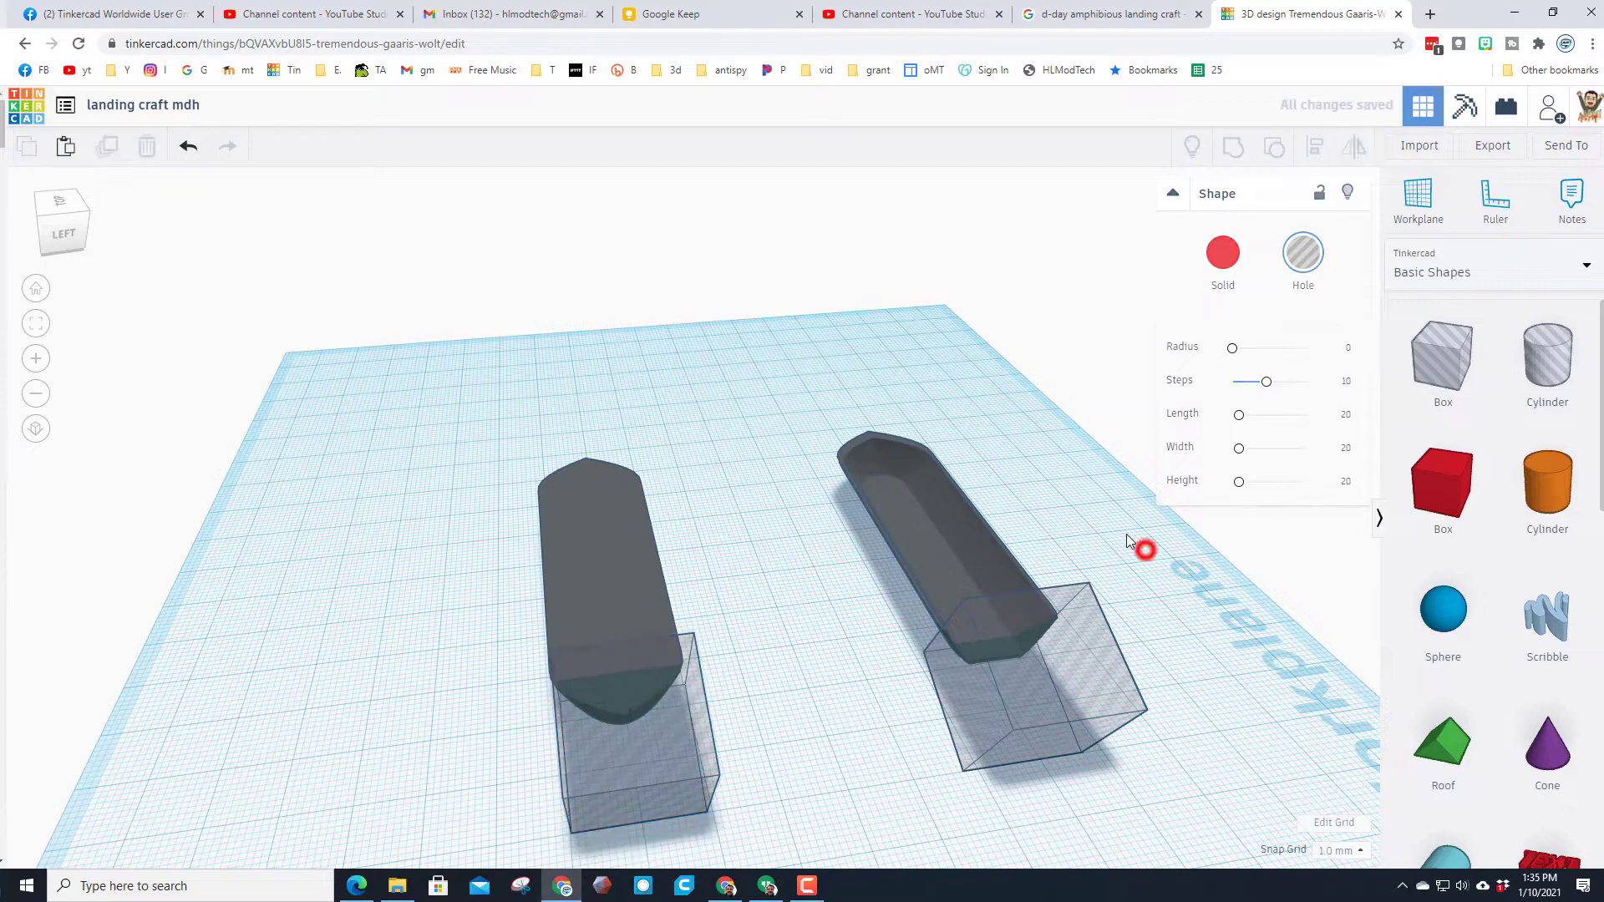
drag(1095, 509, 963, 695)
click(1235, 159)
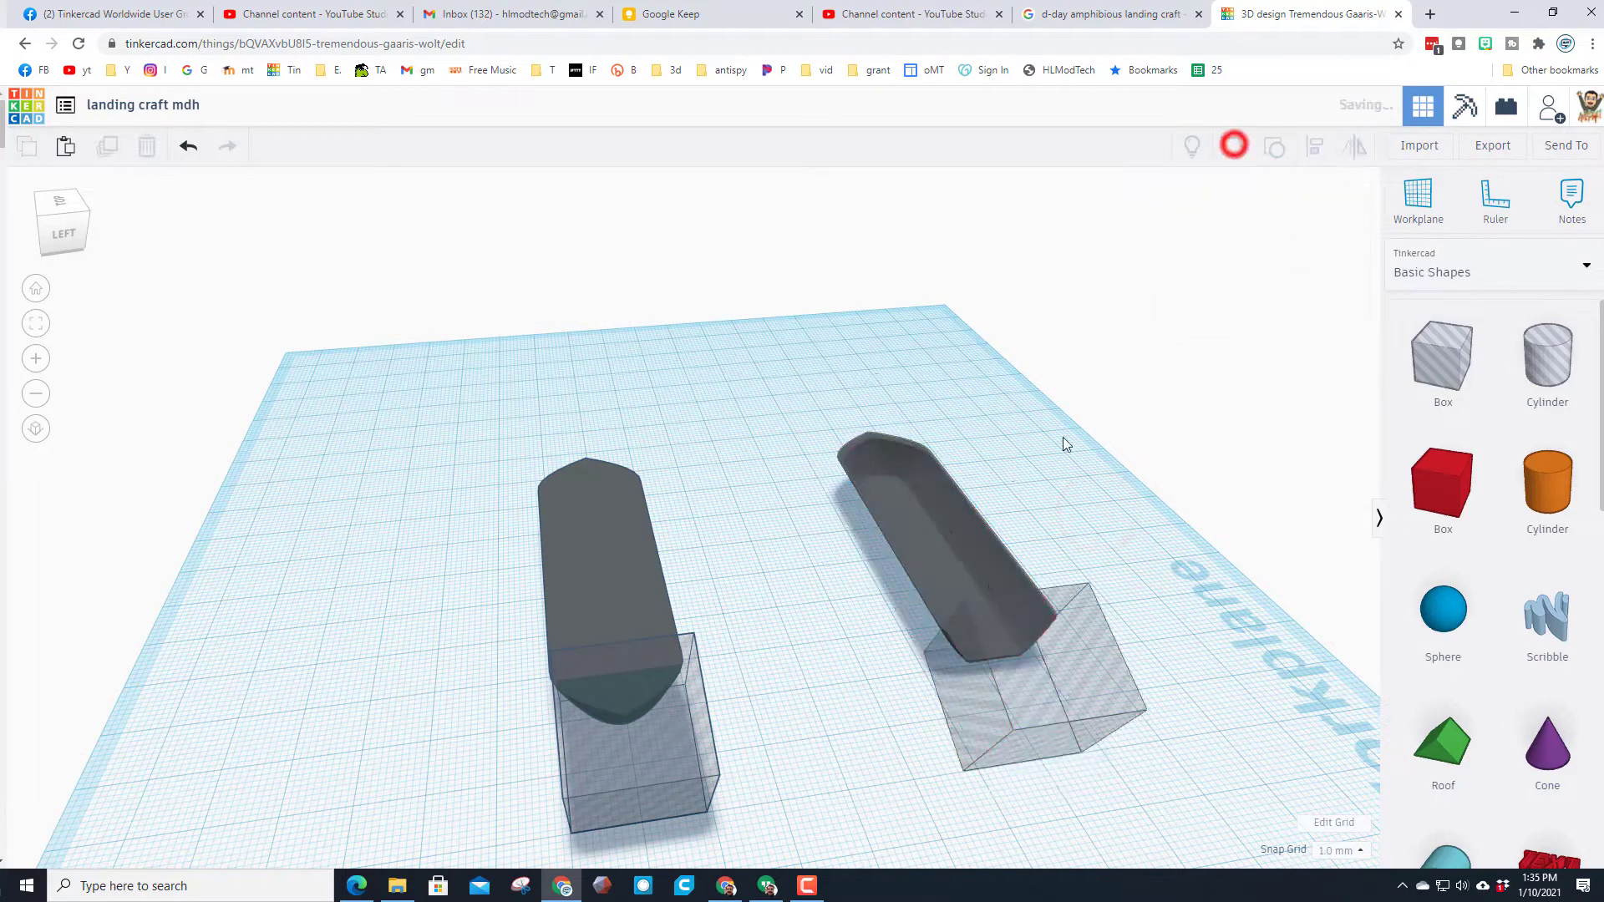
- Add a hole box along the base of the solid hull, stretch it to 108 mm long and set its height to 3 mm
right_drag(848, 639, 1098, 660)
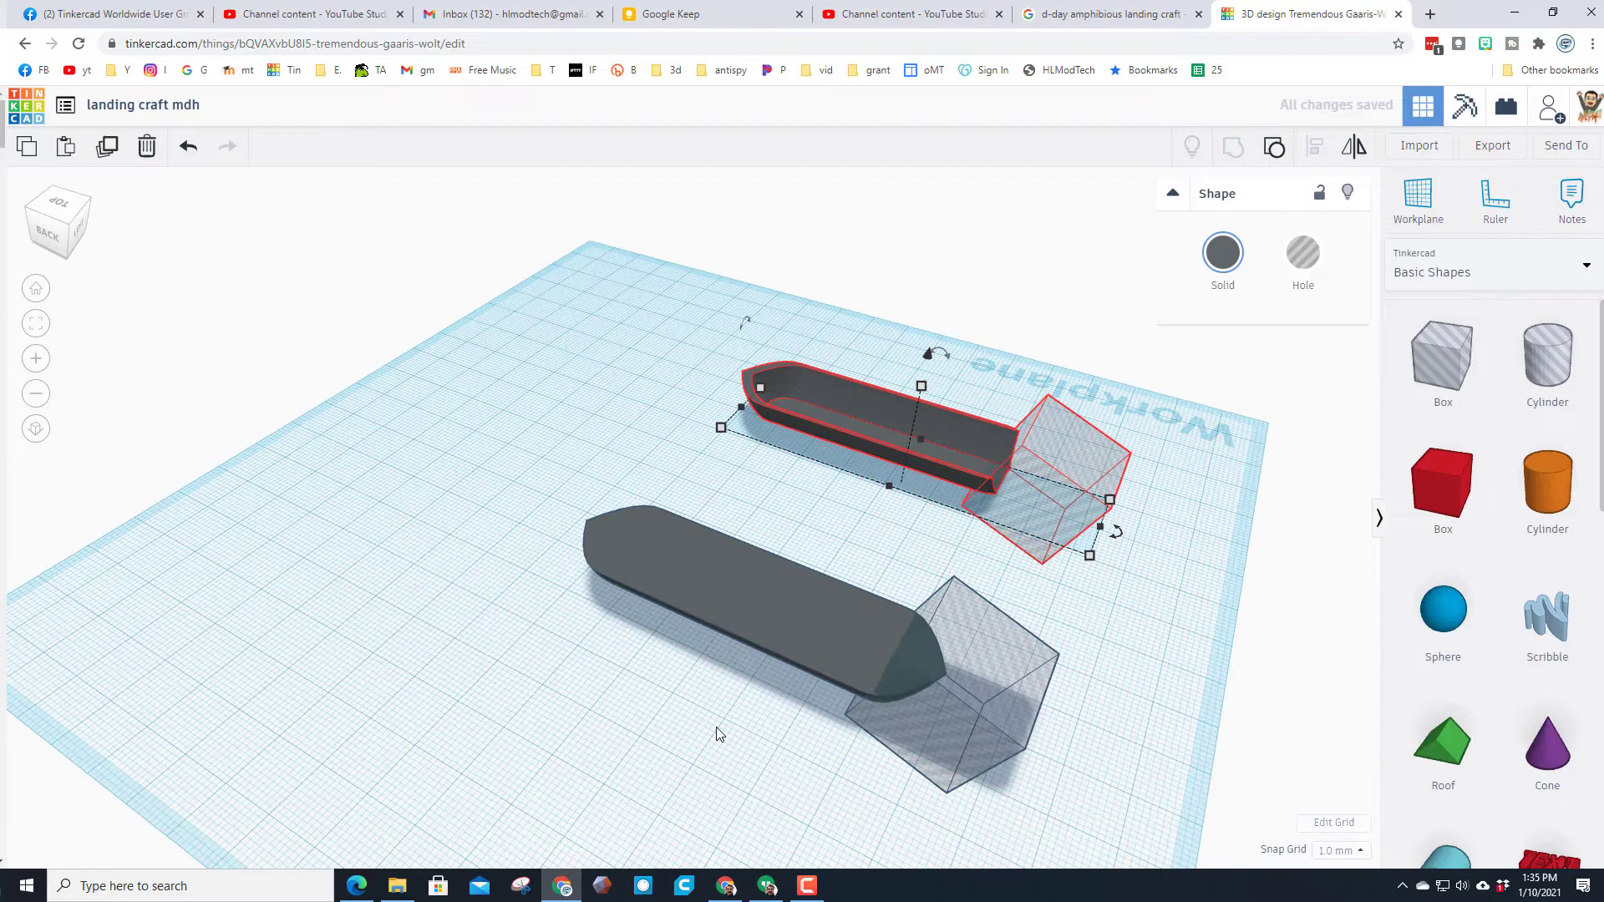
right_drag(716, 745, 849, 706)
drag(849, 706, 548, 562)
click(553, 559)
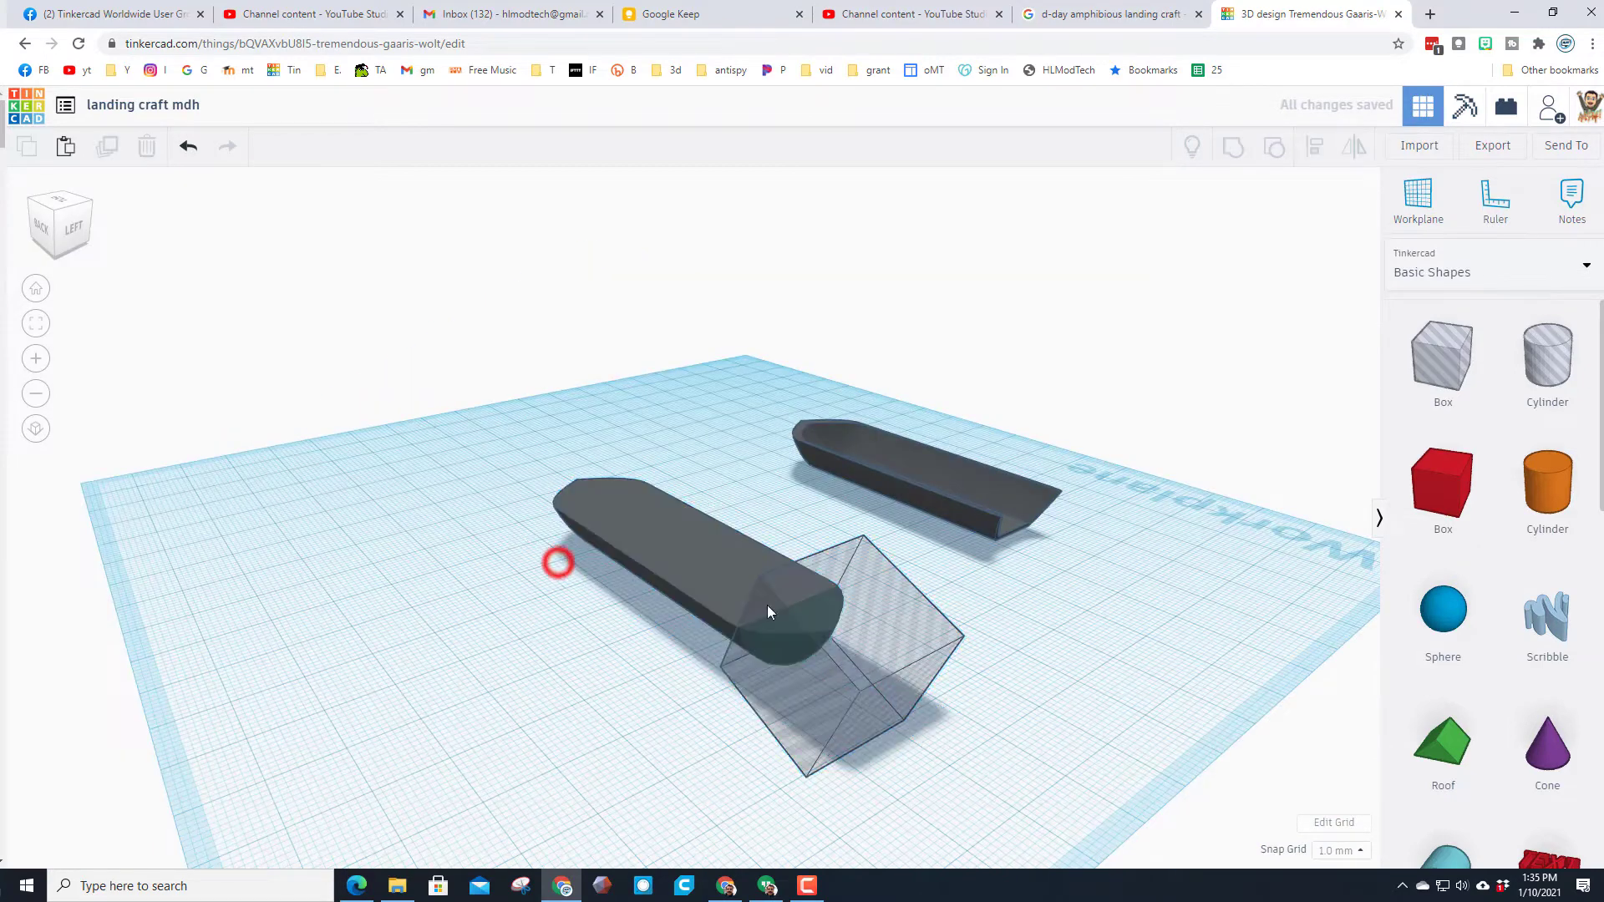
drag(1431, 361, 944, 778)
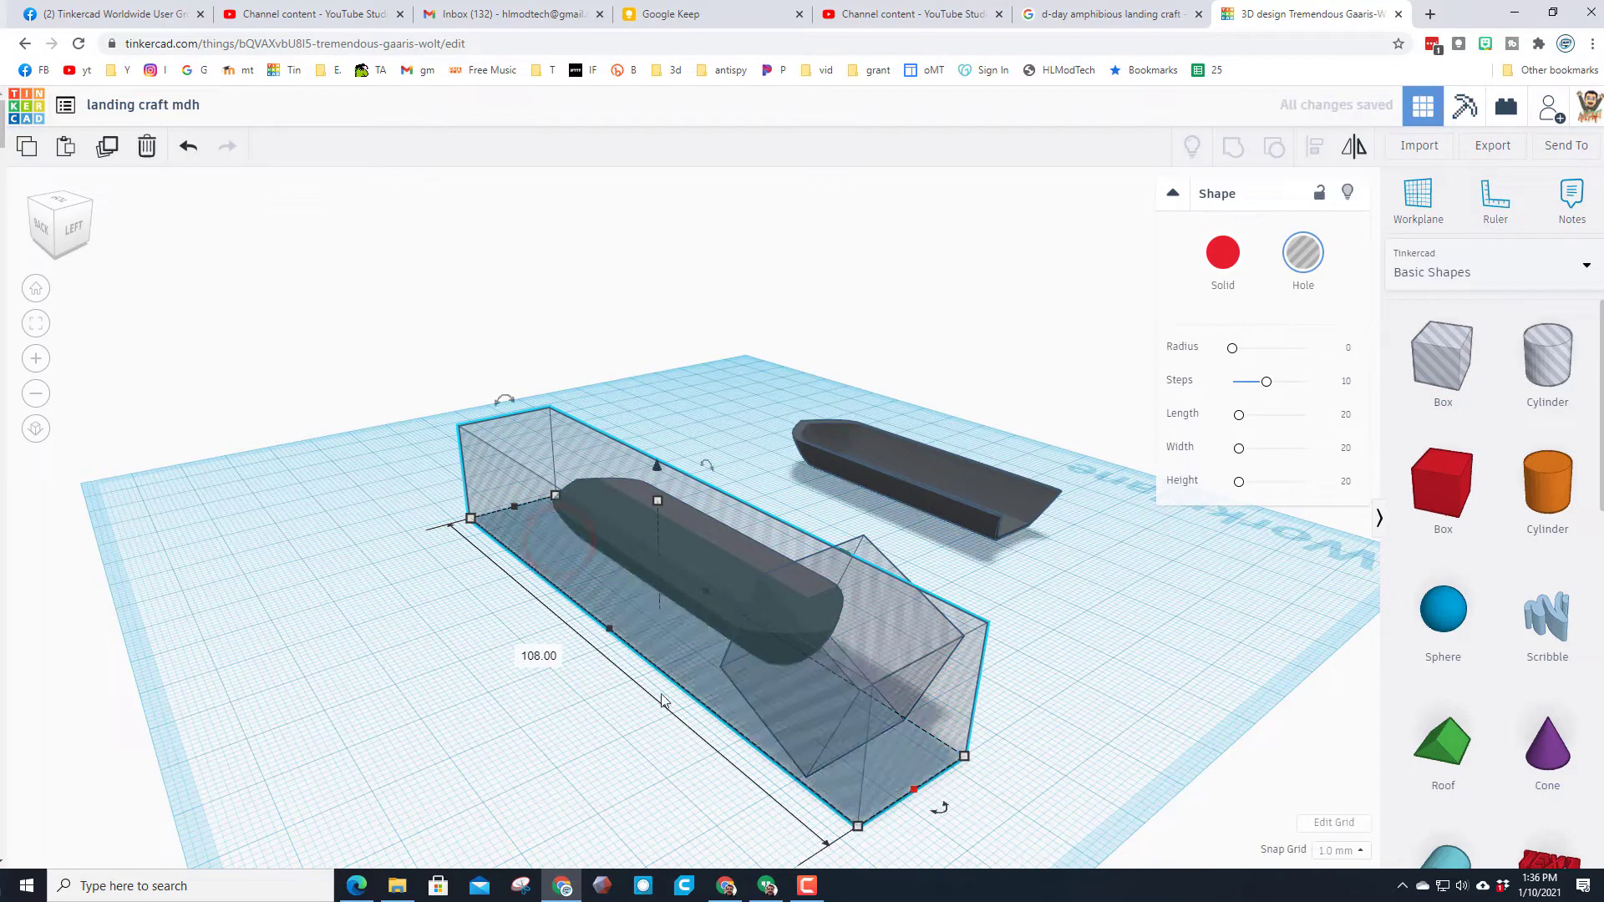
click(658, 500)
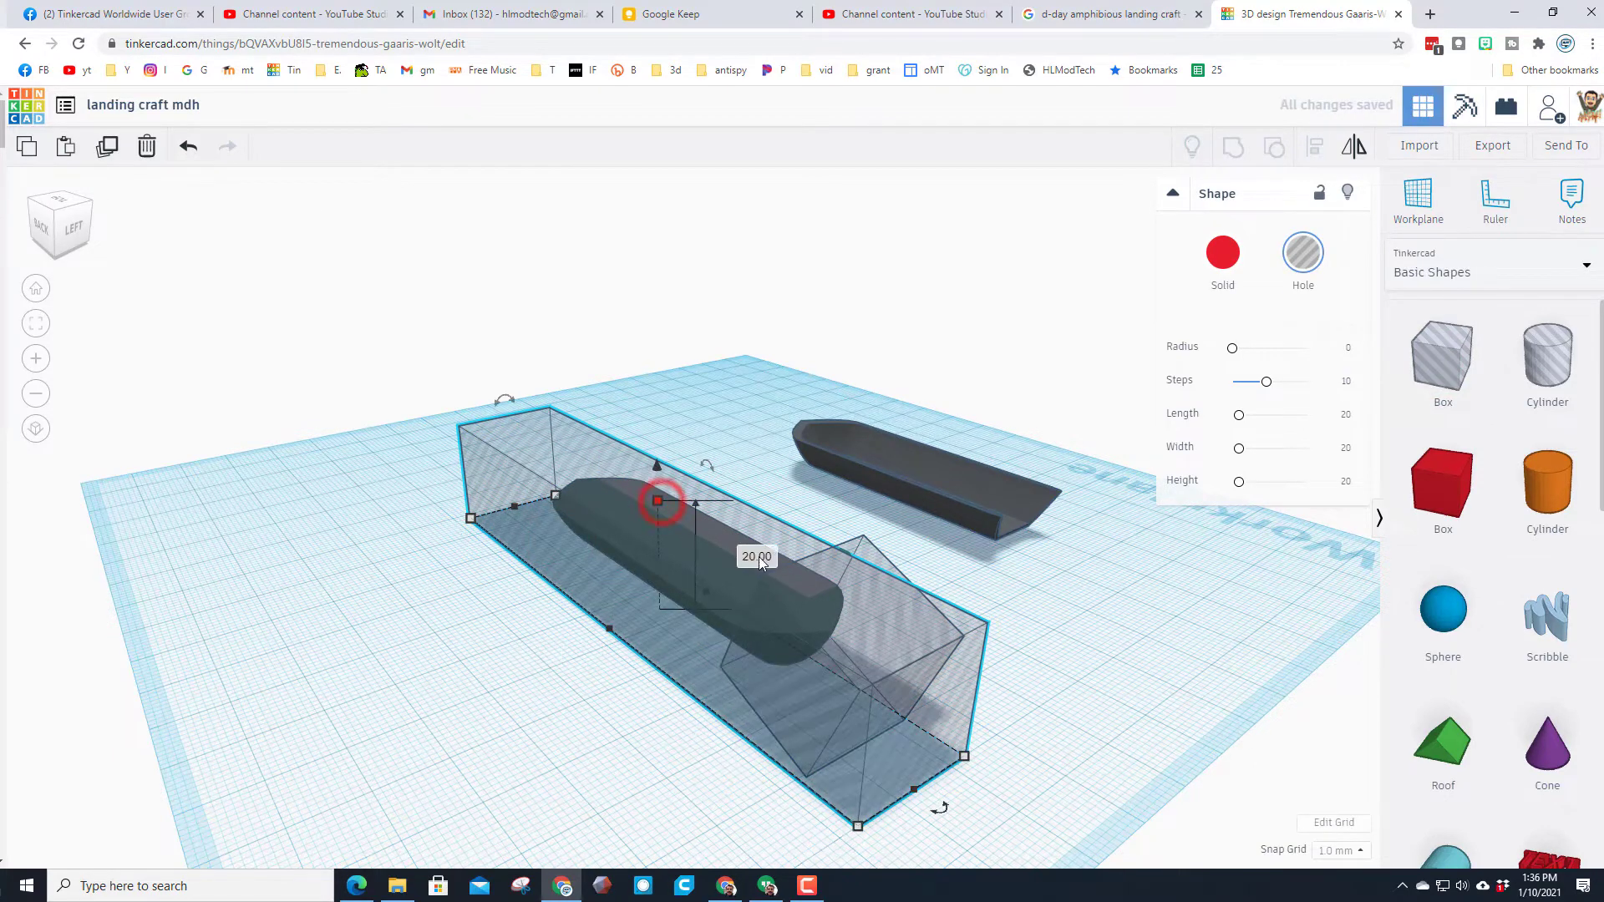
text(3)
key(Return)
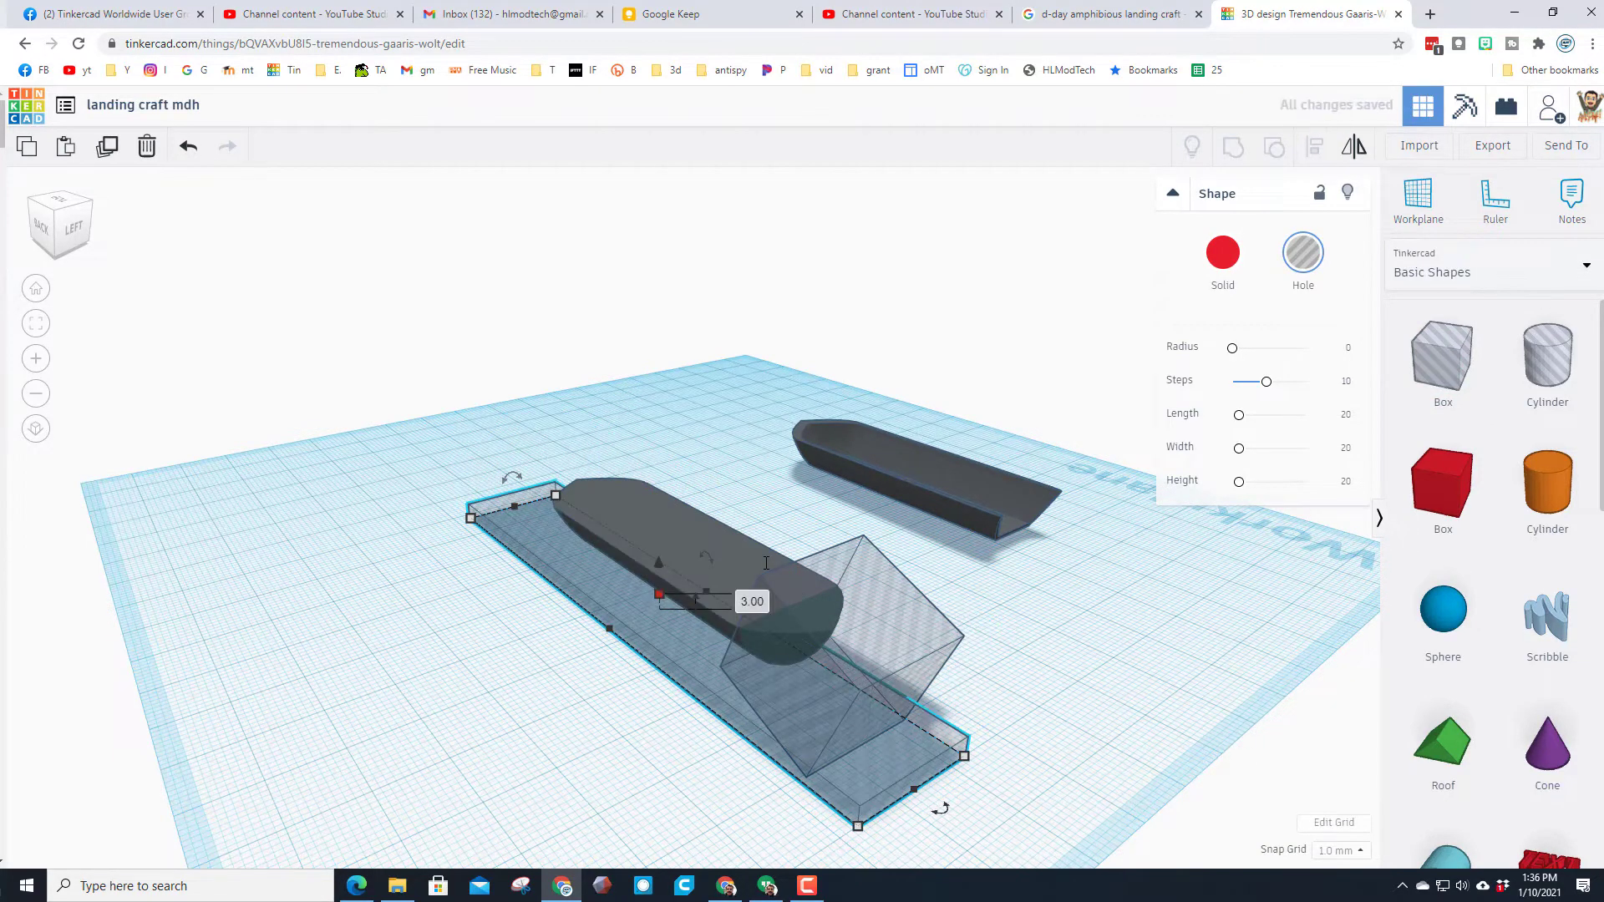
- Center the flat hole box, tilted hole box and solid hull on each other across their width, and group them to cut the hull
drag(484, 429, 518, 568)
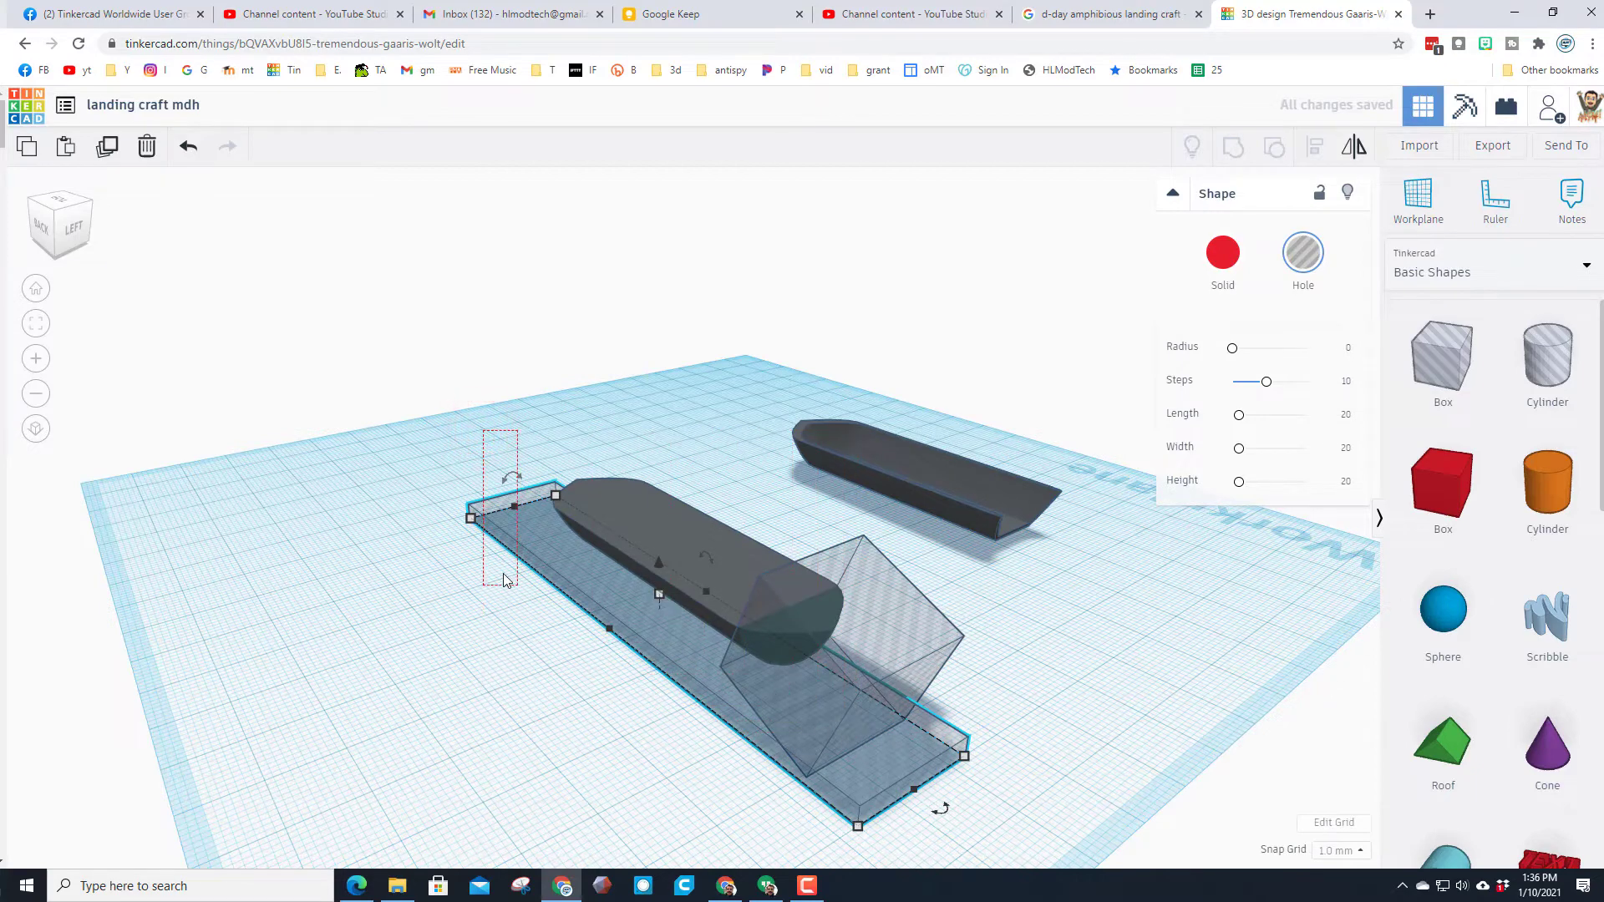
right_drag(1047, 681, 1042, 669)
drag(415, 480, 584, 719)
click(1315, 148)
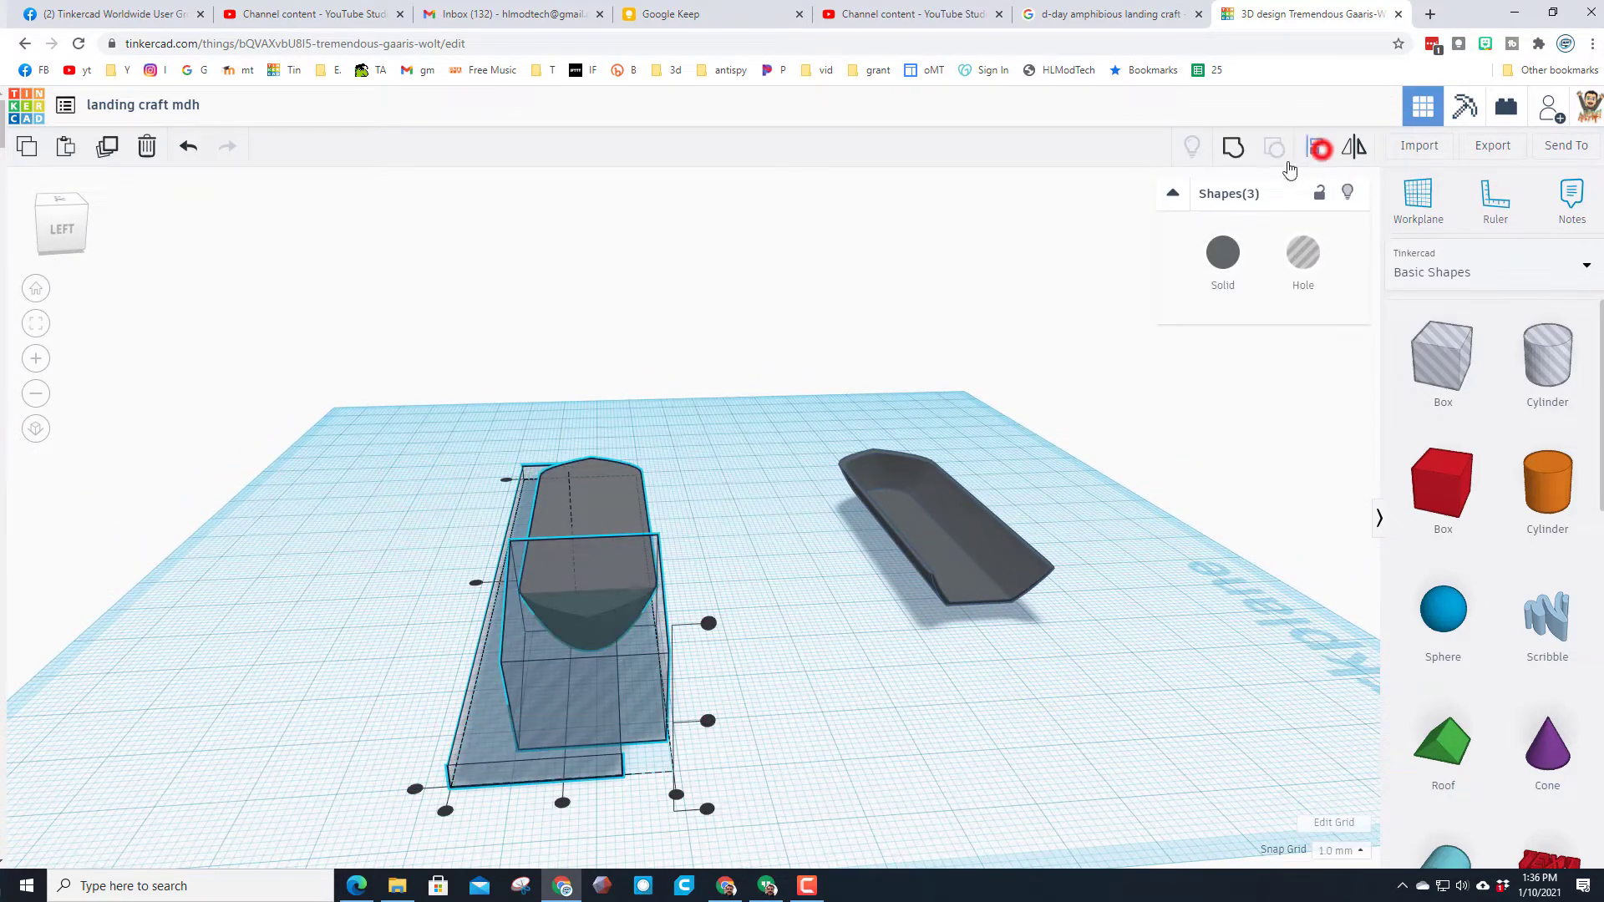
click(604, 498)
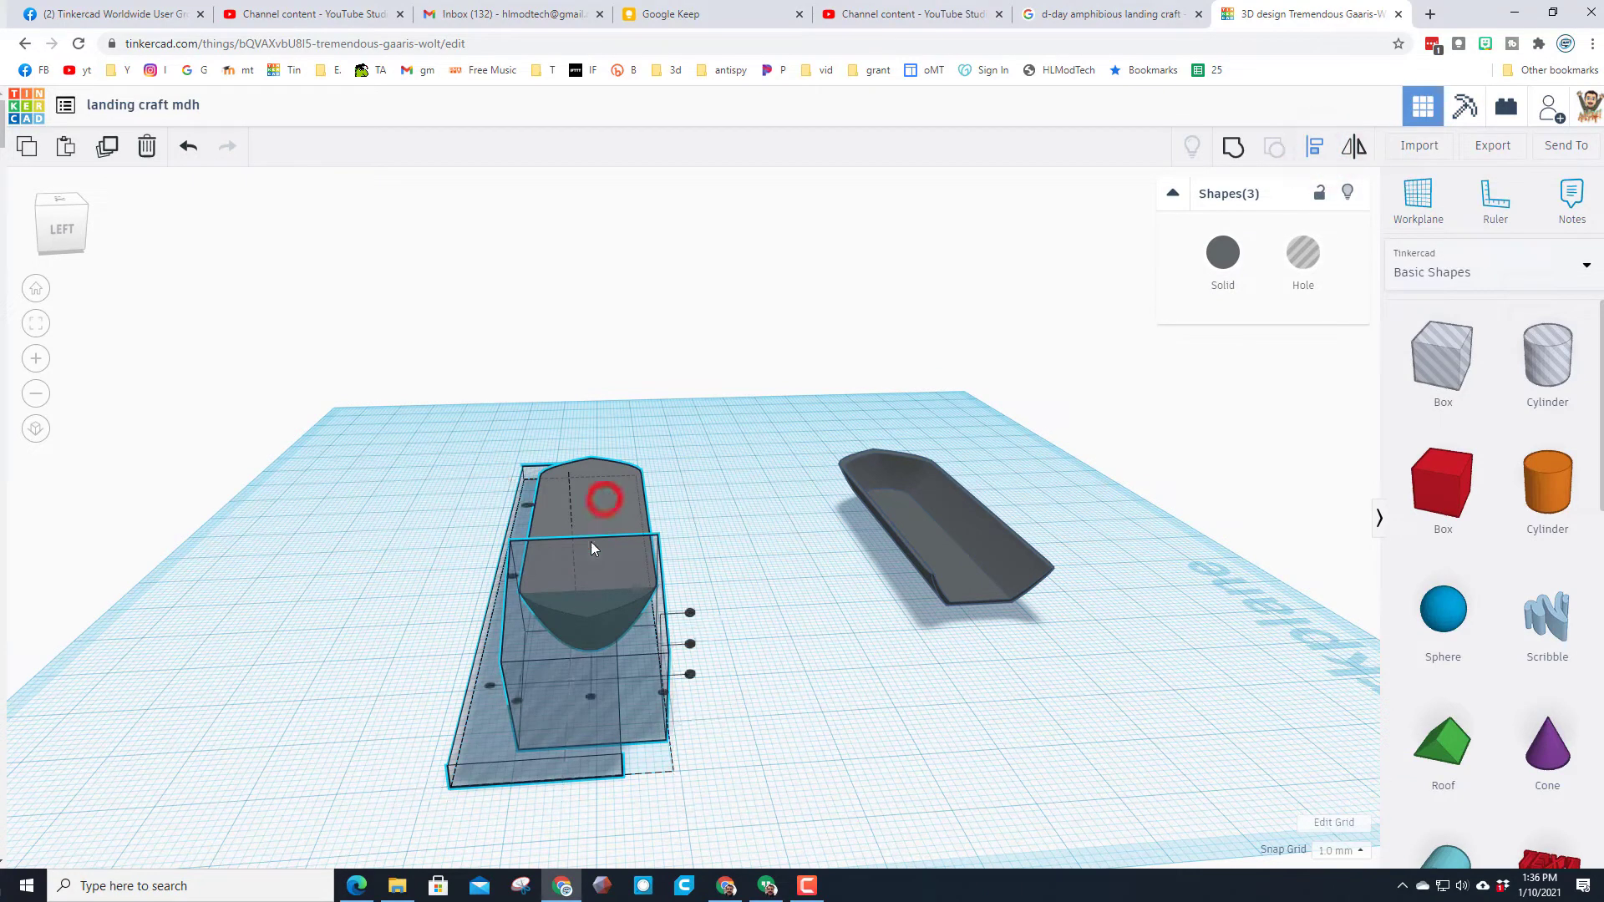
click(591, 700)
click(1235, 149)
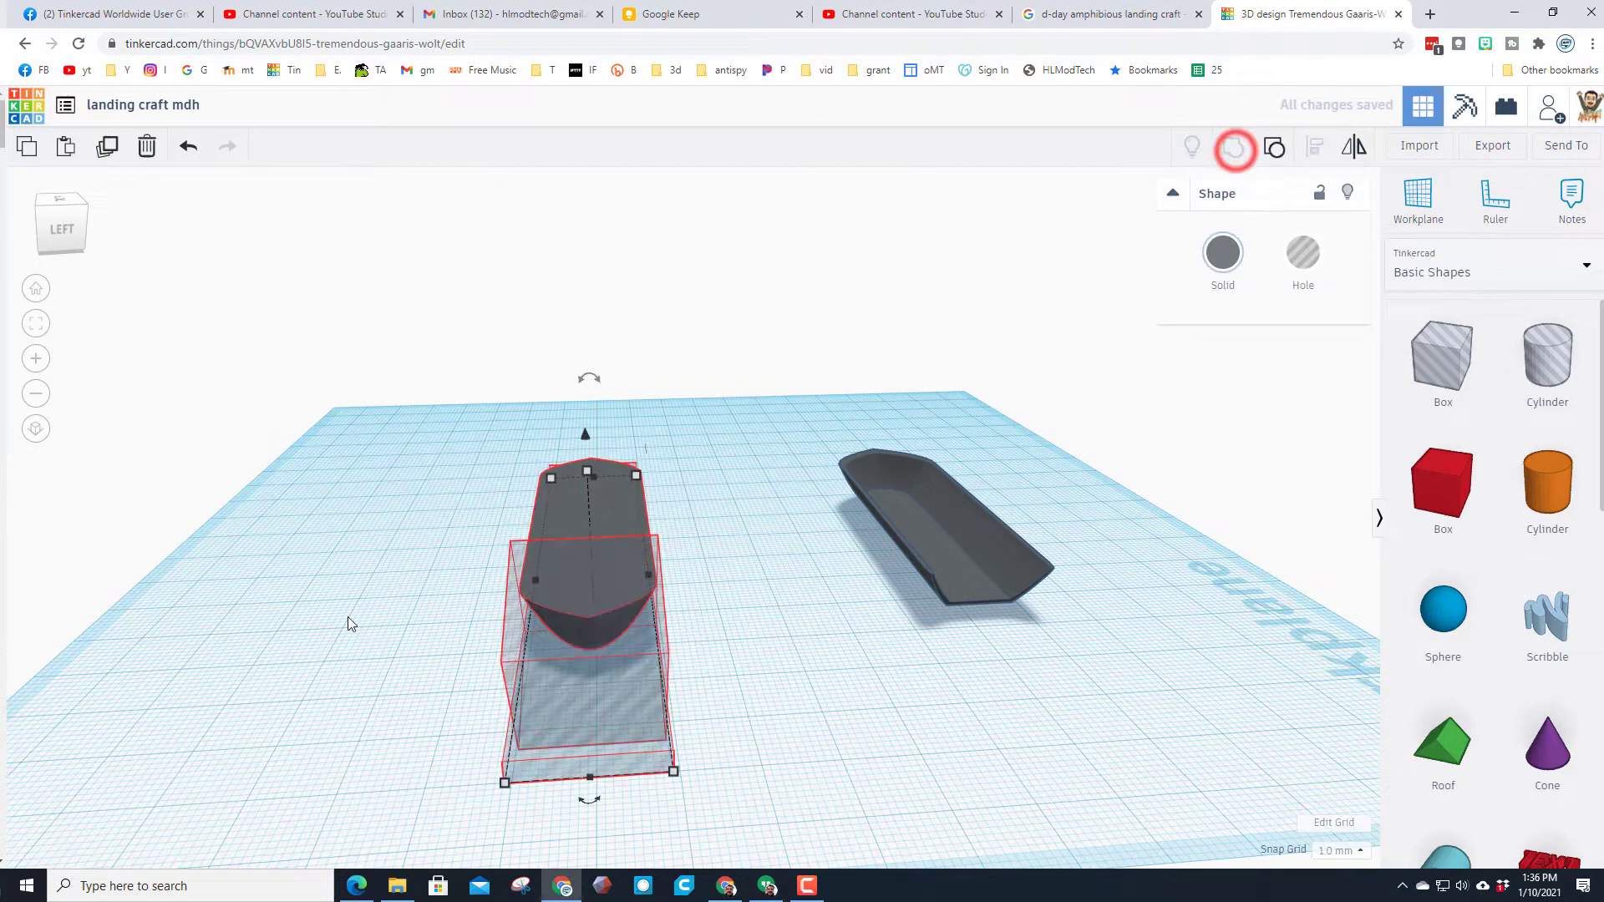
- Set the workplane on the angled front edge of the hollow hull and place a solid box on it
right_drag(348, 616, 665, 711)
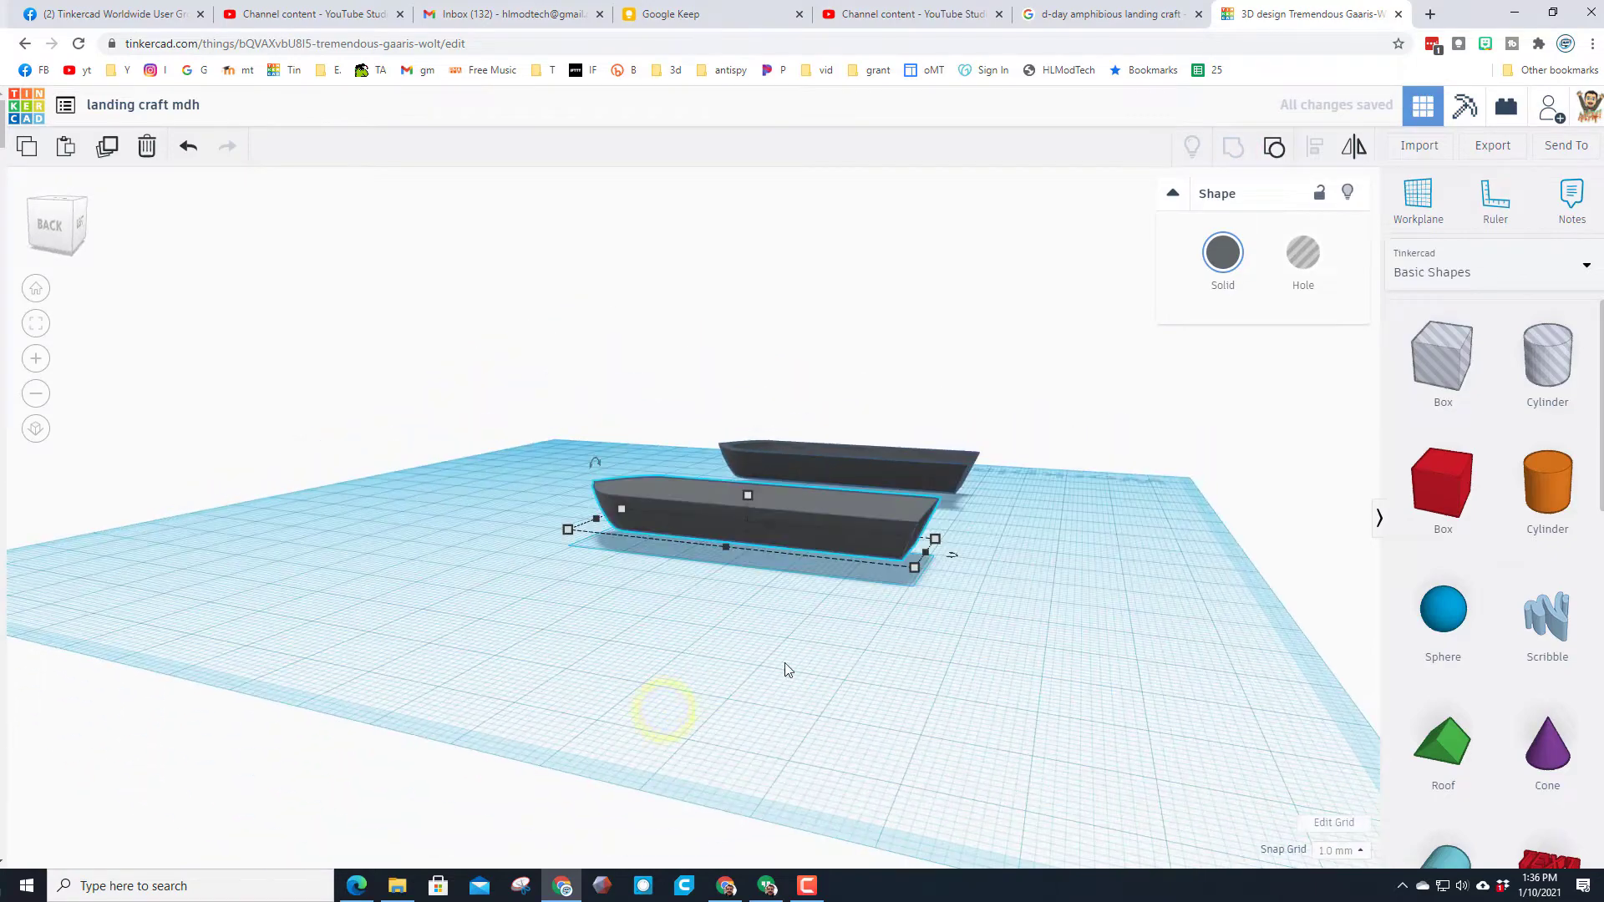
right_drag(788, 666, 1155, 560)
right_drag(835, 660, 930, 709)
right_drag(1078, 705, 777, 720)
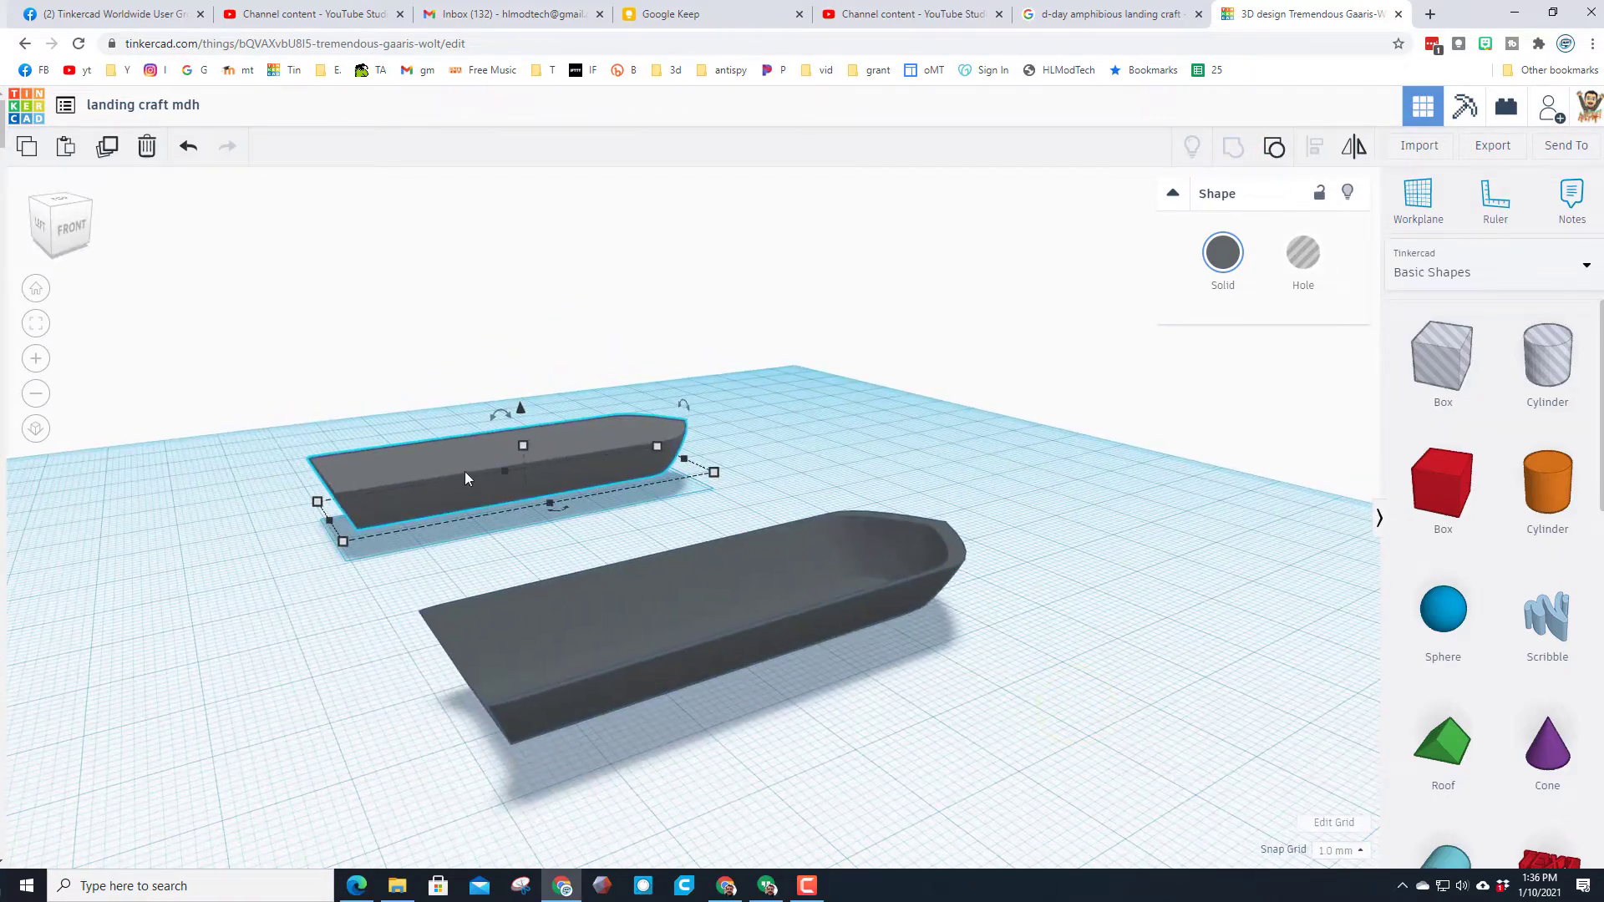
right_drag(447, 703, 1080, 490)
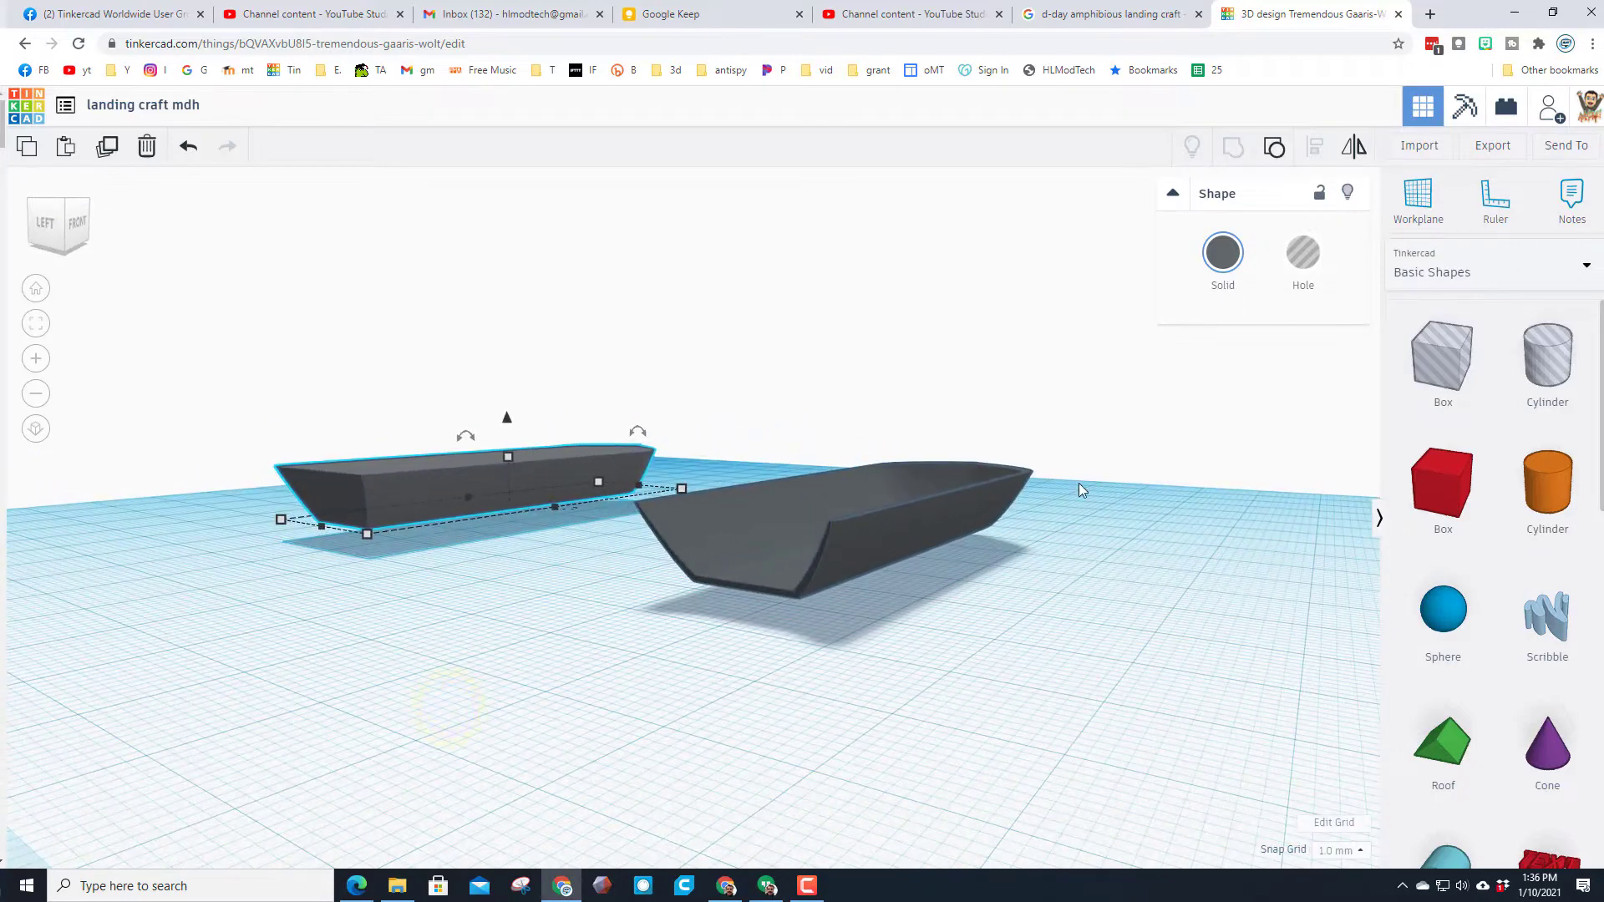
click(1435, 200)
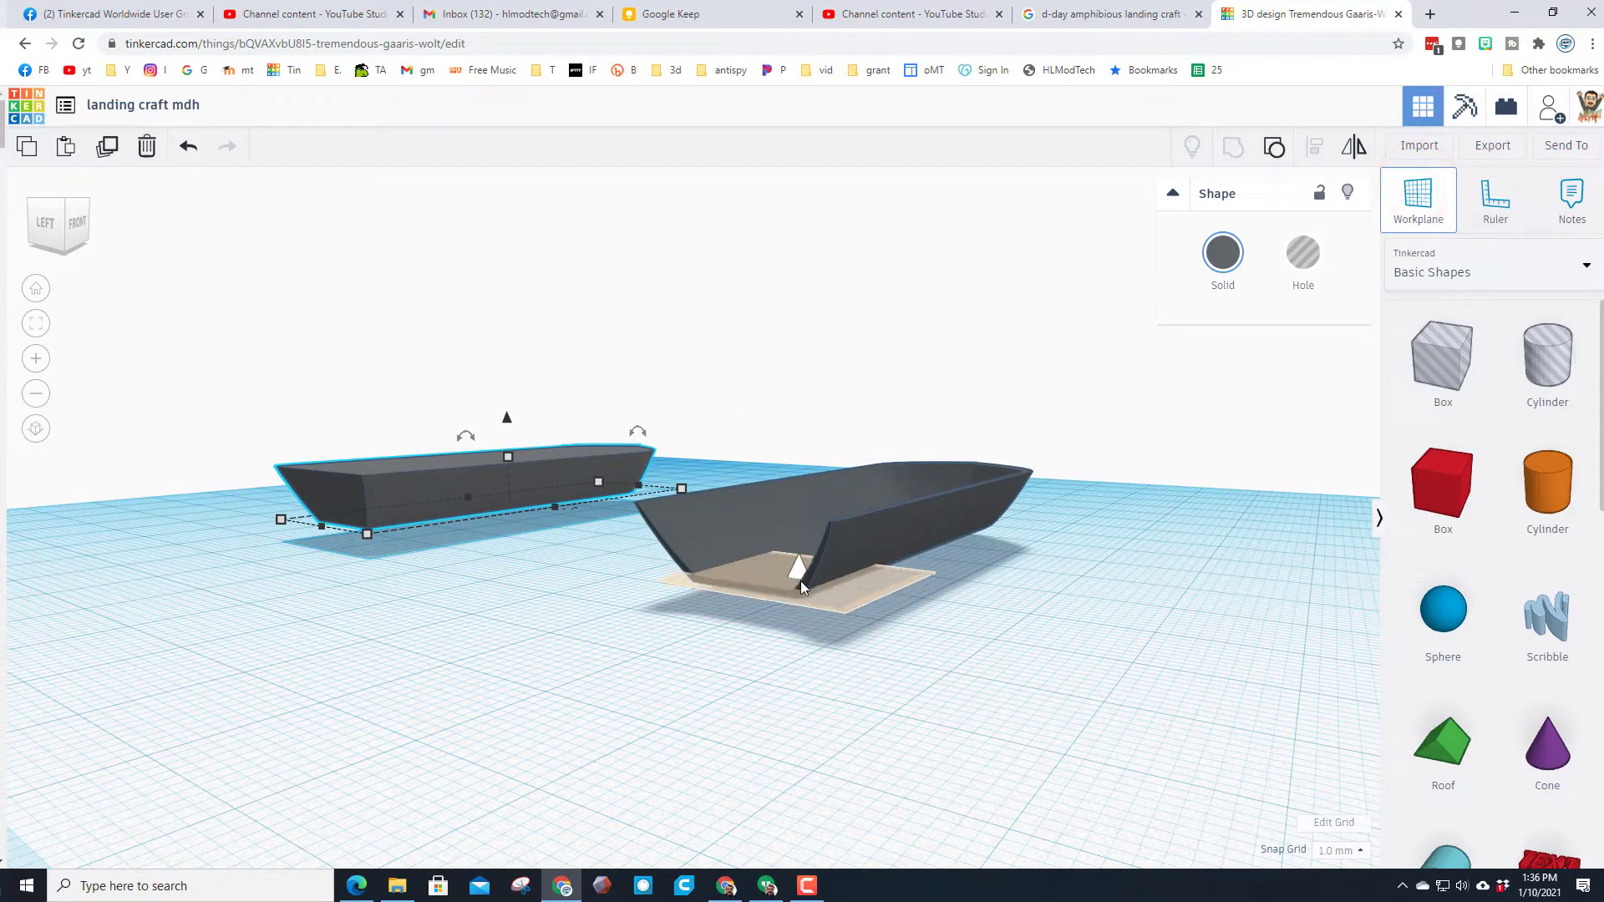
click(799, 587)
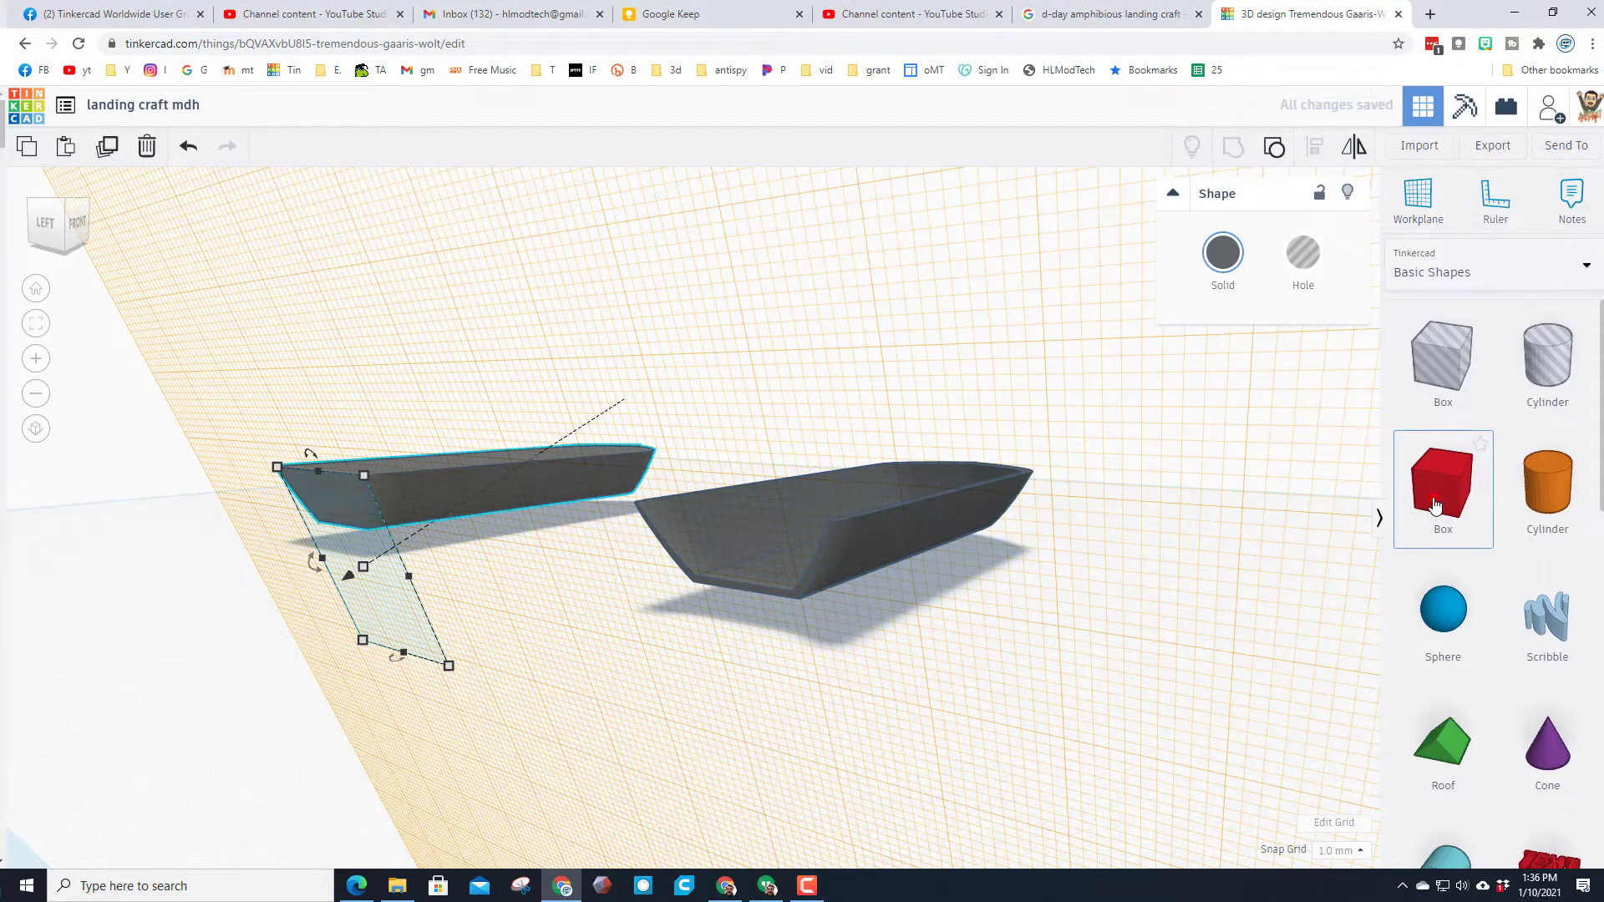
drag(1434, 505, 725, 513)
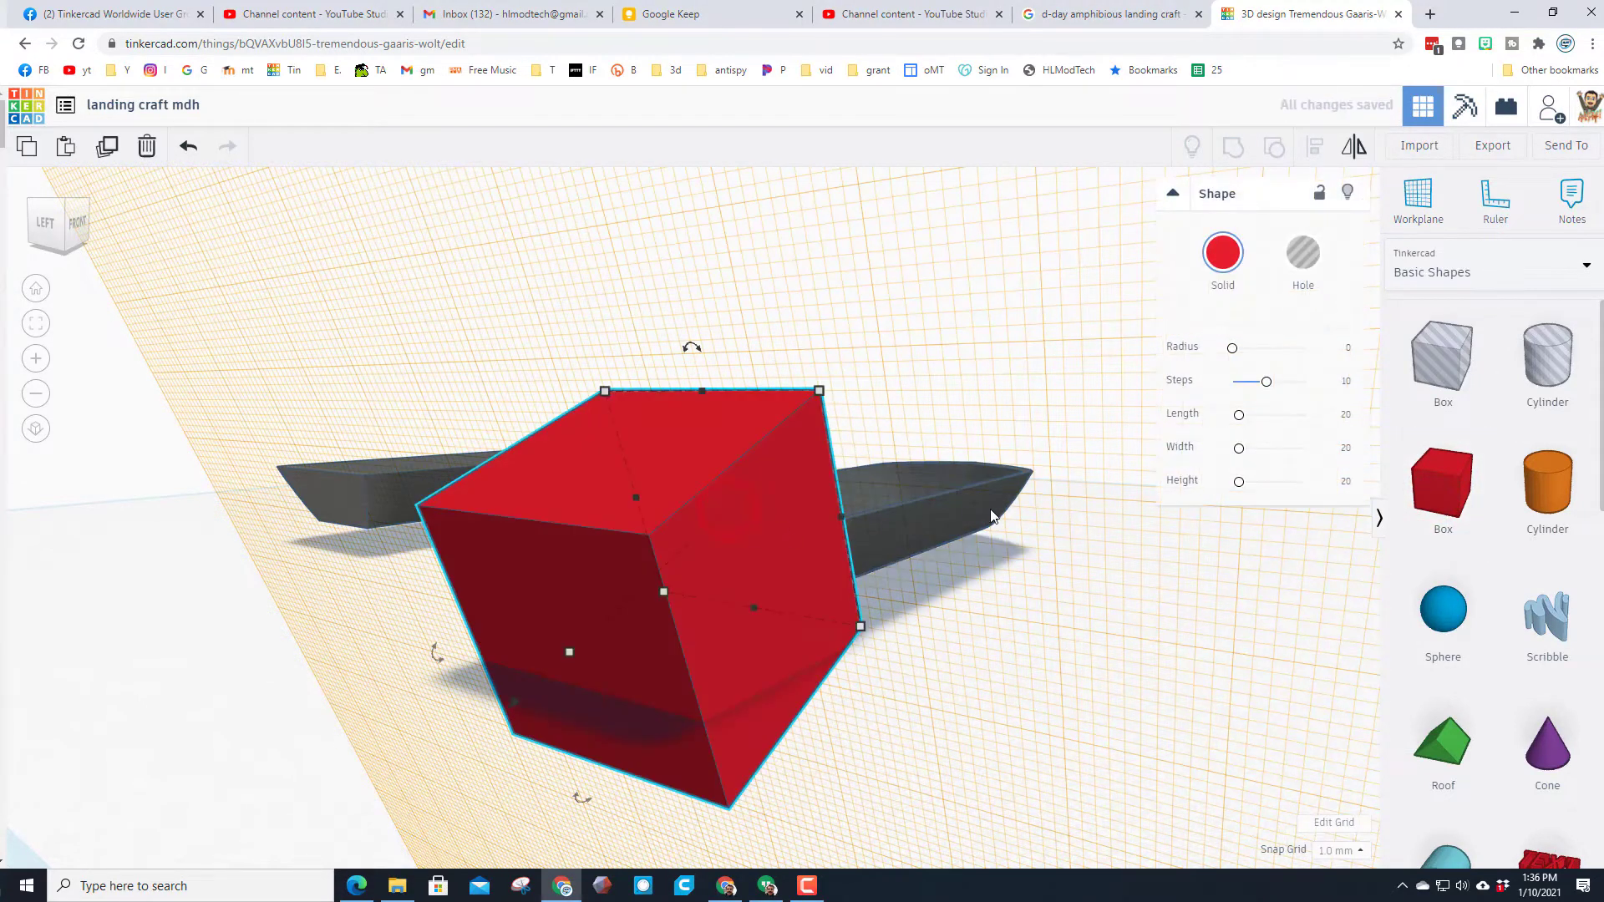
- Center the red box on the hollow hull across the hull's width
right_drag(992, 516, 867, 510)
drag(851, 527, 977, 672)
click(1317, 149)
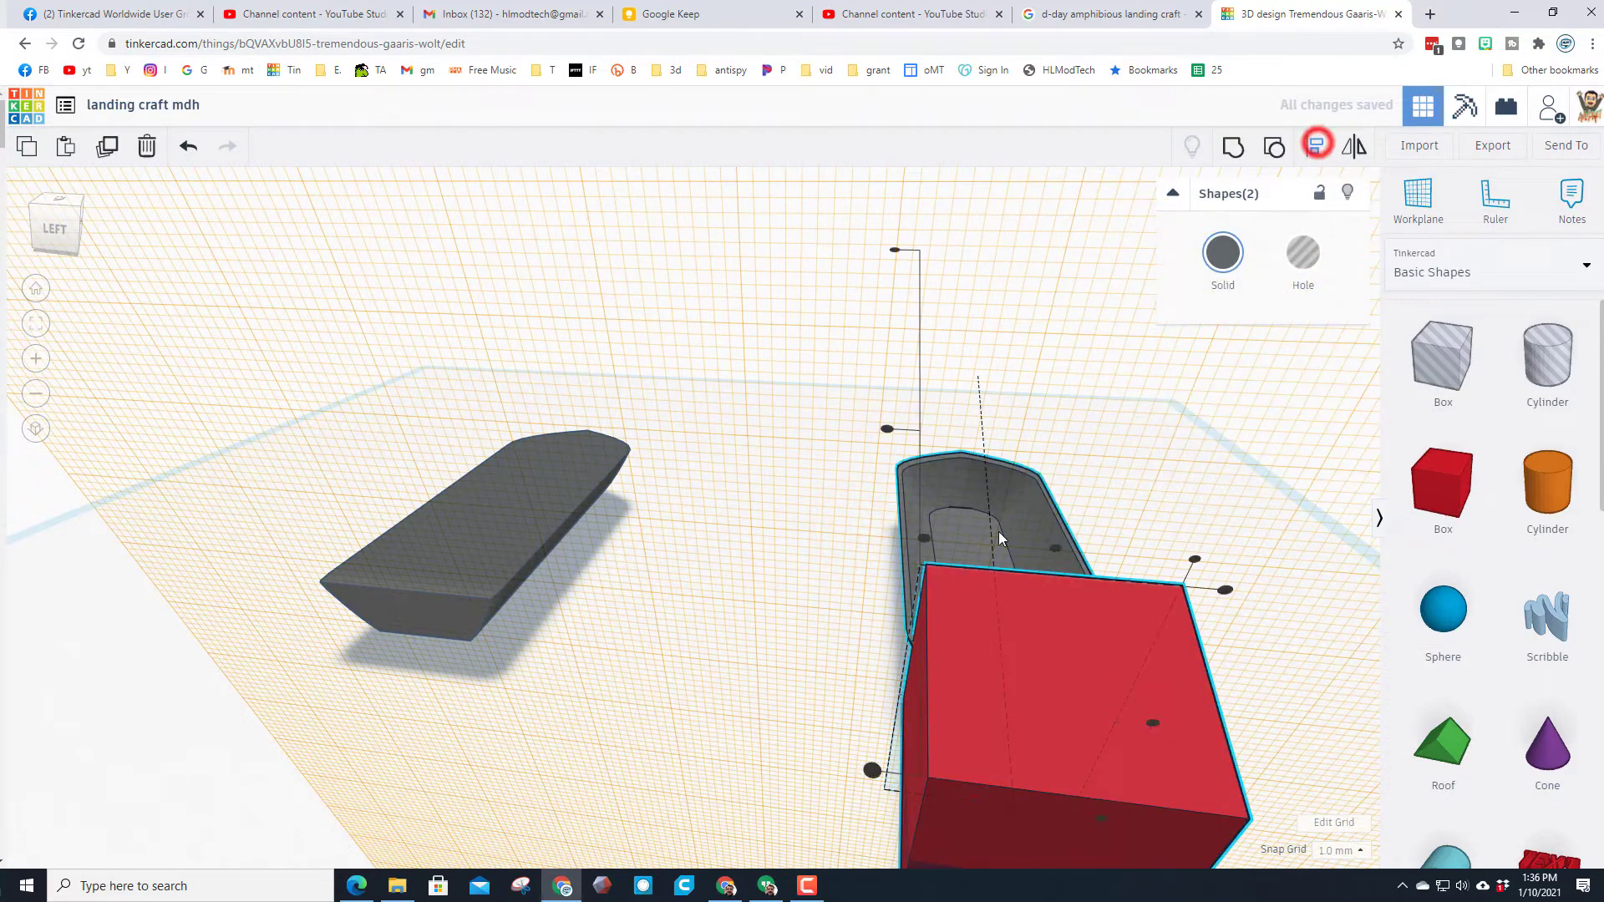
click(962, 481)
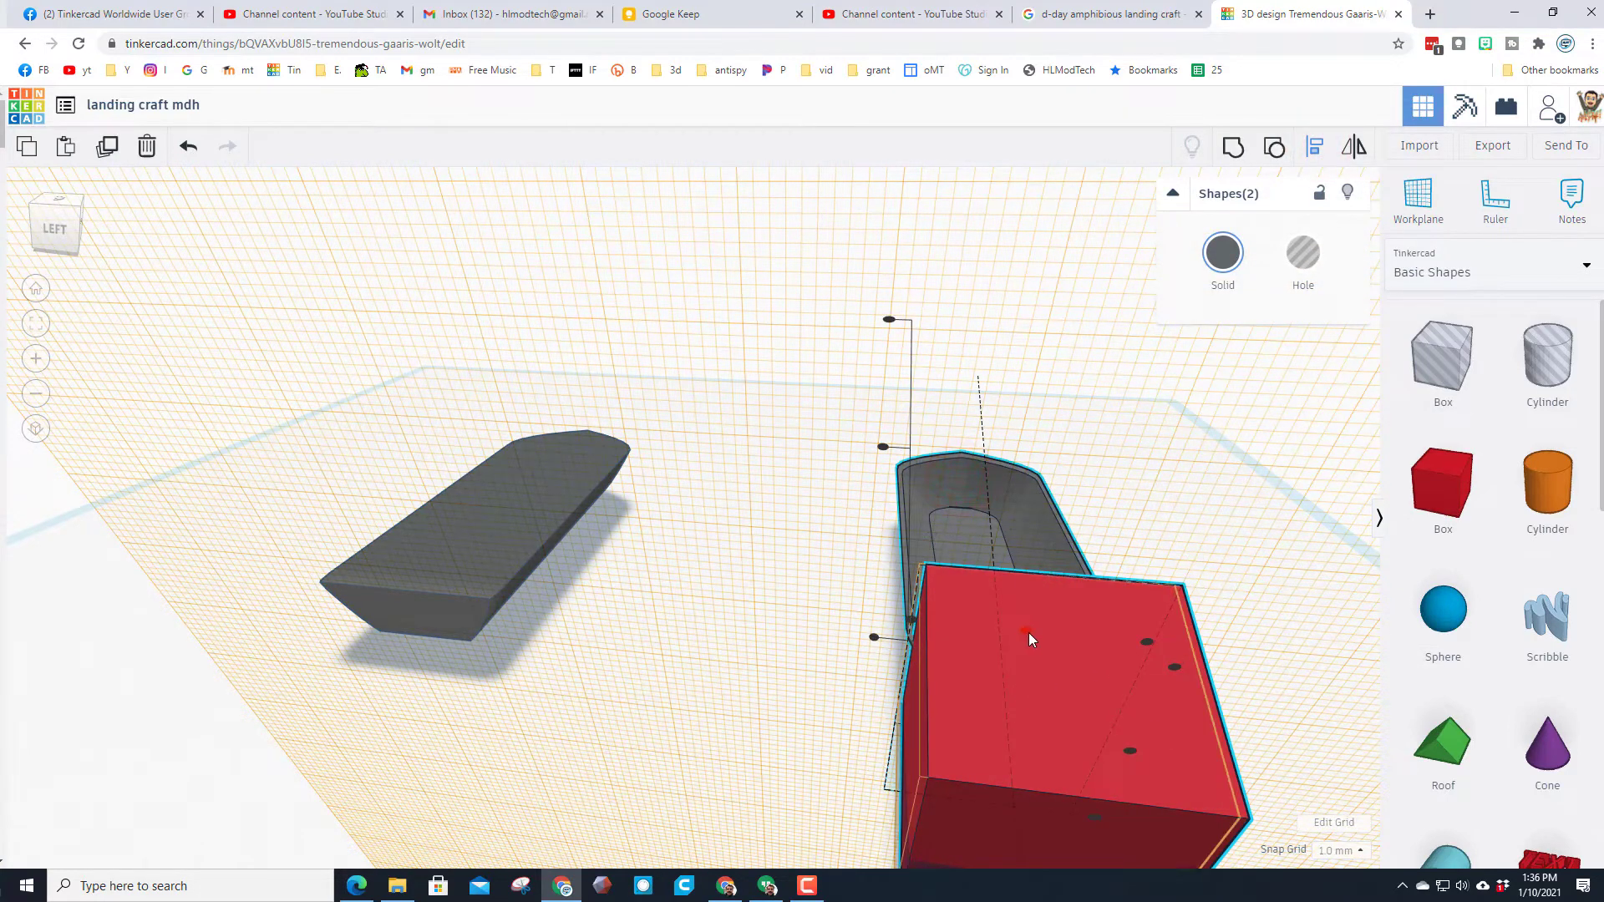
right_drag(1045, 576, 887, 528)
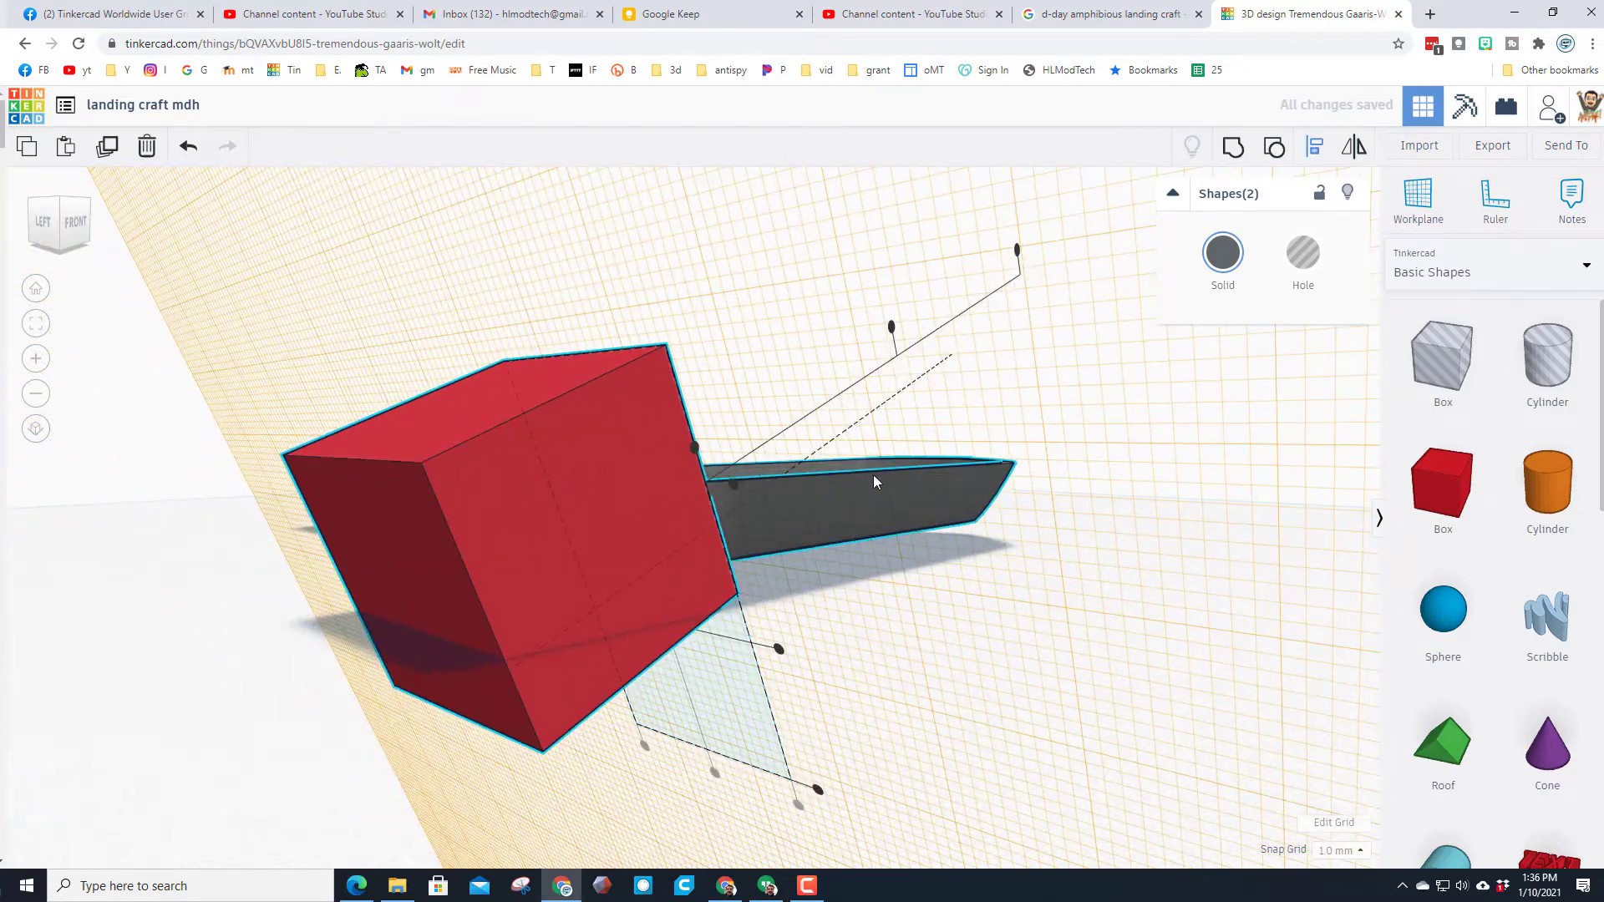
click(877, 601)
- Shrink the red box to about 8 mm tall to match the hollow hull's front, fine-tuning its lower edge with a 0.1 mm snap grid
click(654, 537)
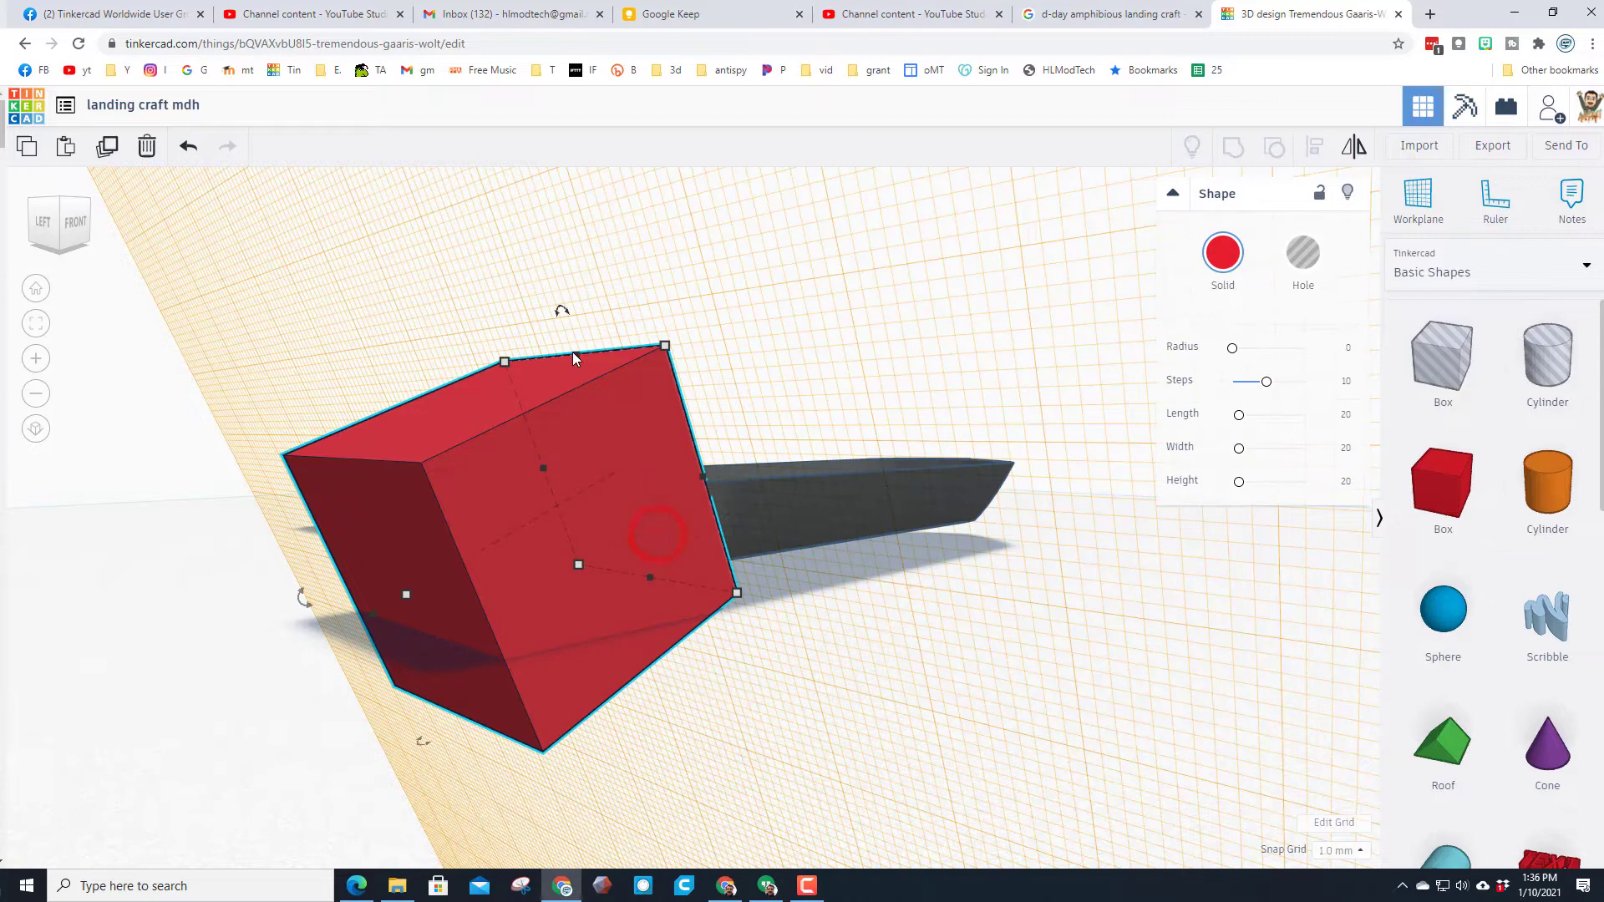
right_drag(573, 353, 586, 446)
mouse_move(586, 446)
mouse_down()
mouse_move(589, 494)
mouse_move(581, 469)
mouse_up()
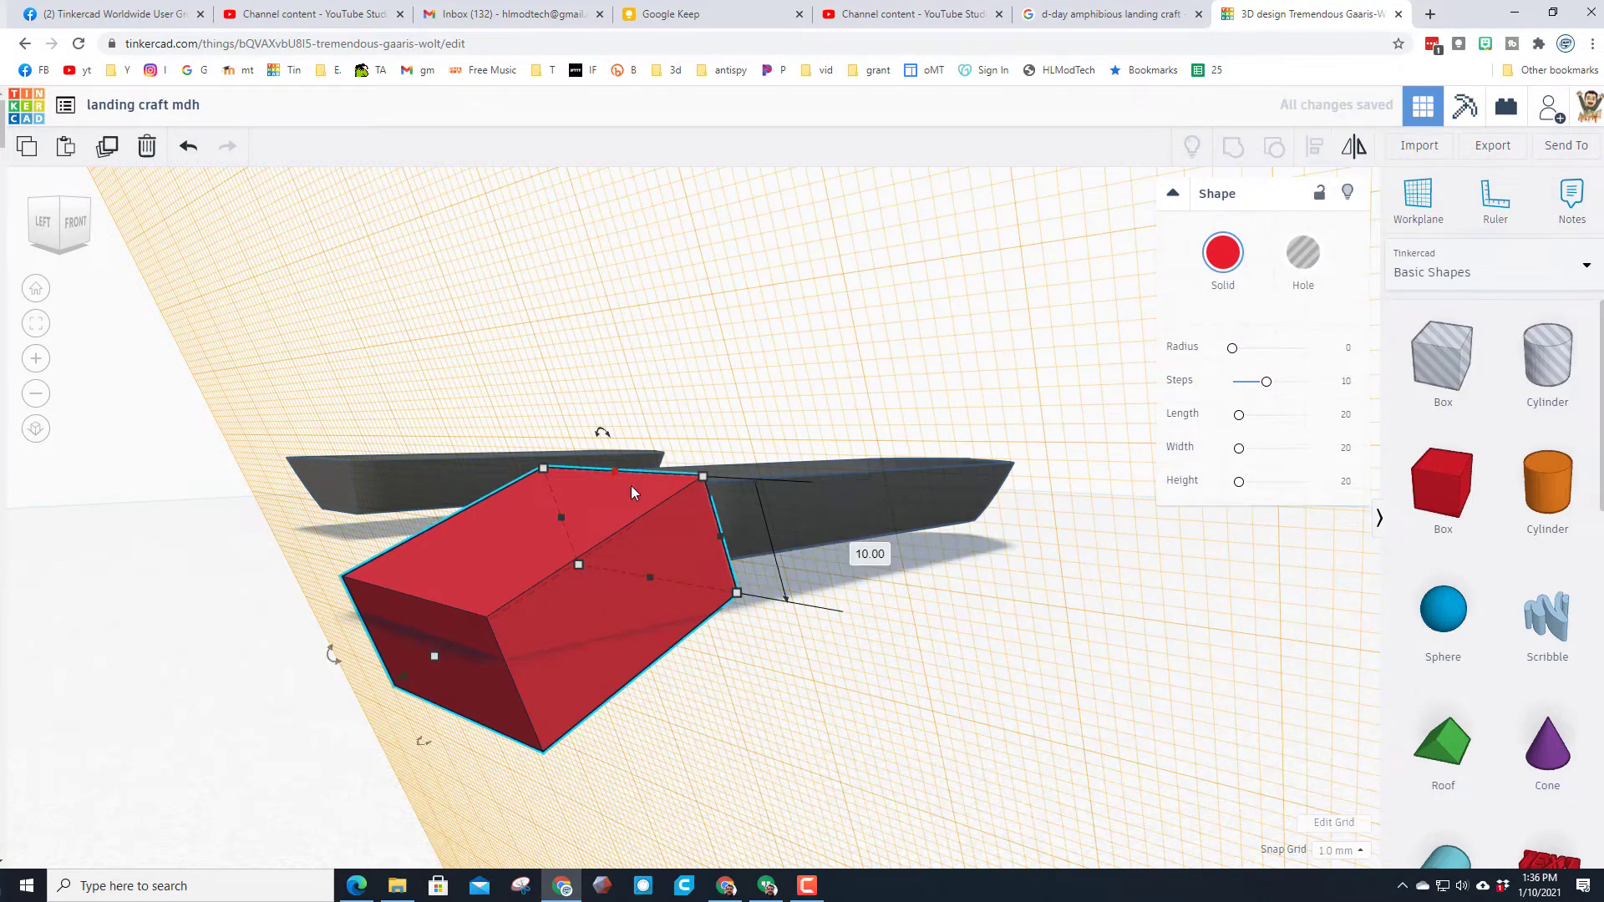
right_drag(702, 574, 667, 567)
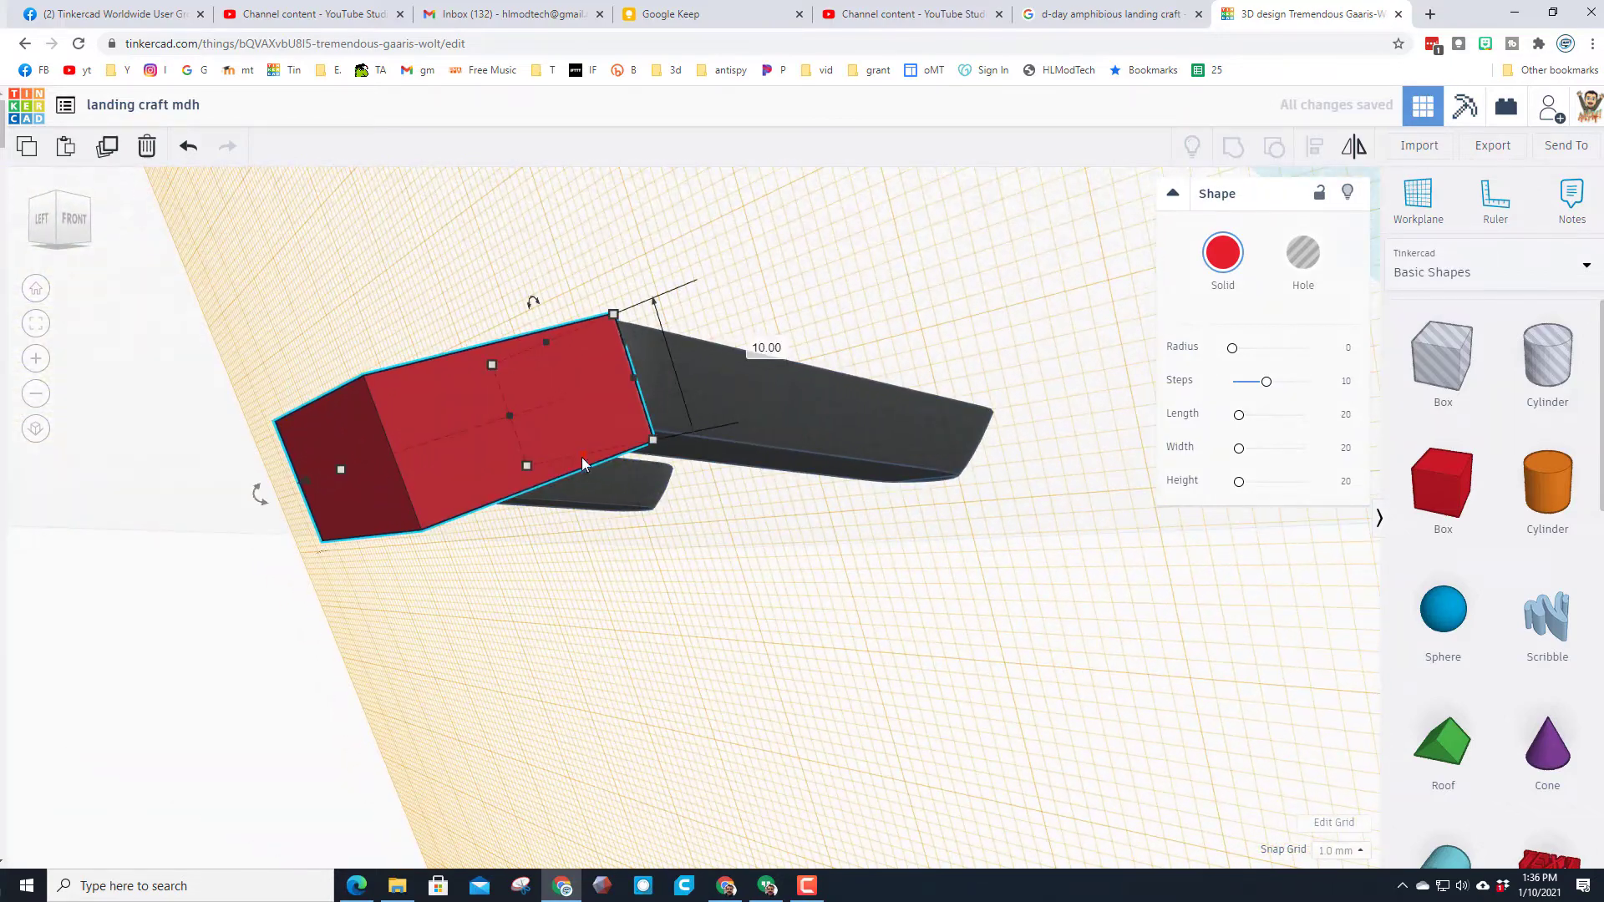
mouse_move(581, 458)
mouse_down()
mouse_move(563, 407)
mouse_move(590, 473)
mouse_up()
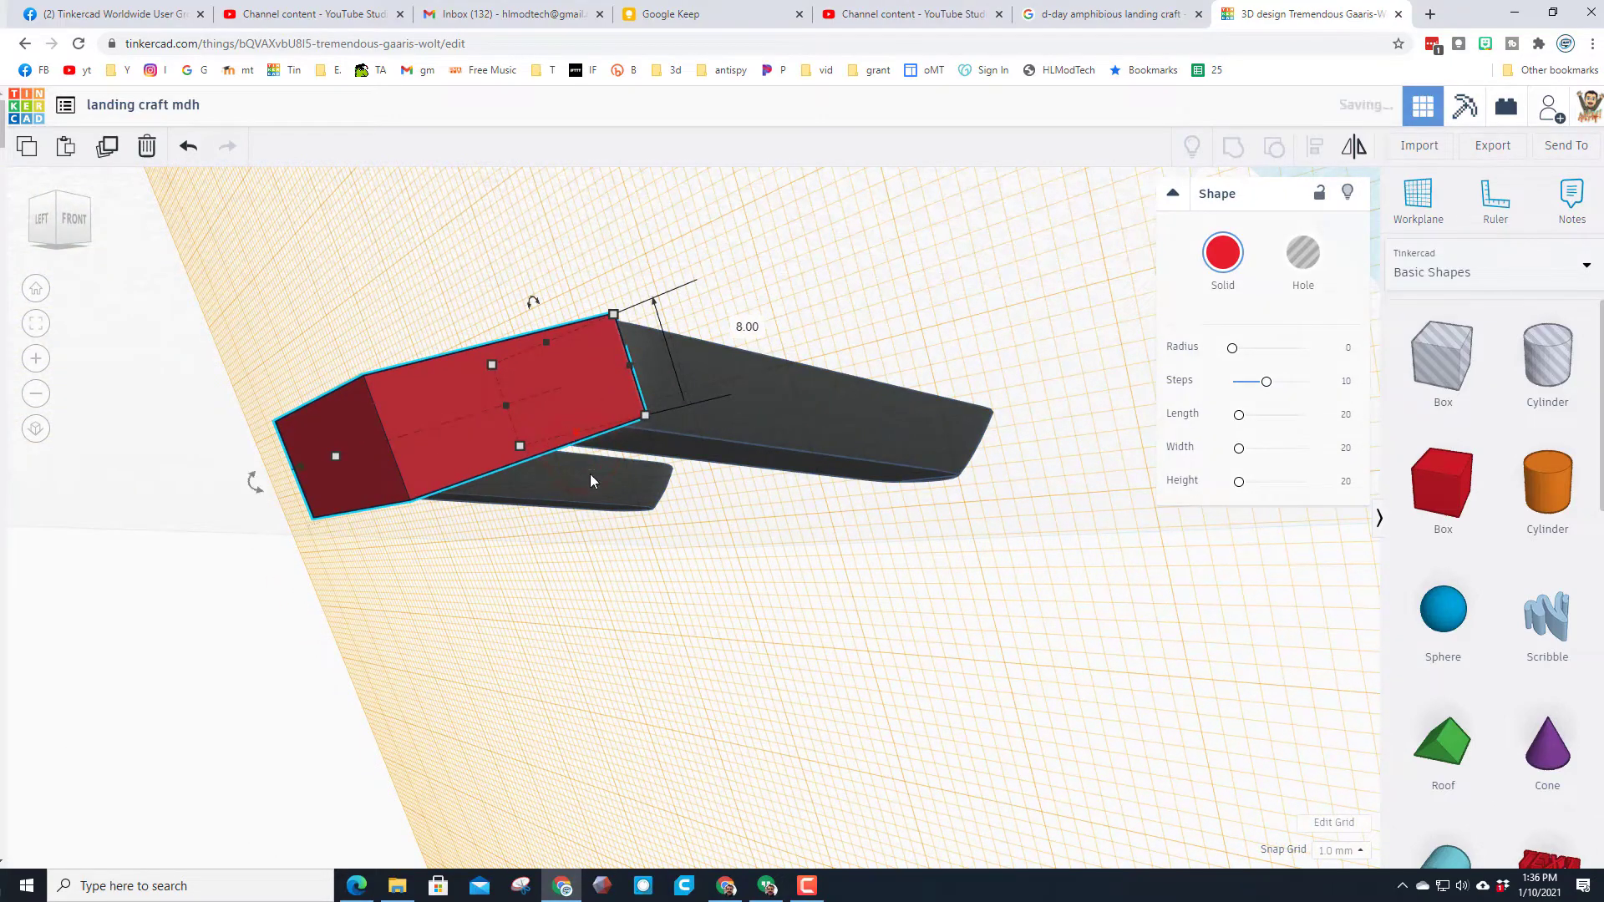
scroll(590, 474, up, 4)
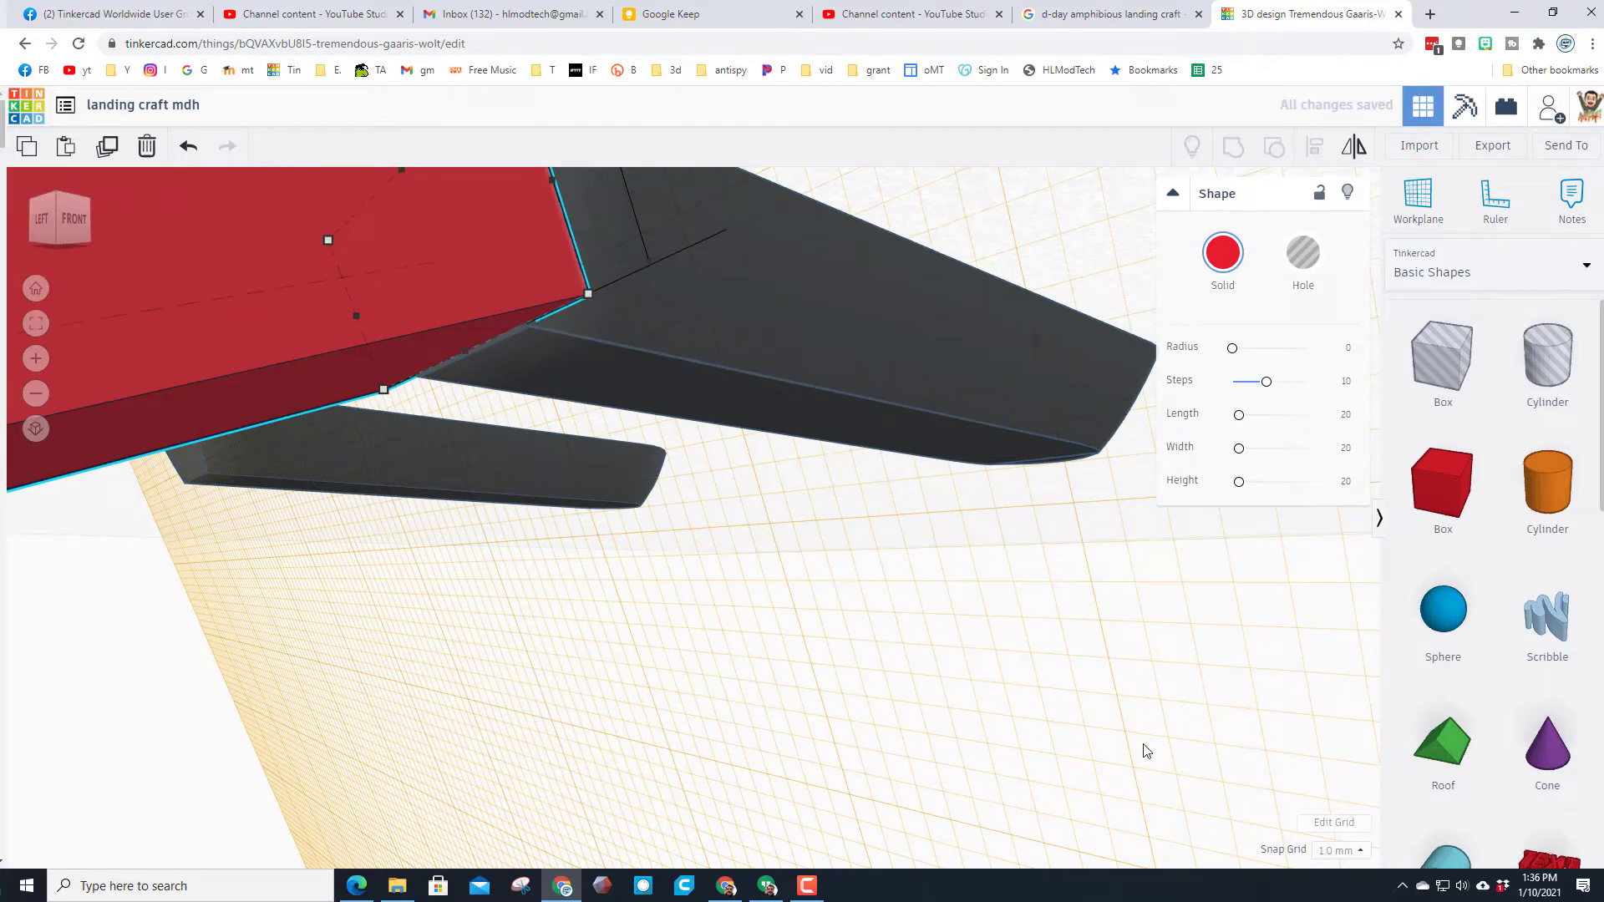
click(1323, 849)
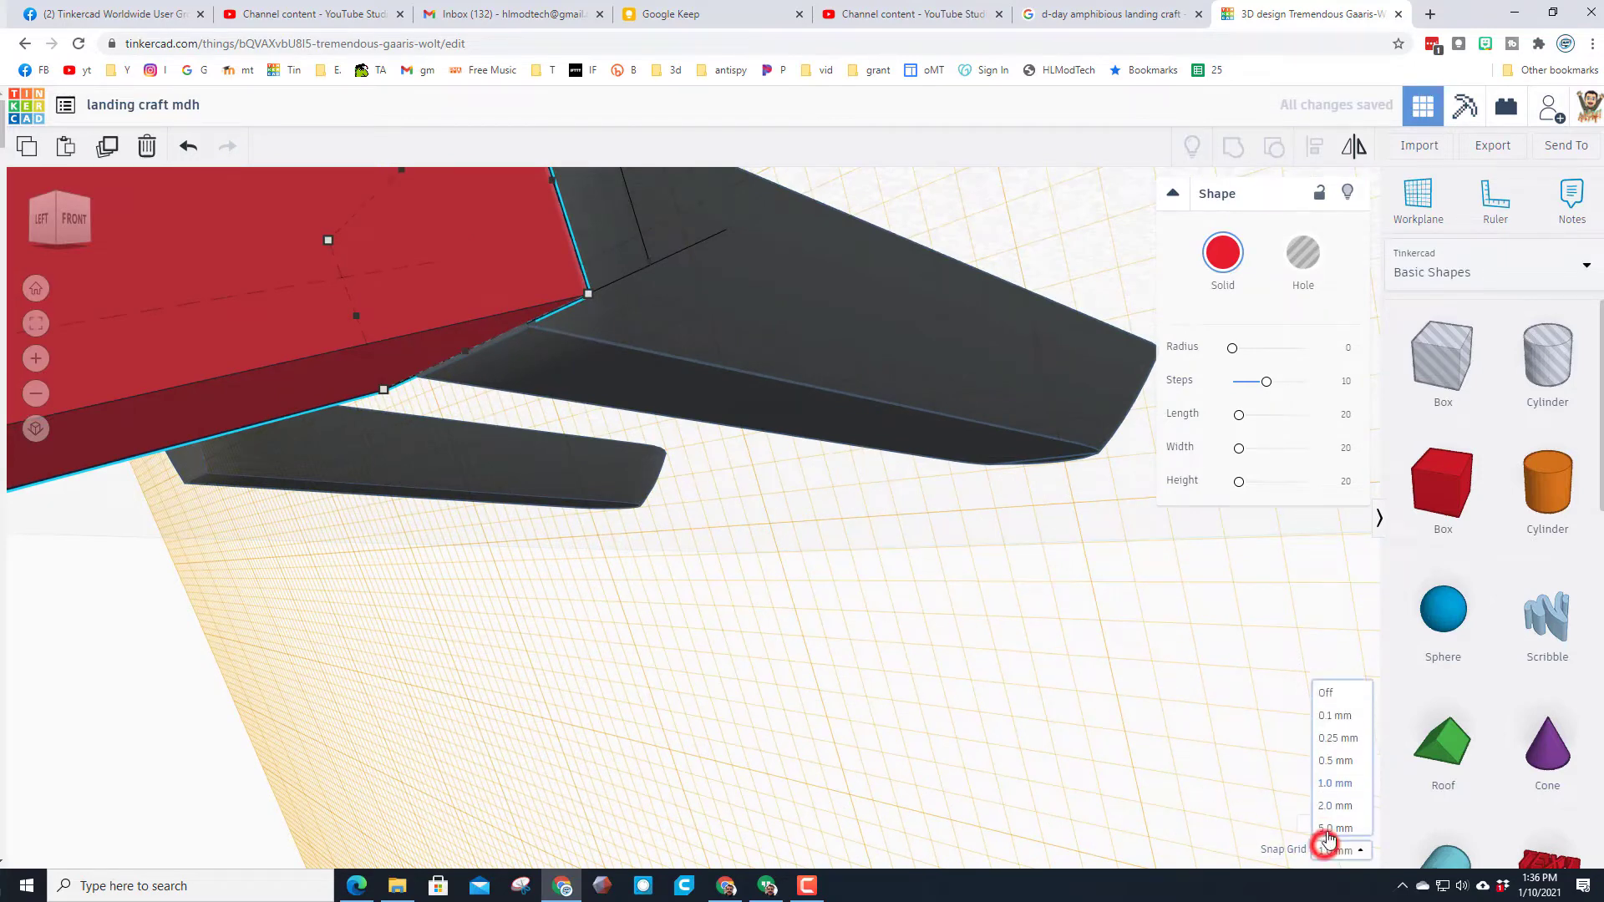
click(1330, 702)
drag(462, 355, 464, 361)
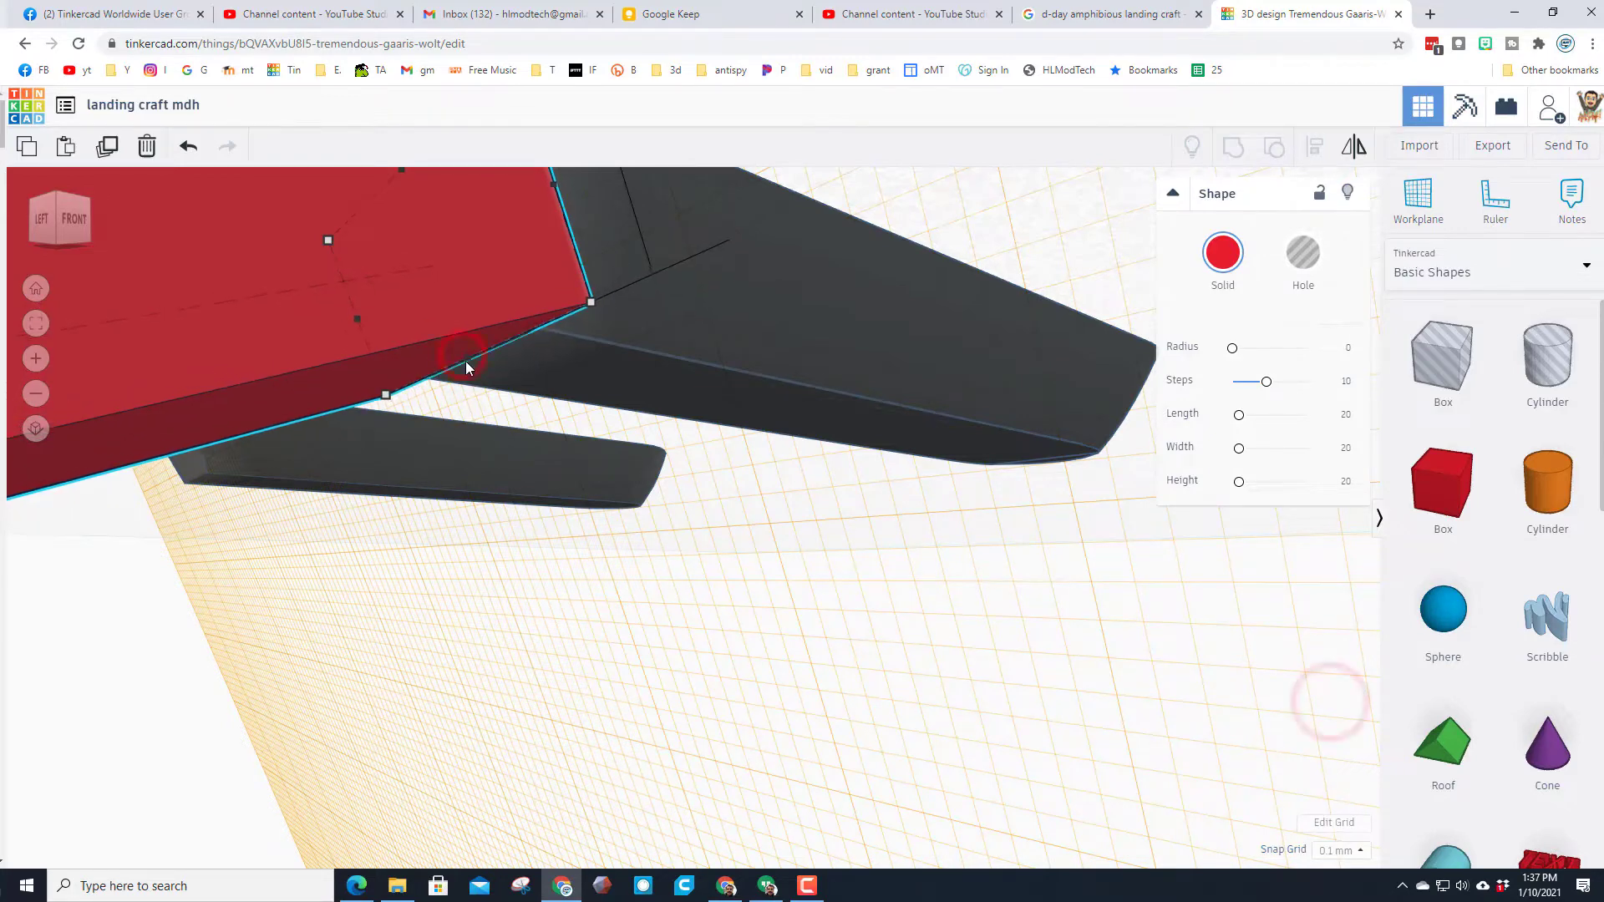
- Make the red box a 1 mm thick front ramp and round it with radius 2
scroll(343, 446, down, 4)
click(524, 499)
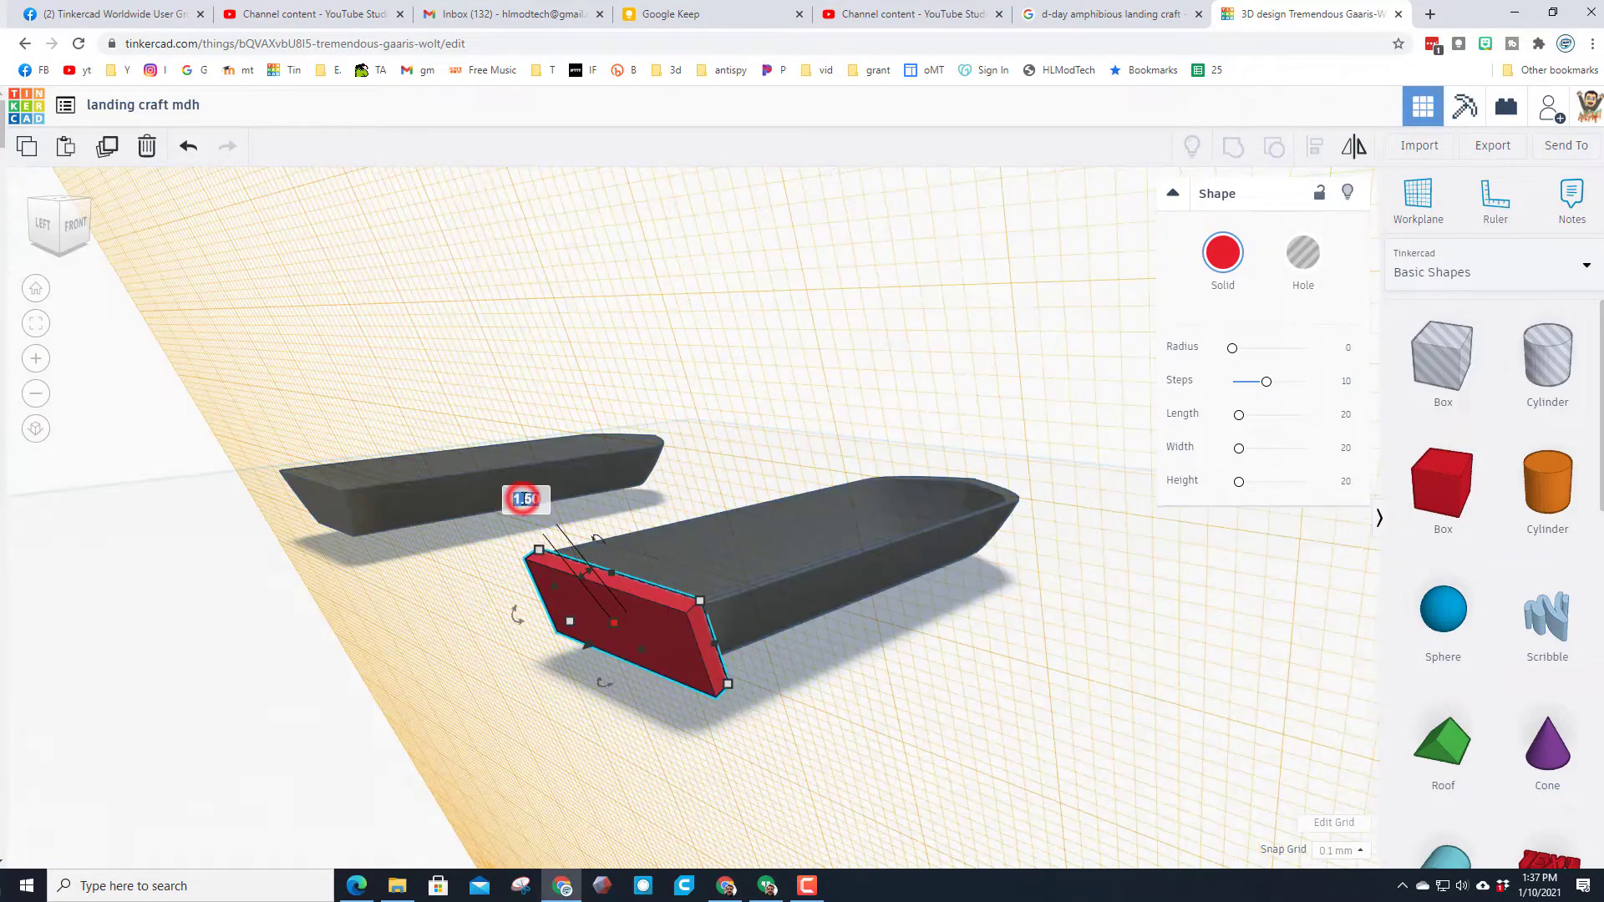
text(1)
key(Return)
right_drag(718, 638, 585, 601)
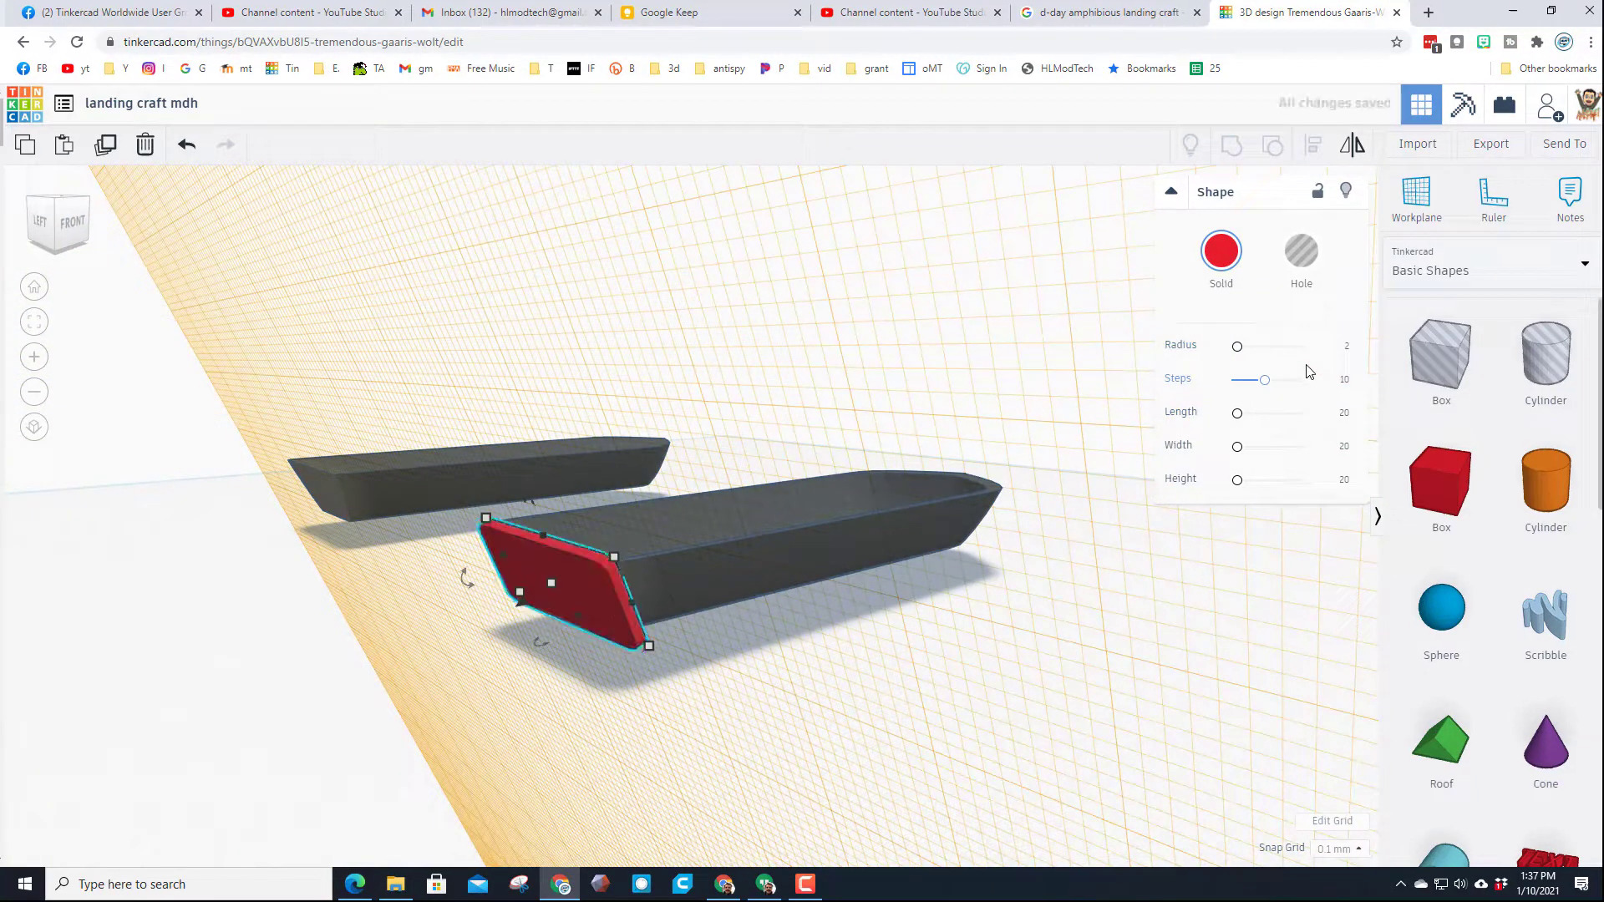
- Return the workplane to the base grid and place a new solid box at the angled front end of the solid hull
right_drag(565, 608, 742, 454)
right_drag(775, 516, 393, 456)
right_drag(451, 505, 538, 566)
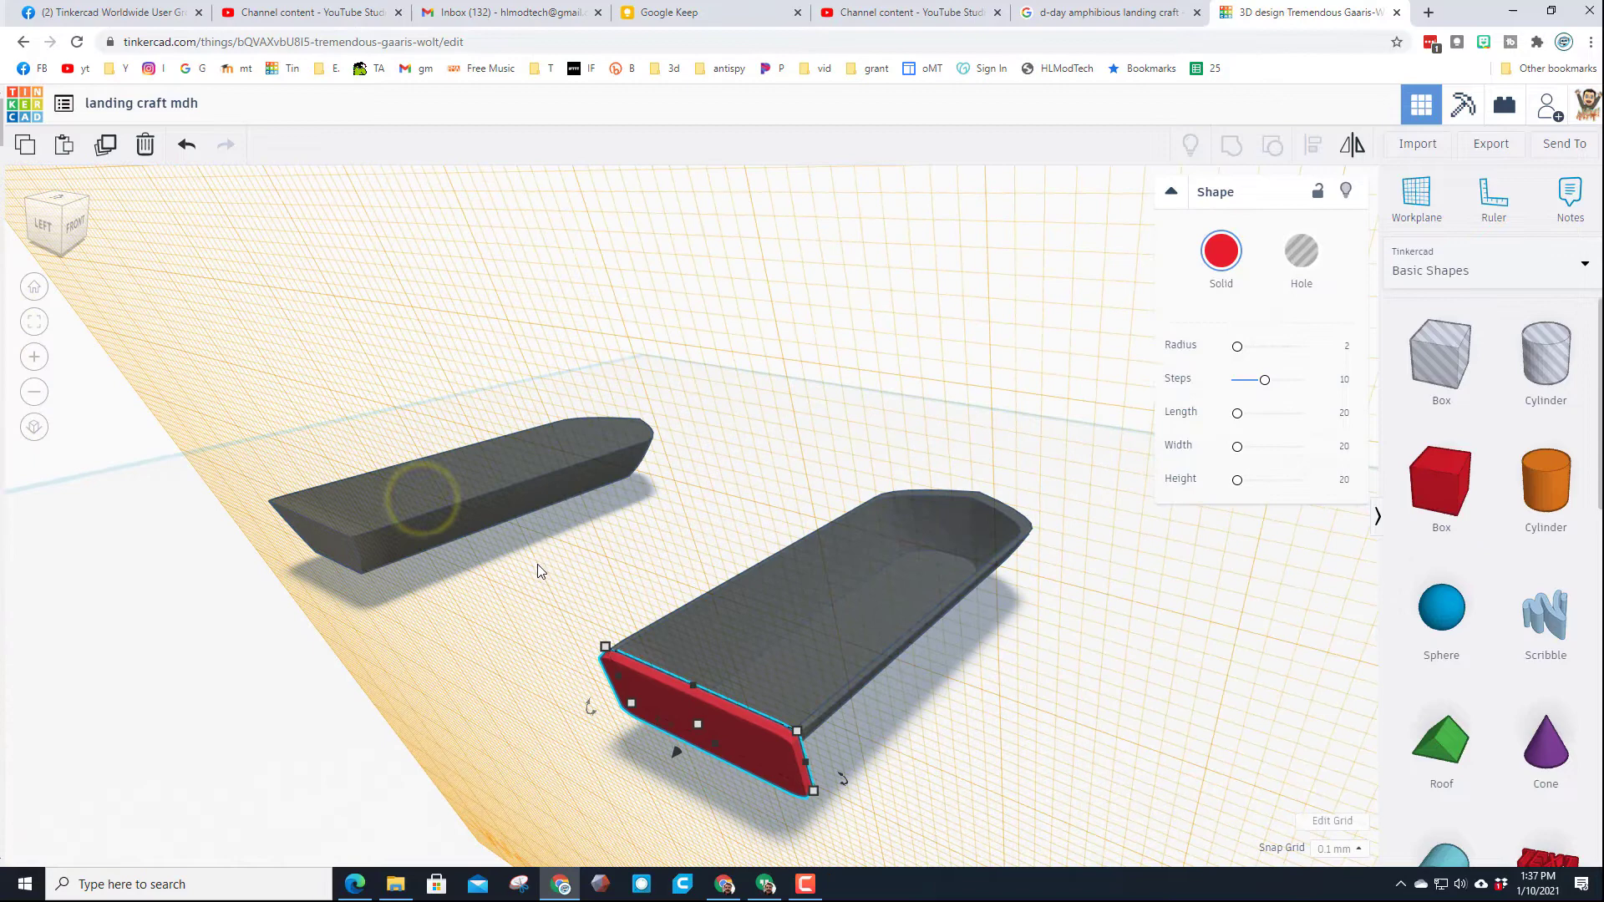
key(w)
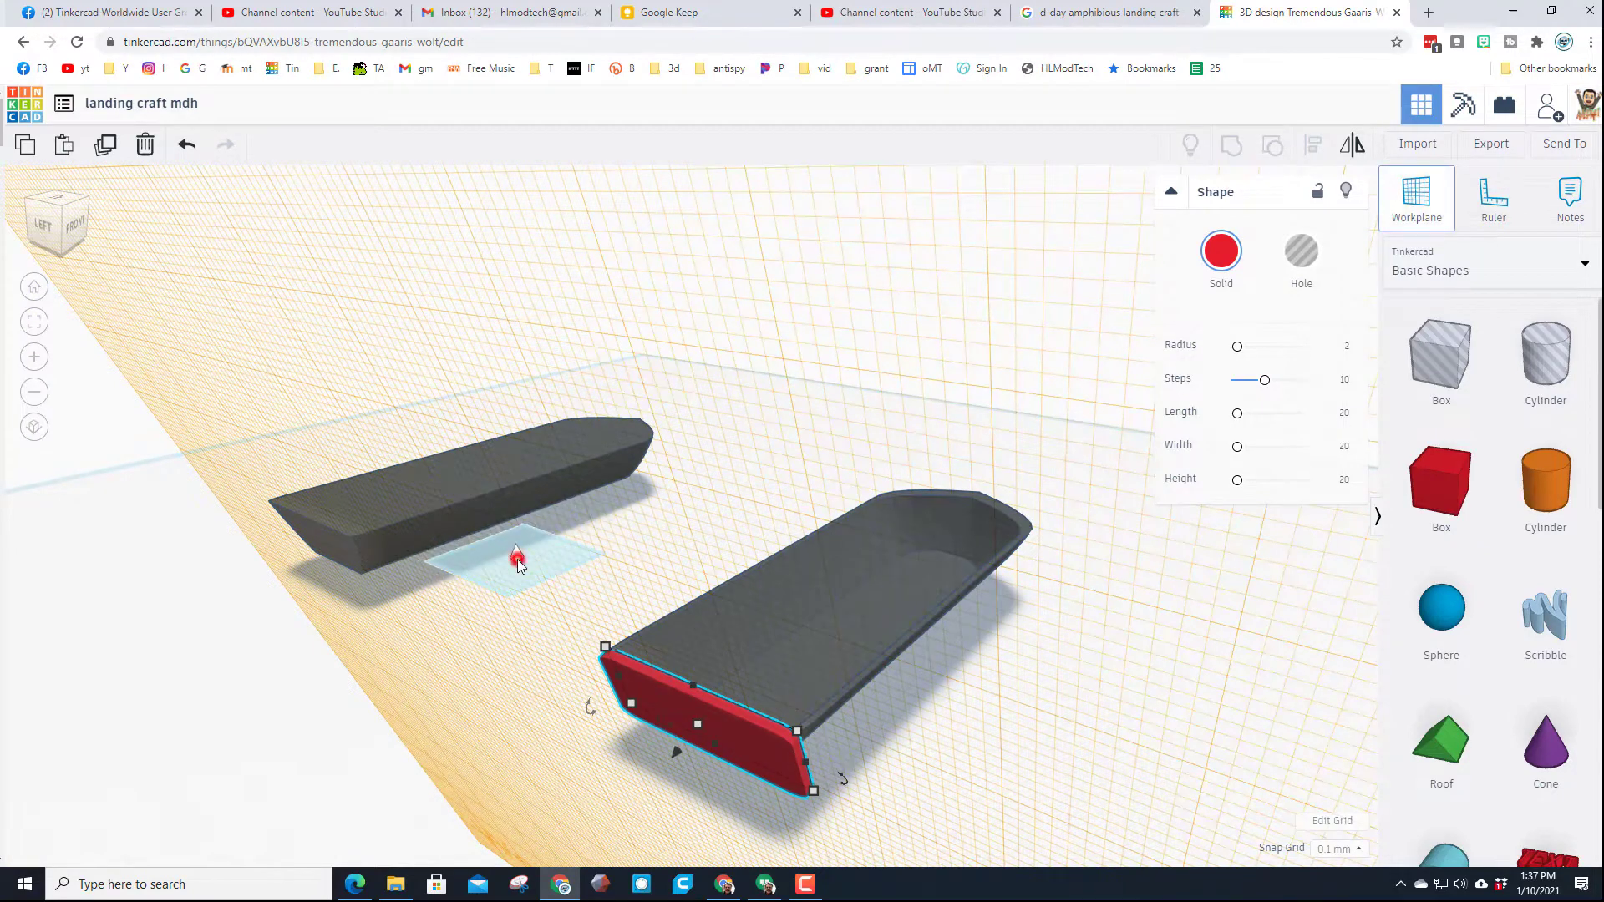
click(518, 555)
drag(1400, 487, 419, 612)
- Align the new box flush with the solid hull's front end and center it across the hull's width
click(190, 594)
click(1309, 146)
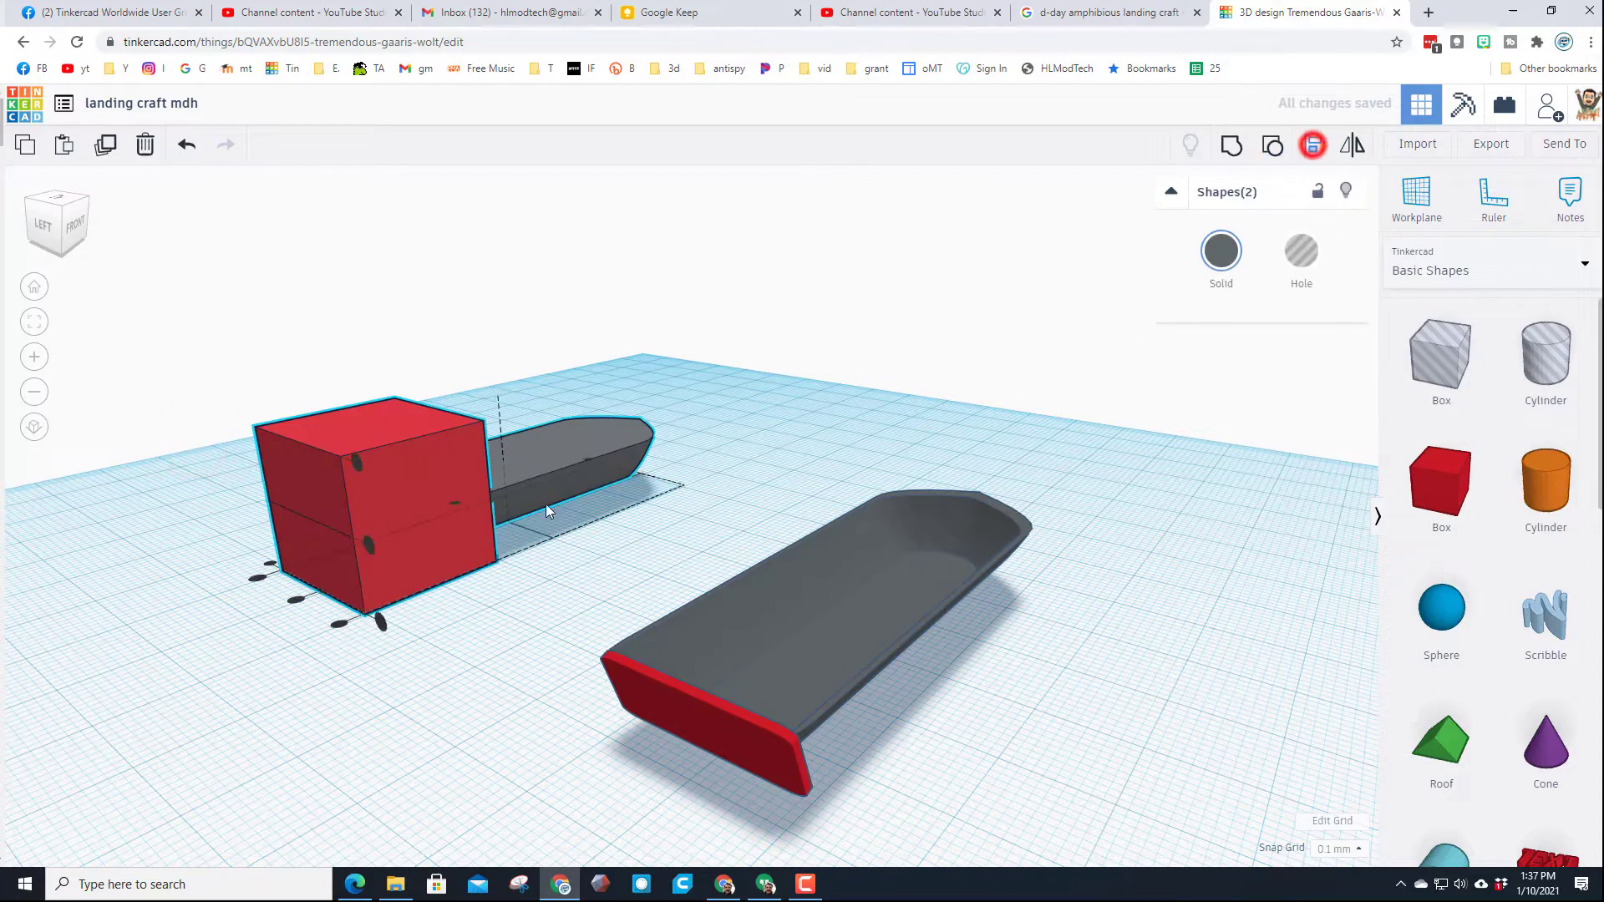
click(323, 505)
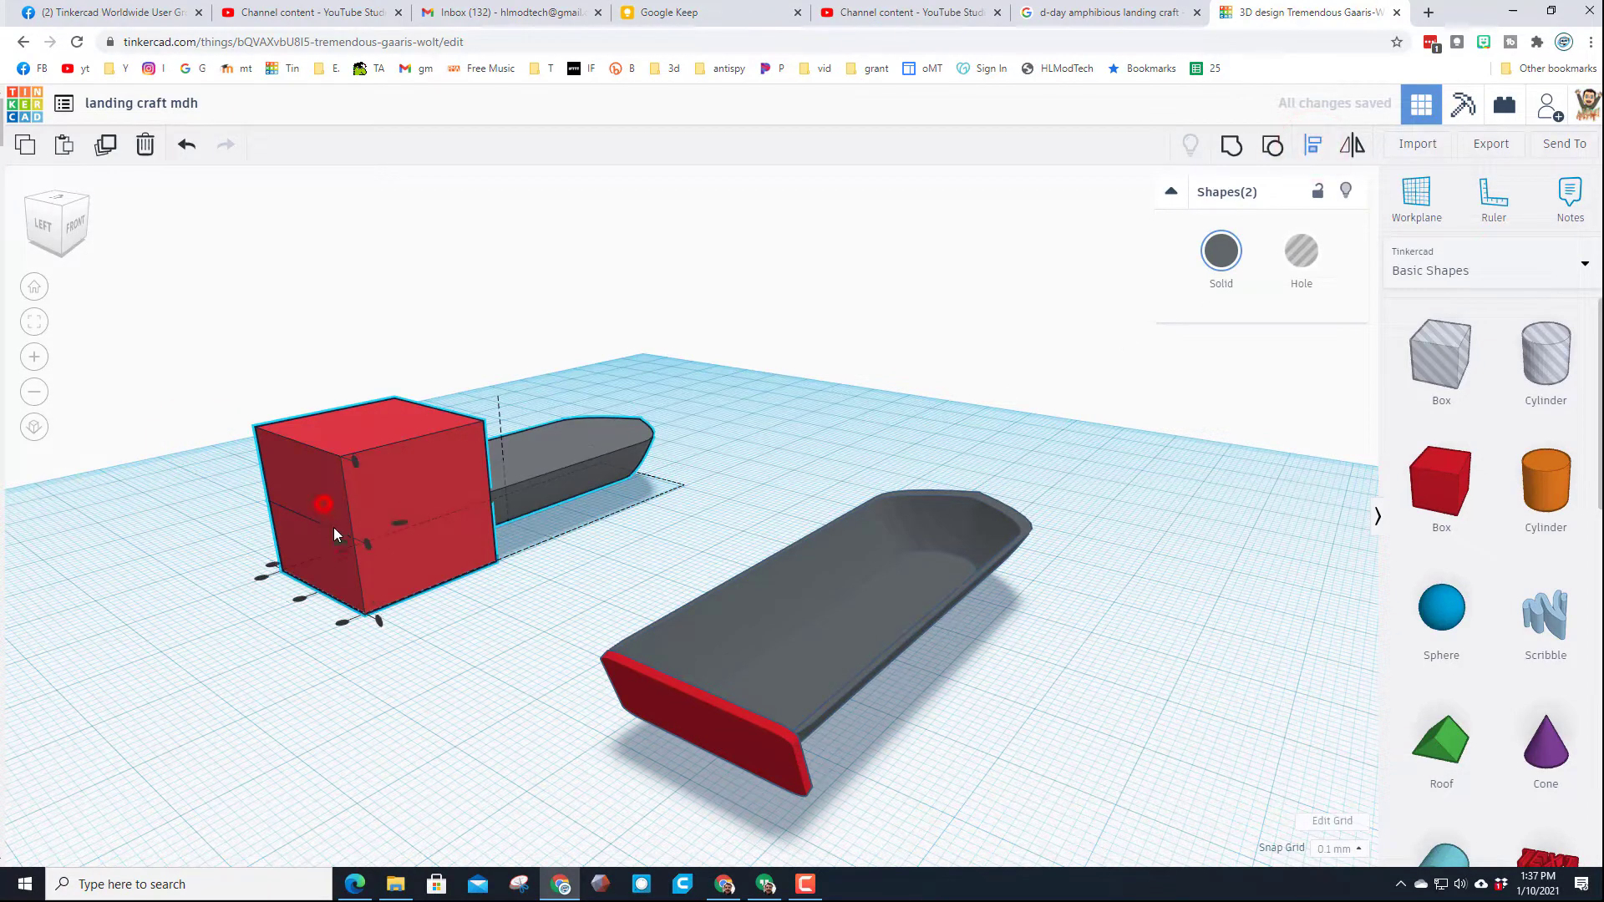
click(299, 598)
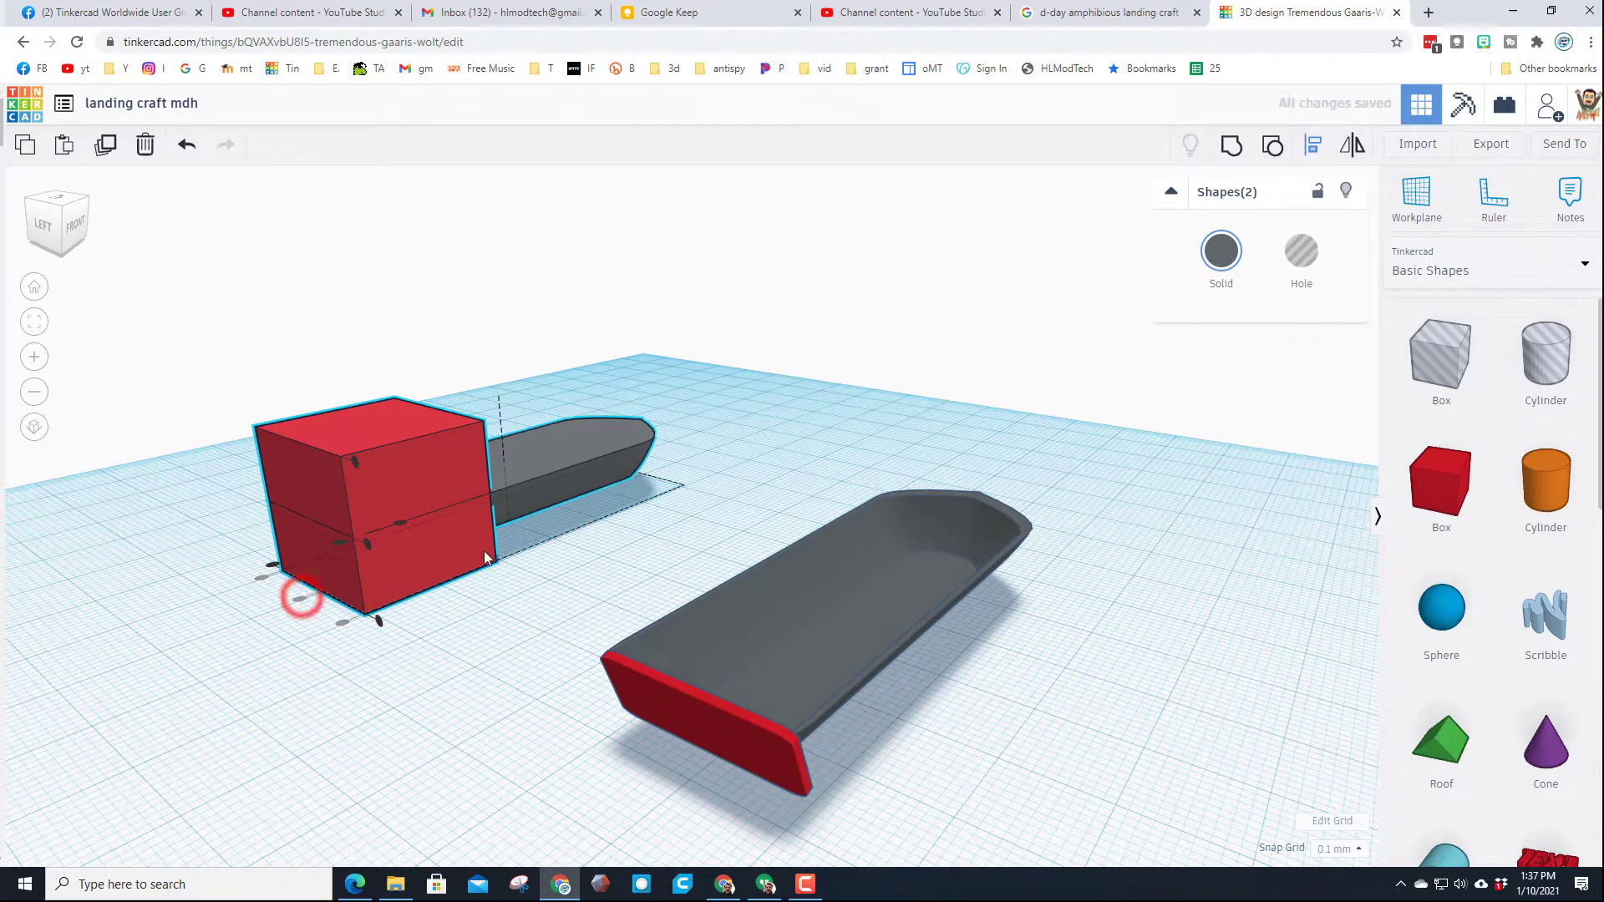
click(471, 612)
- Reduce the new box's height to 10 mm
click(360, 438)
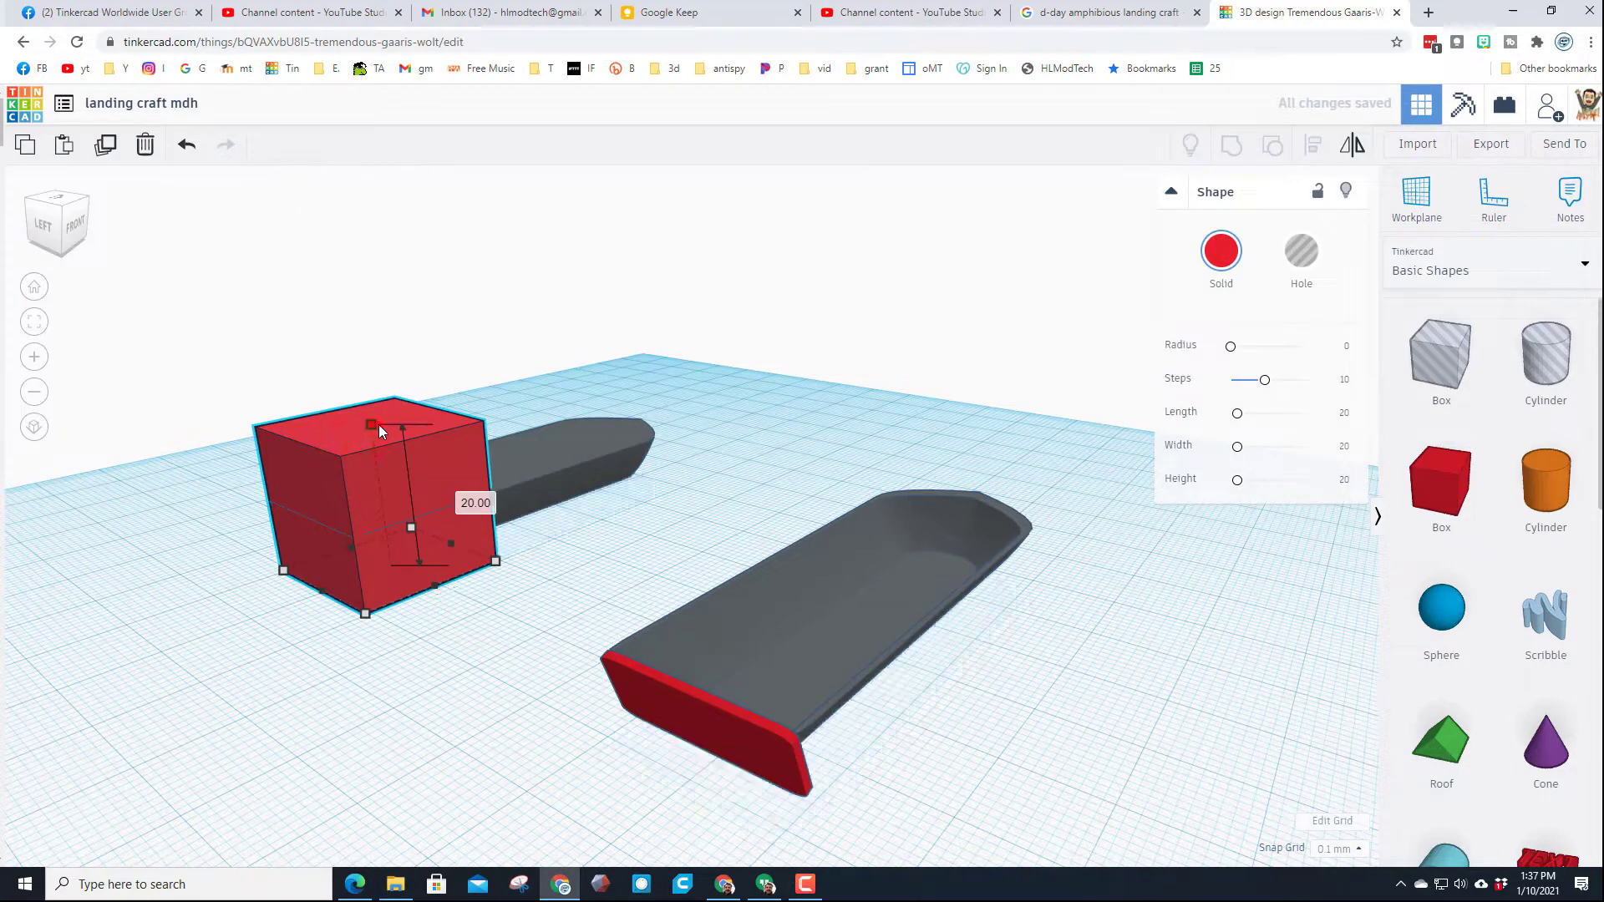
click(373, 425)
drag(368, 428, 384, 498)
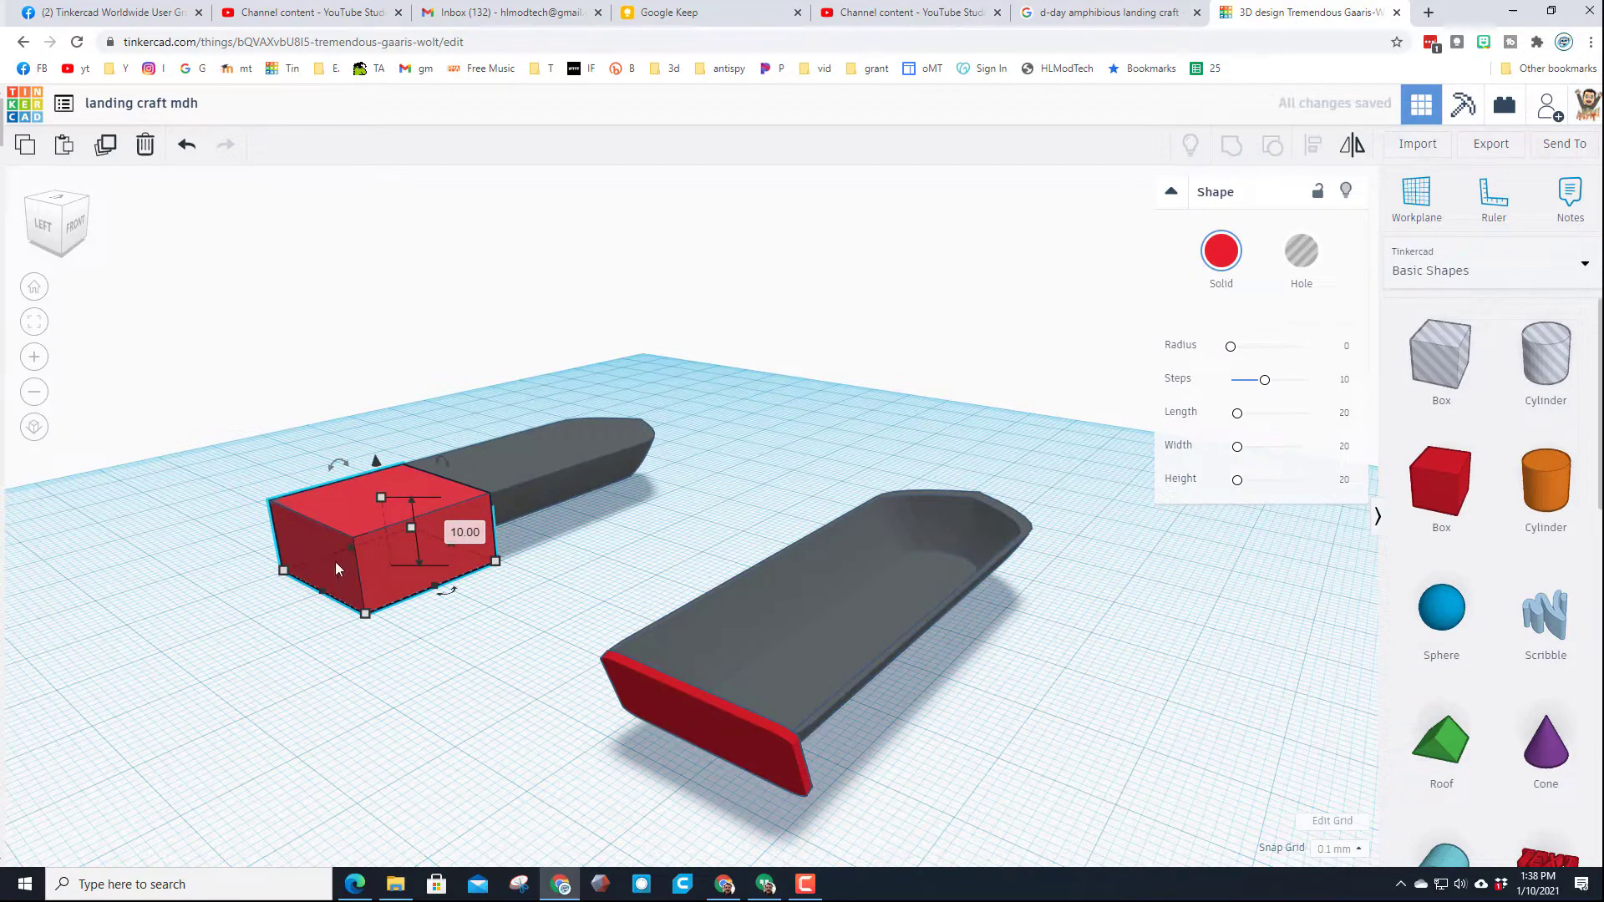
click(486, 676)
- Turn the solid hull copy into a hole and group it with the red box to cut away the hull shape
right_drag(485, 668, 608, 484)
click(546, 464)
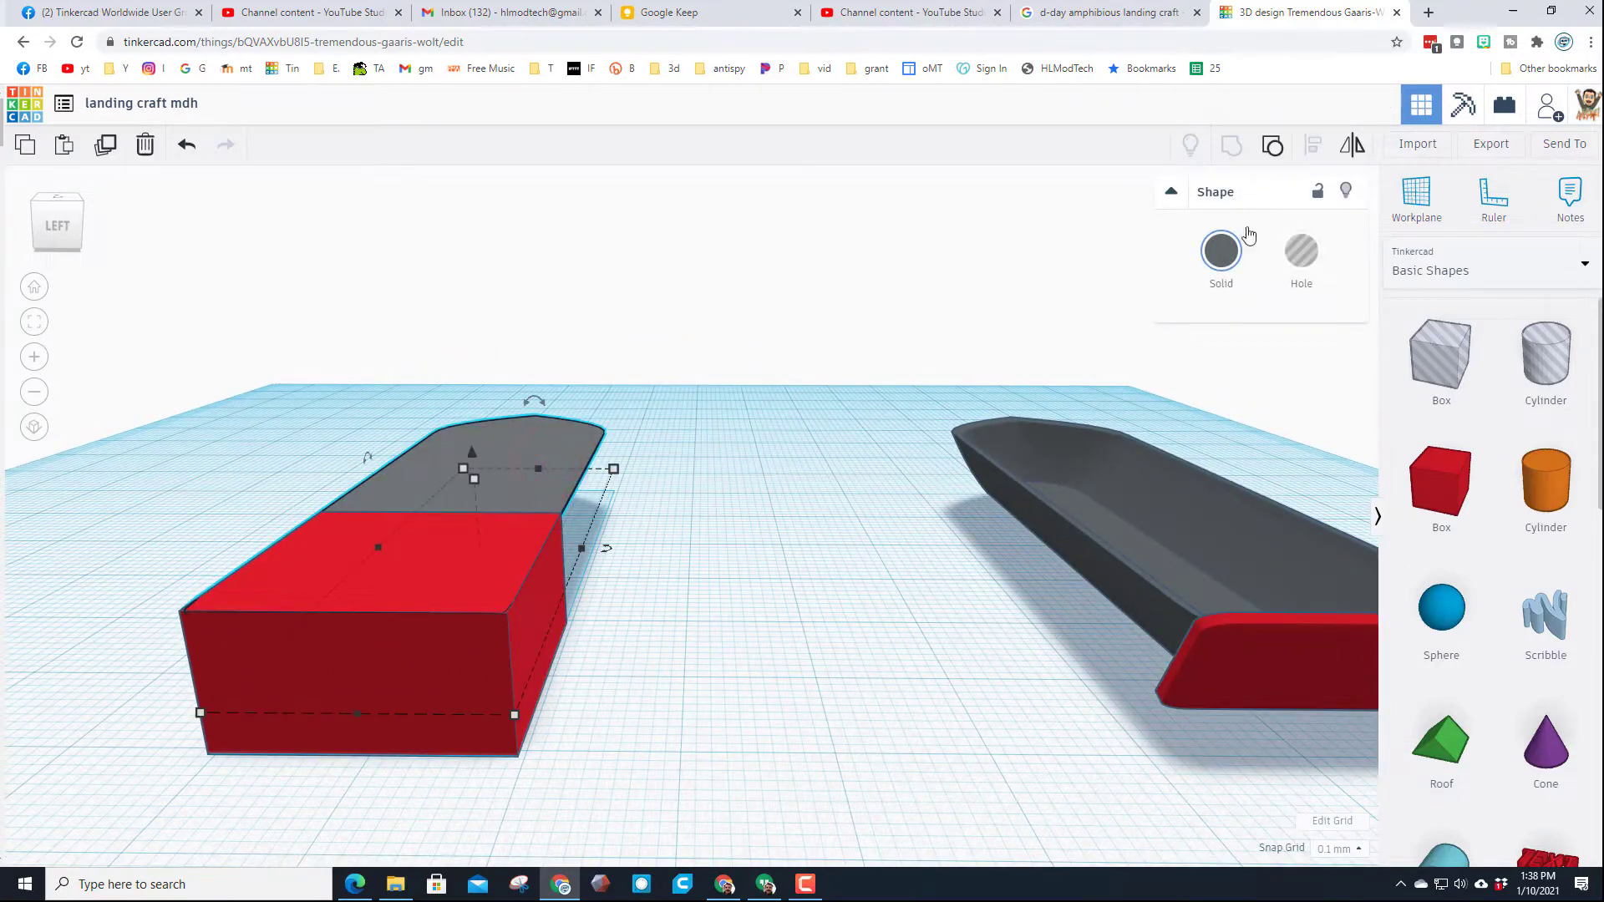
click(1314, 253)
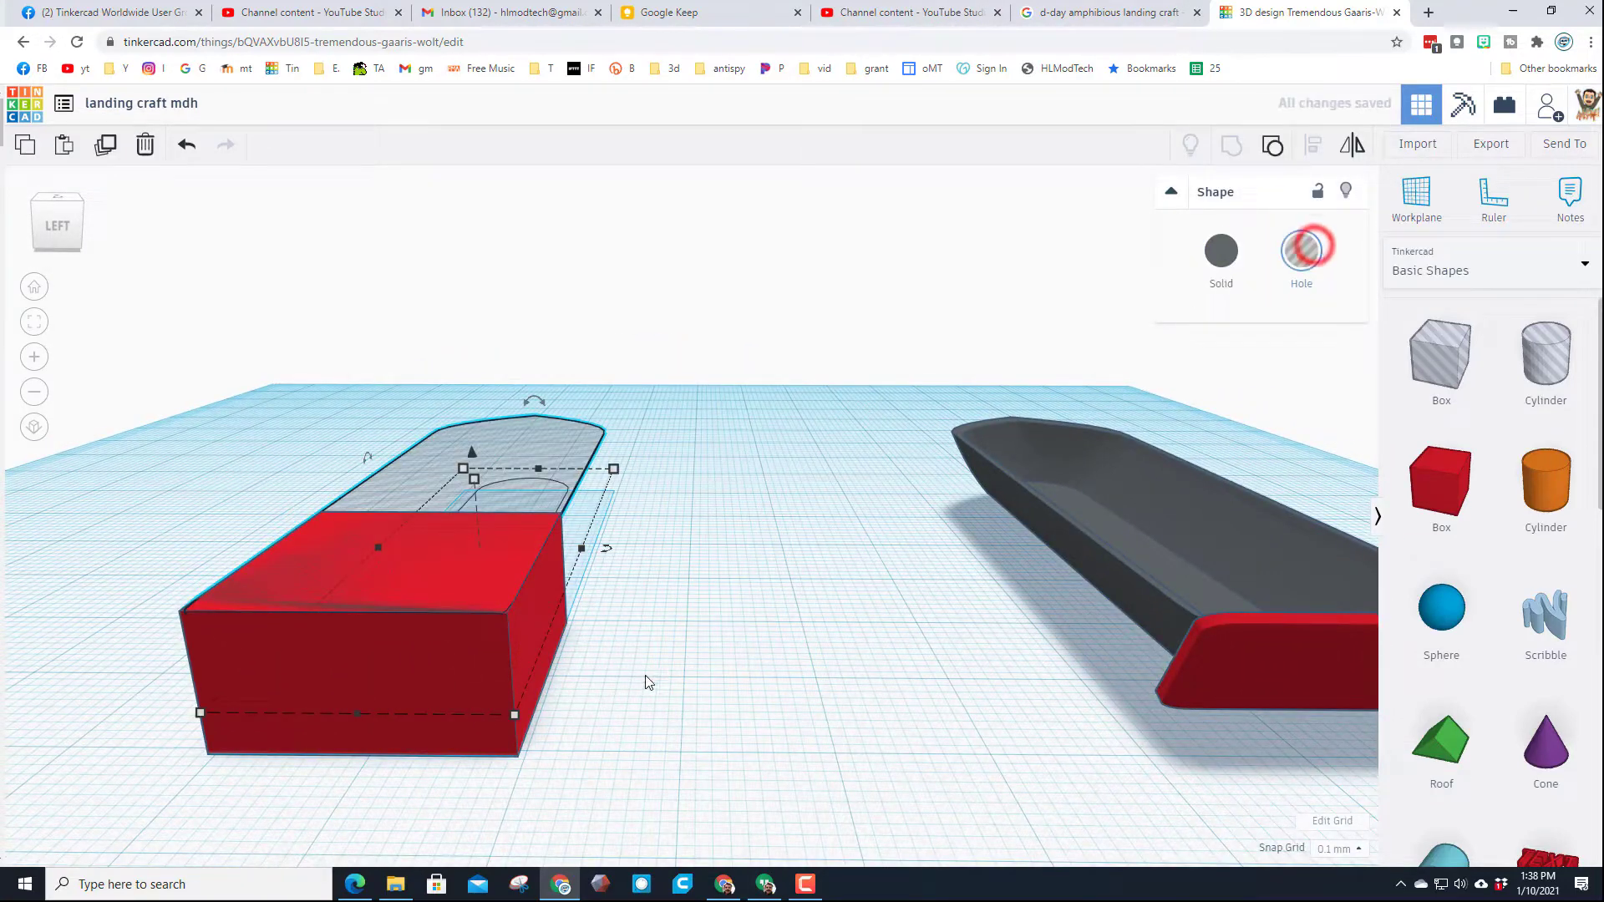
click(649, 742)
drag(589, 683, 446, 583)
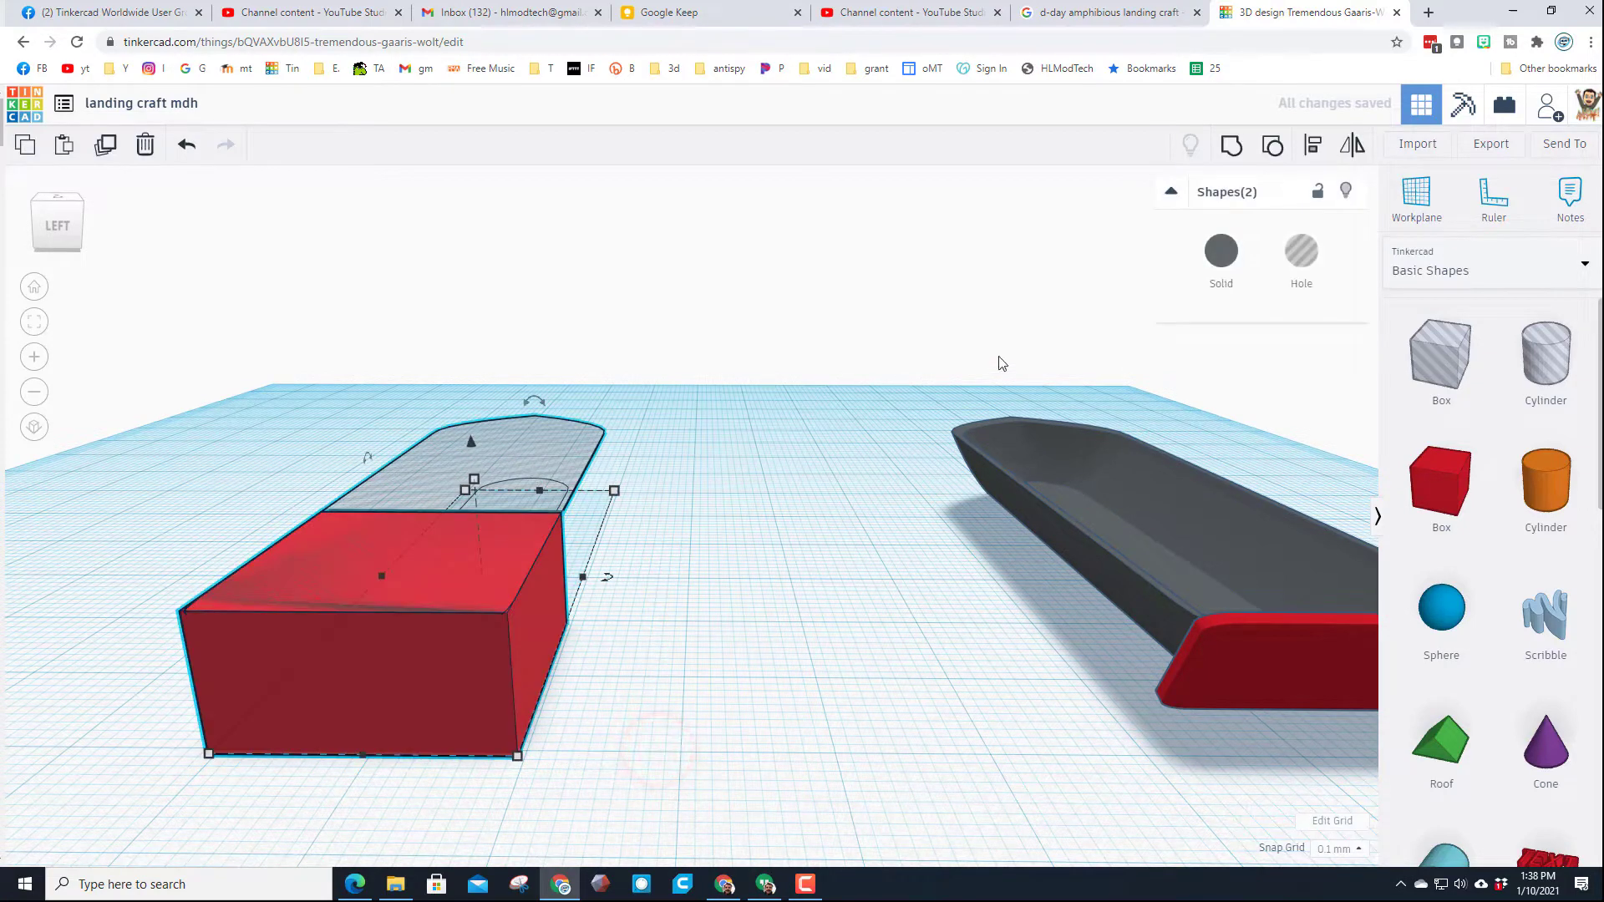
click(1243, 152)
scroll(1044, 643, down, 4)
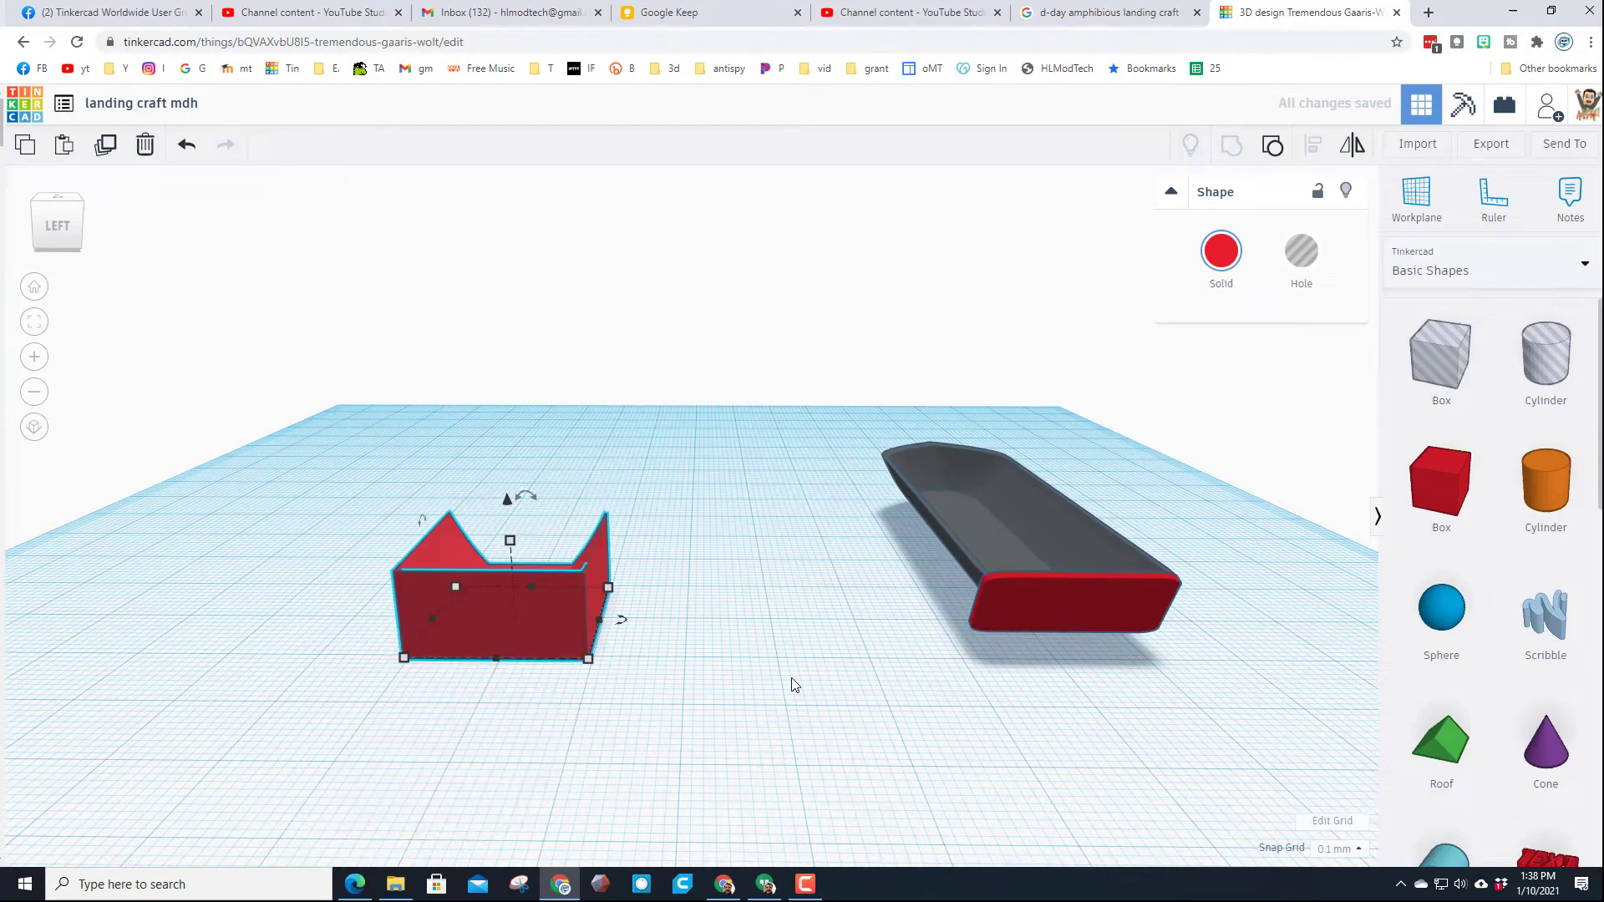
- Turn the cut box into a hole and move it over the red ramp at the front of the hollow hull
click(573, 749)
mouse_move(638, 781)
right_down()
mouse_move(732, 802)
mouse_move(795, 734)
right_up()
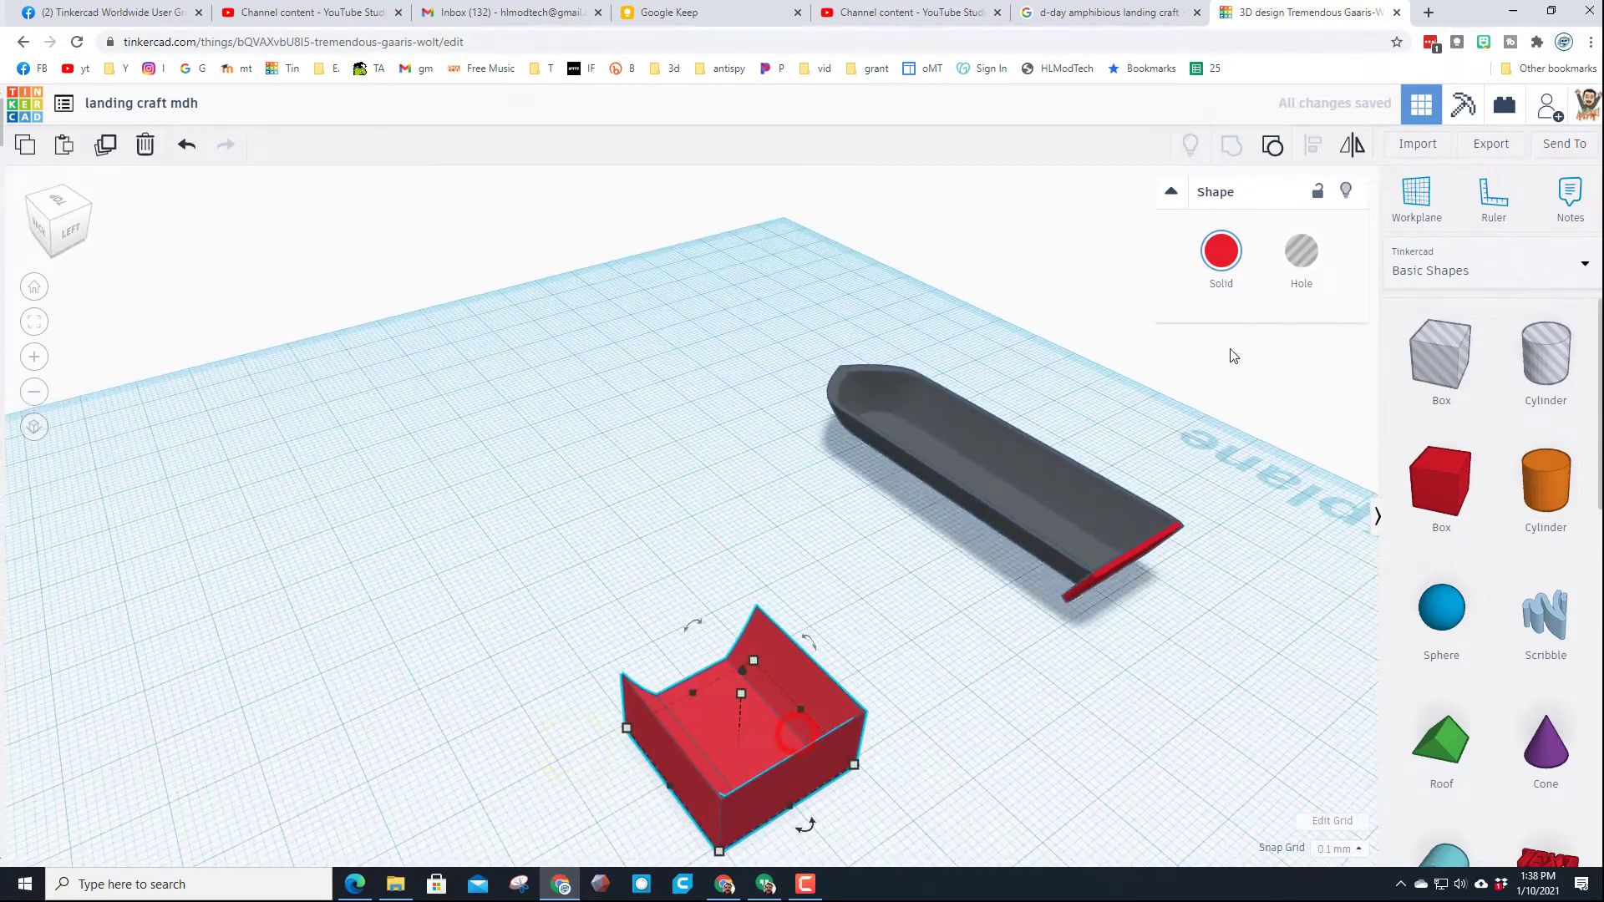
click(1293, 266)
drag(785, 785, 1175, 621)
right_drag(1181, 680, 927, 724)
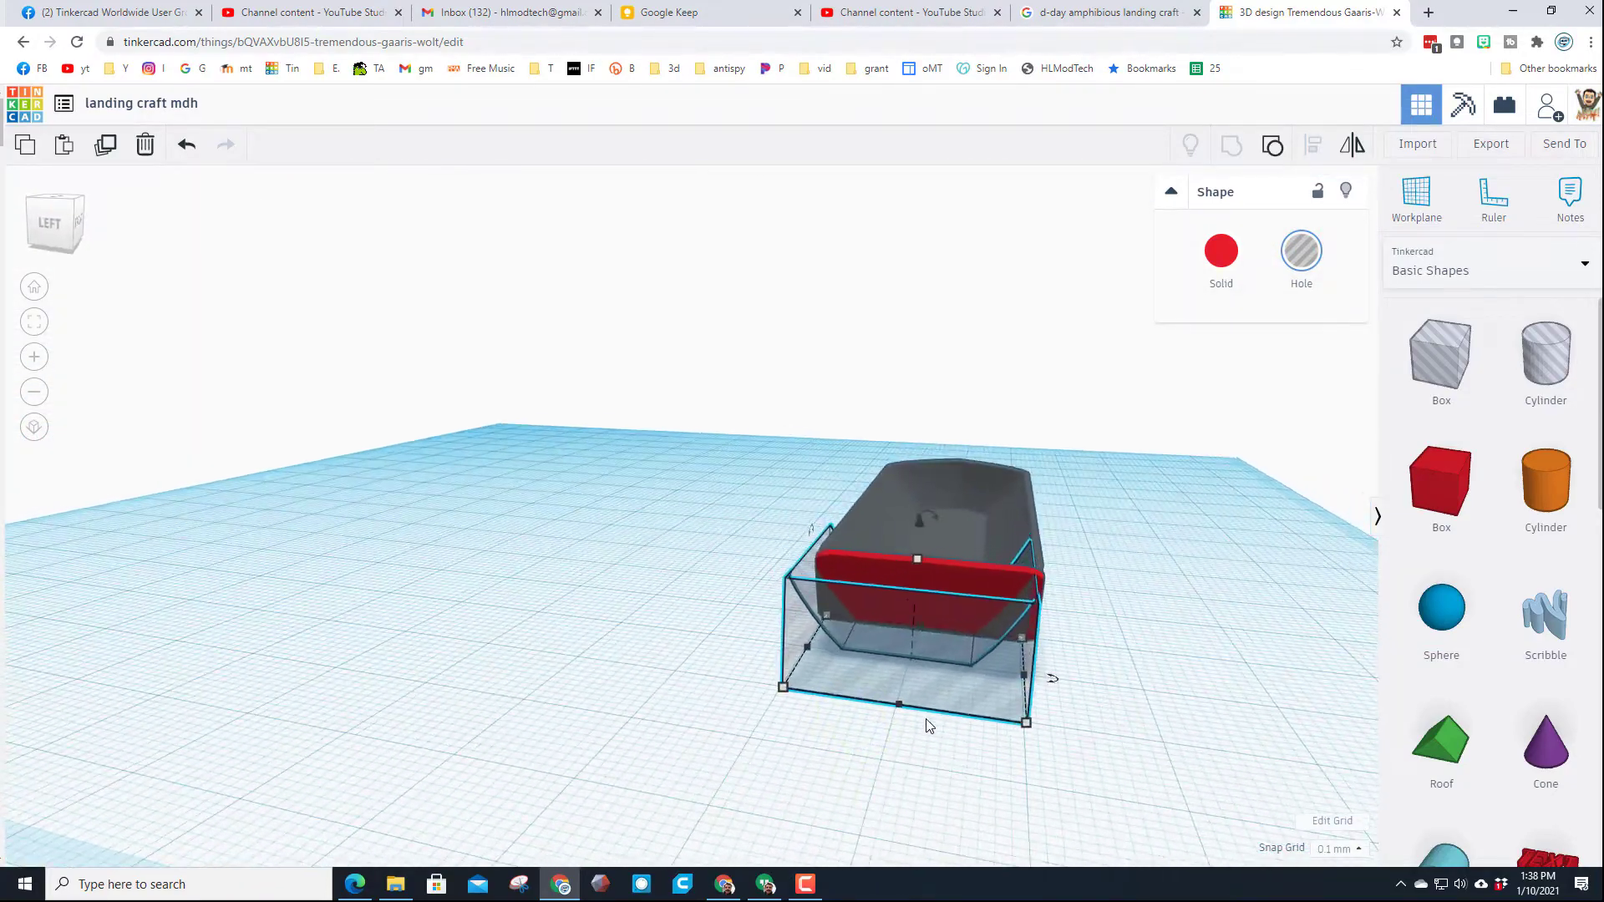
- Align the cutter hole and the red ramp on their centers across the hull's width
shift+click(885, 574)
click(1313, 148)
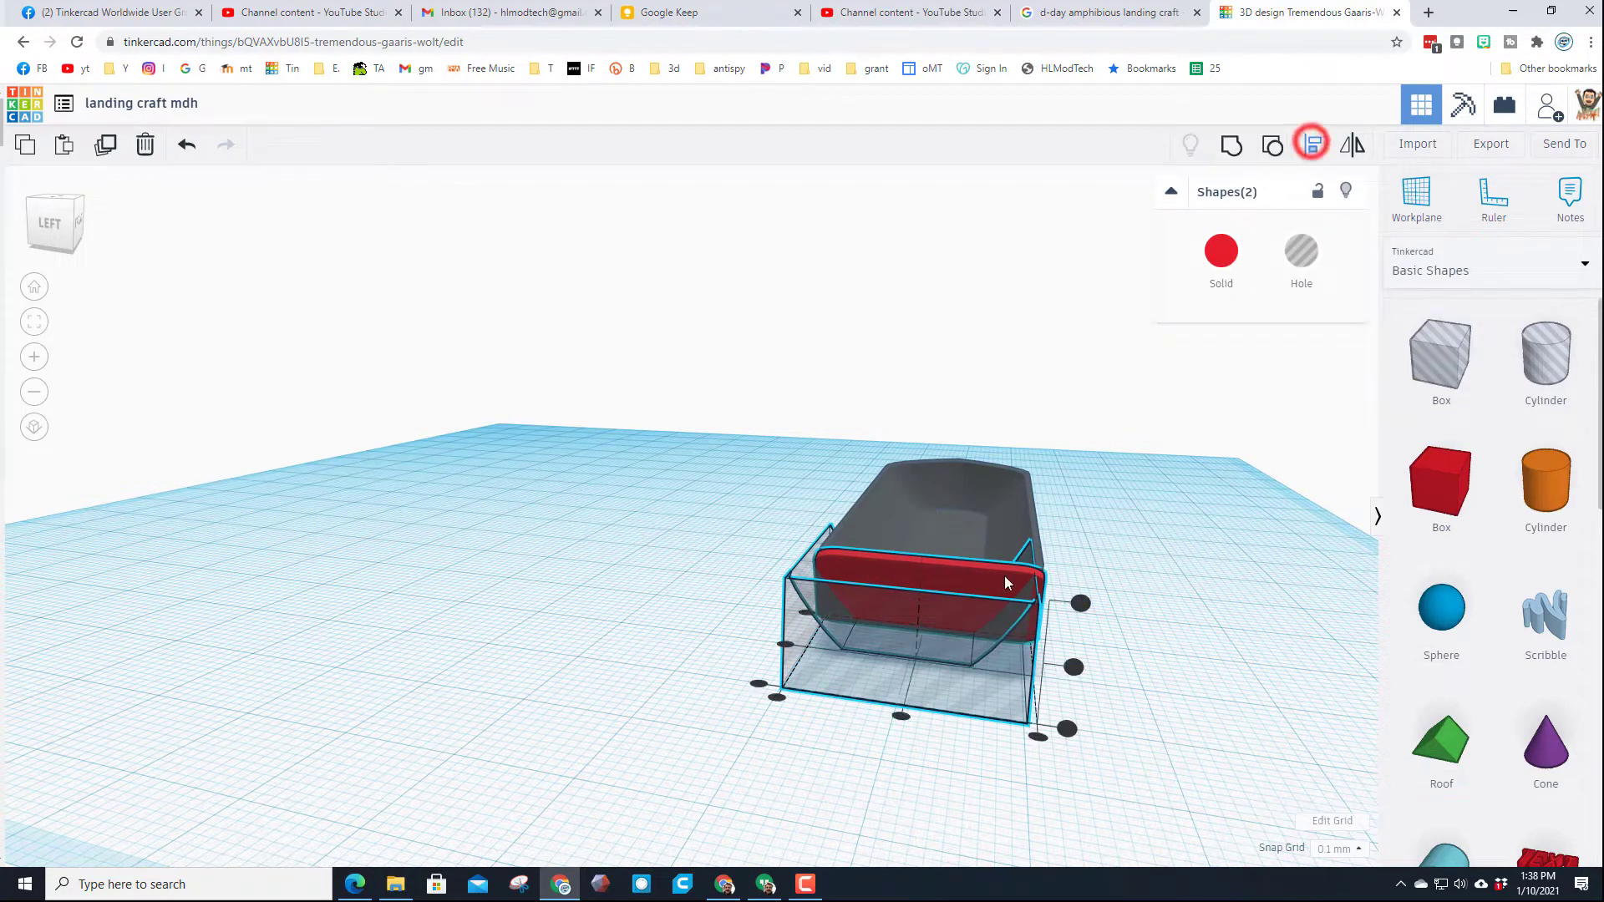
click(899, 722)
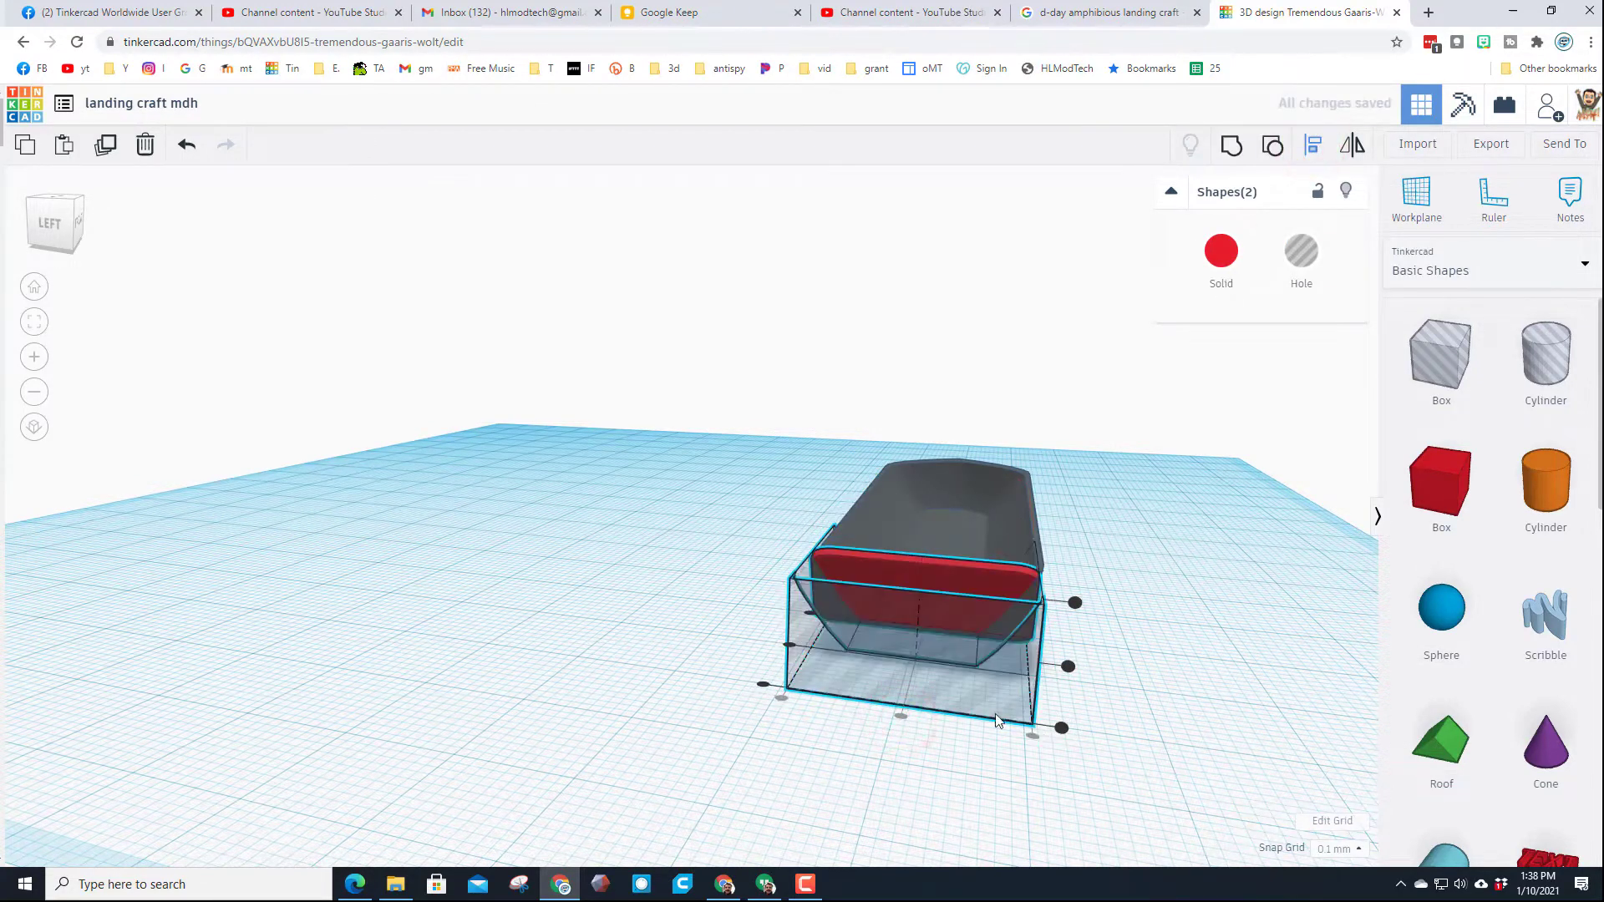
click(1153, 693)
right_drag(1153, 693, 1011, 694)
- Group the red ramp with the cutter hole to trim the ramp to the hull's profile
click(835, 585)
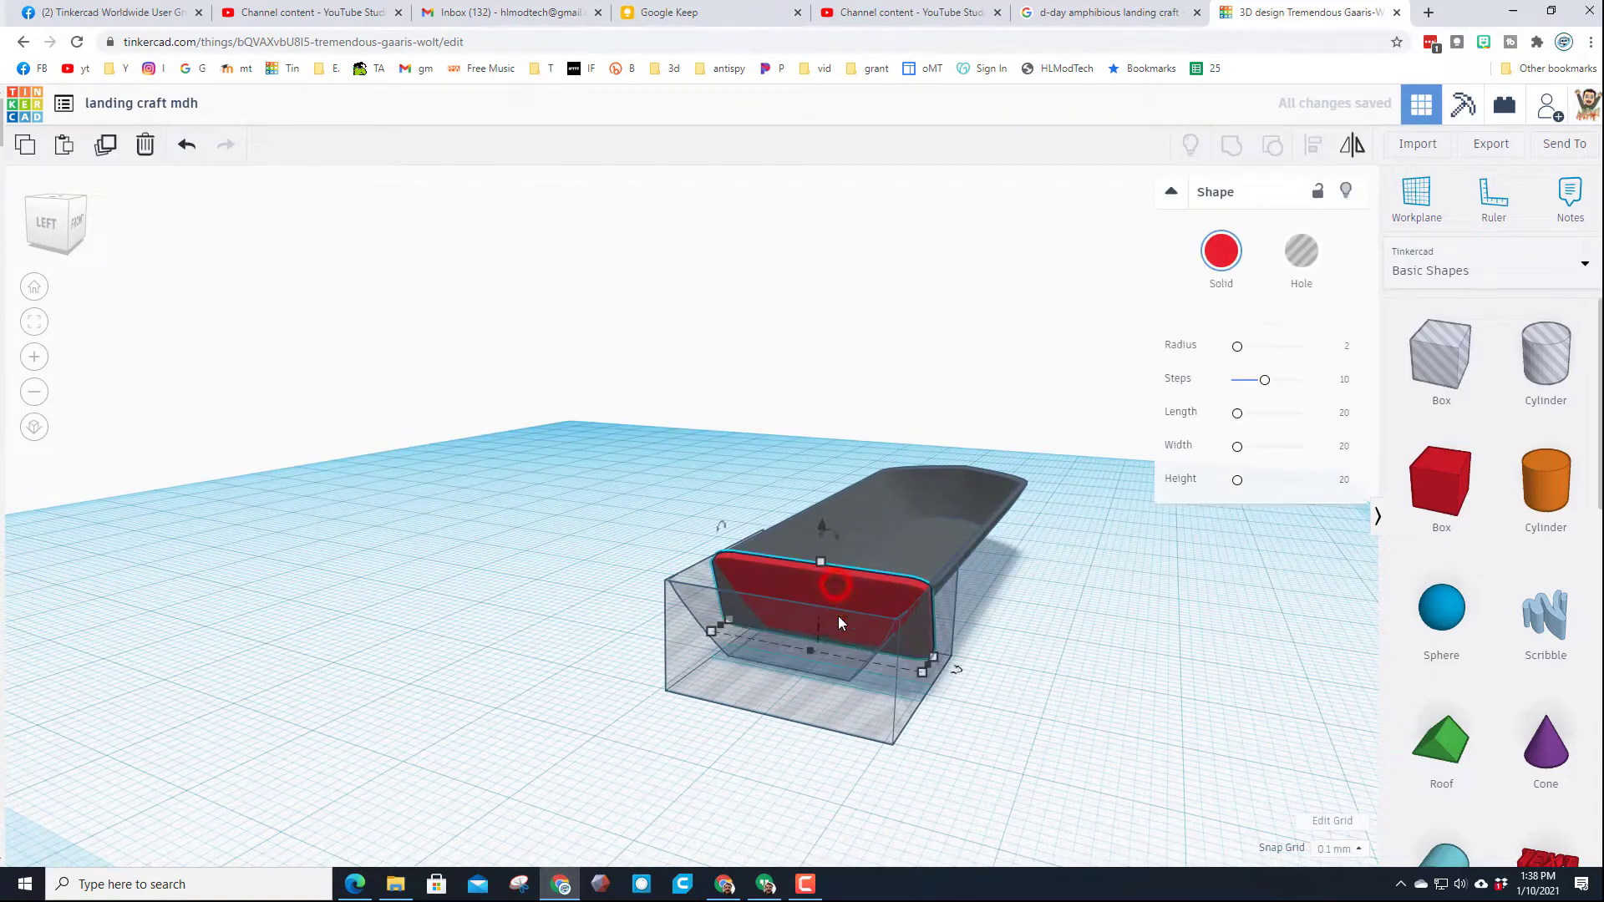
shift+click(832, 719)
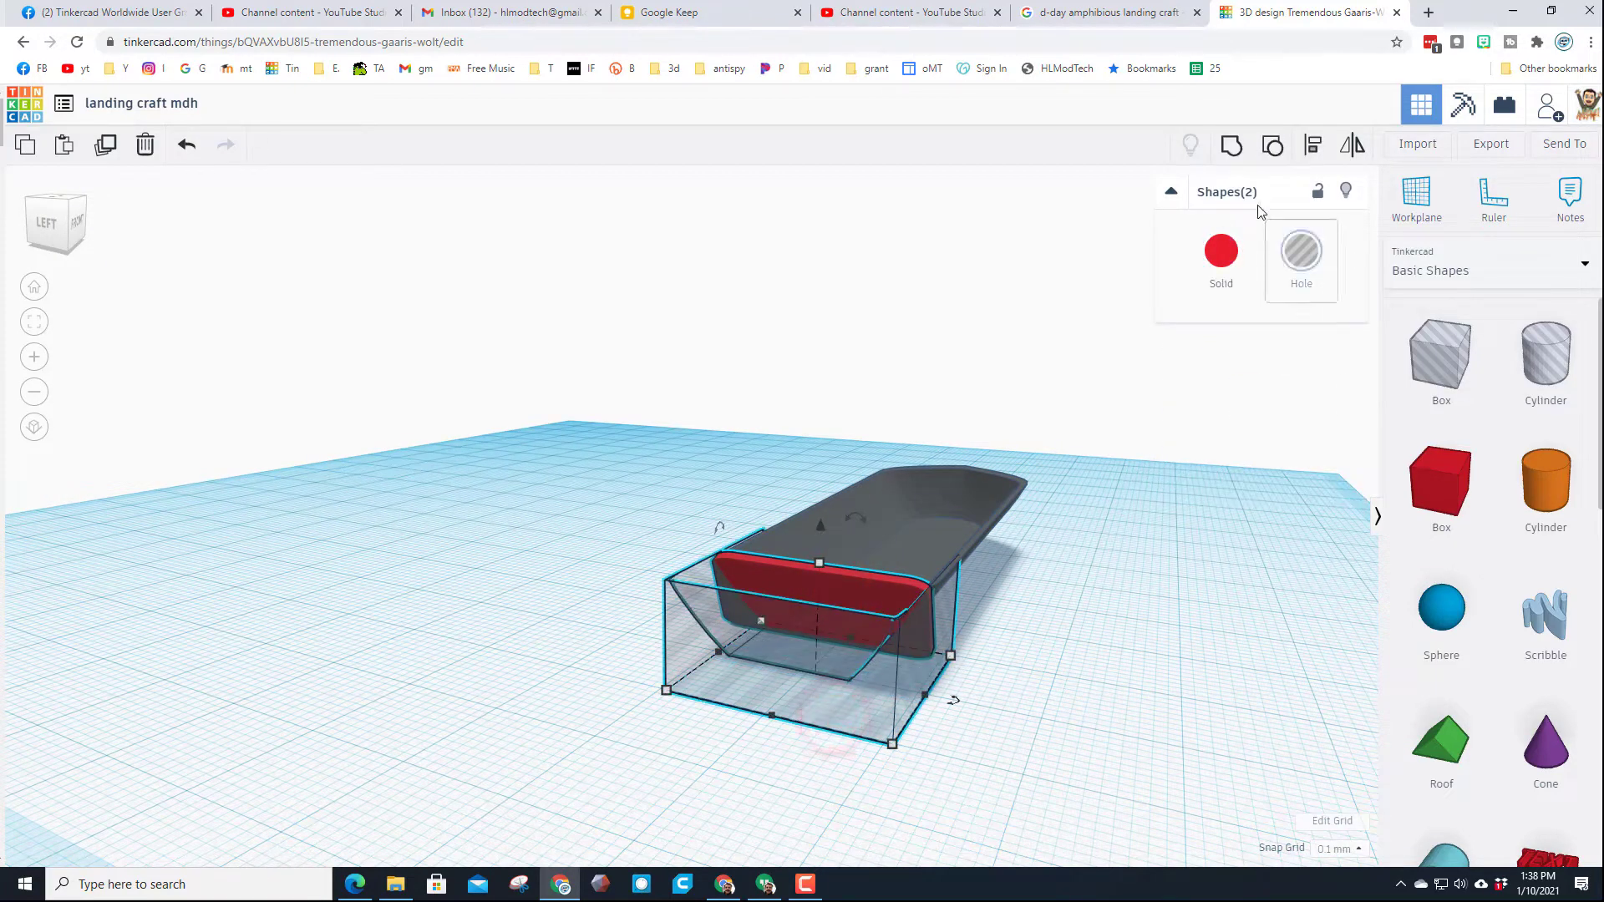
click(1233, 147)
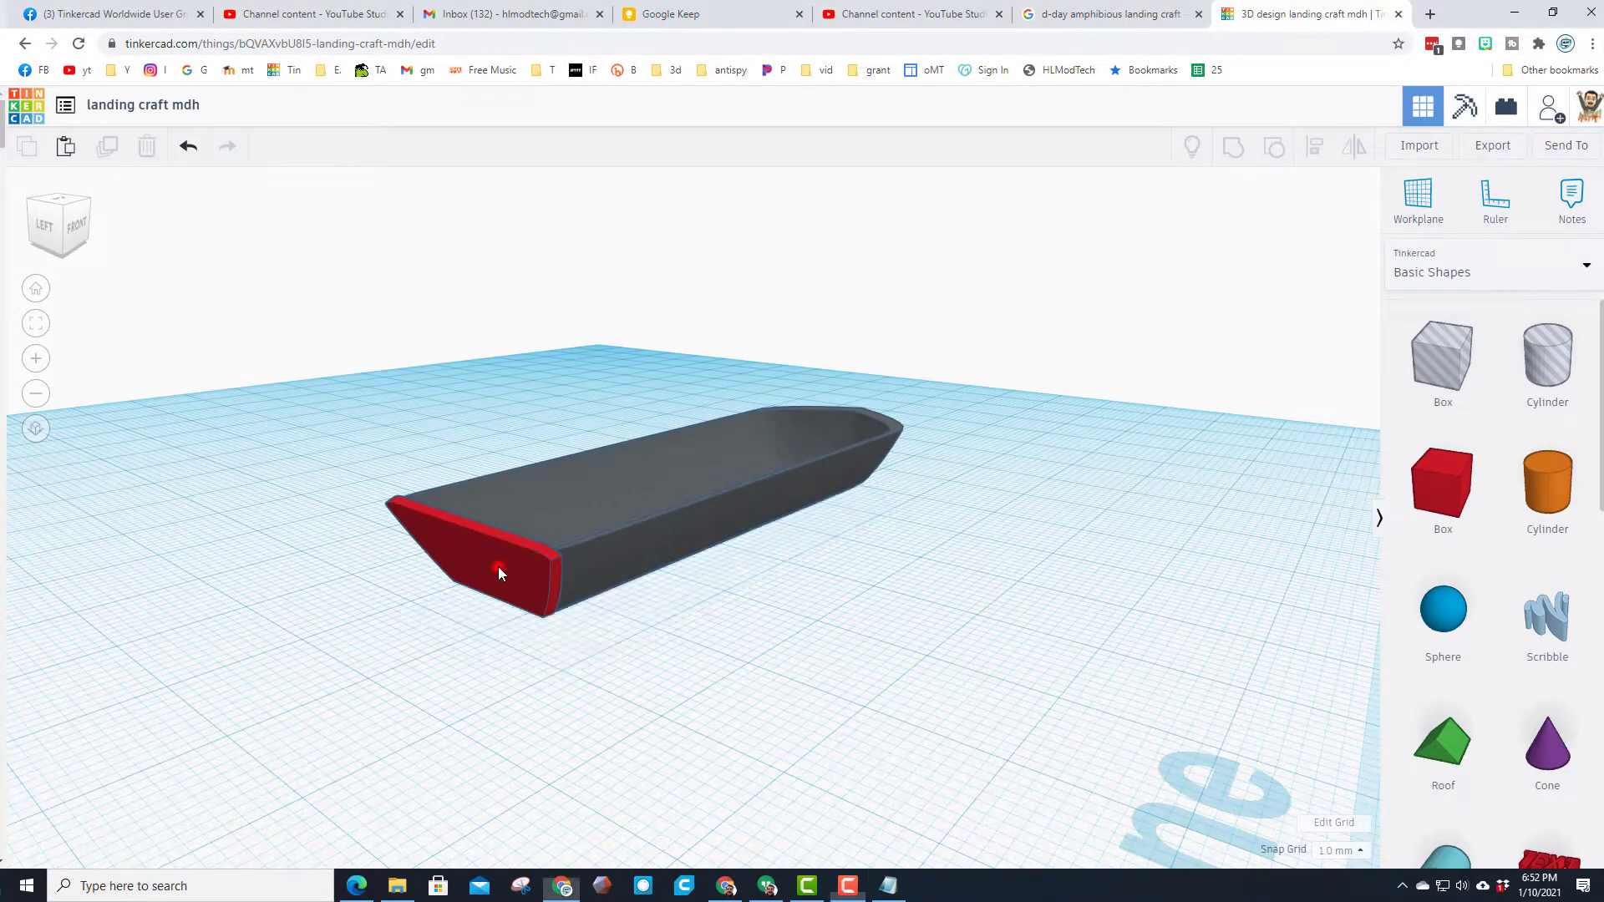
- Color the trimmed front ramp dark gray to match the hull
click(499, 573)
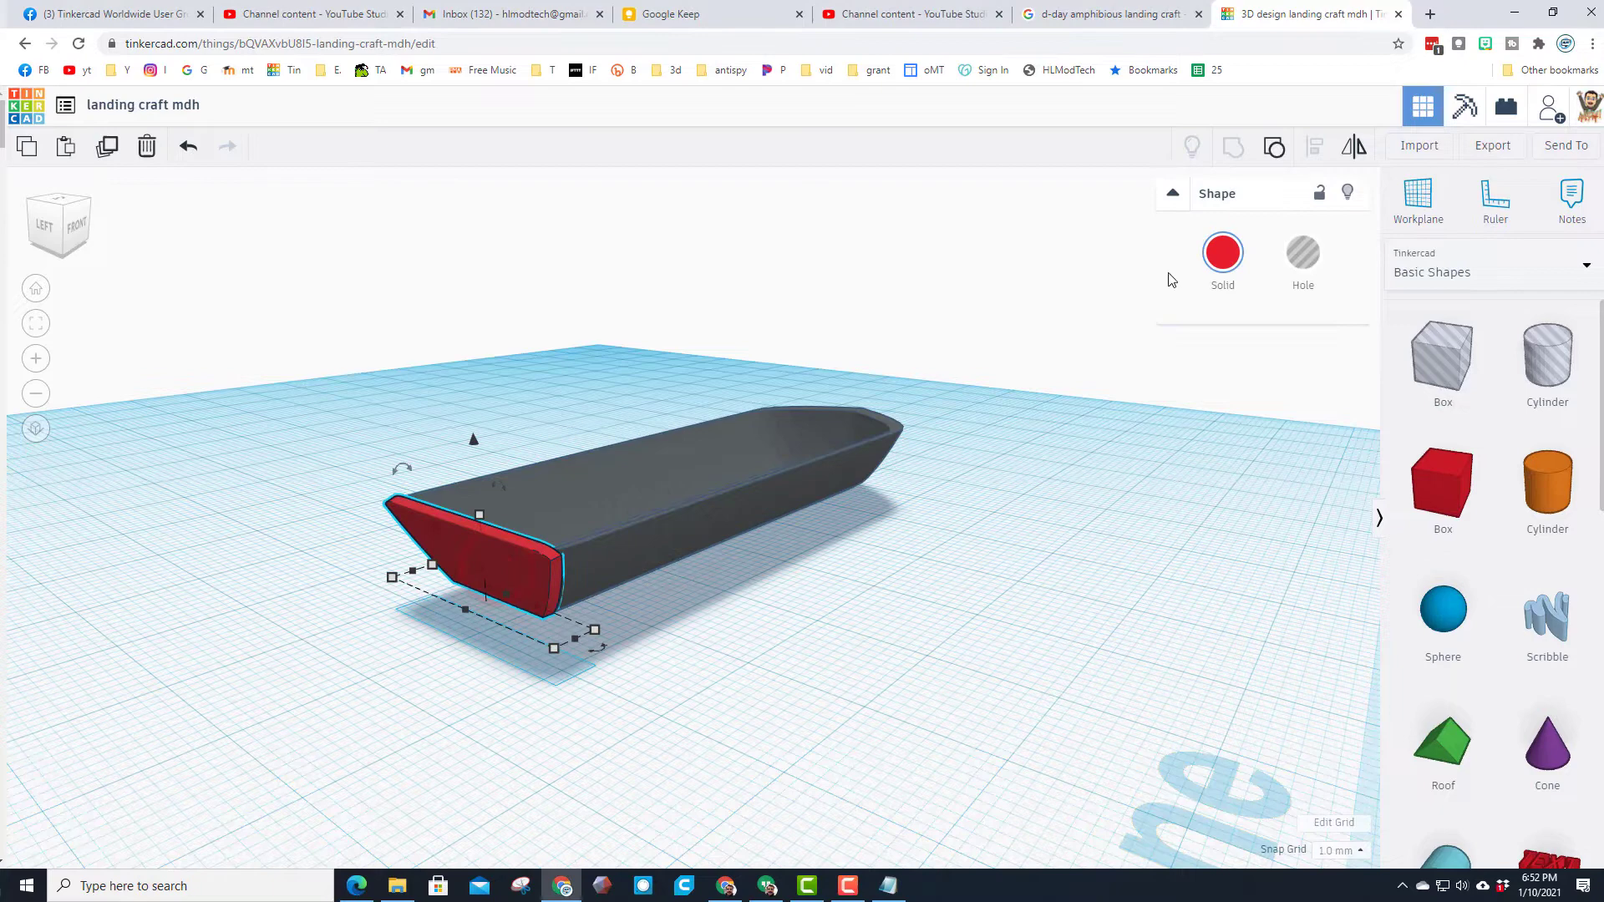
click(1216, 255)
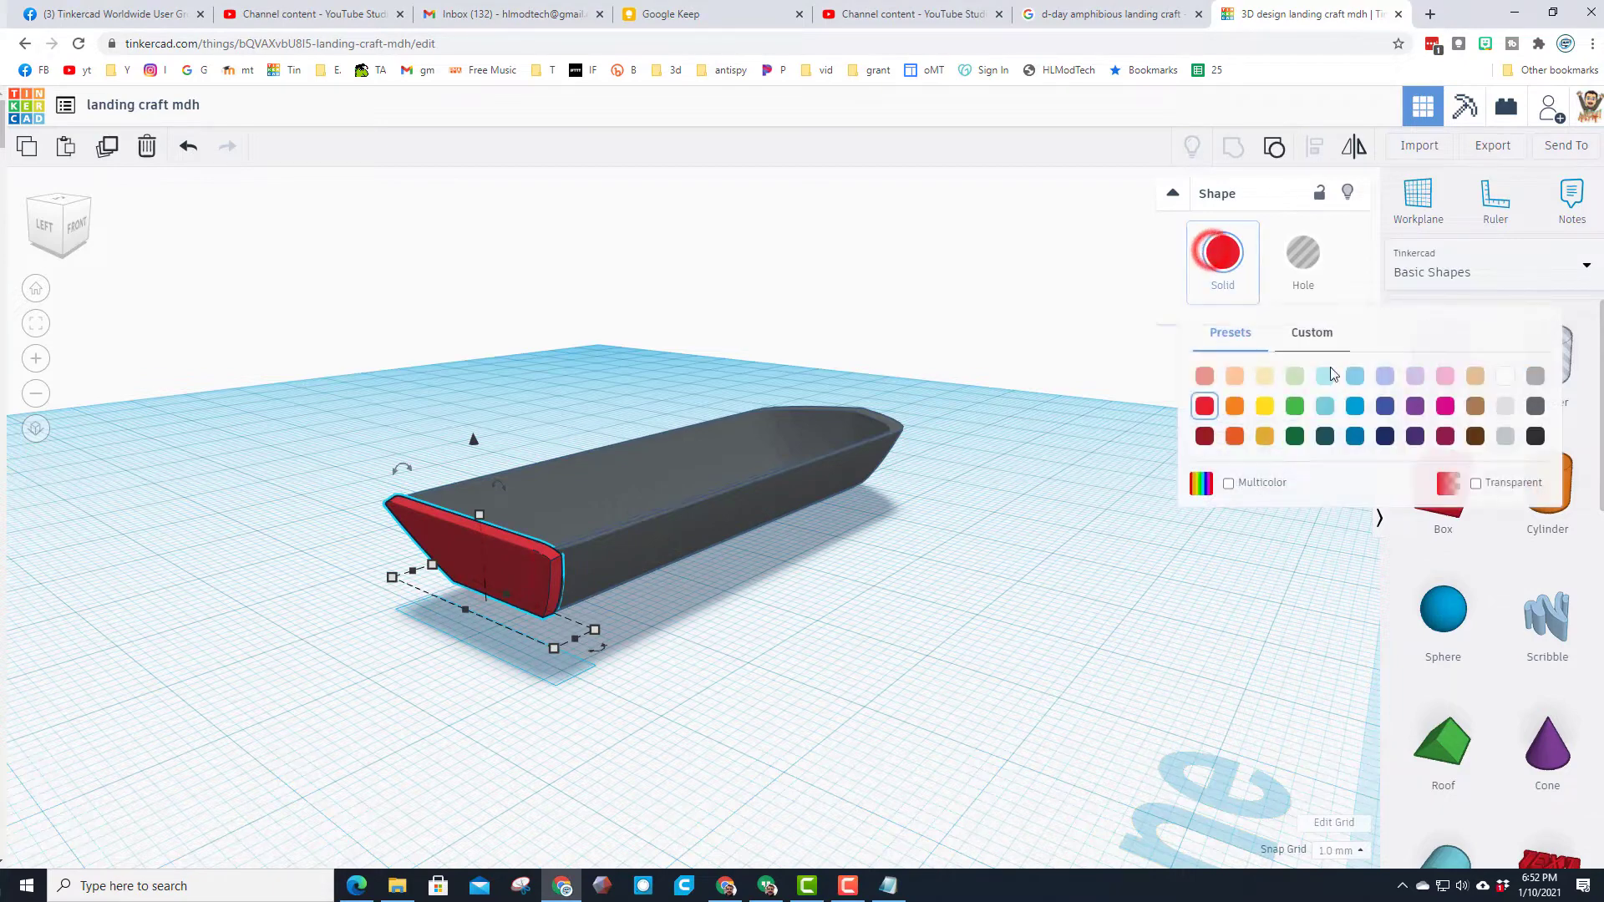
click(1537, 407)
- Place a workplane on the ramp's front face and stretch the ramp upward to about 10.17 mm
click(1418, 194)
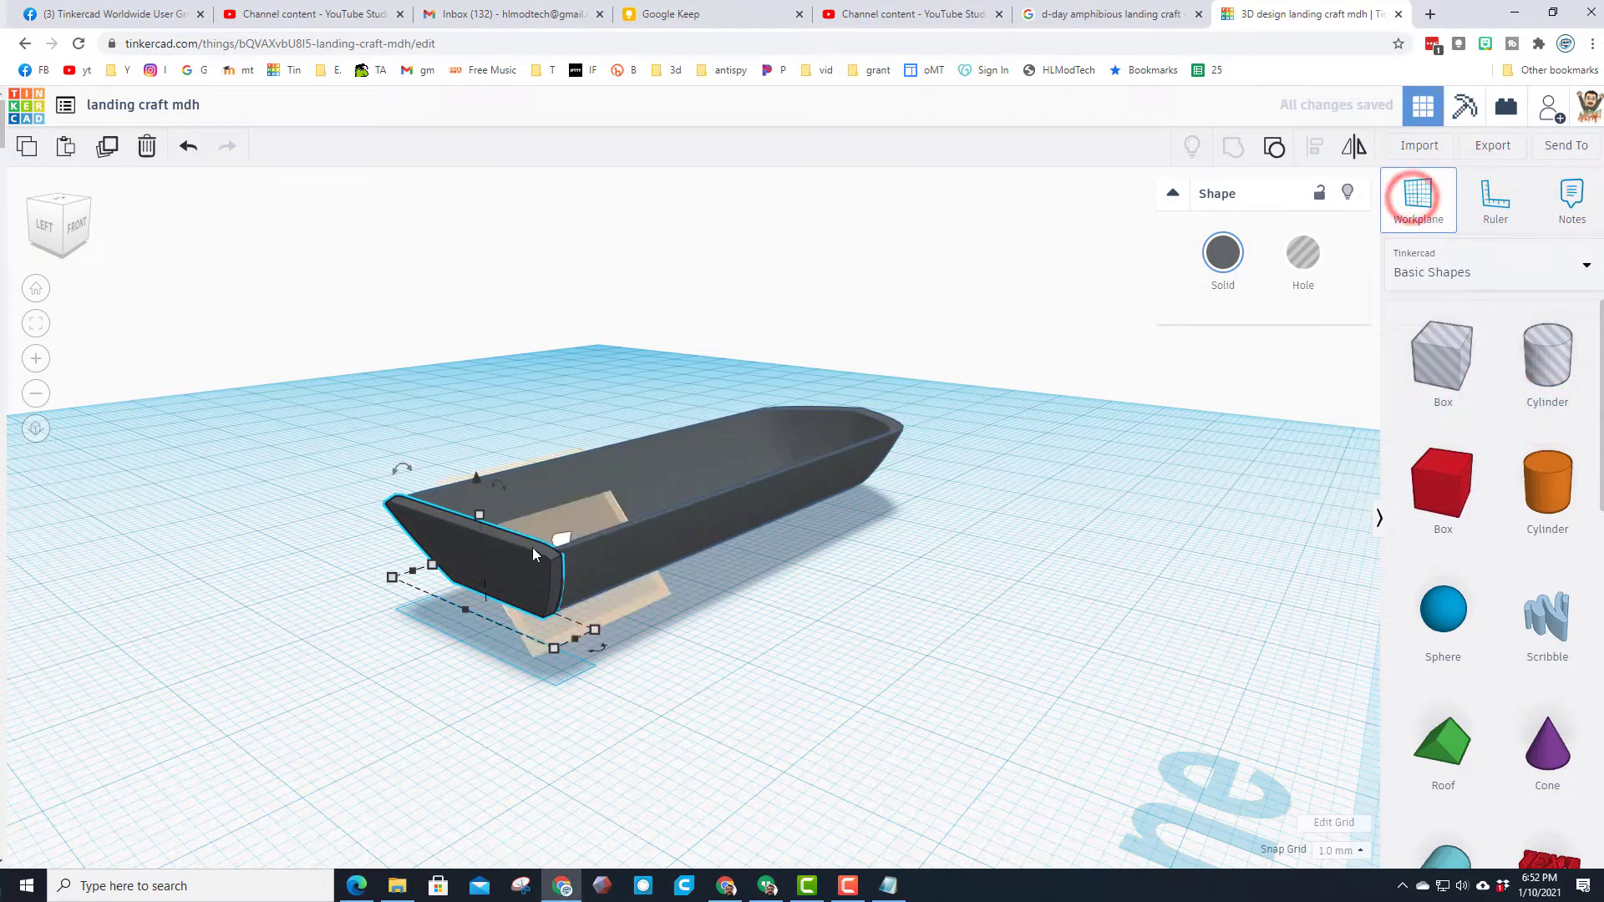
click(494, 554)
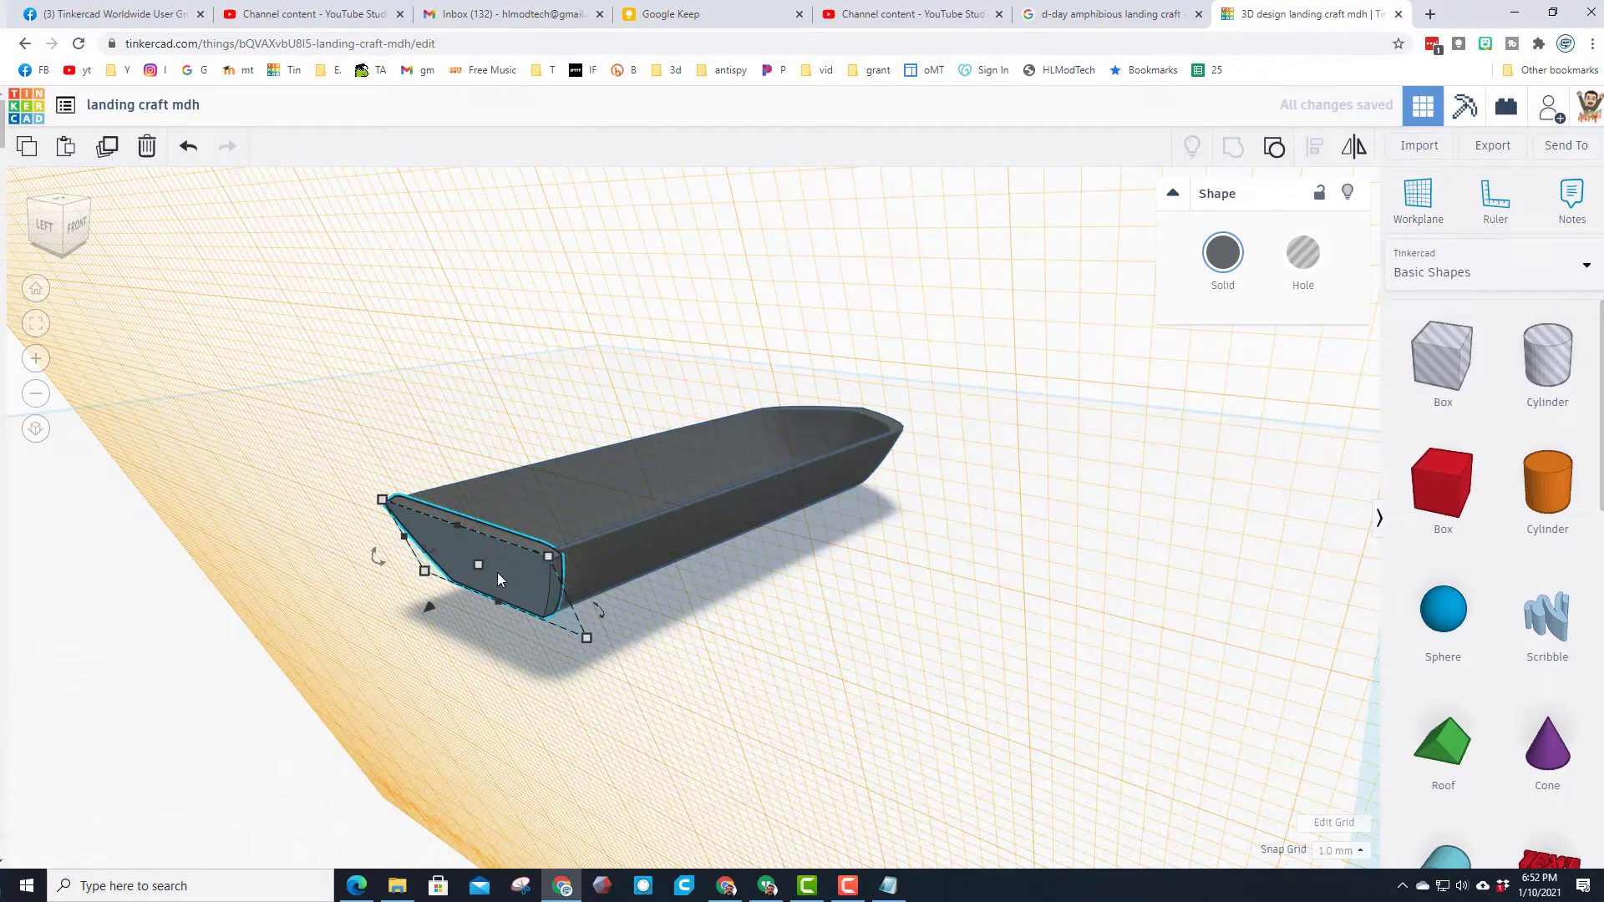
drag(458, 523, 451, 508)
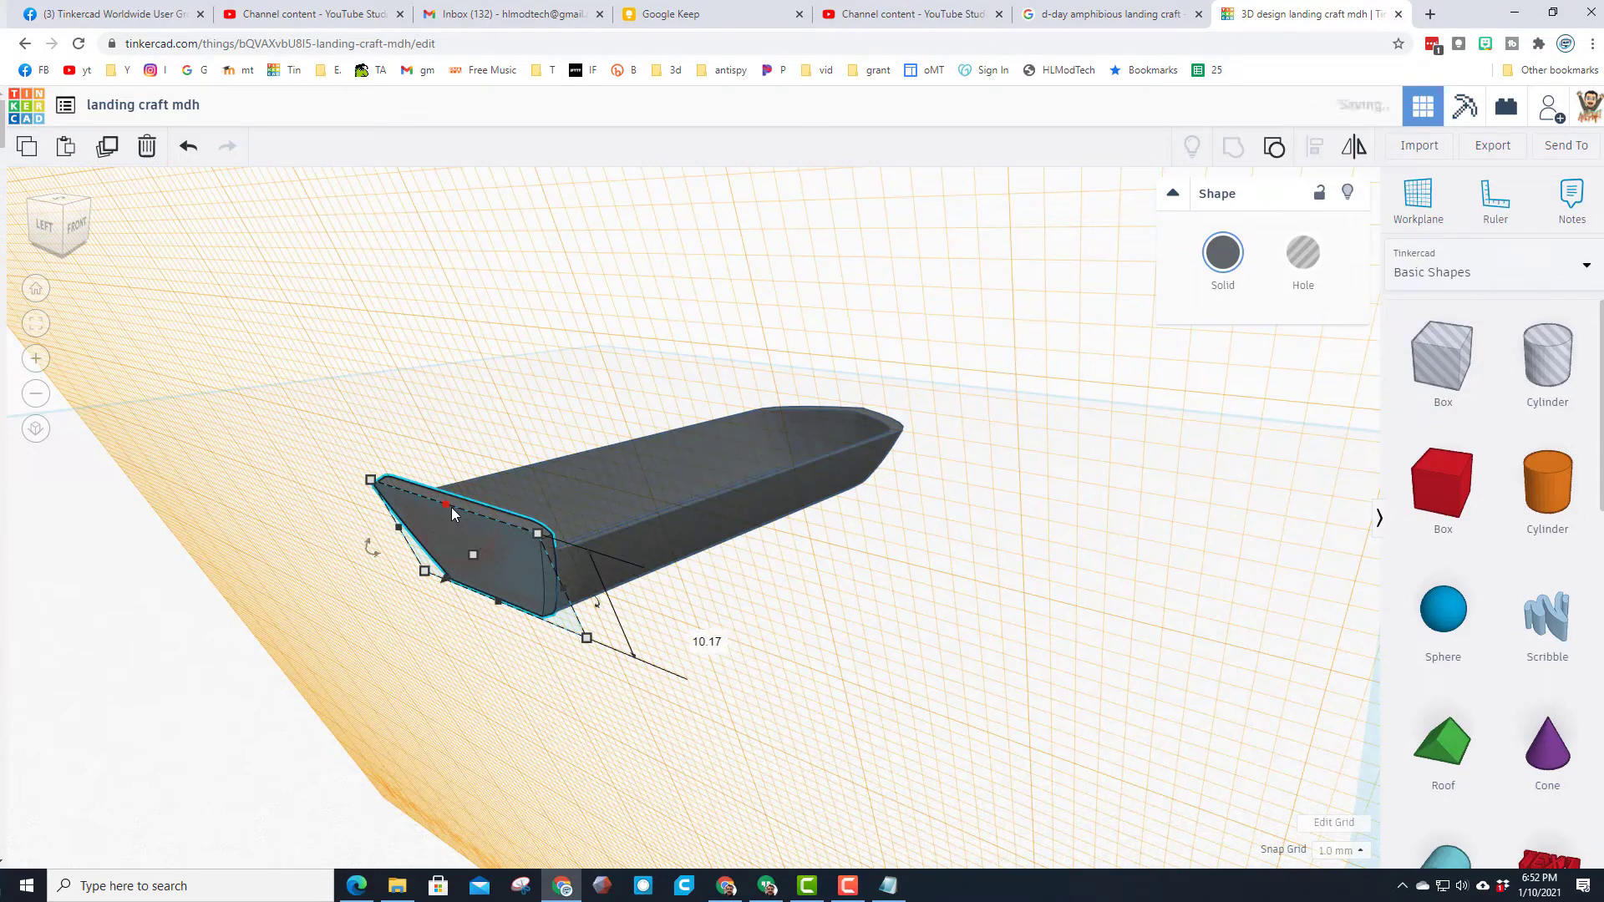
- Set the workplane on the hull's inside floor and add a solid box near the rounded stern end
click(609, 555)
mouse_move(695, 562)
right_down()
mouse_move(479, 579)
mouse_move(694, 568)
right_up()
key(w)
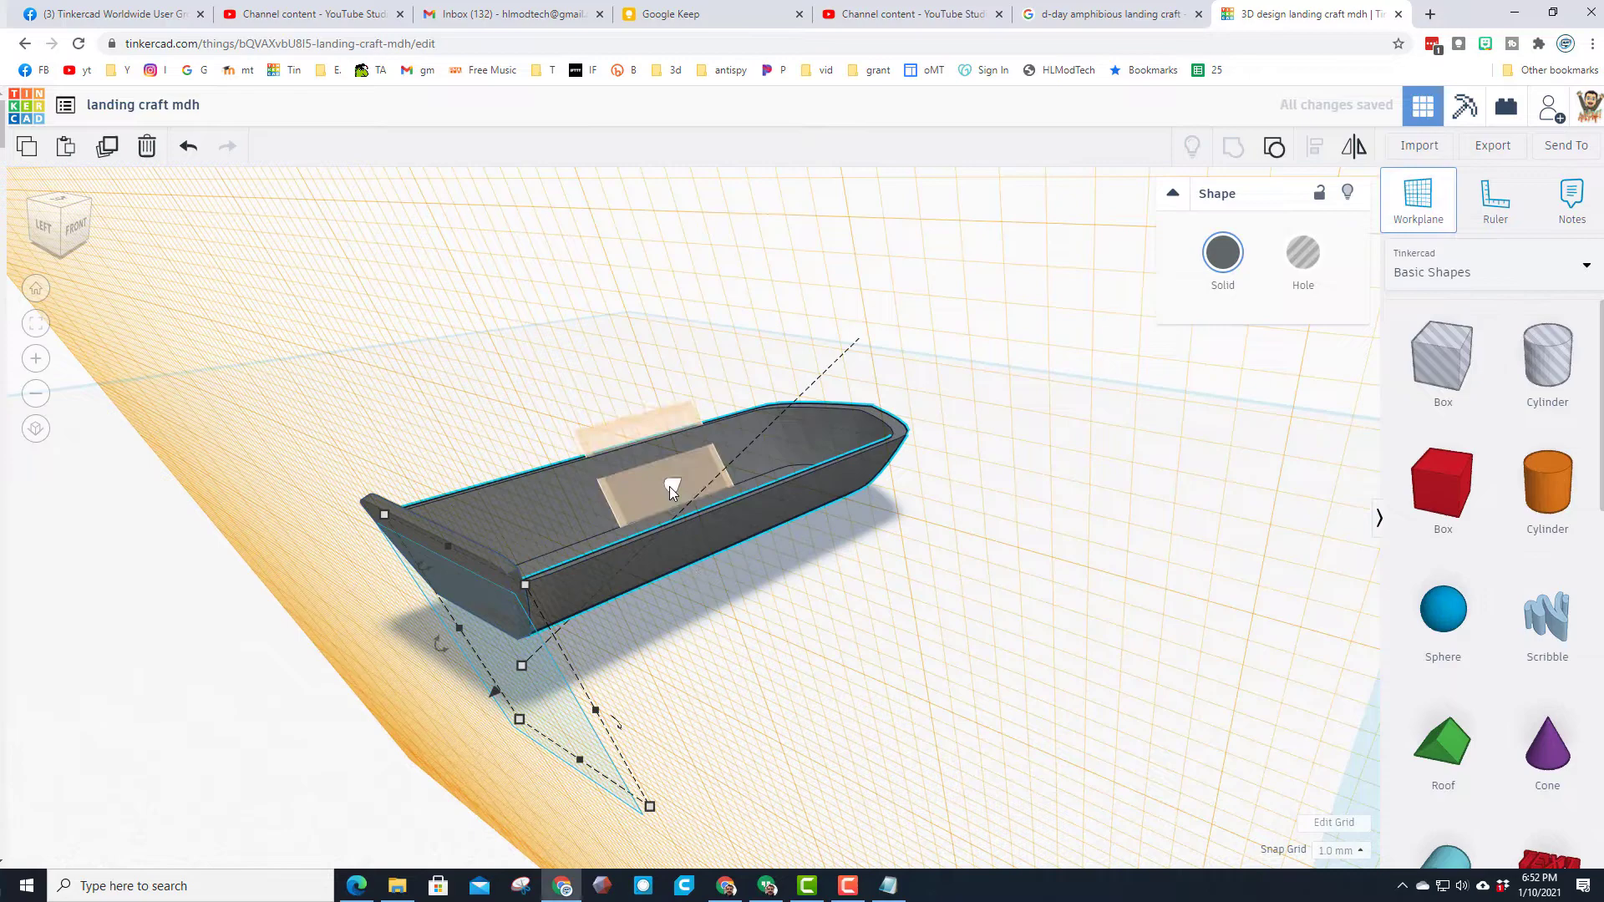
click(675, 519)
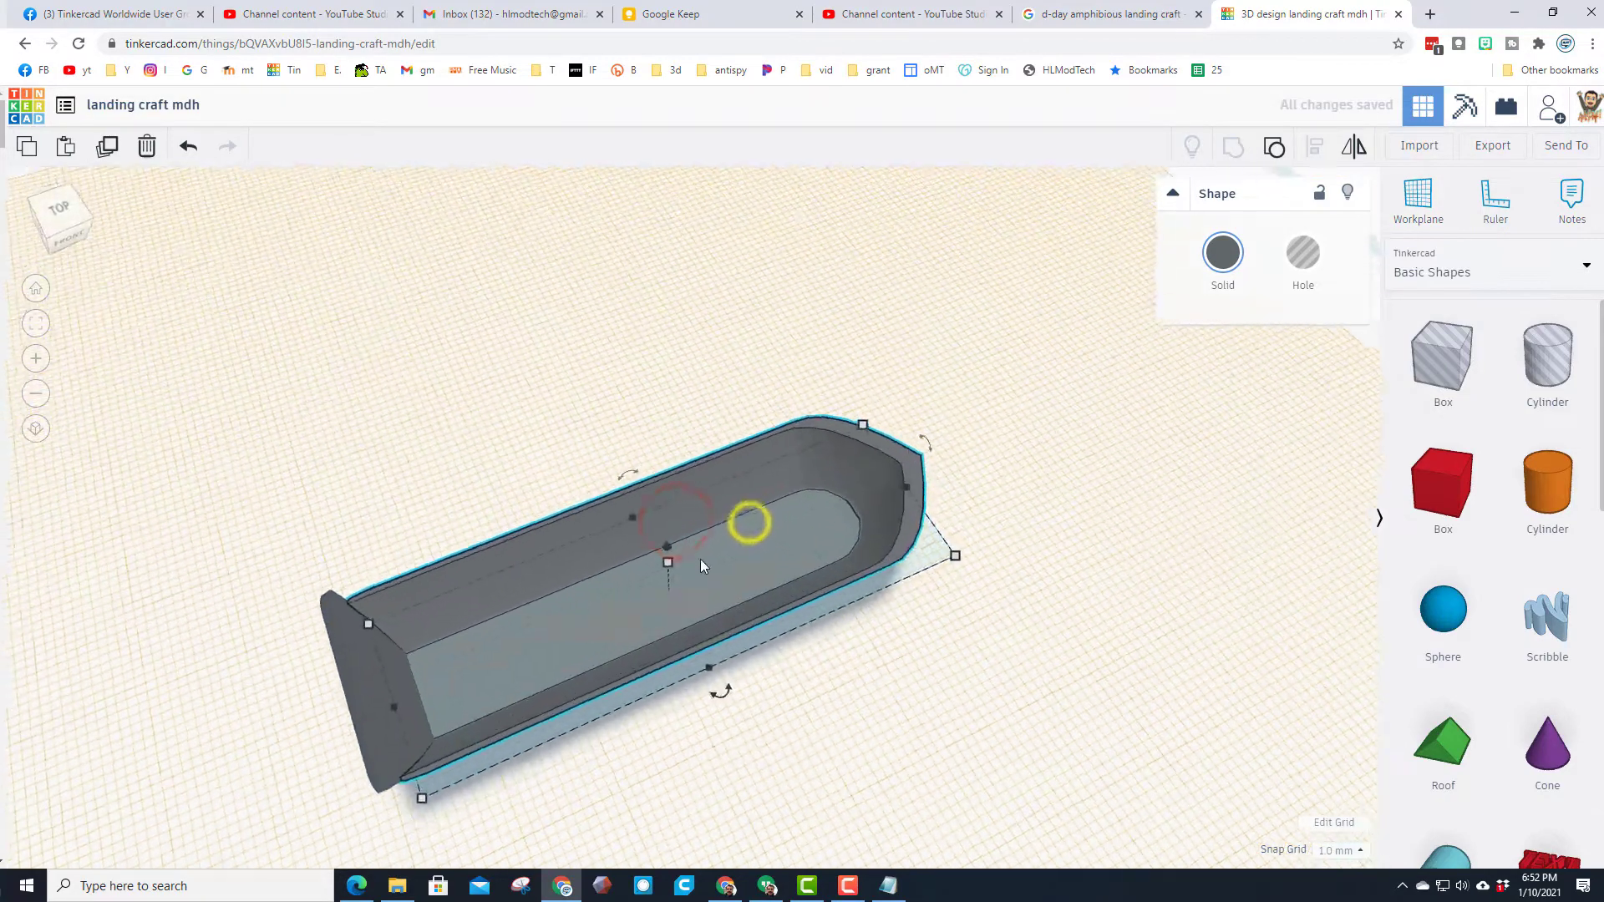
drag(1476, 505, 814, 570)
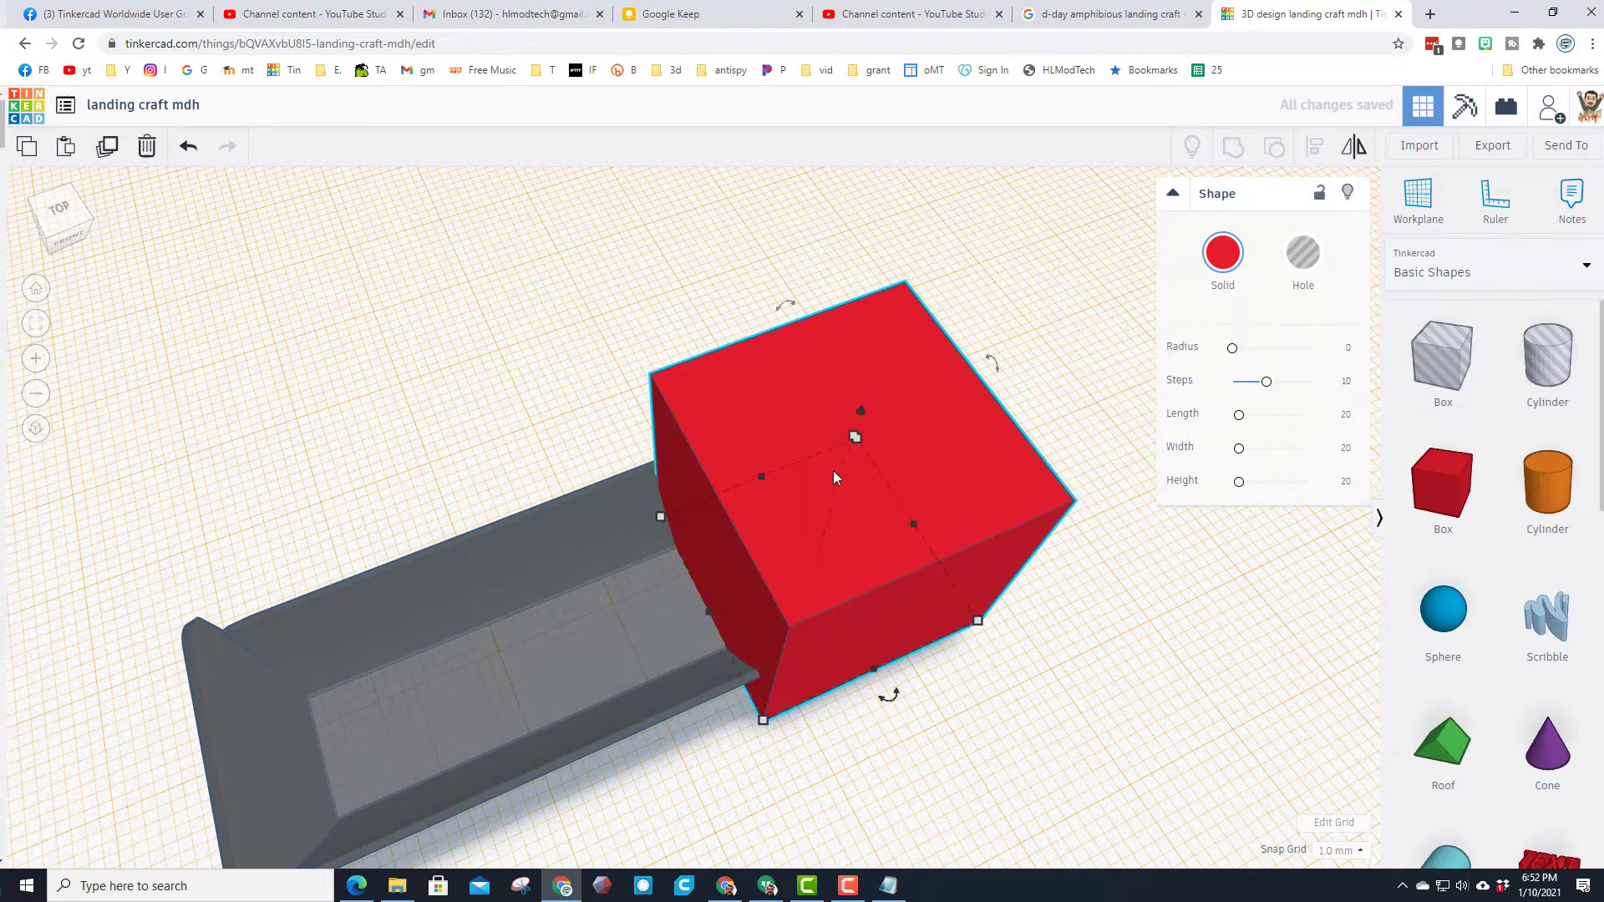
- Shrink the box into a small, low block on the hull floor near the stern and round it with radius 2
drag(853, 437, 865, 538)
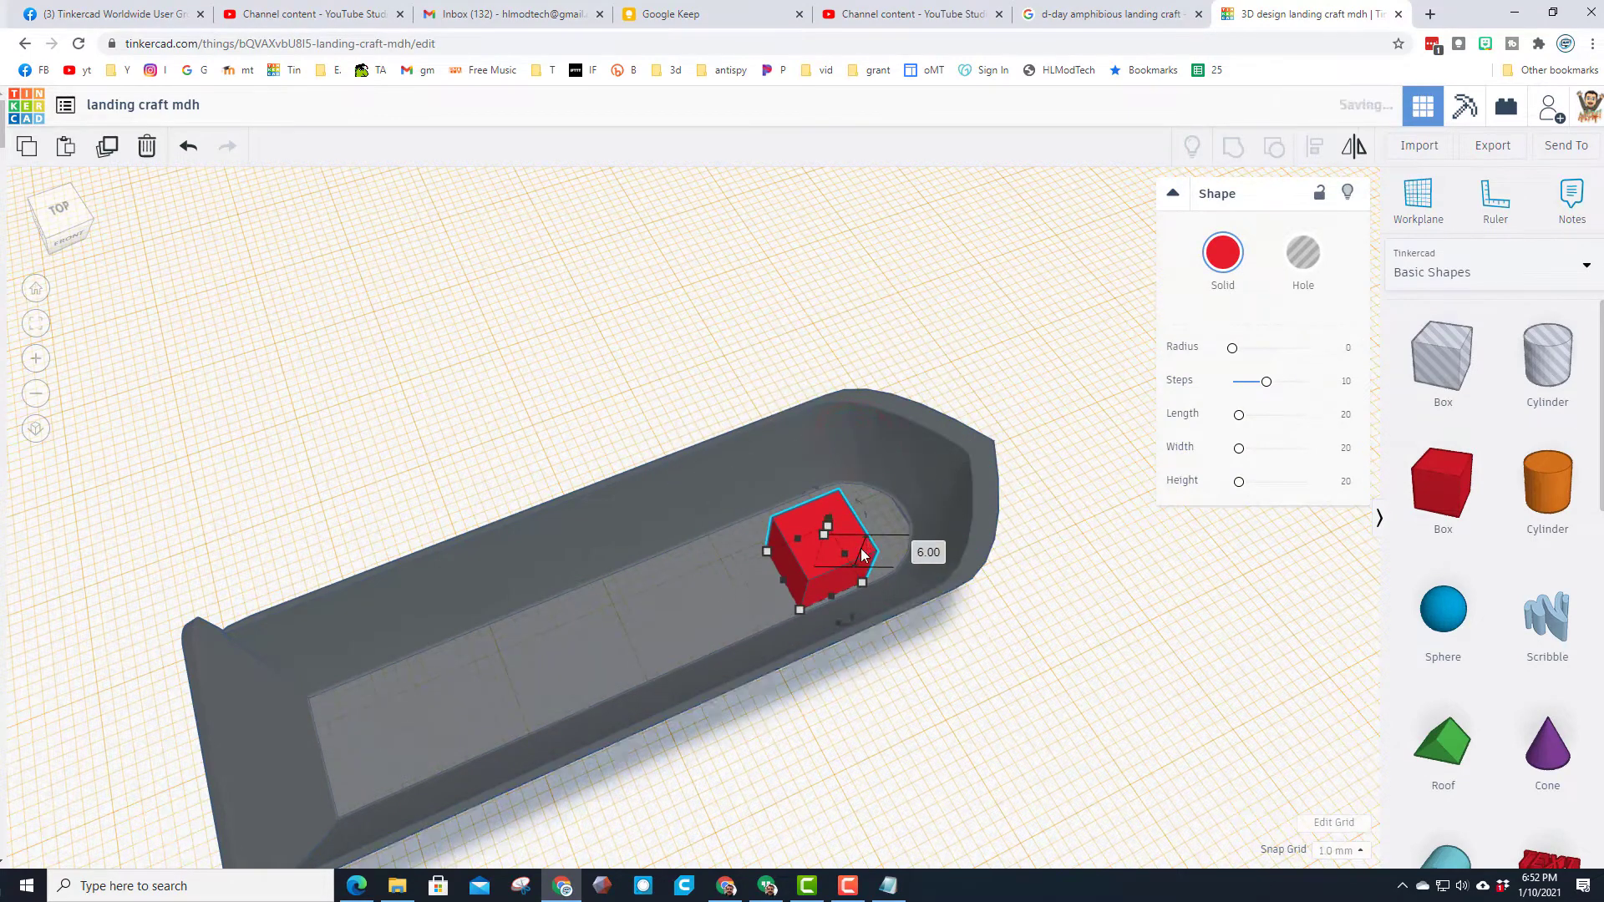
drag(784, 590, 815, 548)
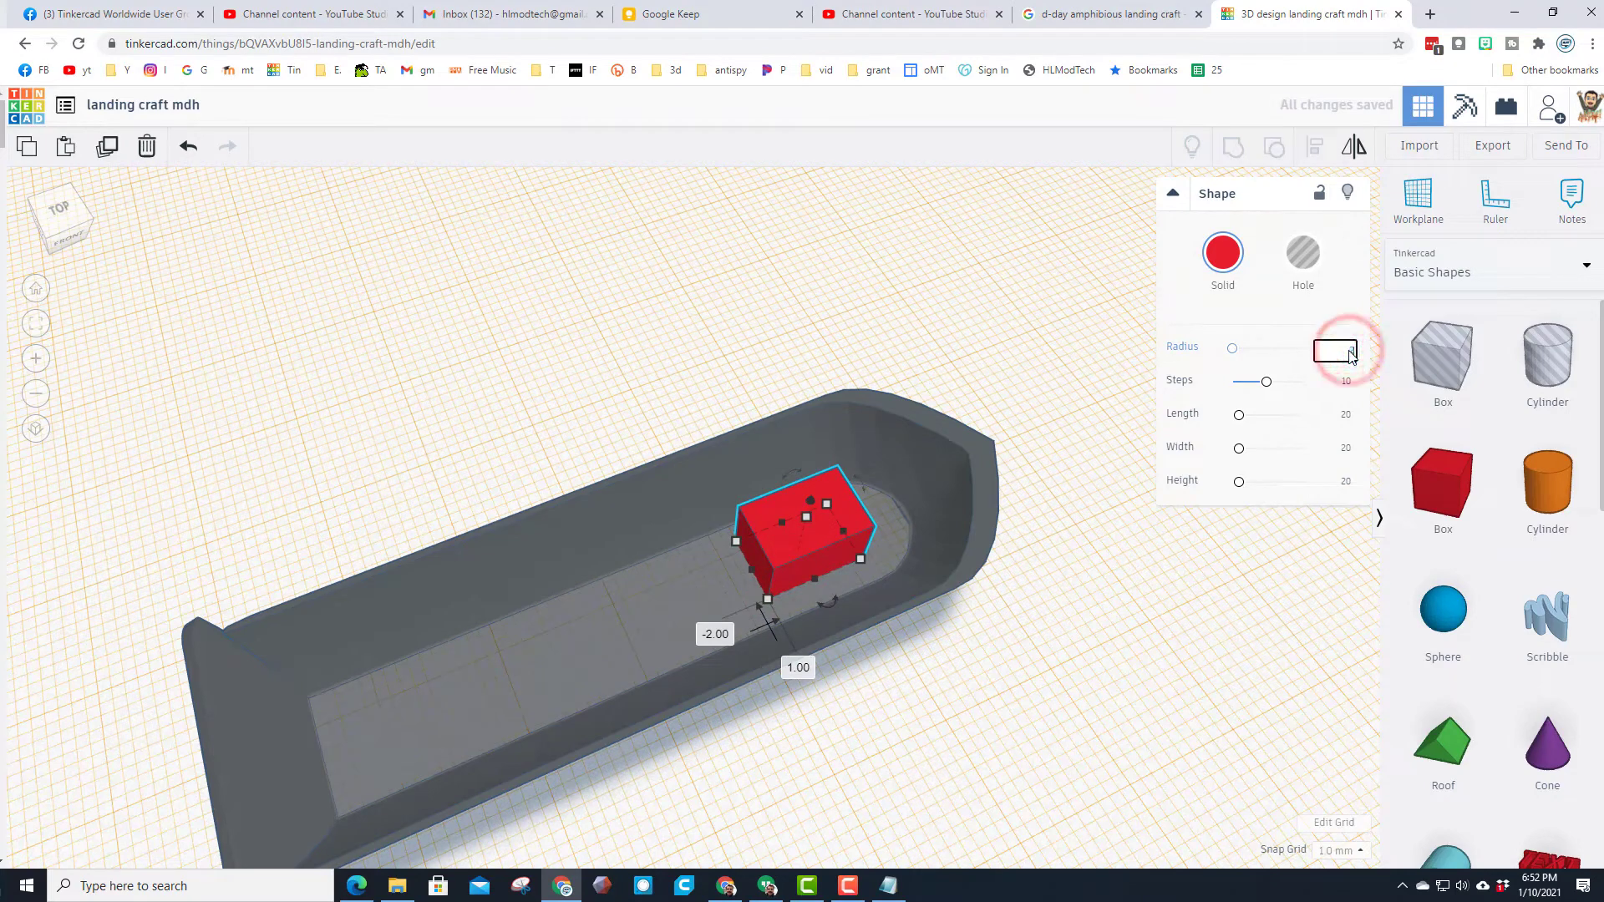
key(Return)
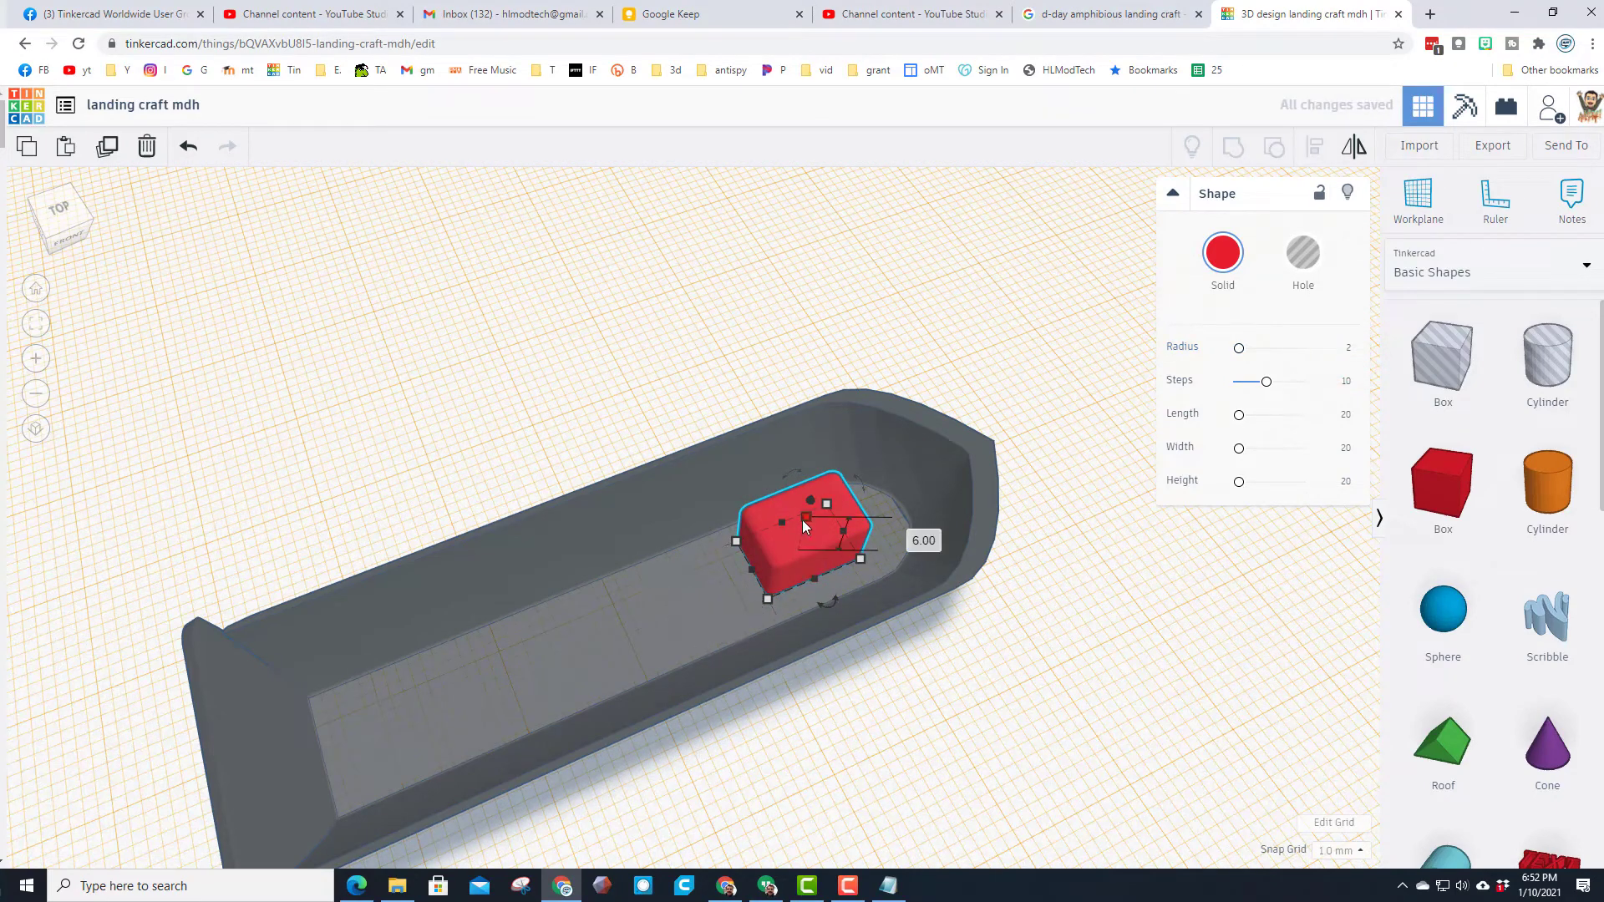
right_drag(825, 598, 800, 551)
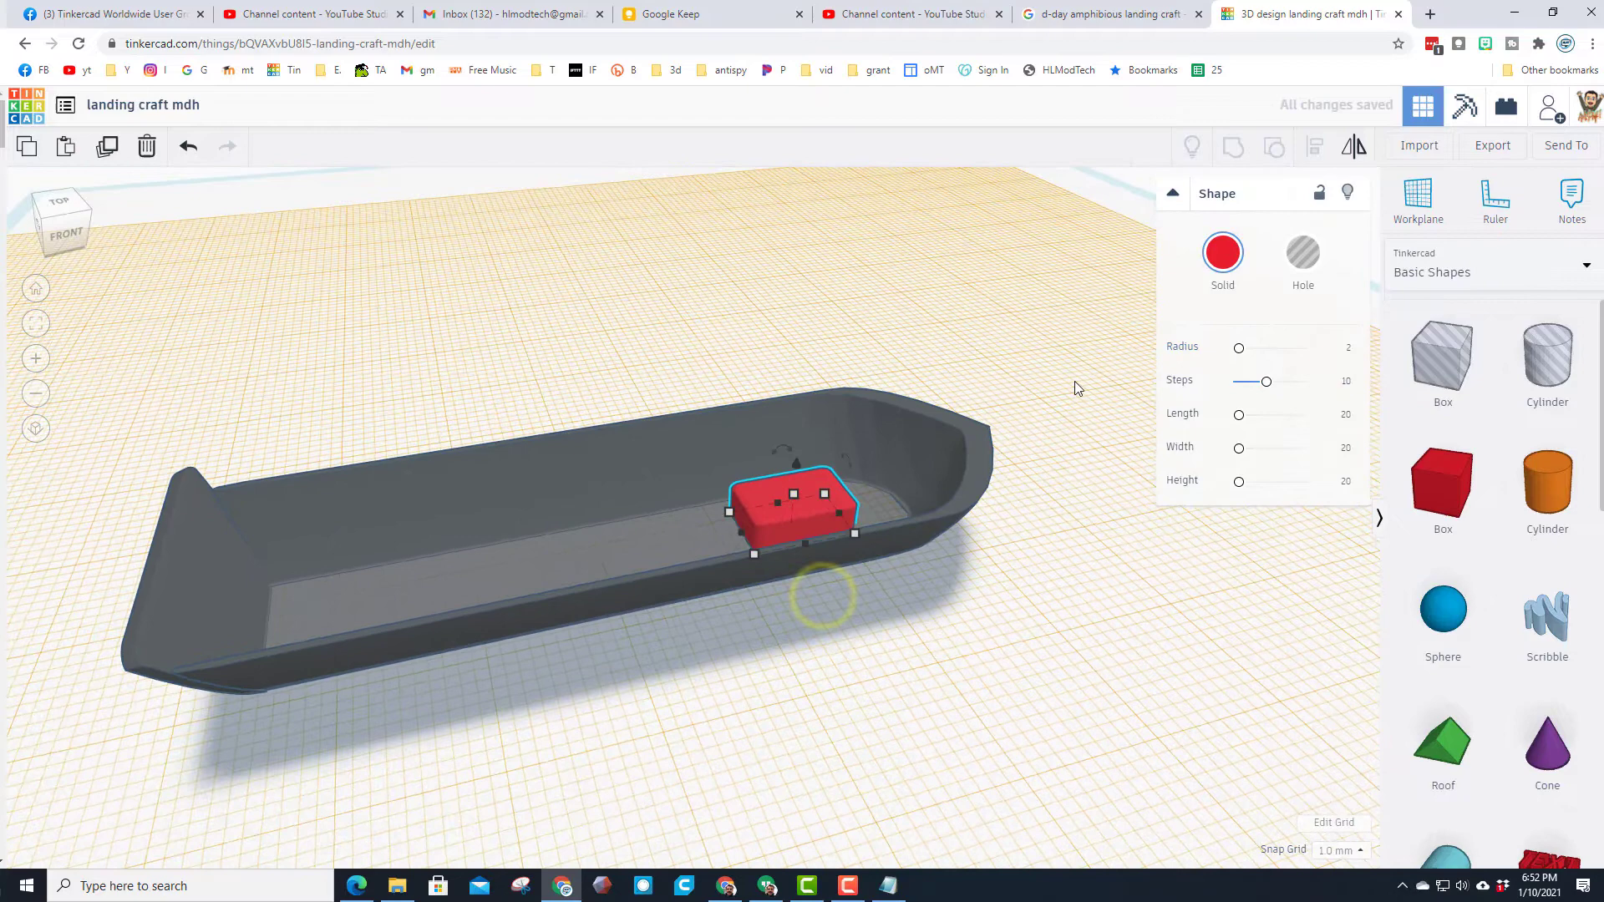
- Color the block light gray and shift it slightly along the hull floor toward the ramp
click(1225, 257)
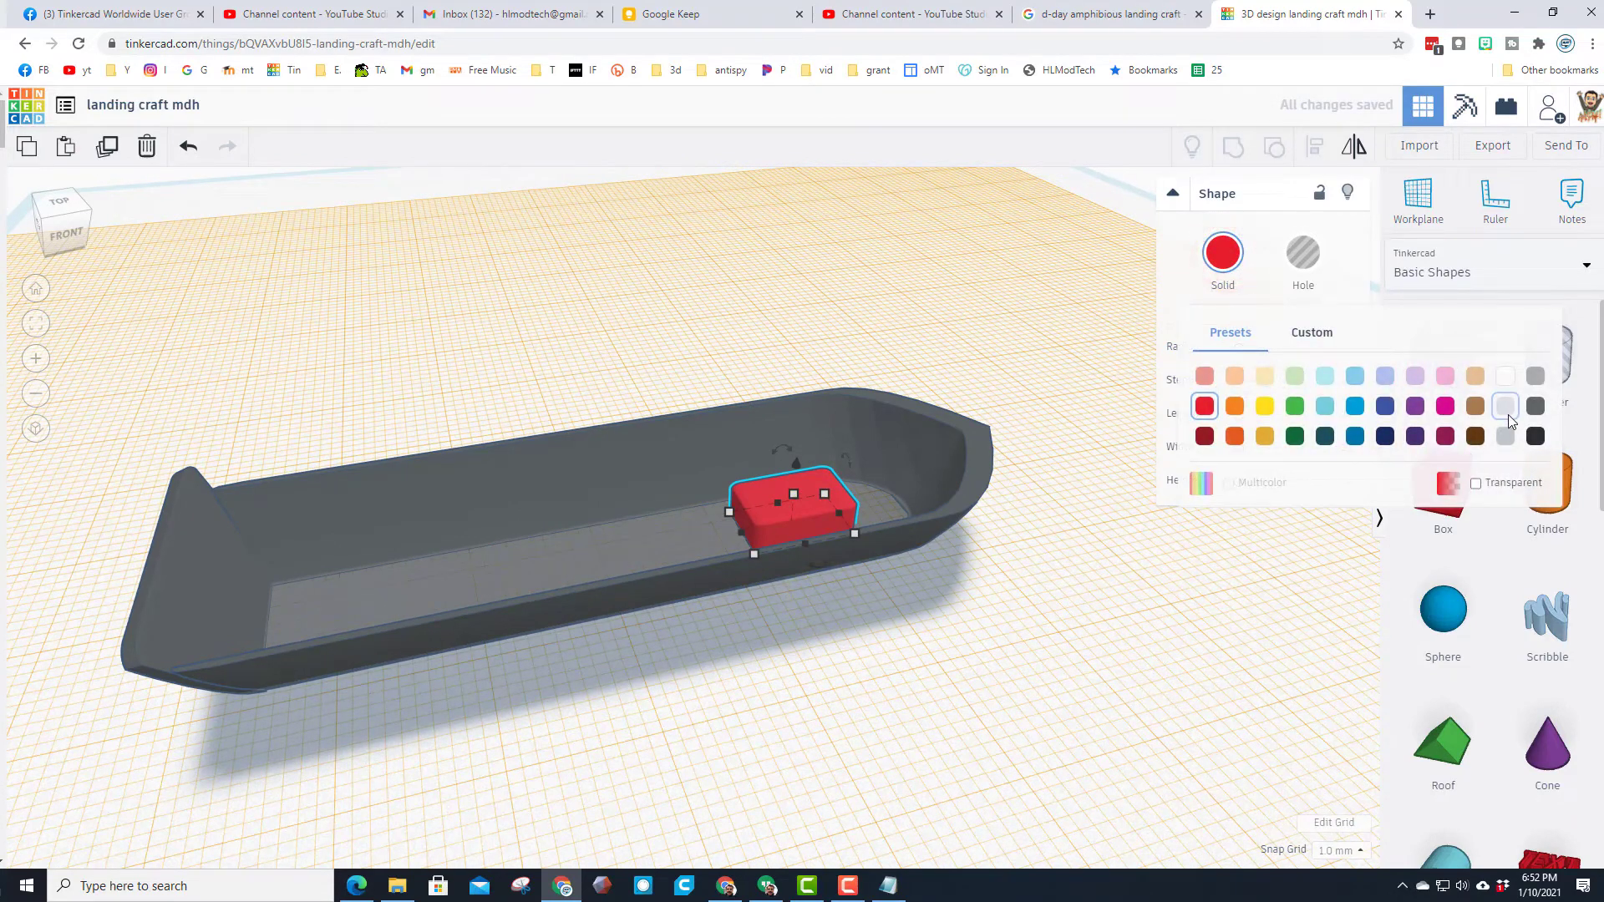
click(1535, 376)
mouse_move(941, 585)
right_down()
mouse_move(930, 614)
mouse_move(941, 589)
right_up()
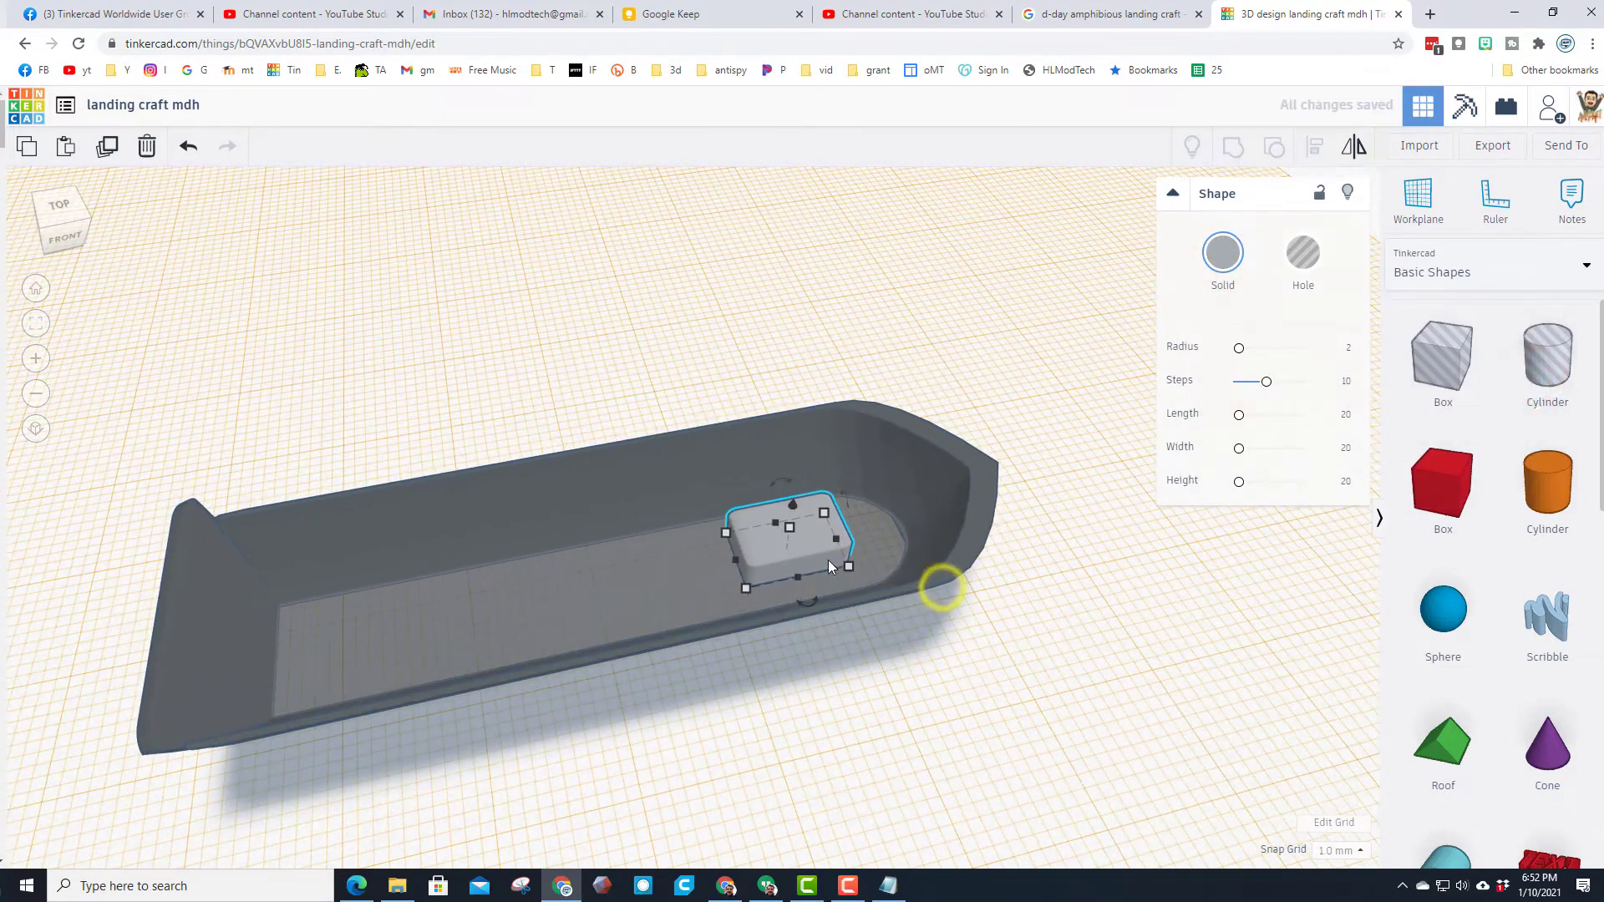
click(814, 552)
click(815, 650)
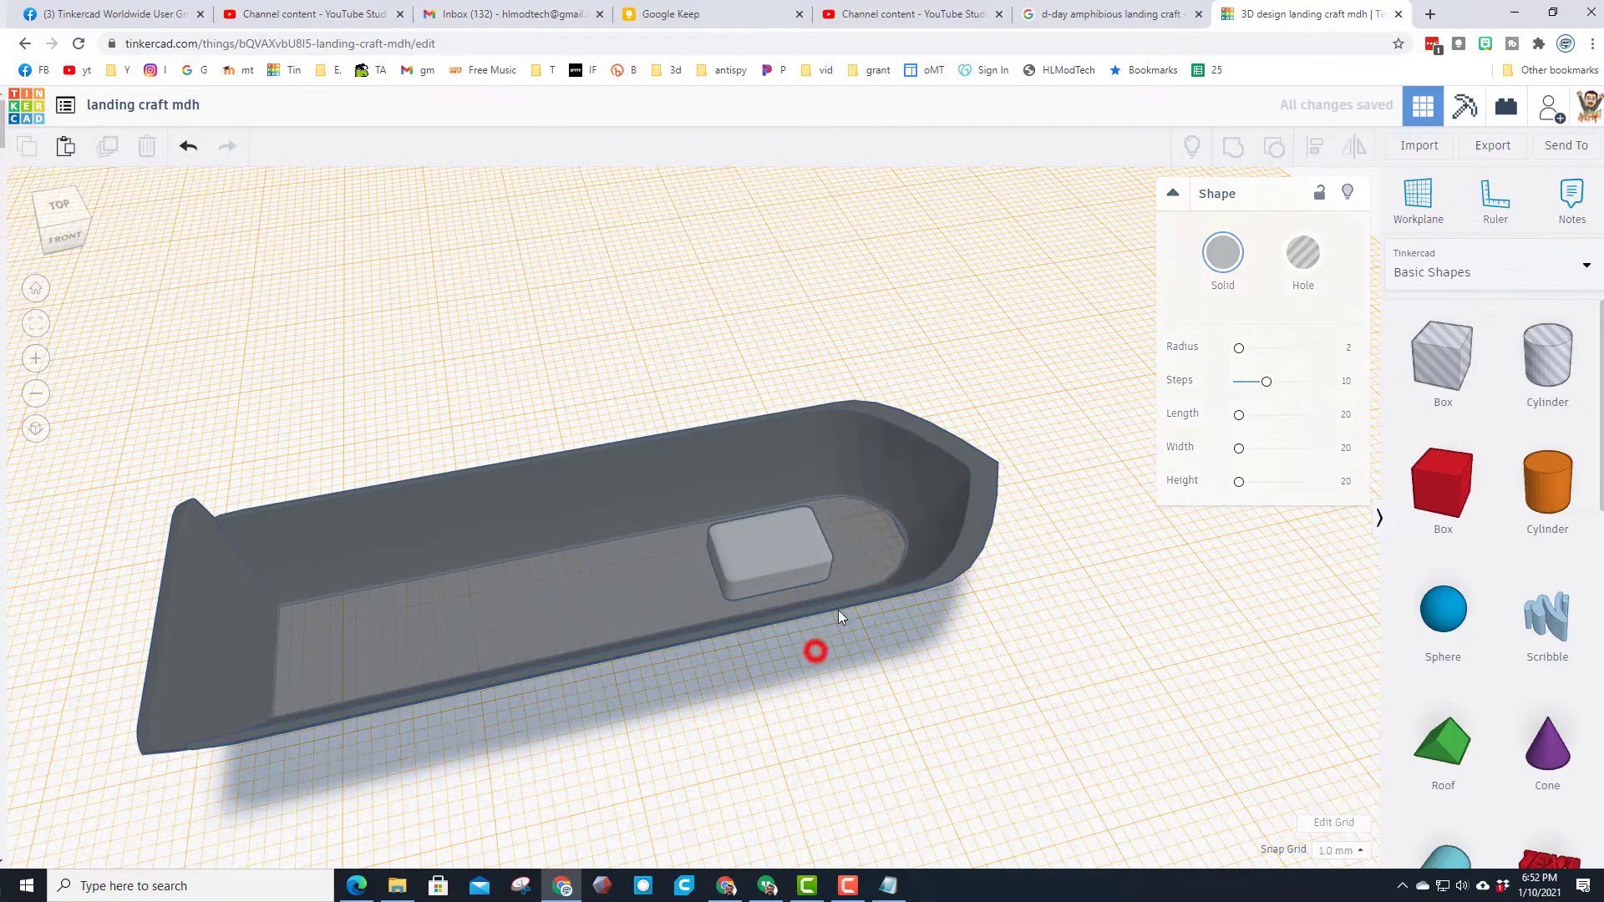
mouse_move(787, 570)
right_down()
mouse_move(950, 576)
mouse_move(1039, 555)
right_up()
click(1021, 537)
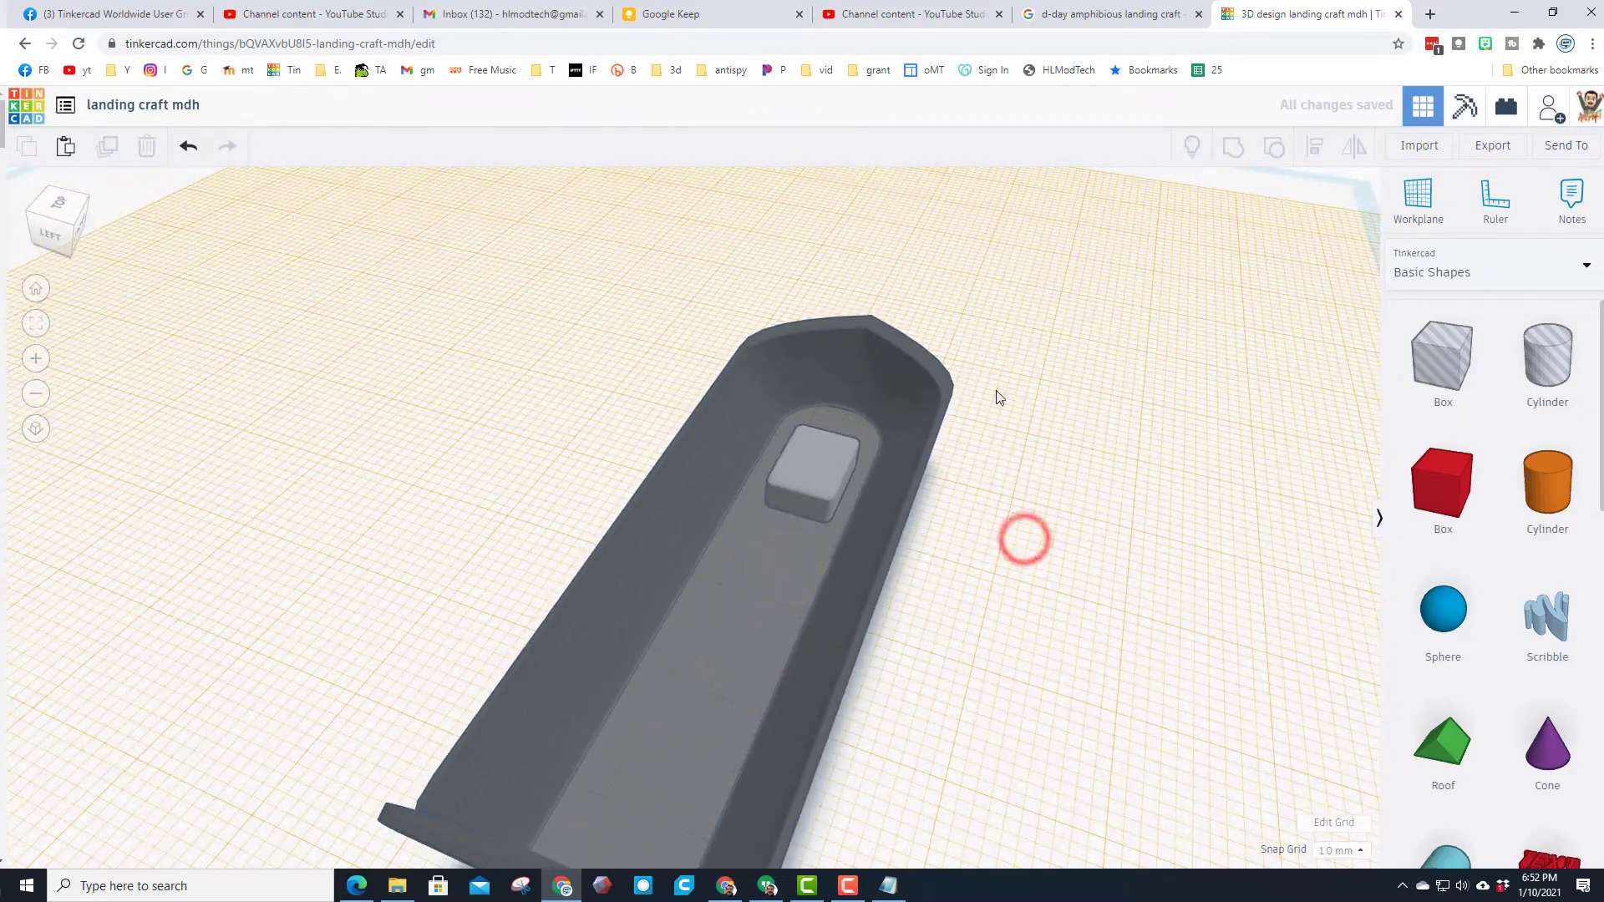
mouse_move(997, 431)
right_down()
mouse_move(848, 440)
mouse_move(767, 523)
right_up()
- Duplicate the gray block and reduce the copy to a small block 4 mm wide beside the original's stern-side corner
click(770, 523)
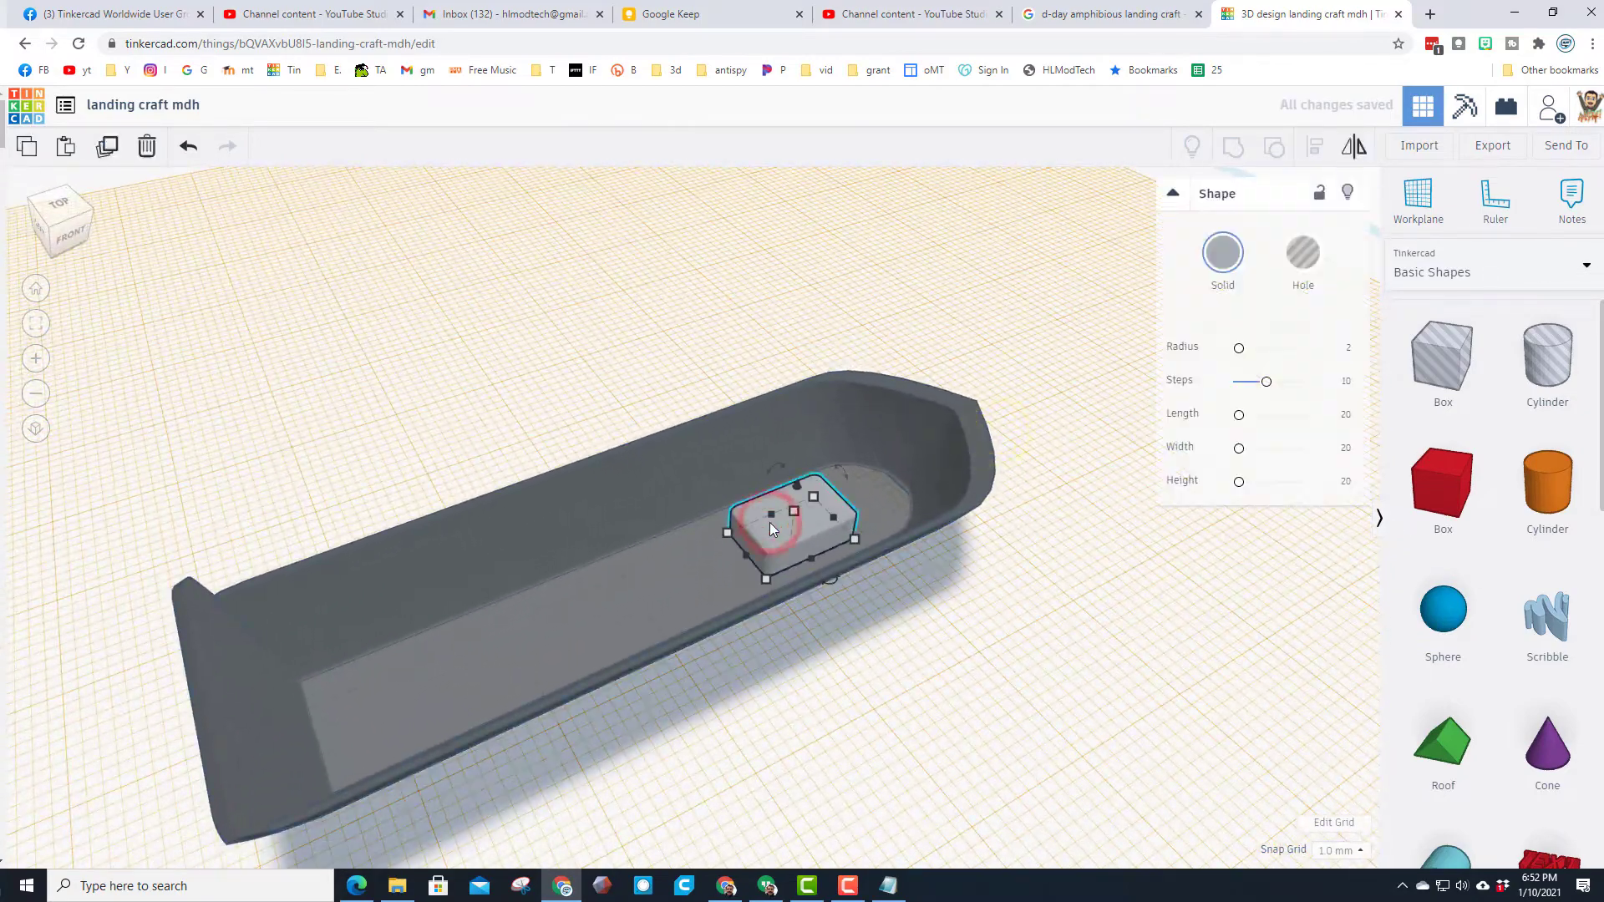
drag(770, 523, 783, 523)
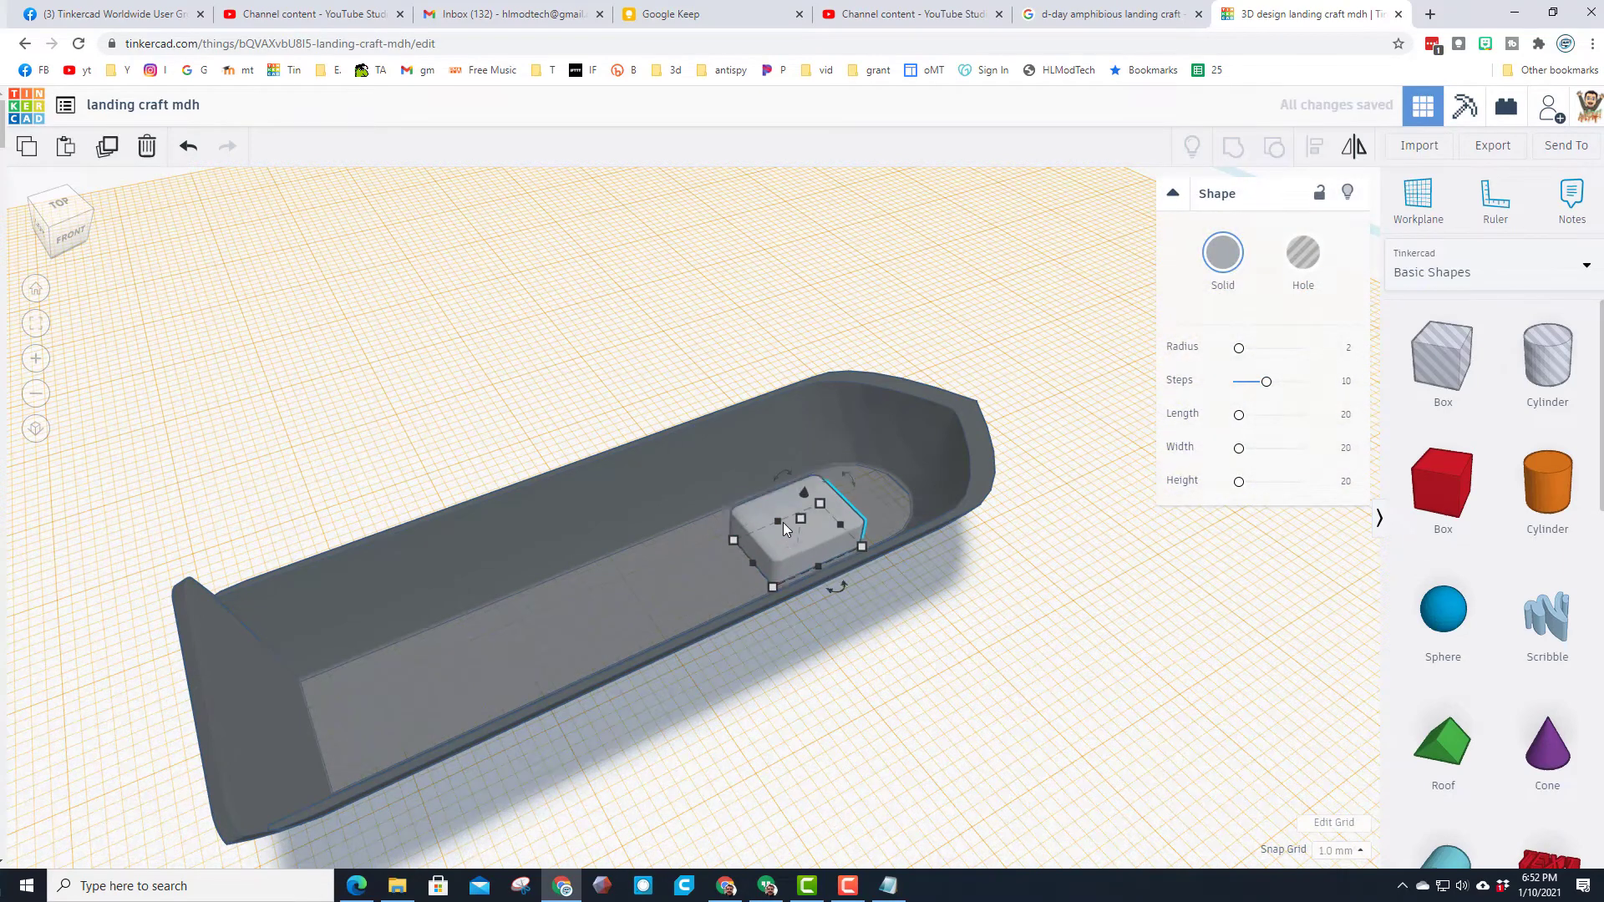
click(783, 523)
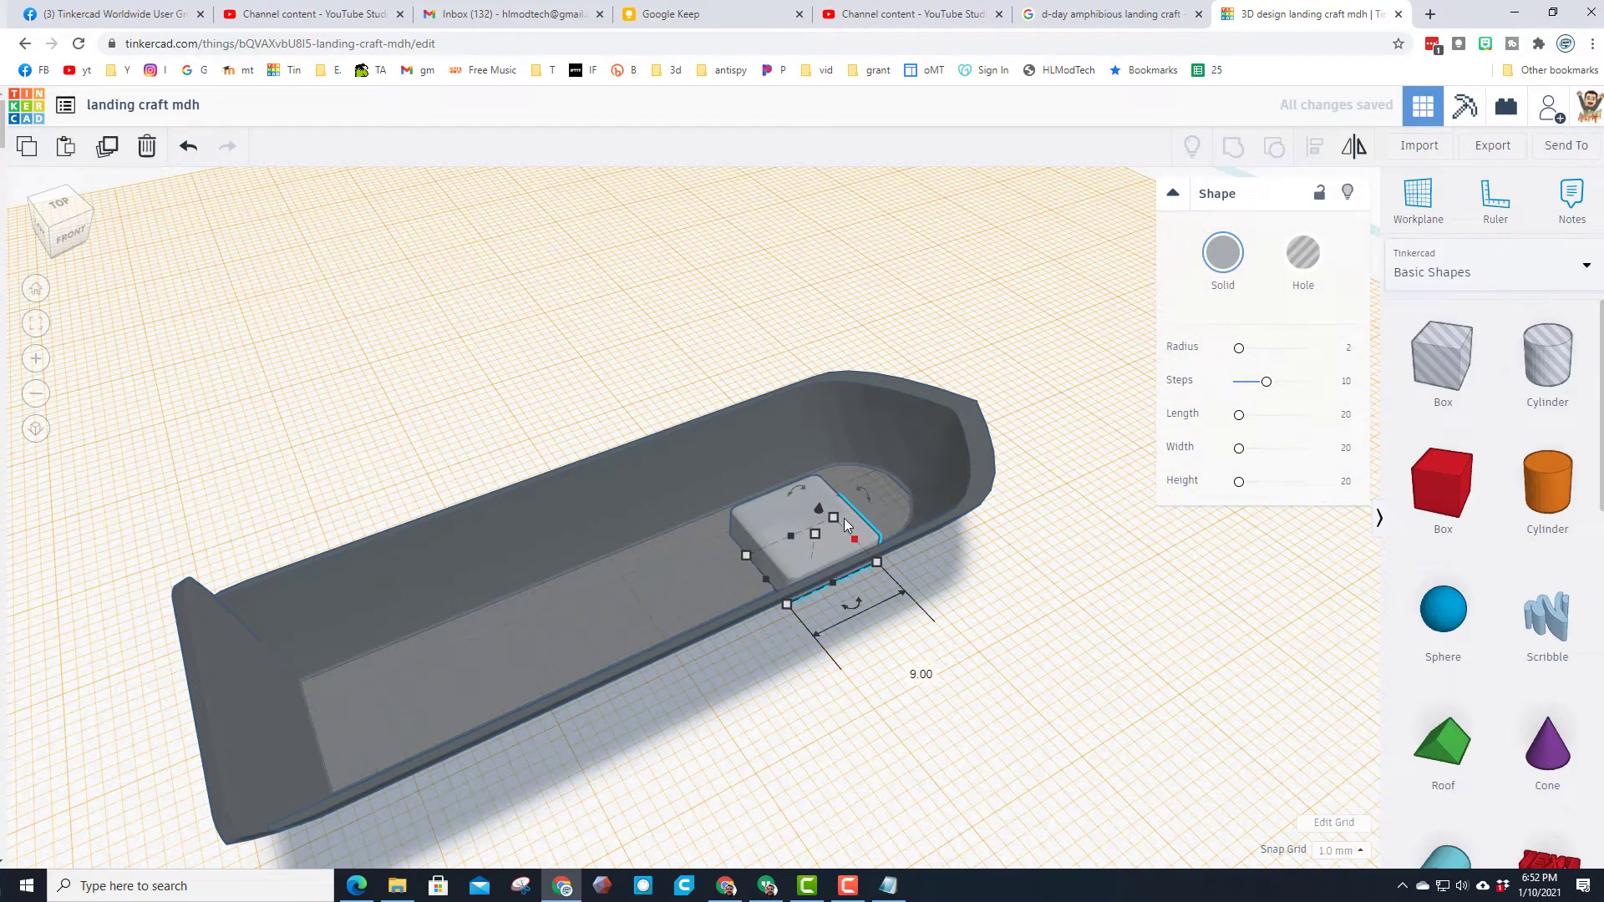
click(763, 512)
click(855, 526)
drag(766, 577, 824, 551)
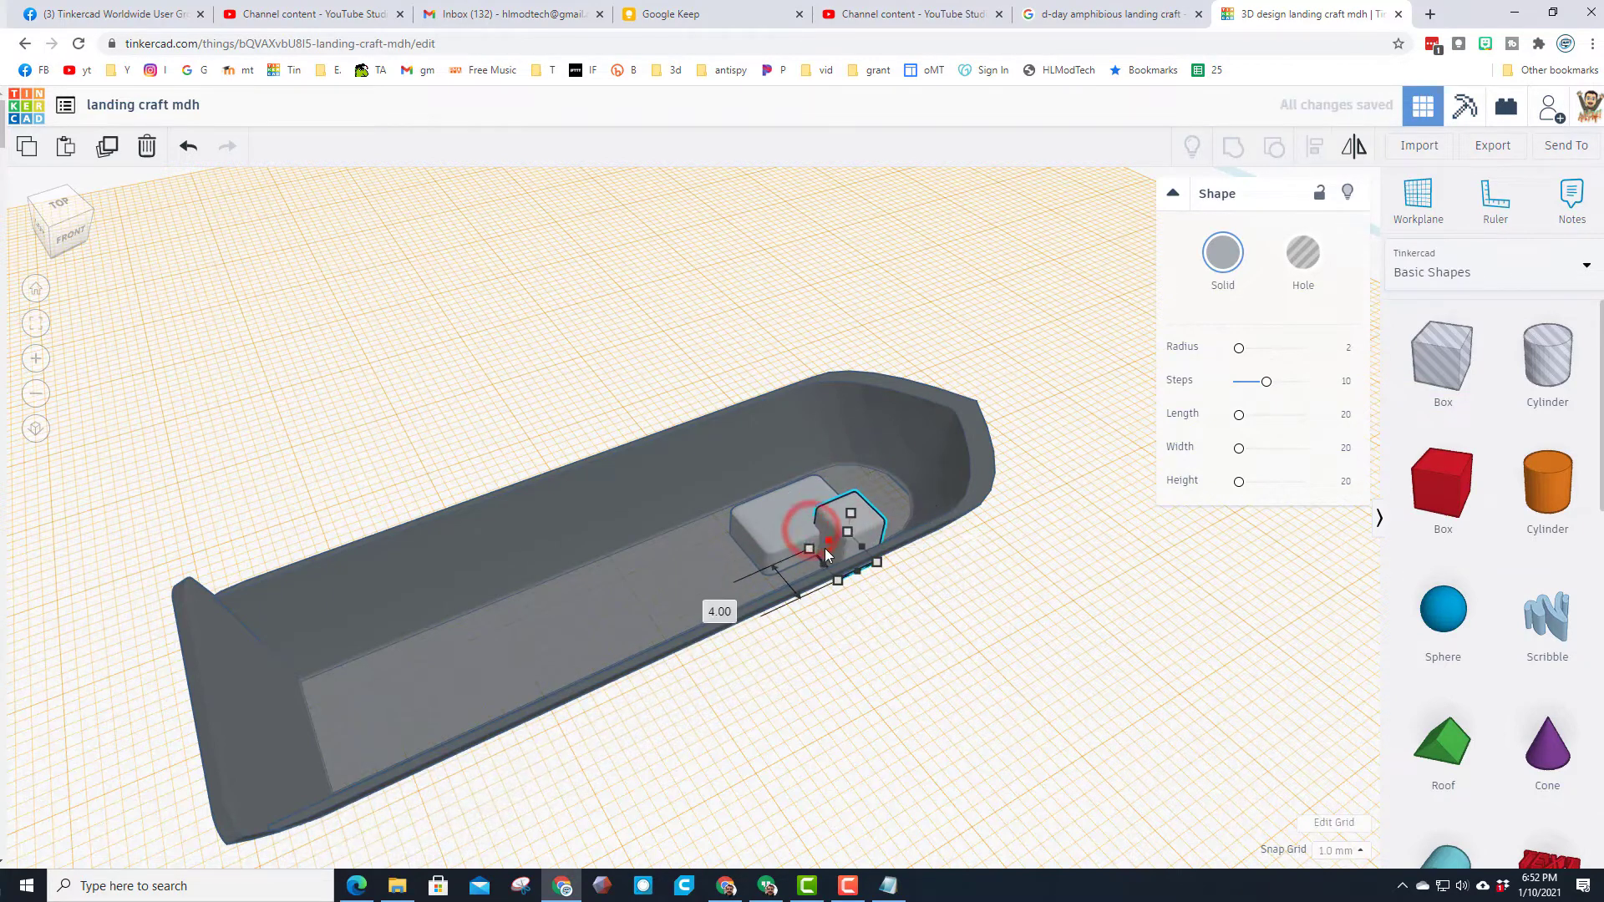
click(910, 593)
- Duplicate the small block and move the copy straight across the hull to the opposite side of the larger block
click(844, 529)
key(ctrl+d)
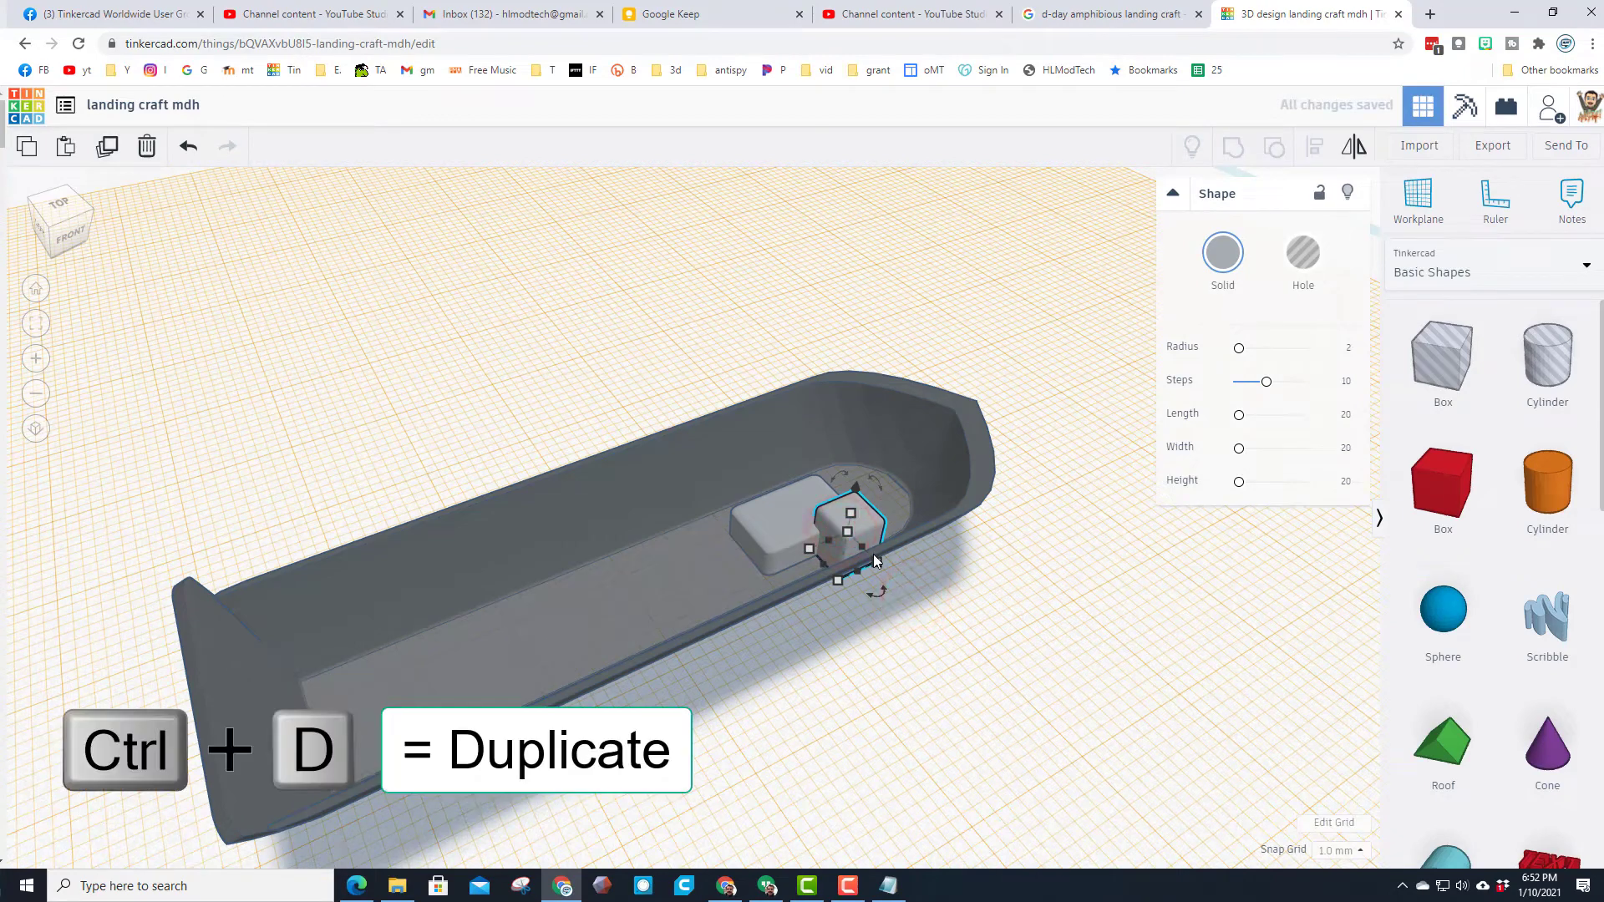
key(Up)
key(Up)
key(Up)
key(Up)
key(Up)
key(Up)
key(Up)
key(Up)
key(Up)
key(Up)
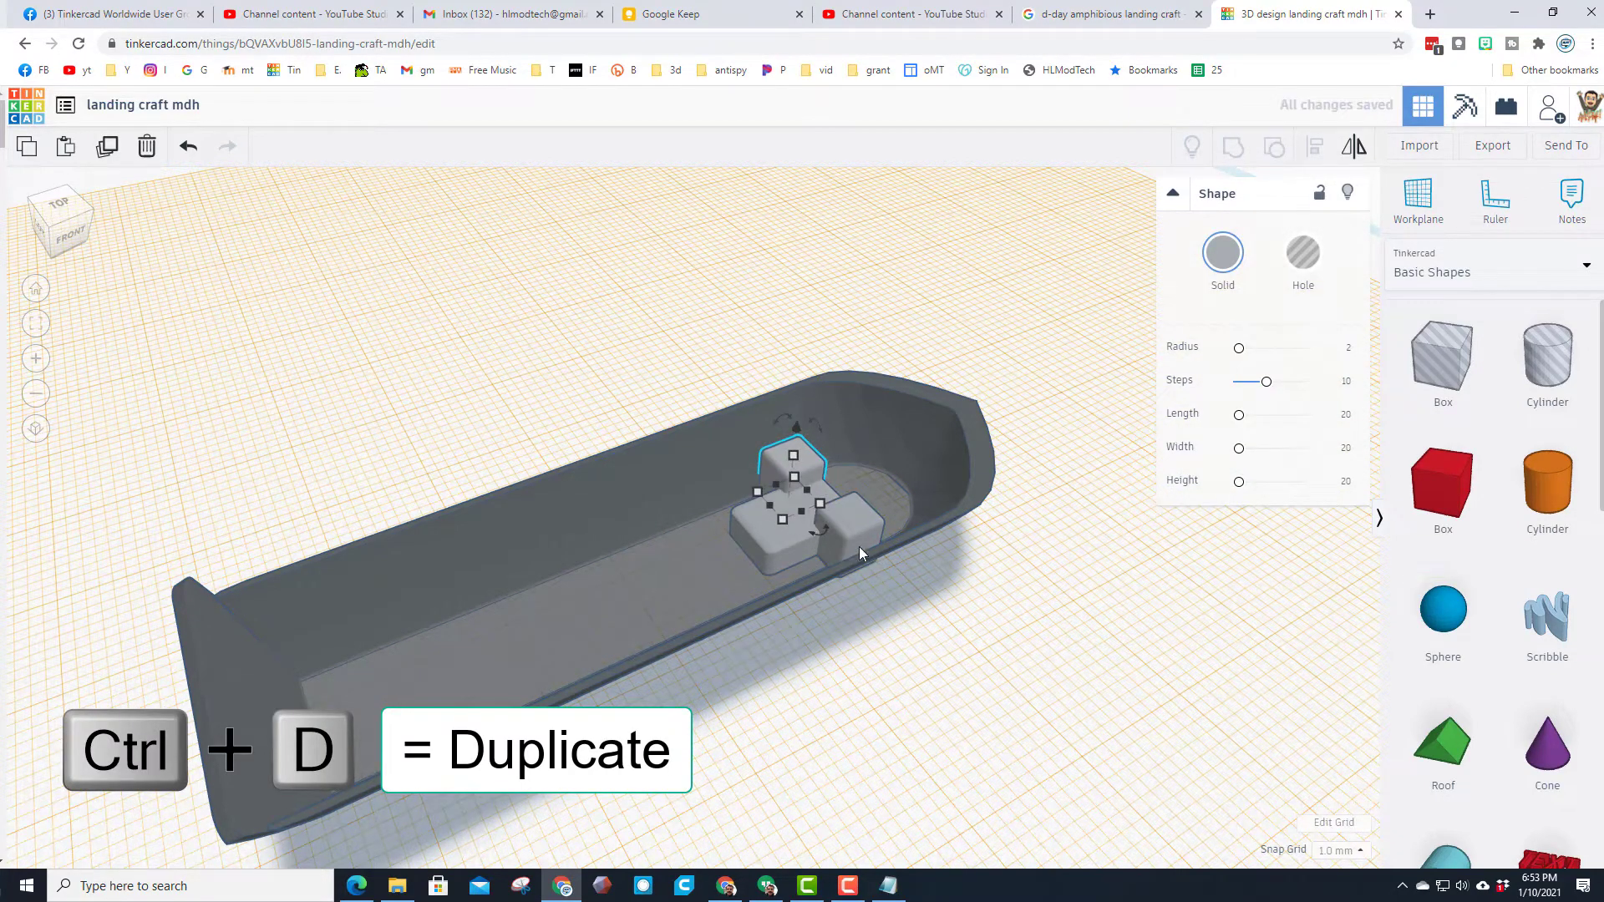
right_drag(839, 548, 568, 519)
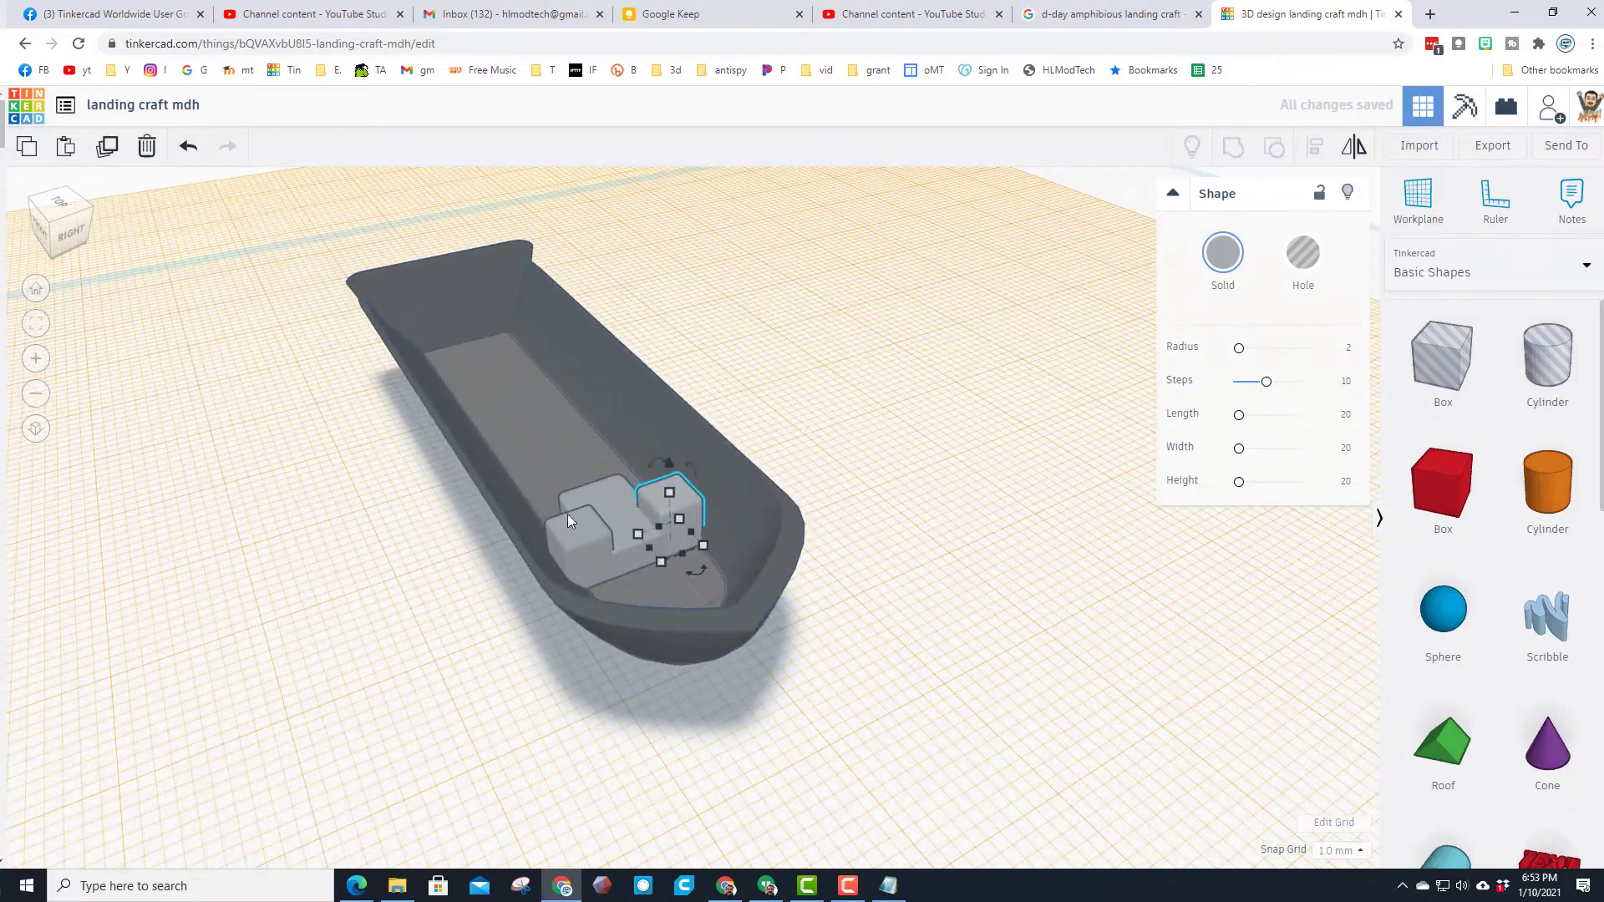
click(609, 484)
right_drag(635, 576, 551, 492)
click(845, 496)
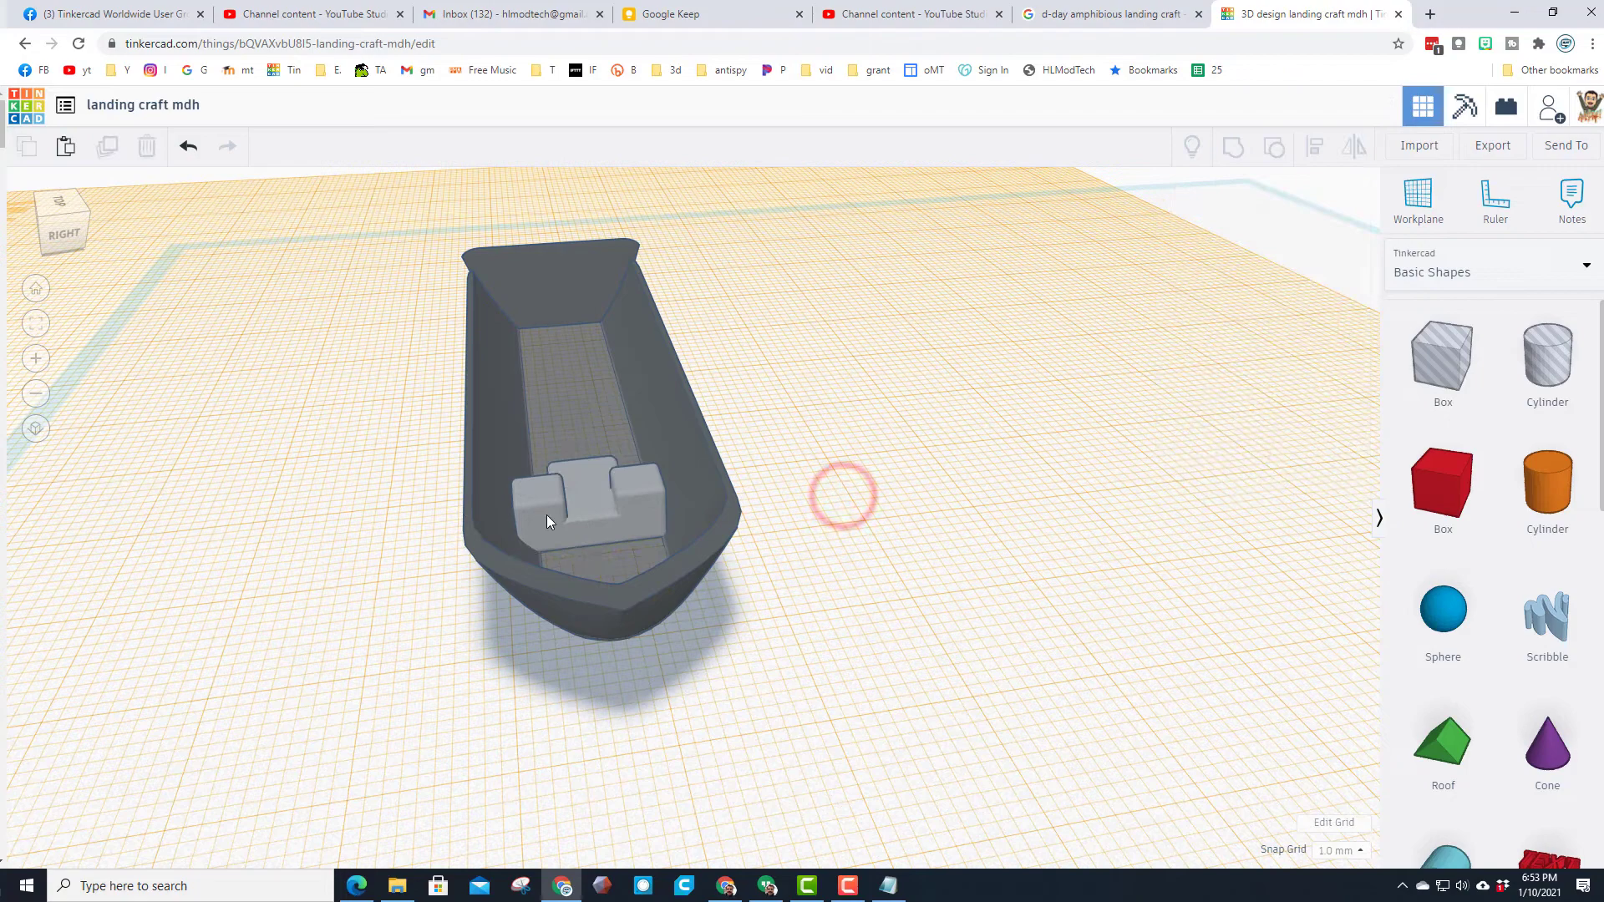
- Group the large gray block with the two small blocks beside it into one shape
click(547, 514)
shift+click(592, 499)
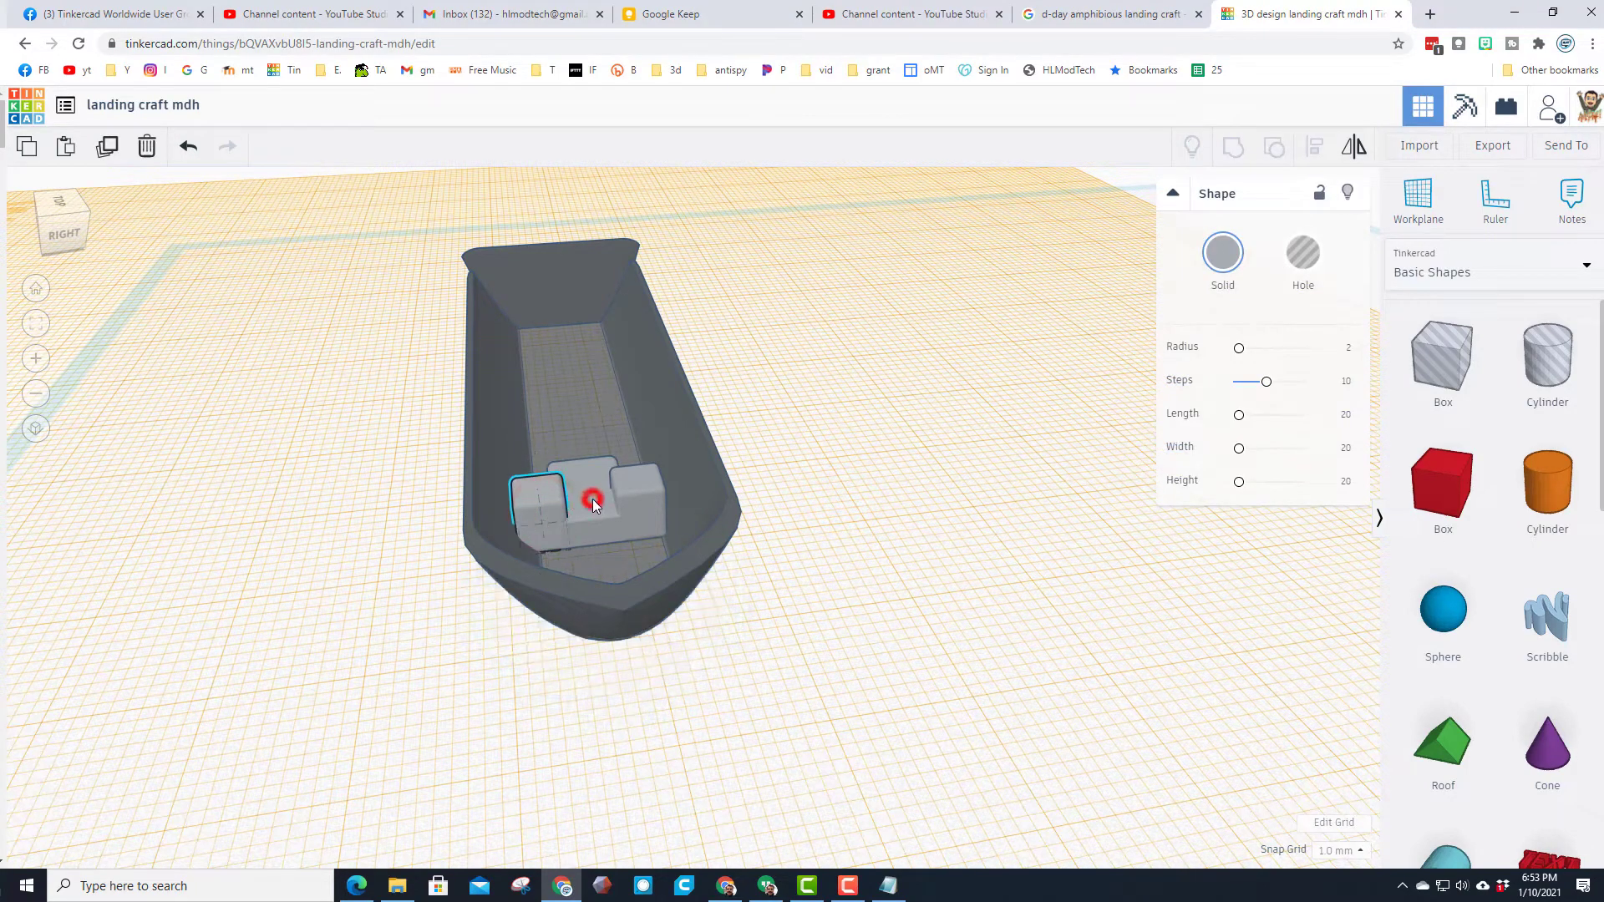
shift+click(635, 502)
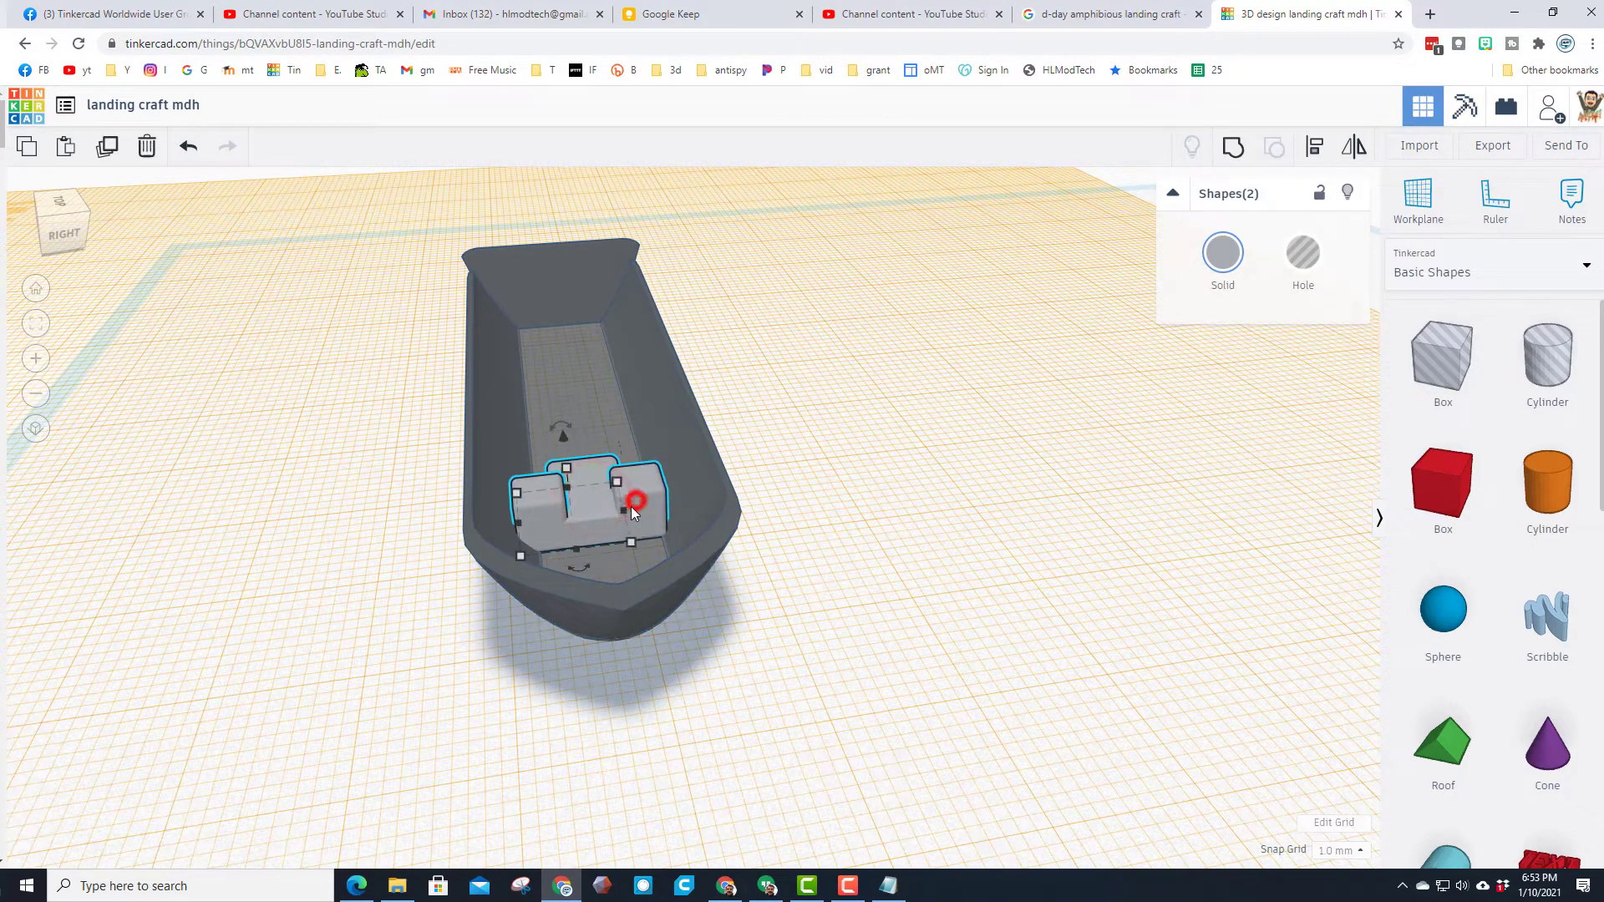
click(1238, 157)
right_drag(615, 573, 809, 428)
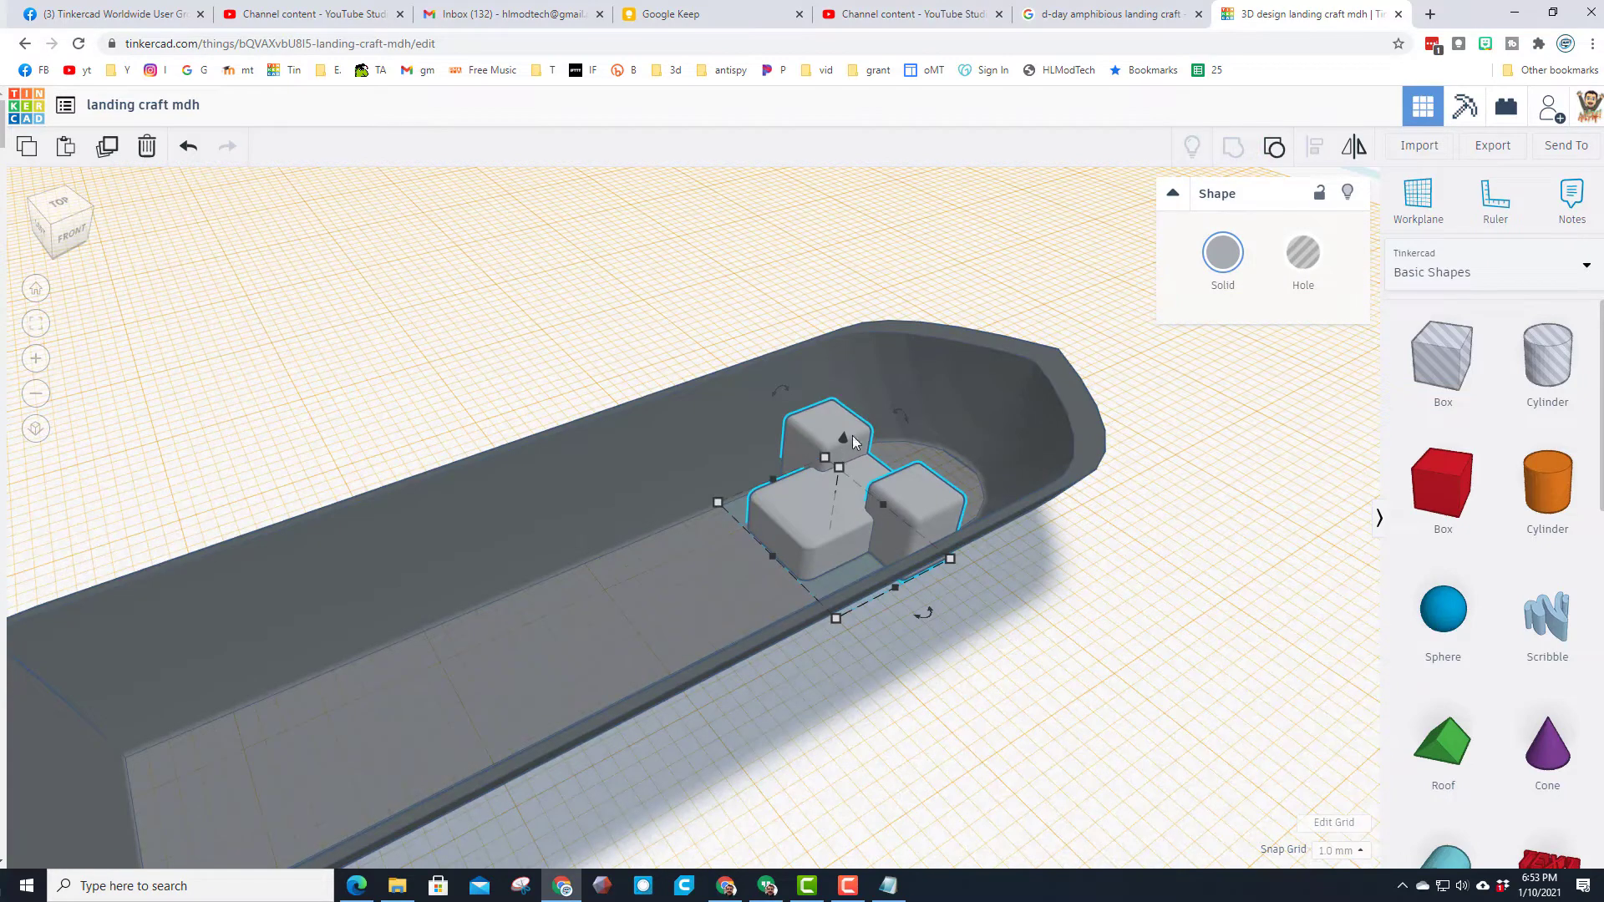
- Align the grouped gray blocks to the center of the hull's width
shift+click(1012, 375)
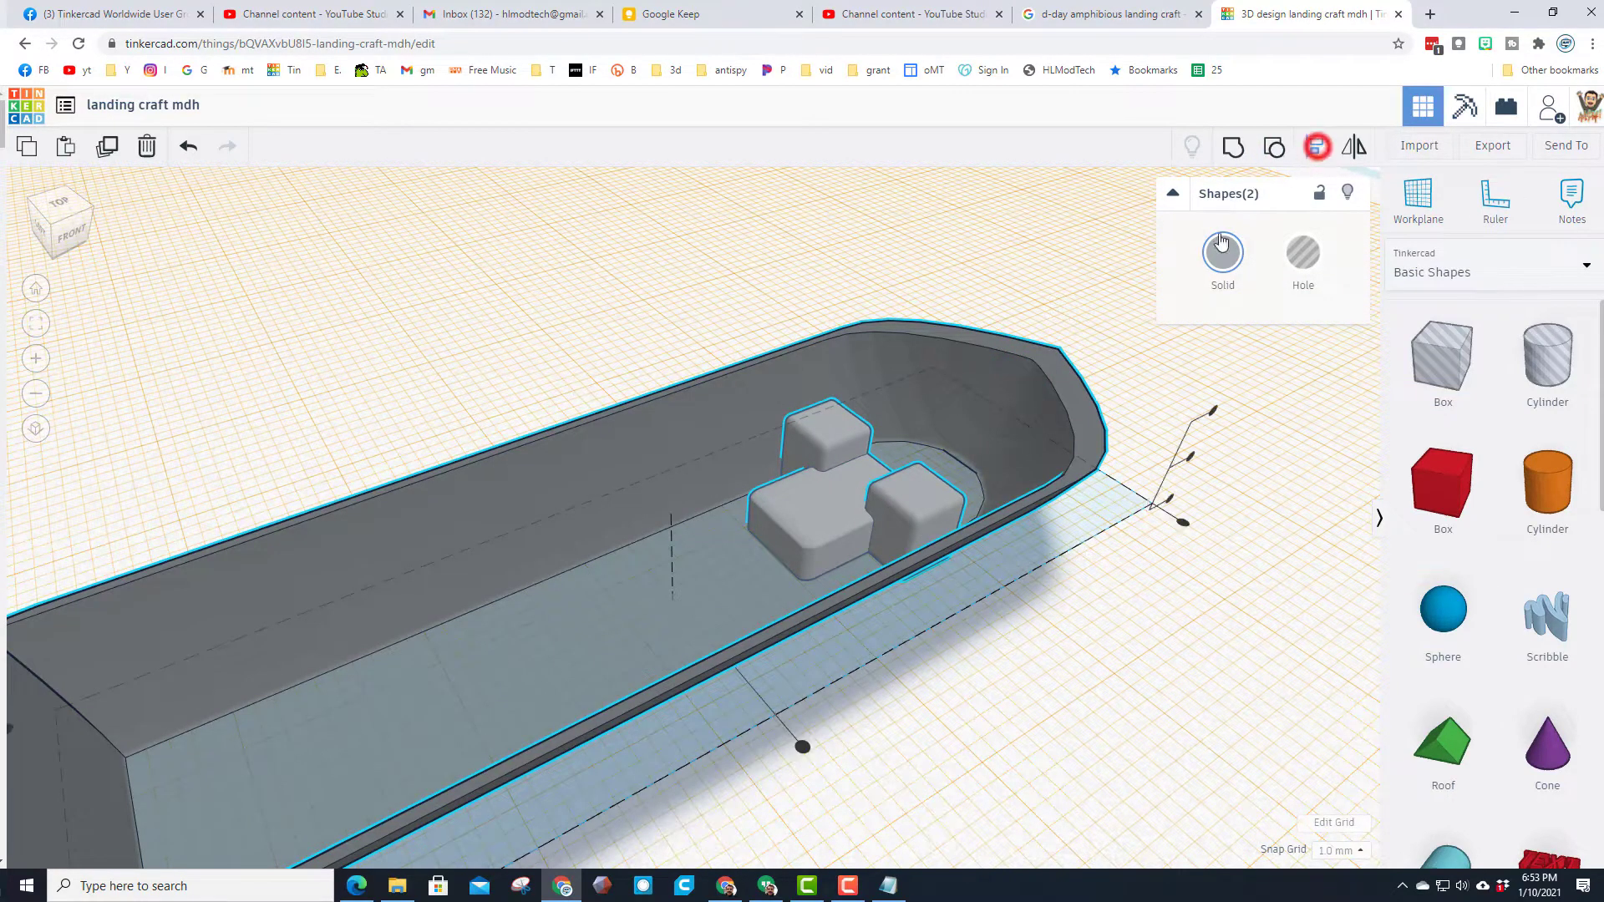
click(1312, 150)
scroll(1011, 371, down, 4)
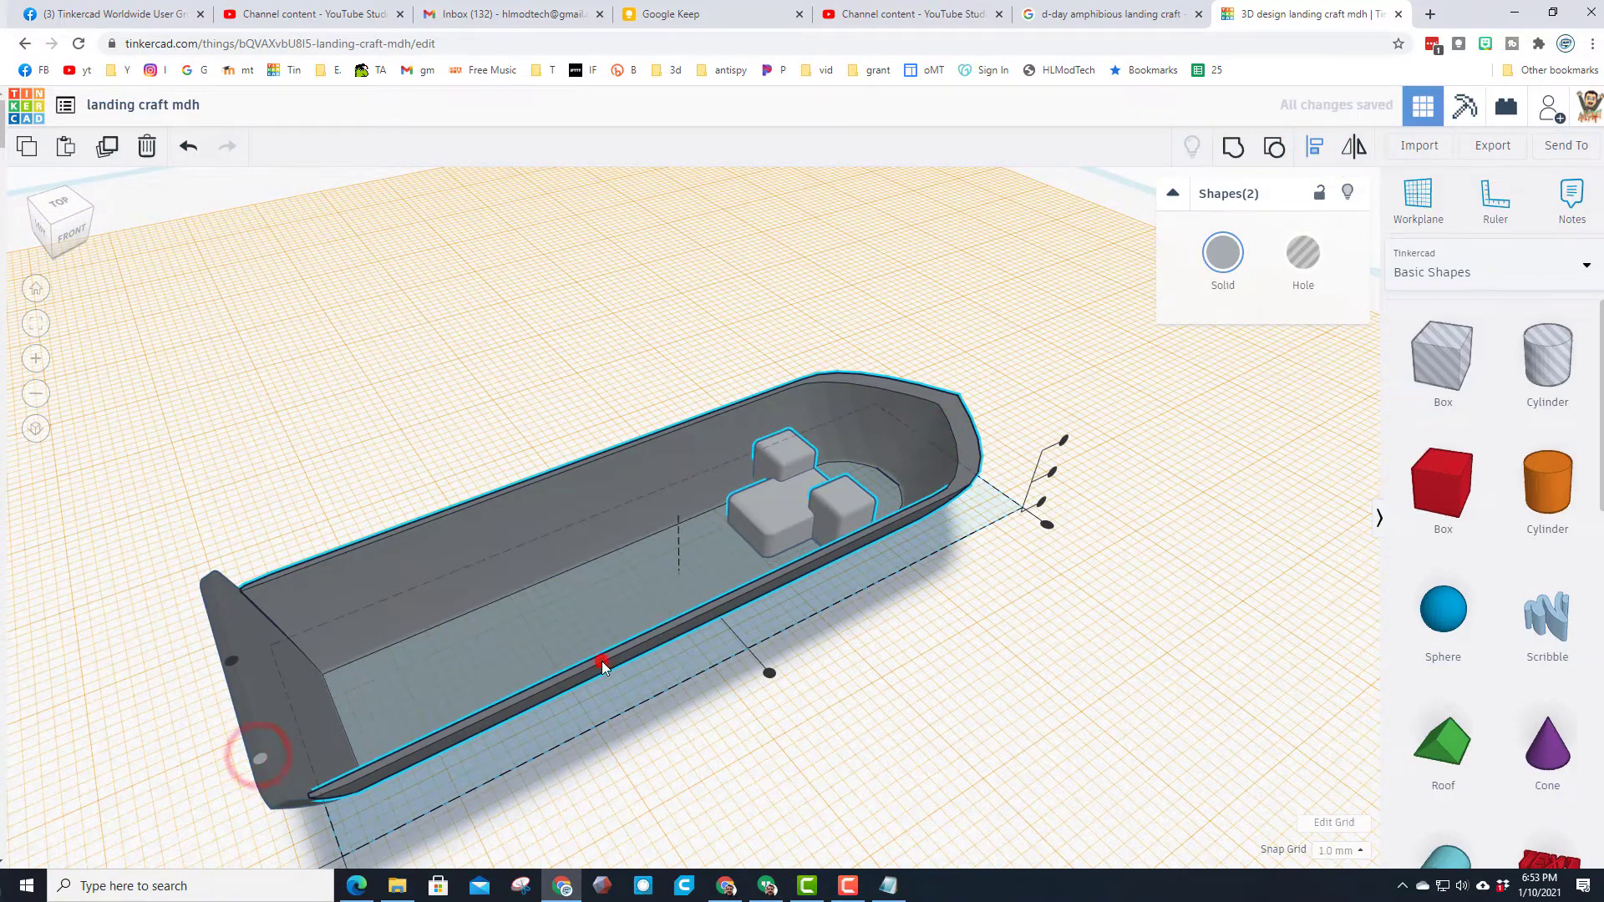
right_drag(601, 660, 952, 598)
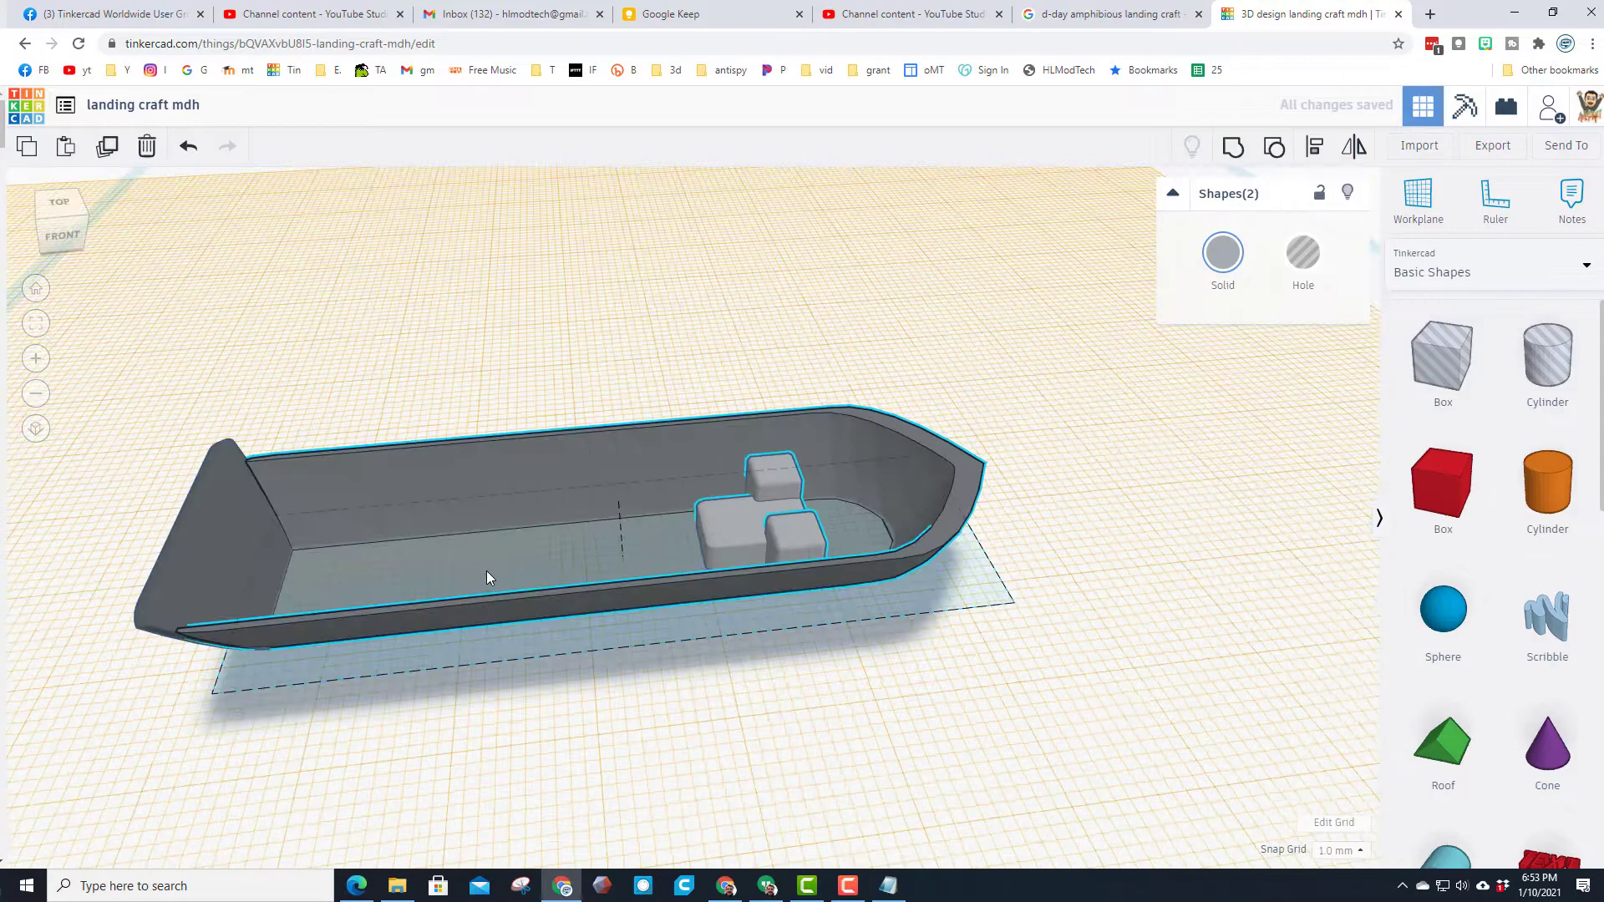
right_drag(486, 570, 618, 546)
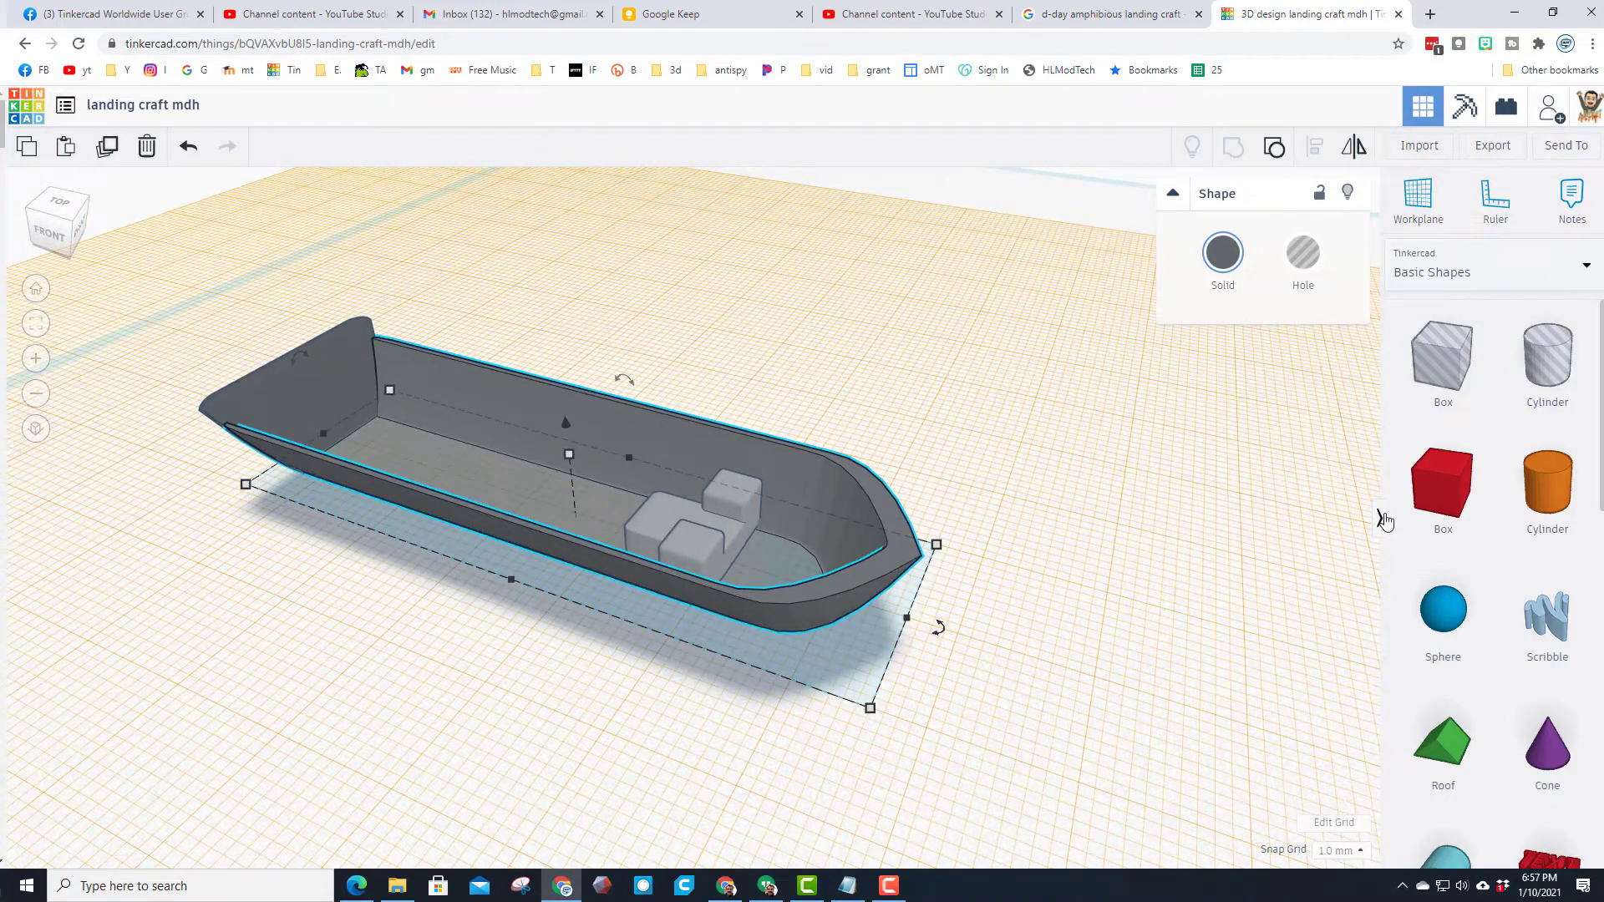
- Add a box on a workplane atop one small gray block and shape it into a thin upright plate about 4 mm square with radius 2
click(733, 484)
drag(1426, 491, 733, 423)
drag(783, 271, 758, 485)
right_drag(781, 501, 749, 420)
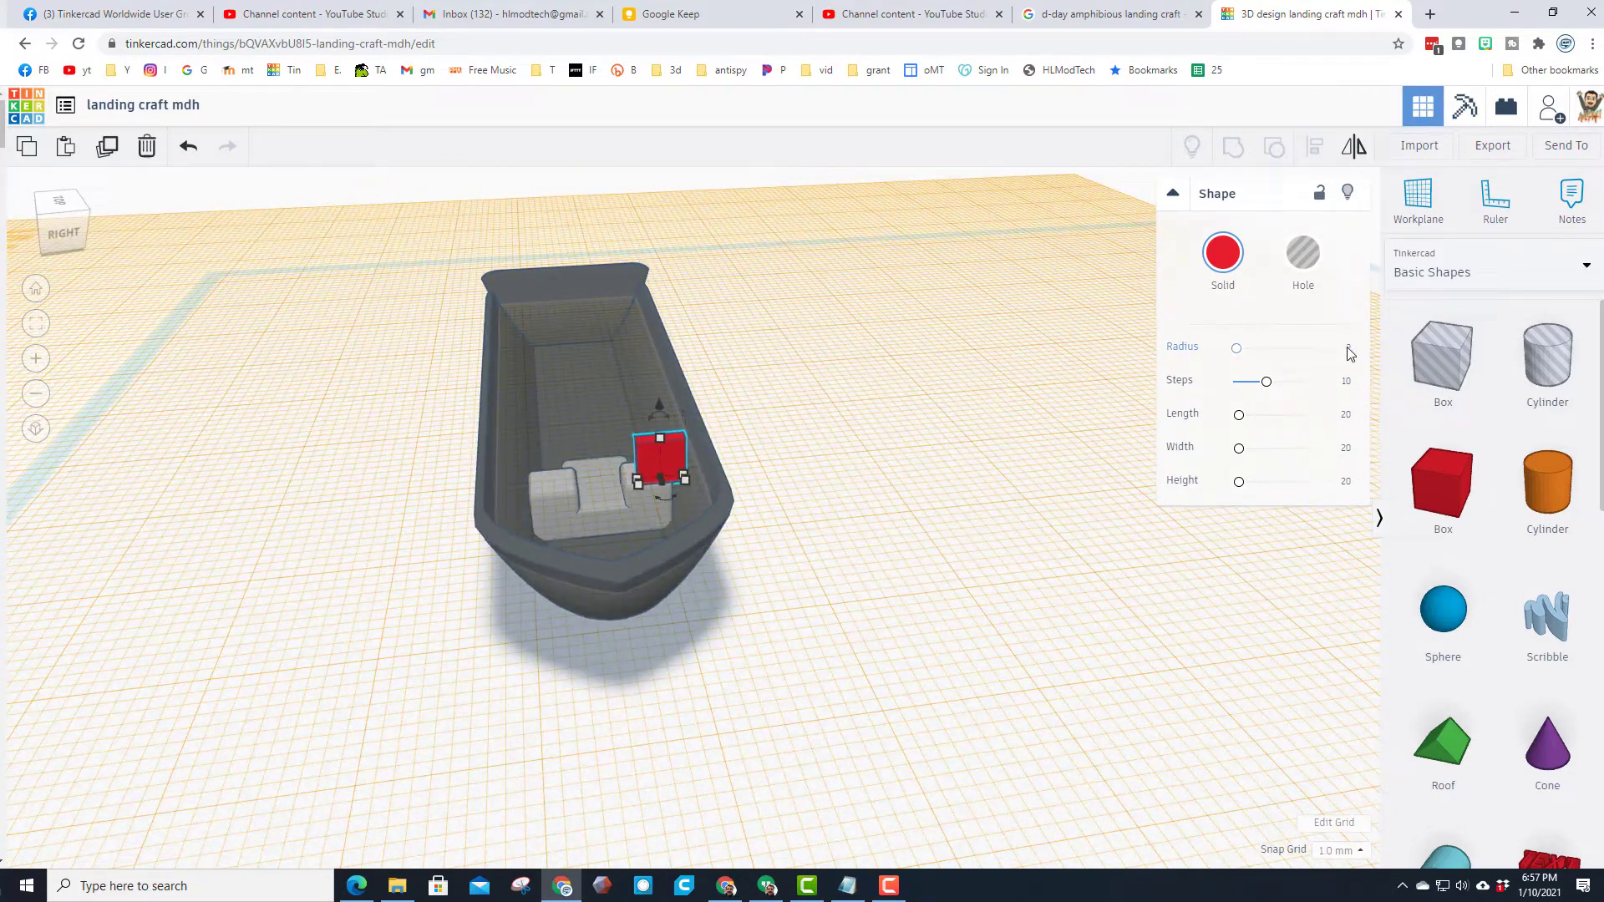
text(2)
key(Return)
- Tilt the red plate 24° toward the stern and turn it 30° about the vertical axis
right_drag(695, 499, 796, 338)
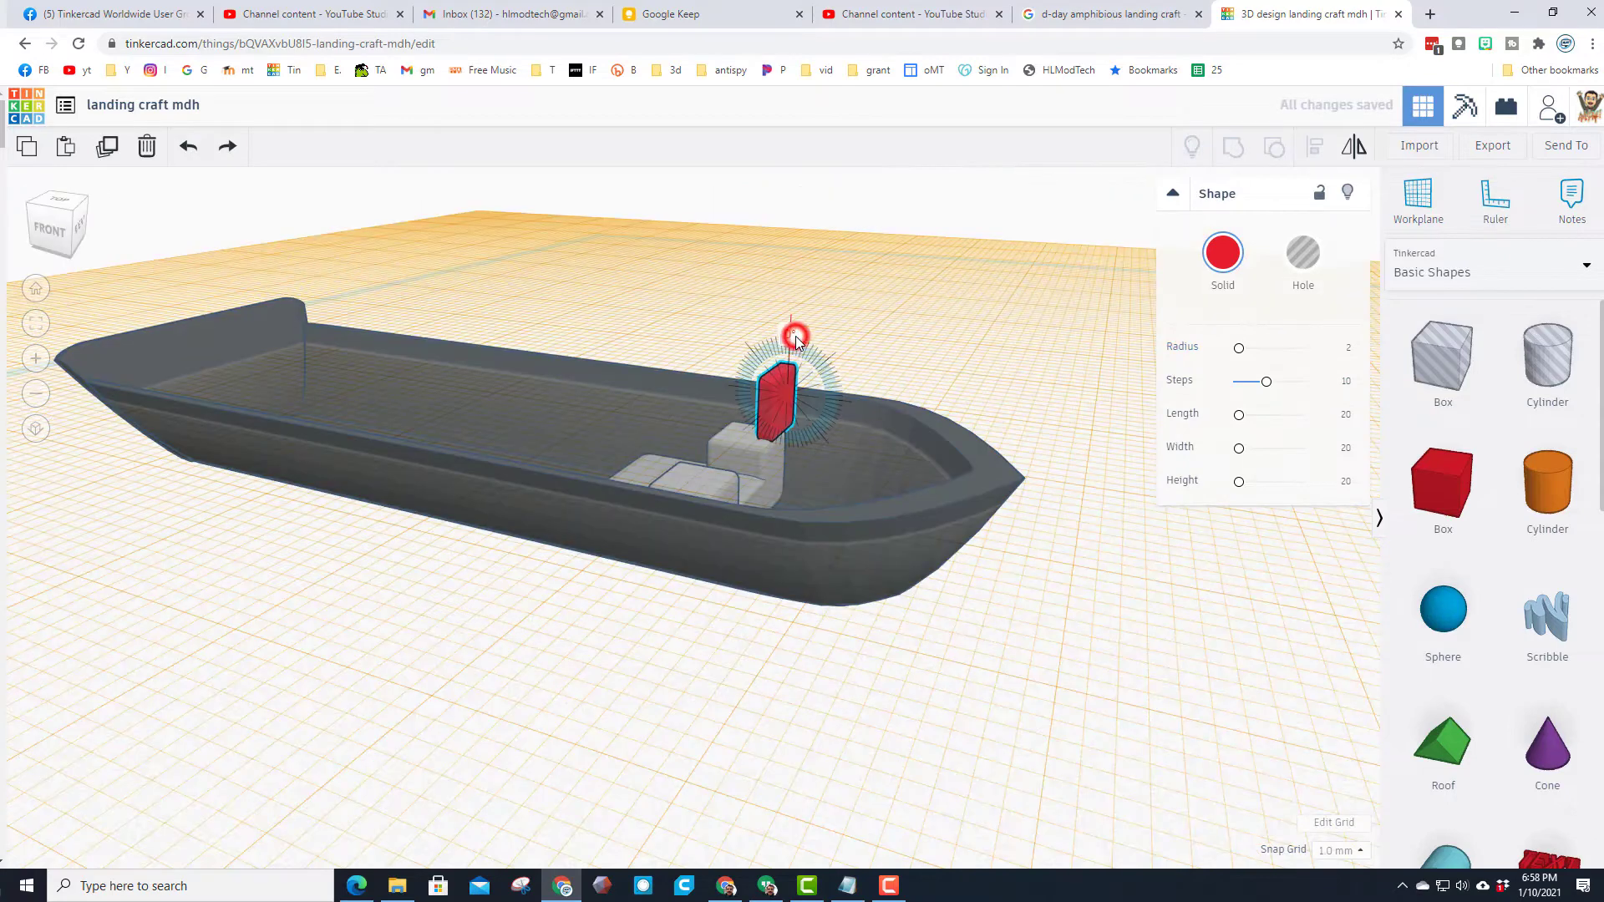
drag(798, 337, 832, 332)
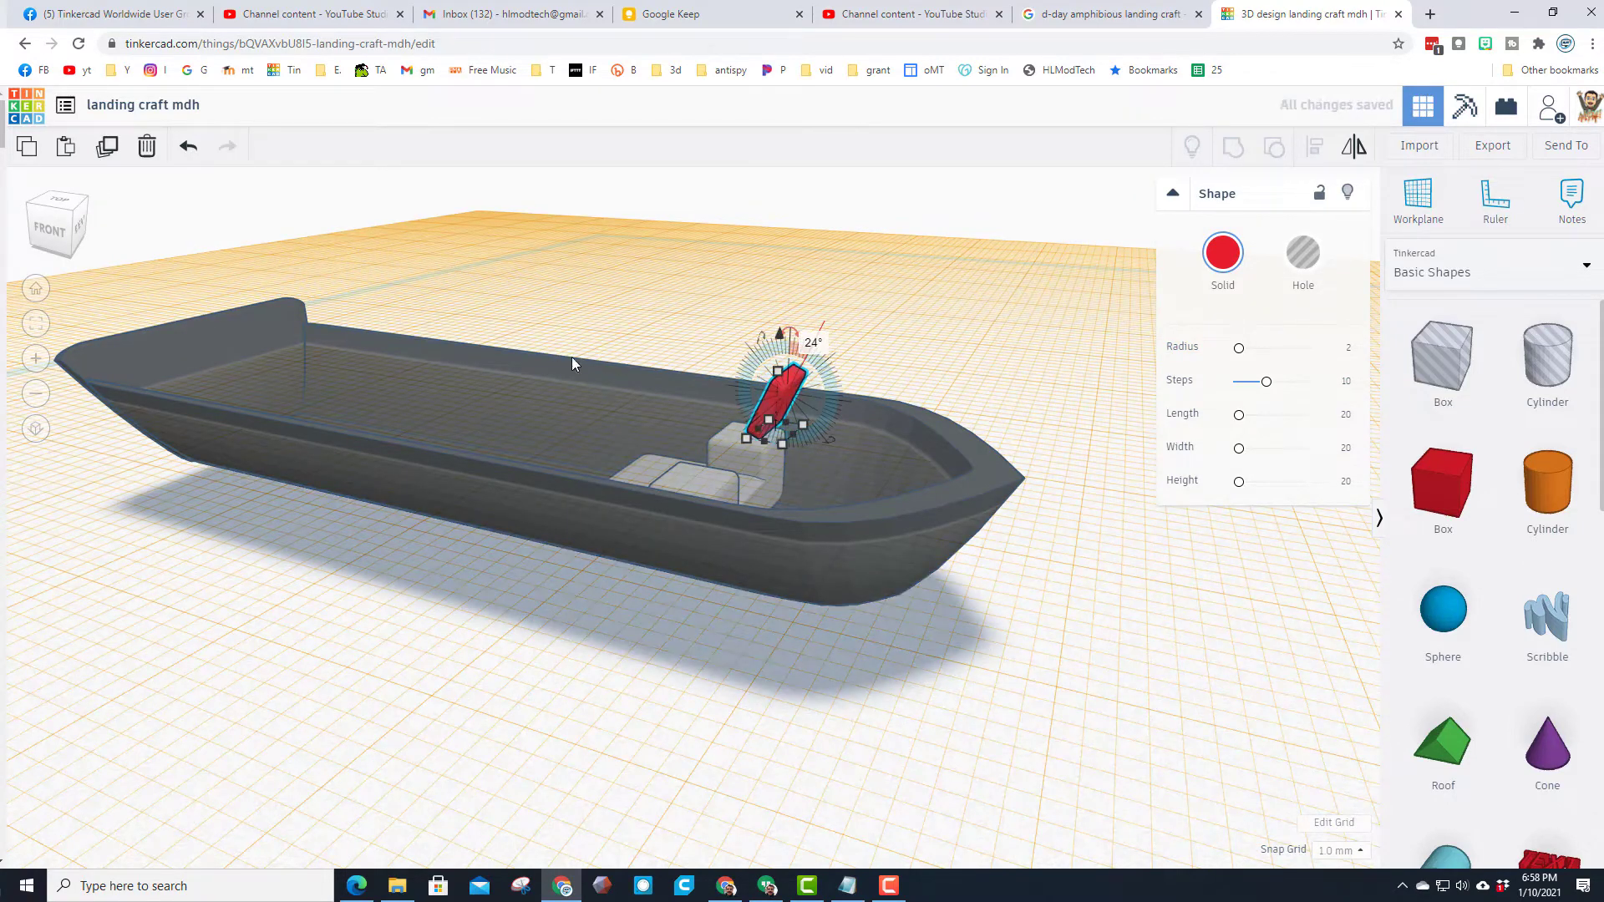
right_drag(644, 431, 454, 583)
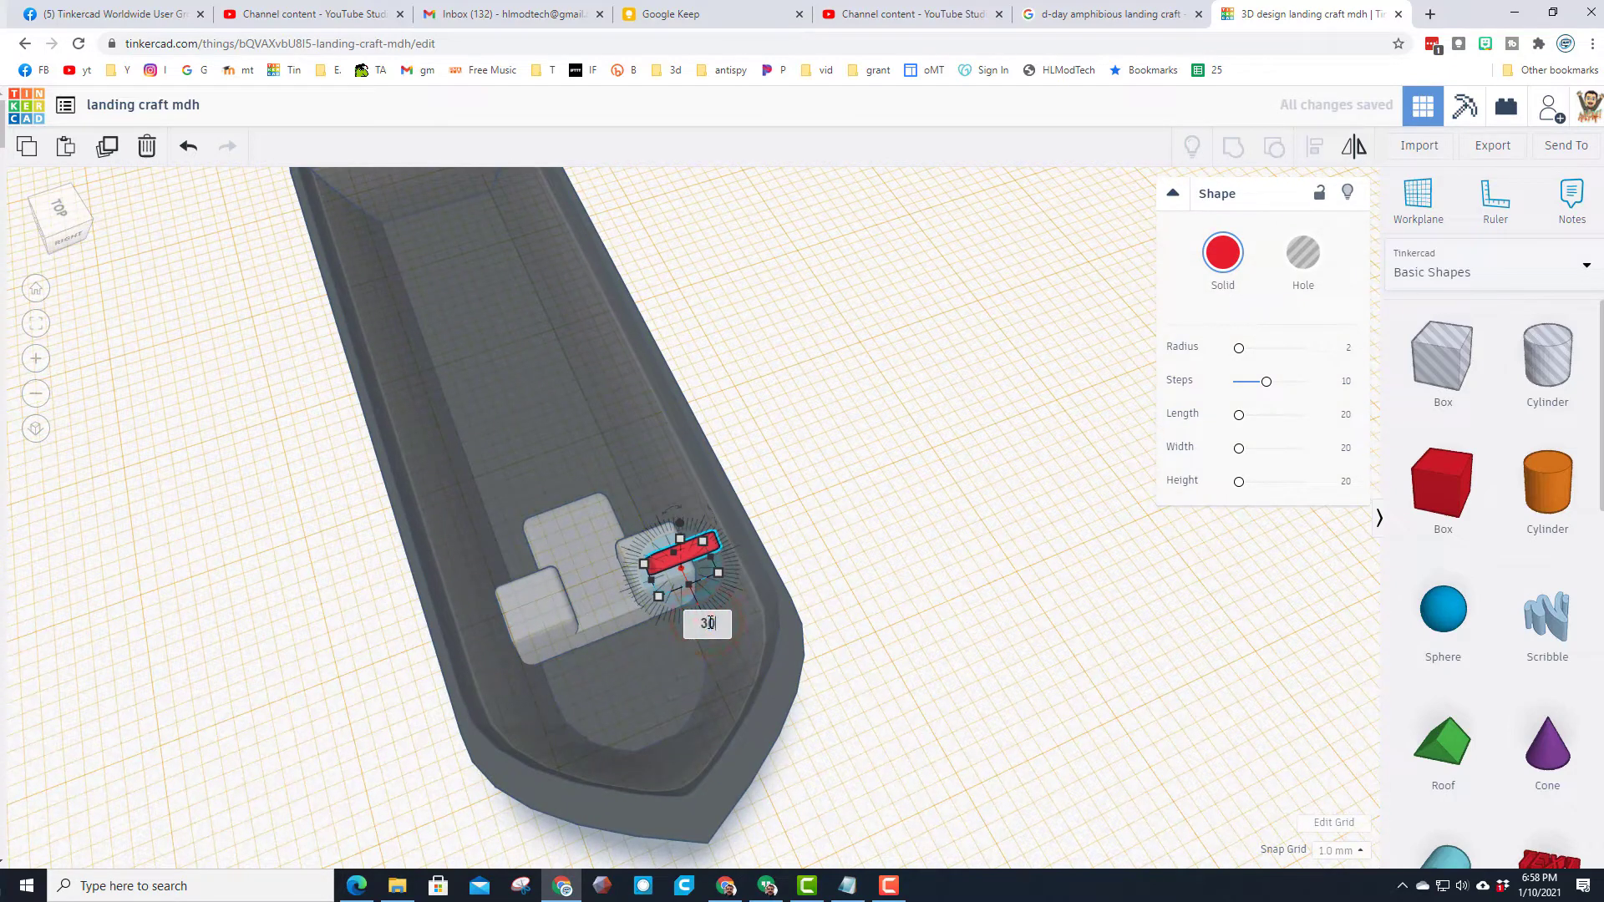
key(Return)
- Move the angled red plate onto the small gray block on the opposite side of the hull
drag(682, 572, 506, 617)
right_drag(473, 648, 766, 615)
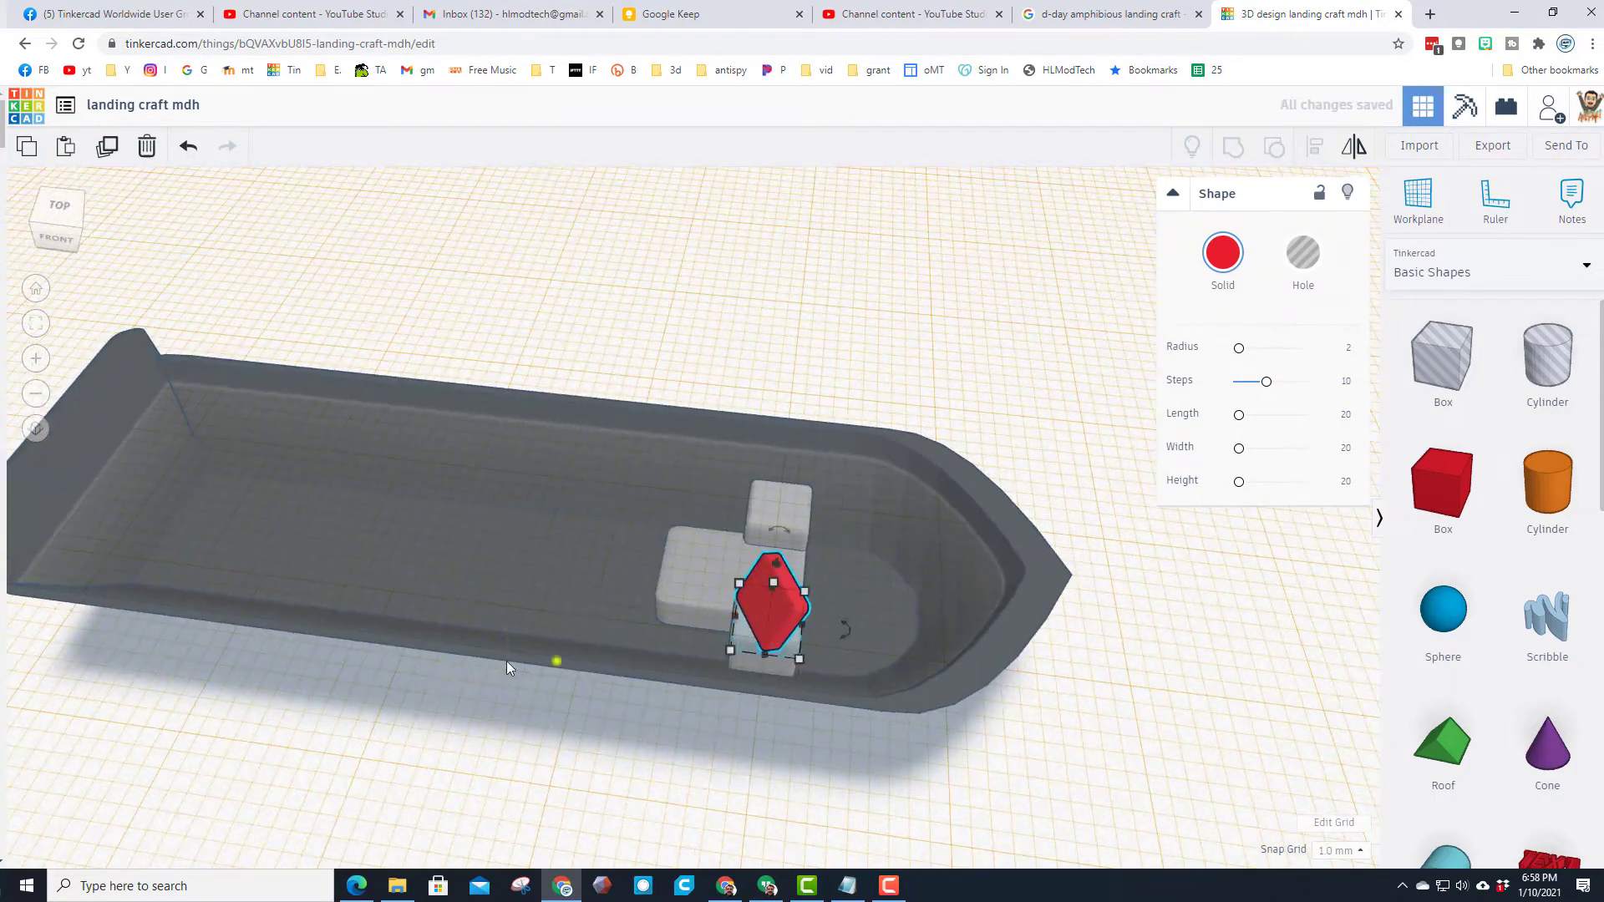
right_drag(506, 660, 543, 652)
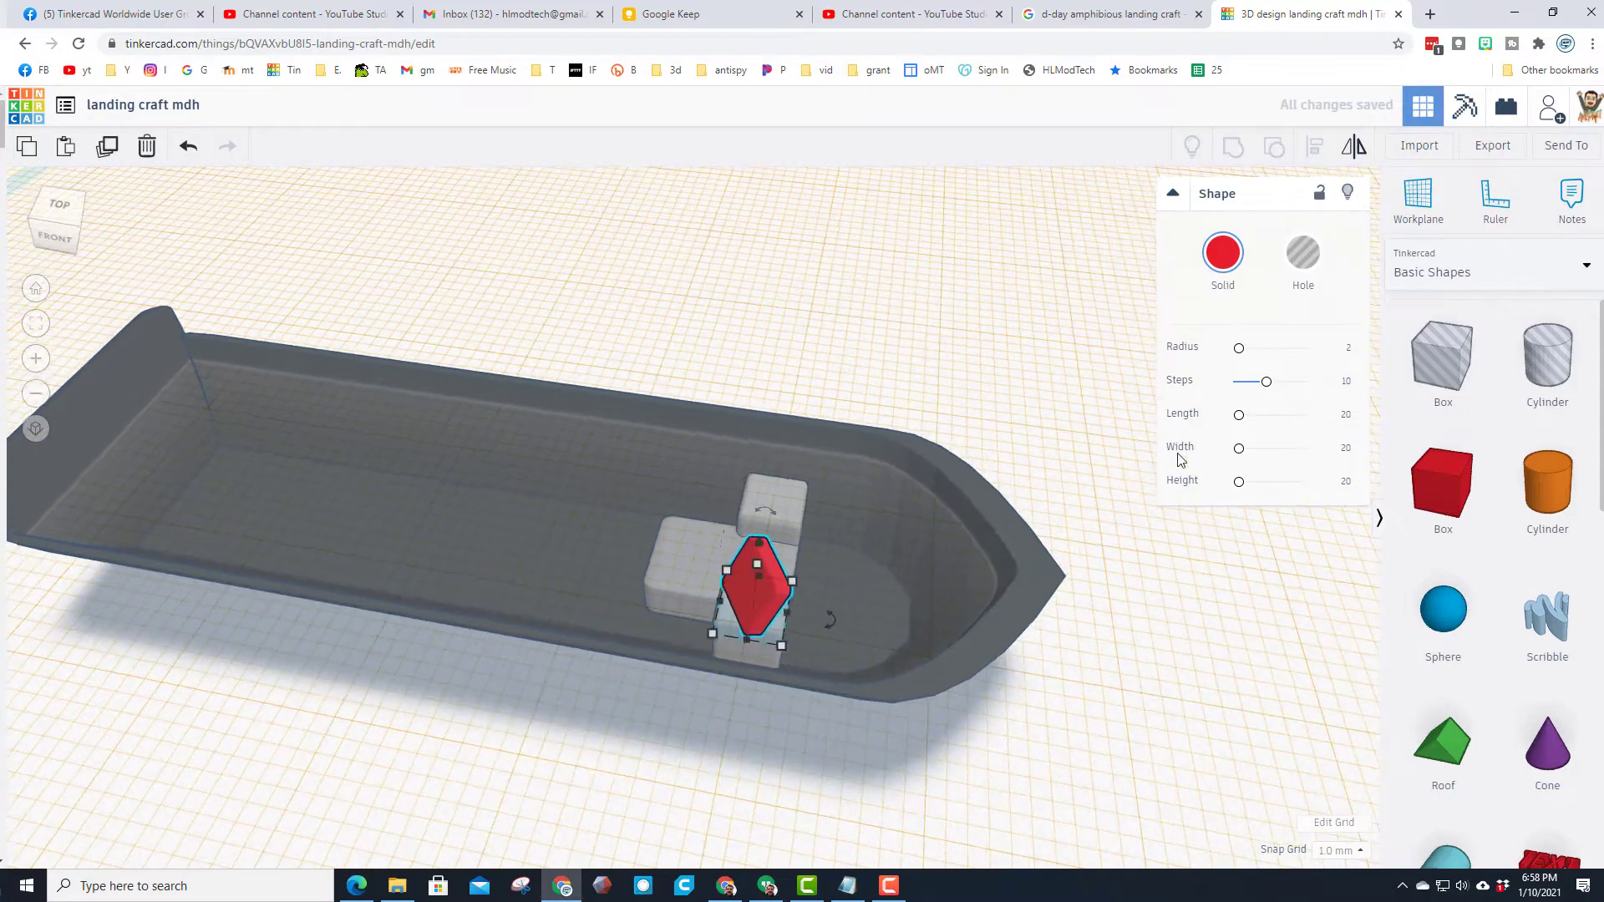
- Place a workplane on the red plate's ramp-facing side and add a tube with radius 2 and wall thickness 1 on it
click(1411, 206)
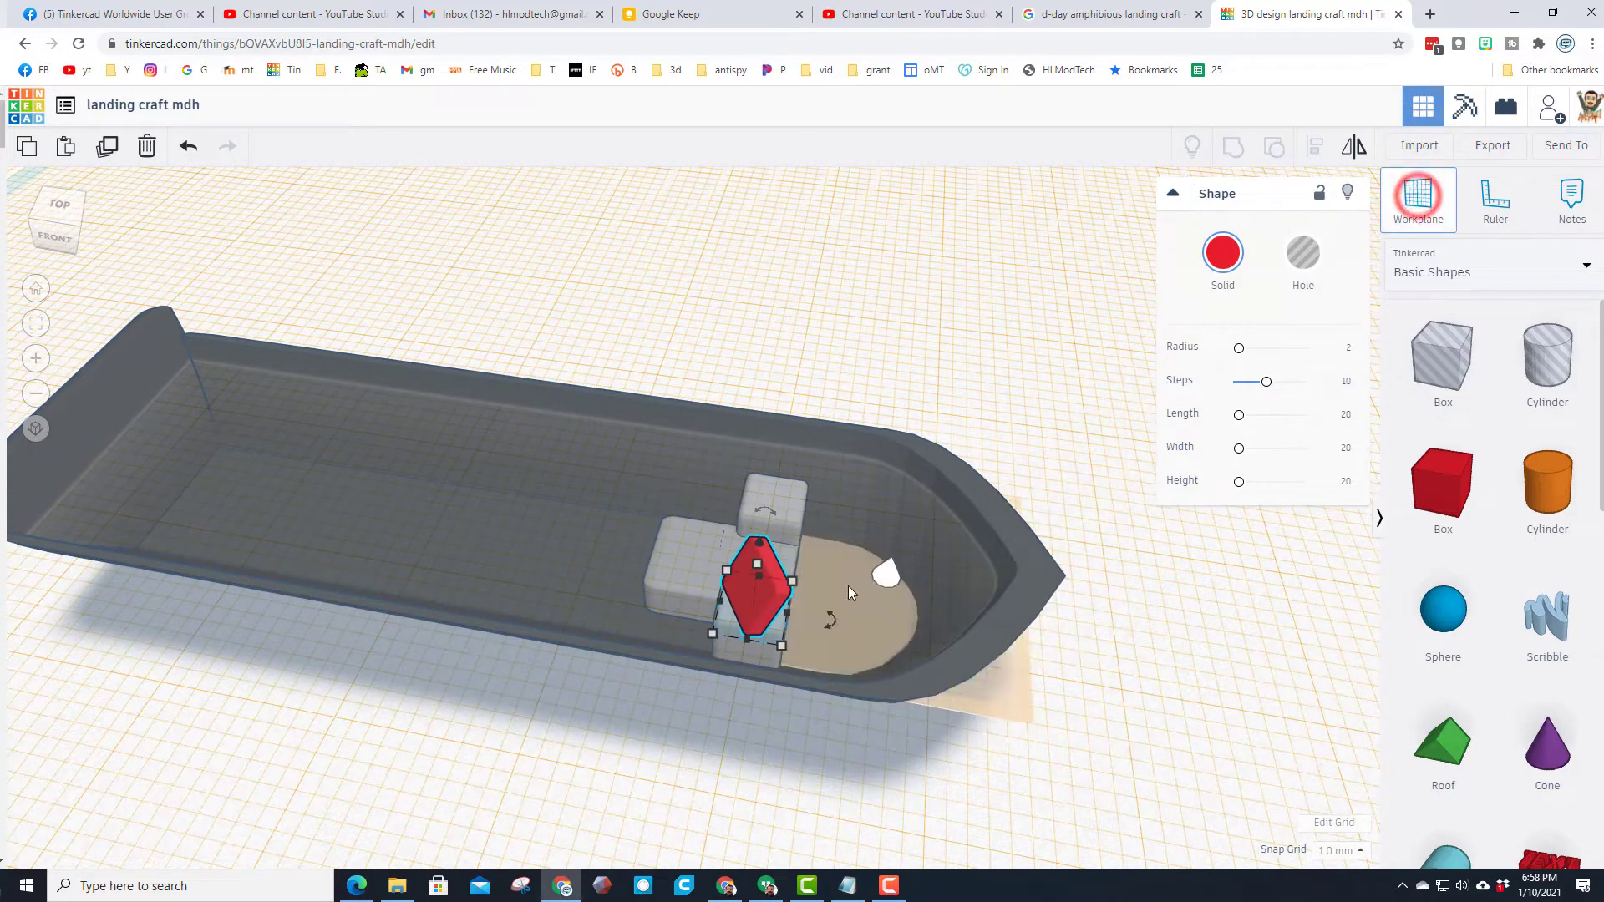
click(745, 586)
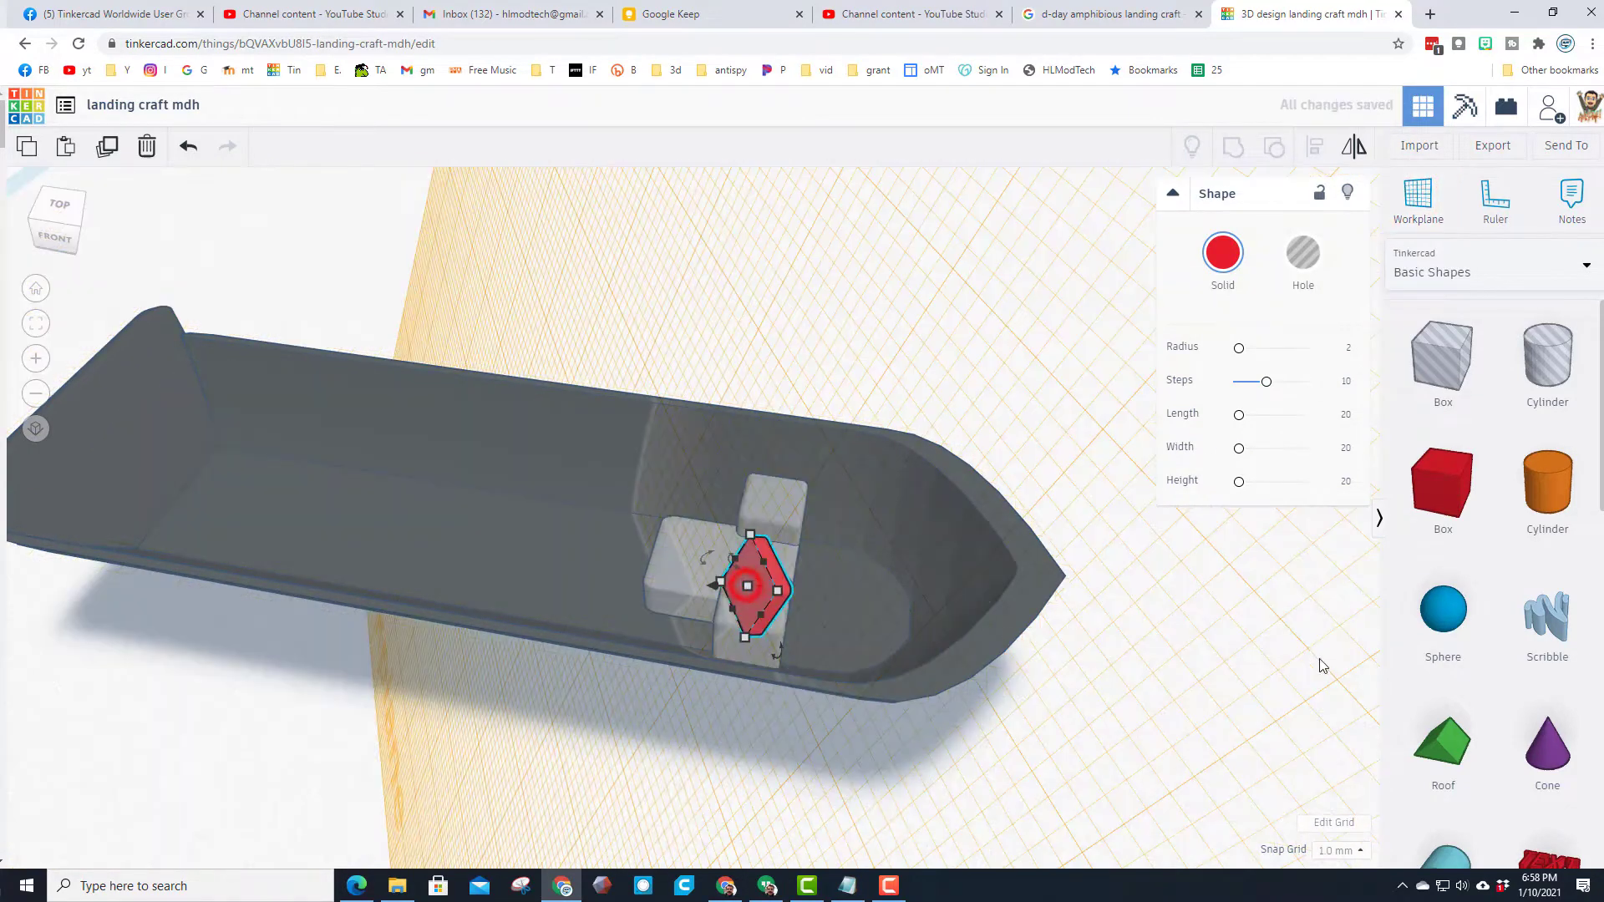
scroll(1441, 701, down, 6)
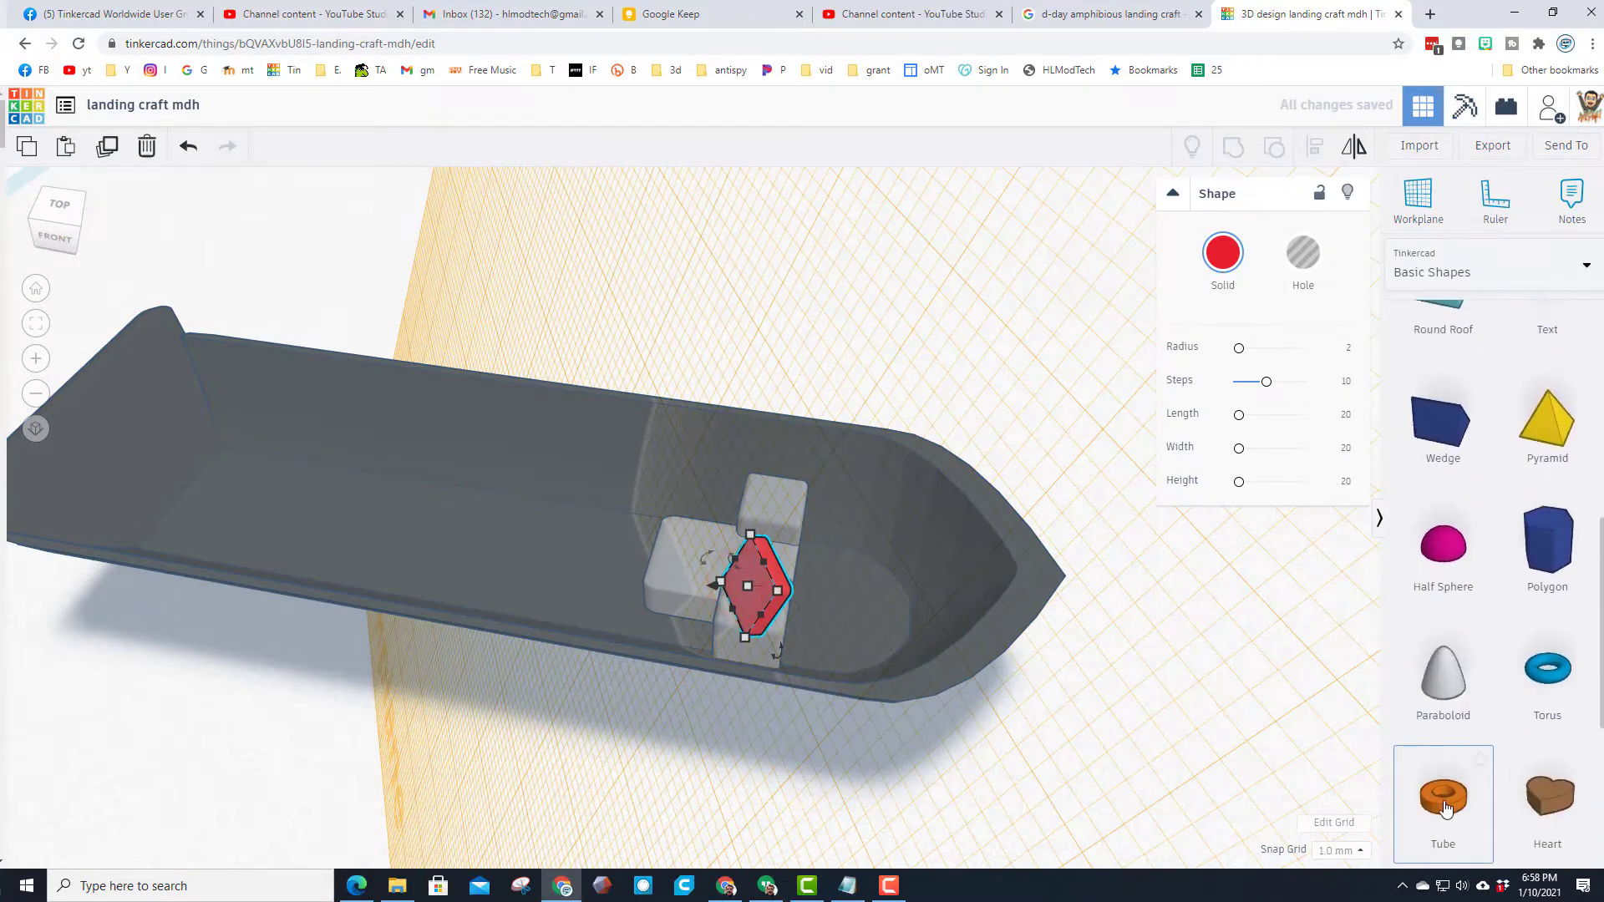
drag(1443, 800, 660, 543)
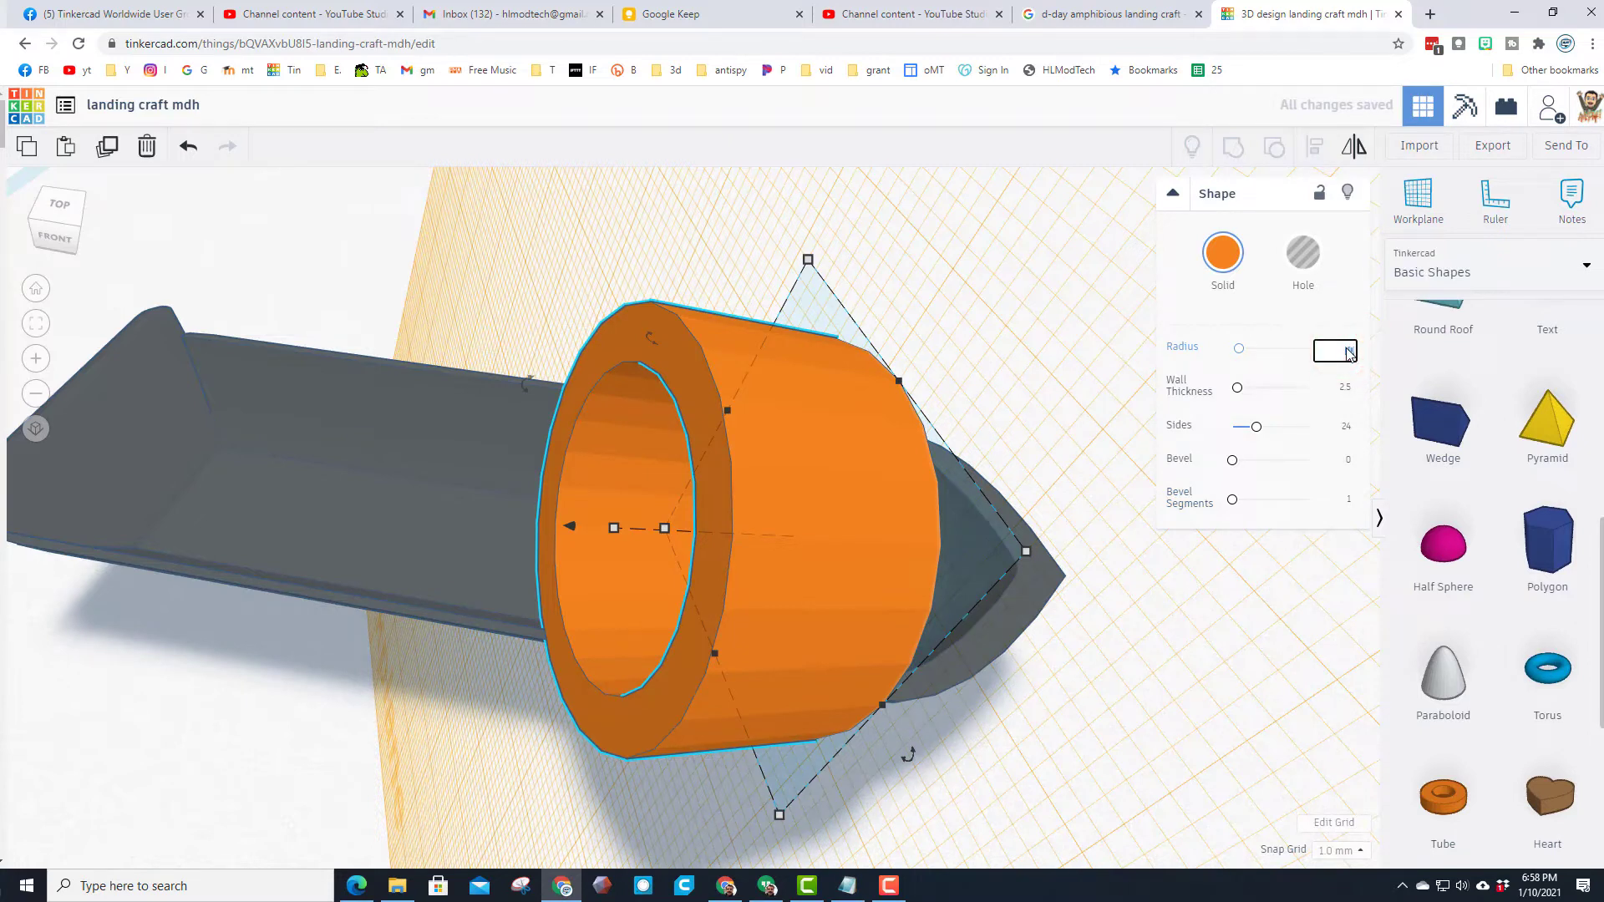
key(Return)
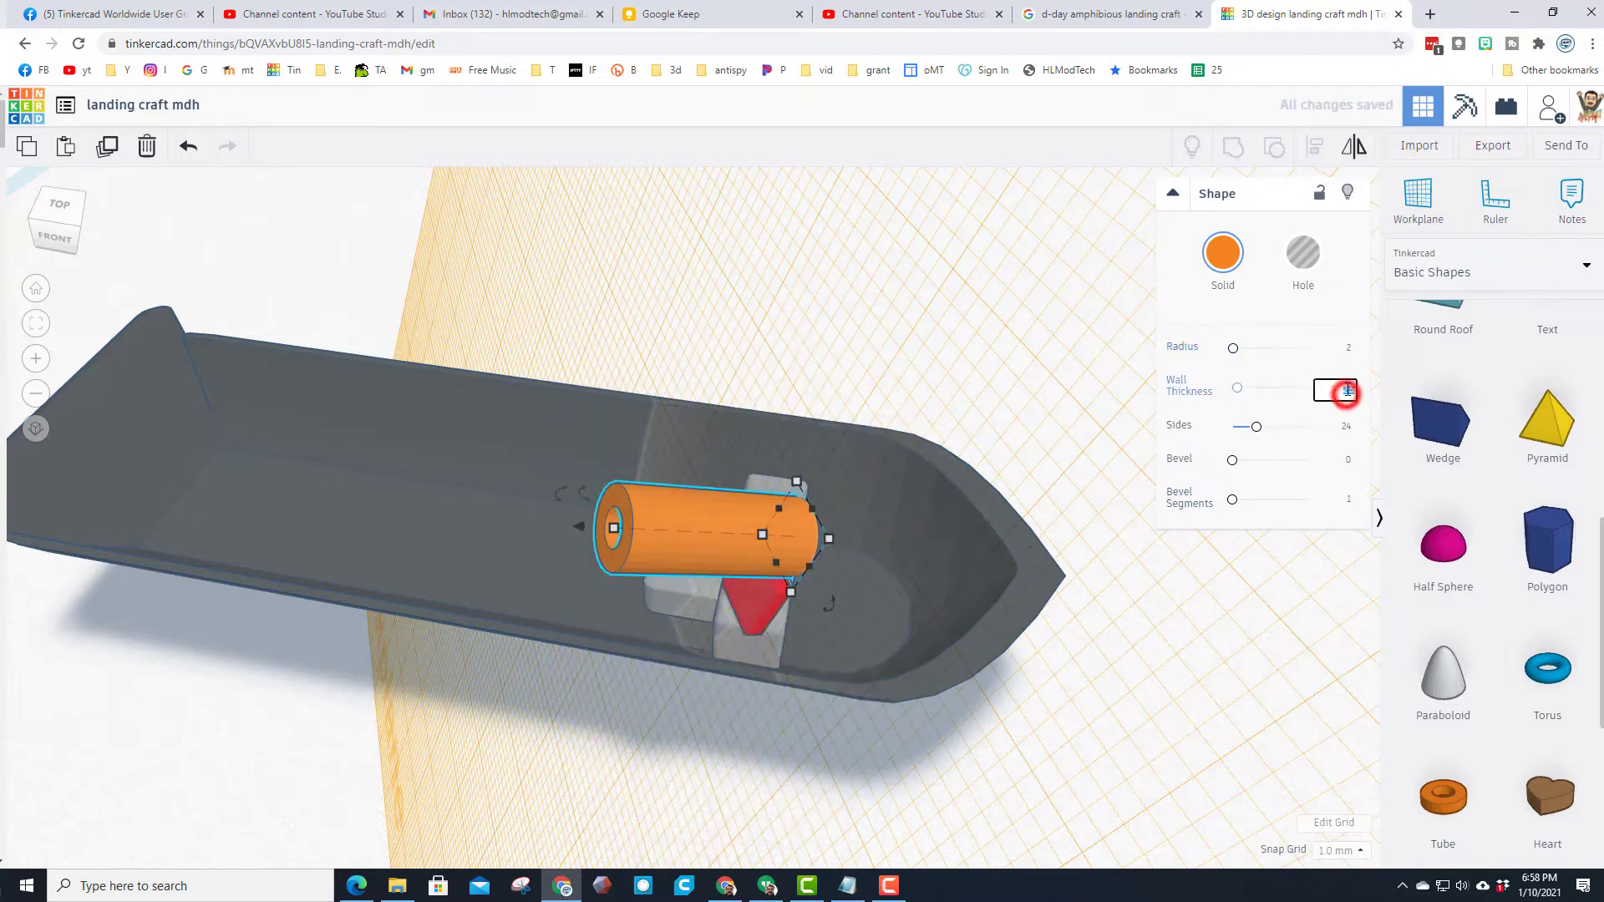
key(Return)
- Scale the tube down proportionally to a slim barrel 1 mm by 1 mm across
right_drag(623, 582, 810, 558)
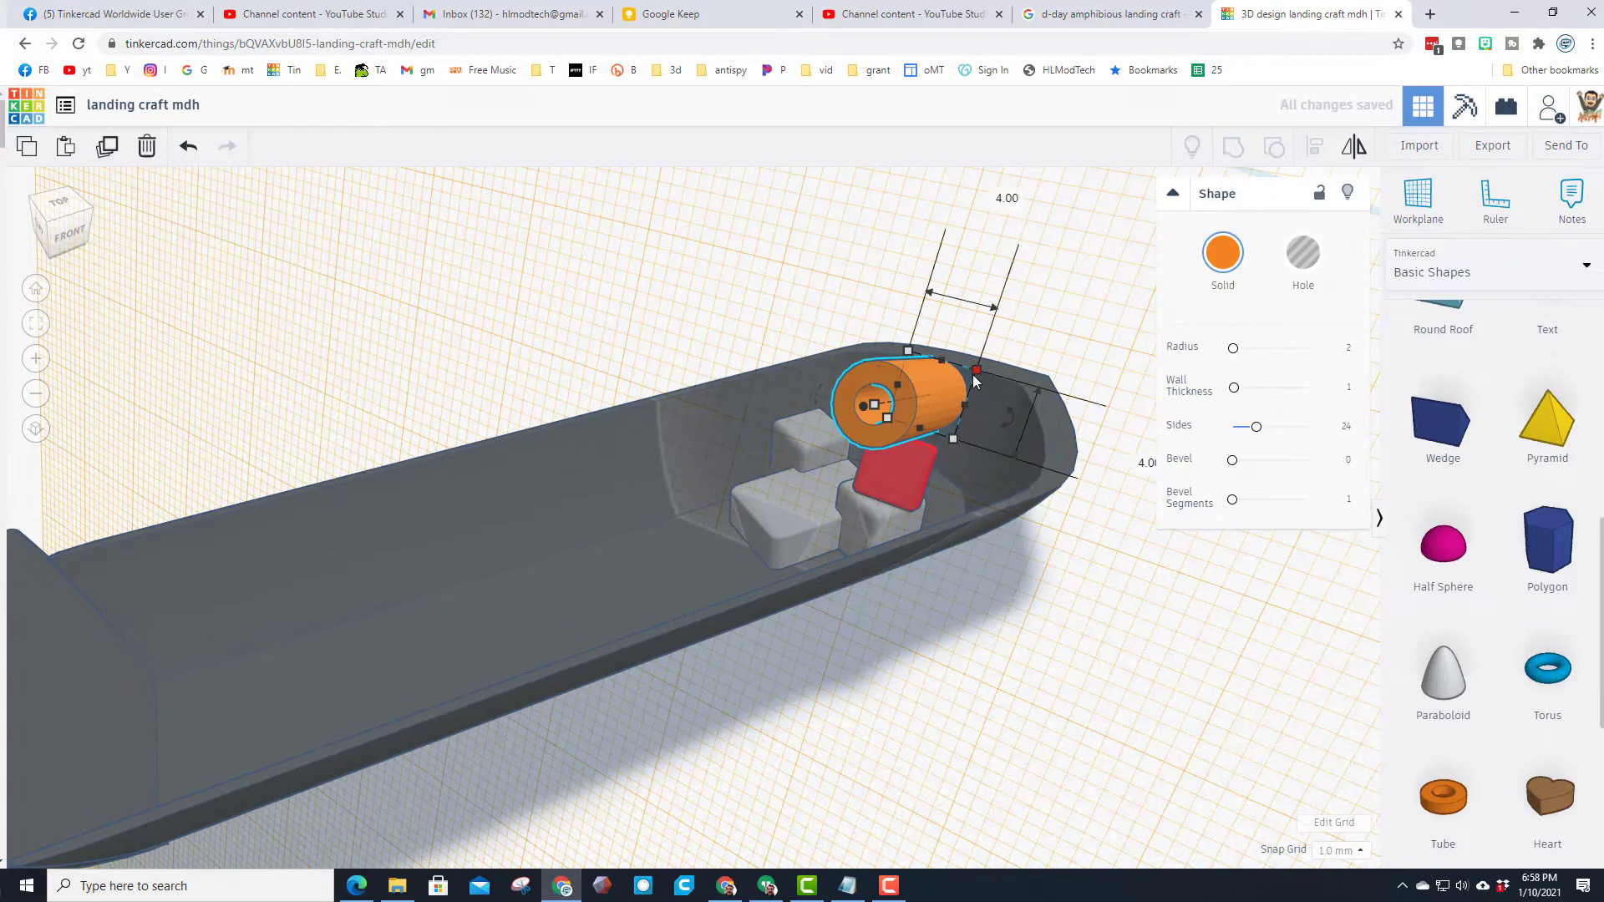
shift+drag(978, 371, 913, 428)
right_drag(912, 428, 648, 524)
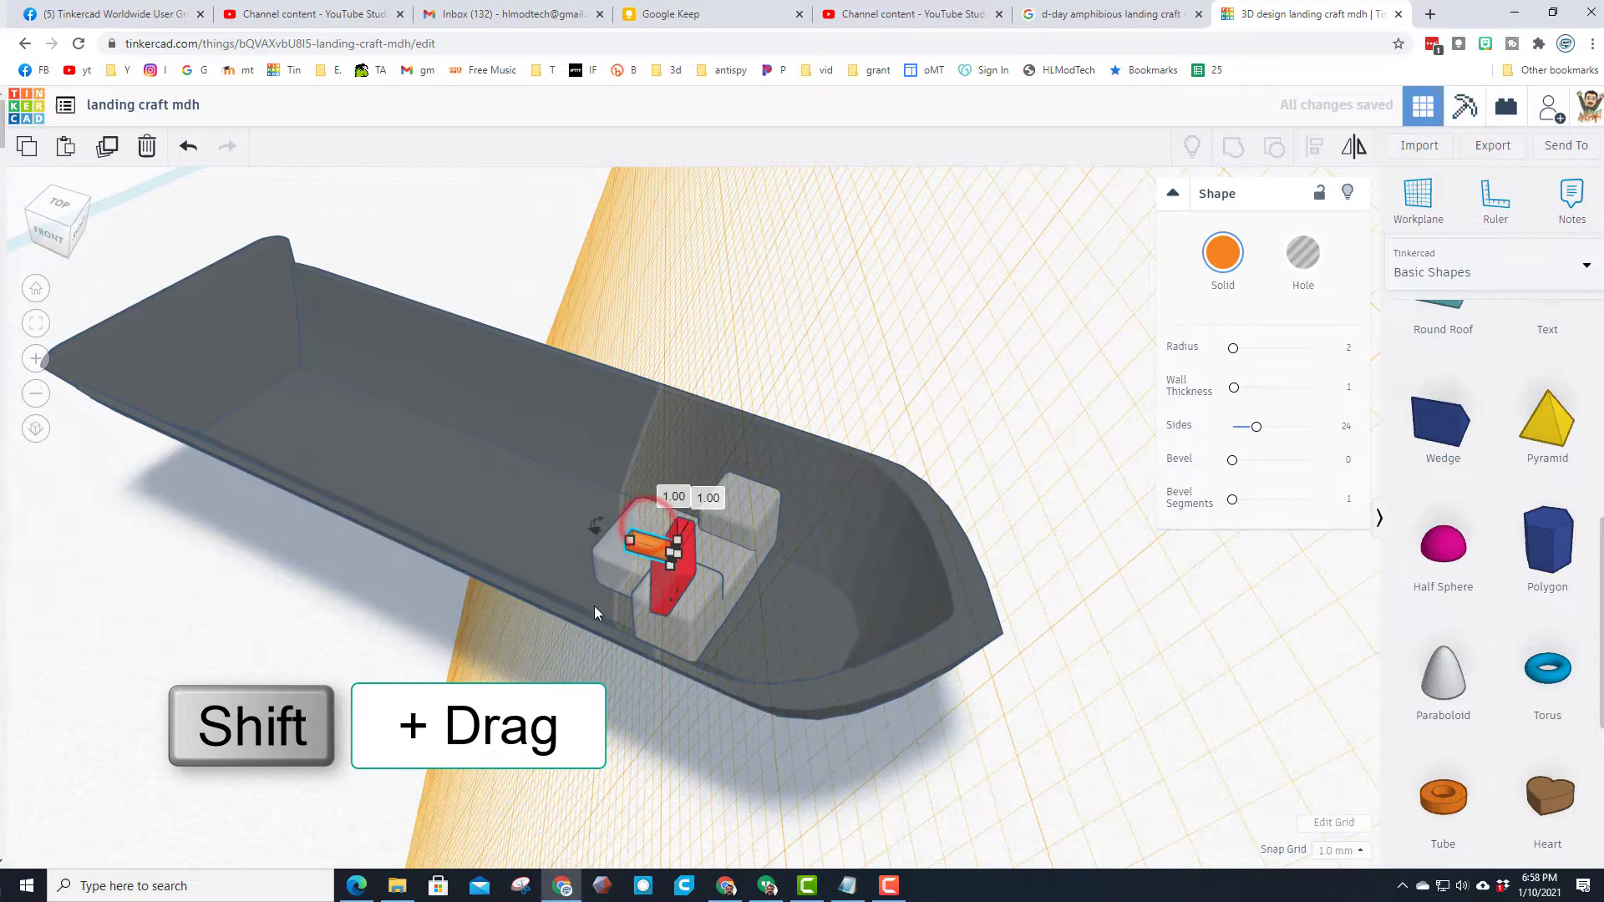
- Align the tube to the center of the red plate's face in both directions
shift+drag(594, 610, 844, 504)
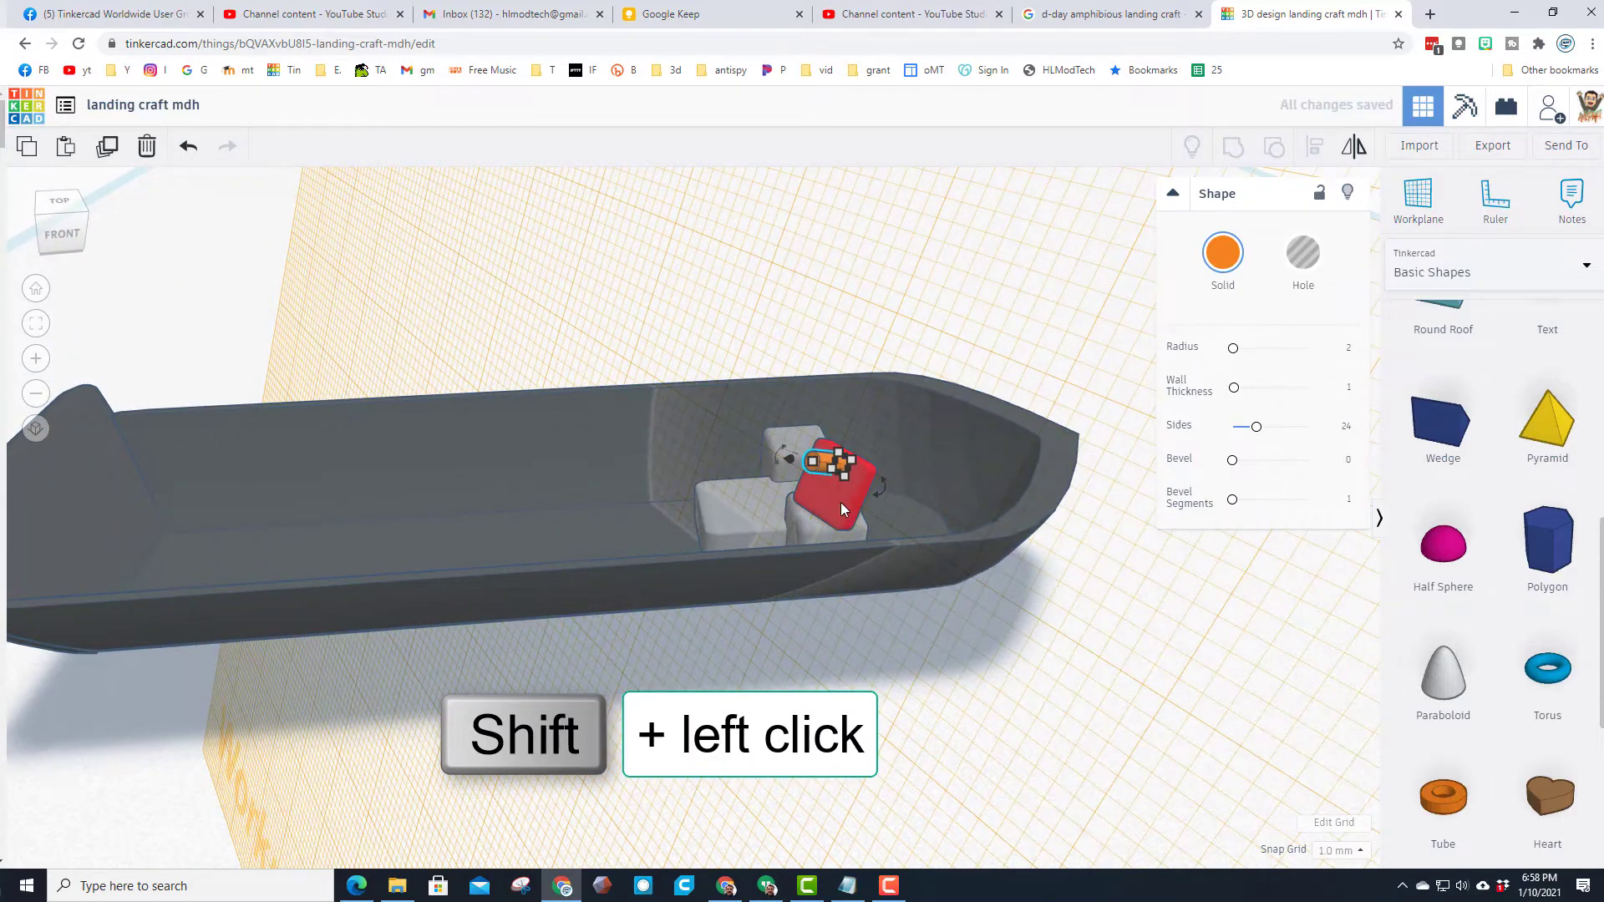
shift+click(840, 505)
click(1315, 152)
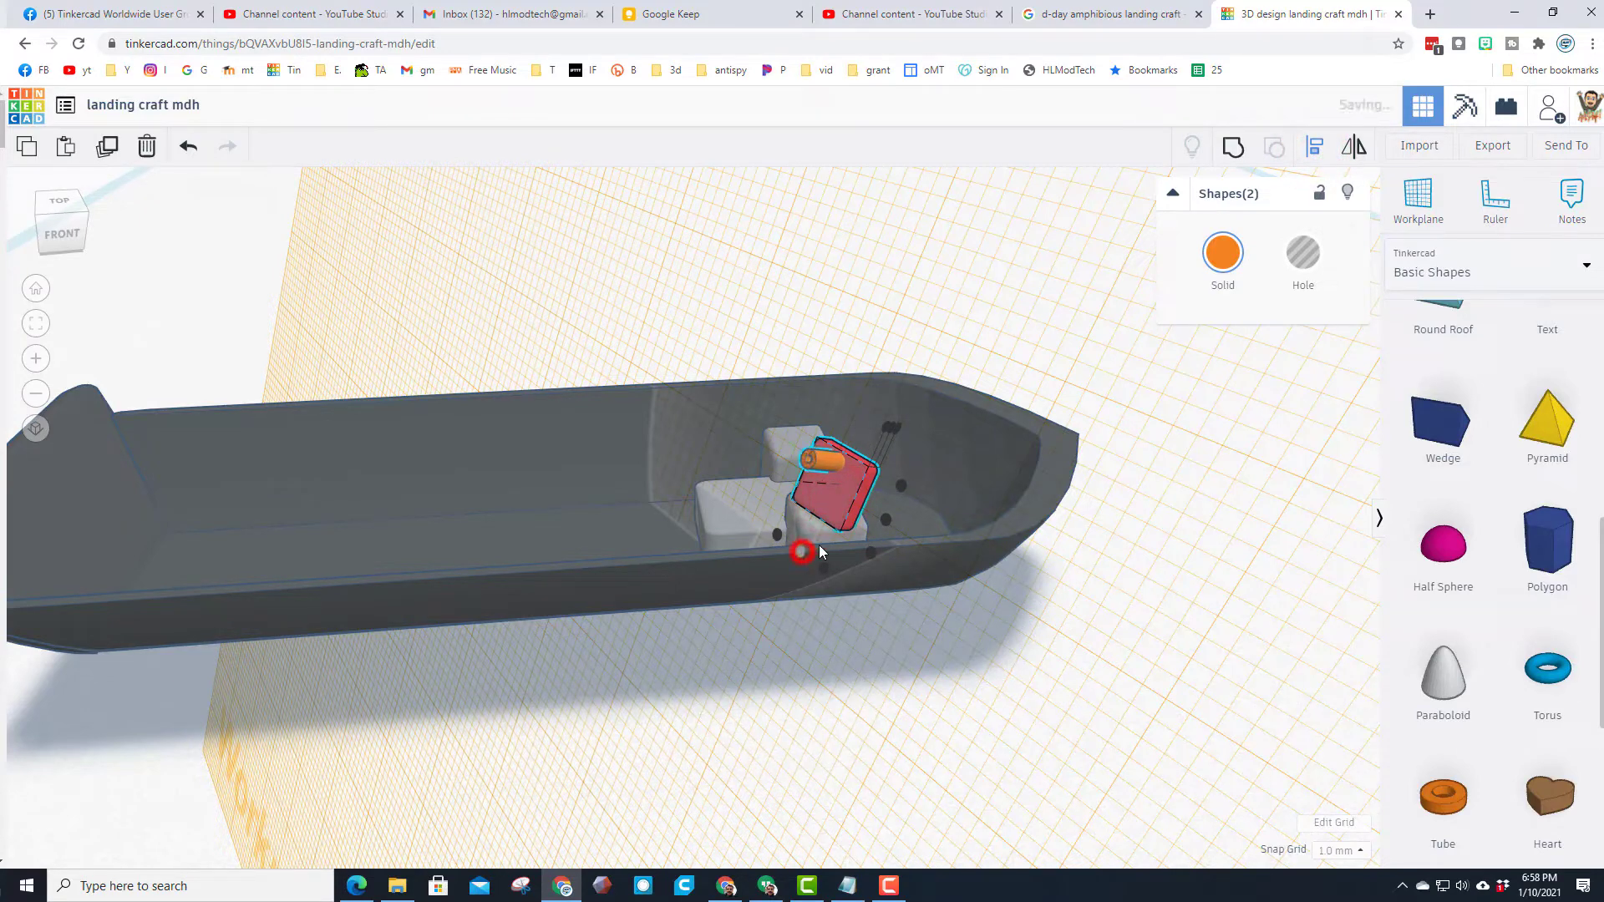
click(885, 520)
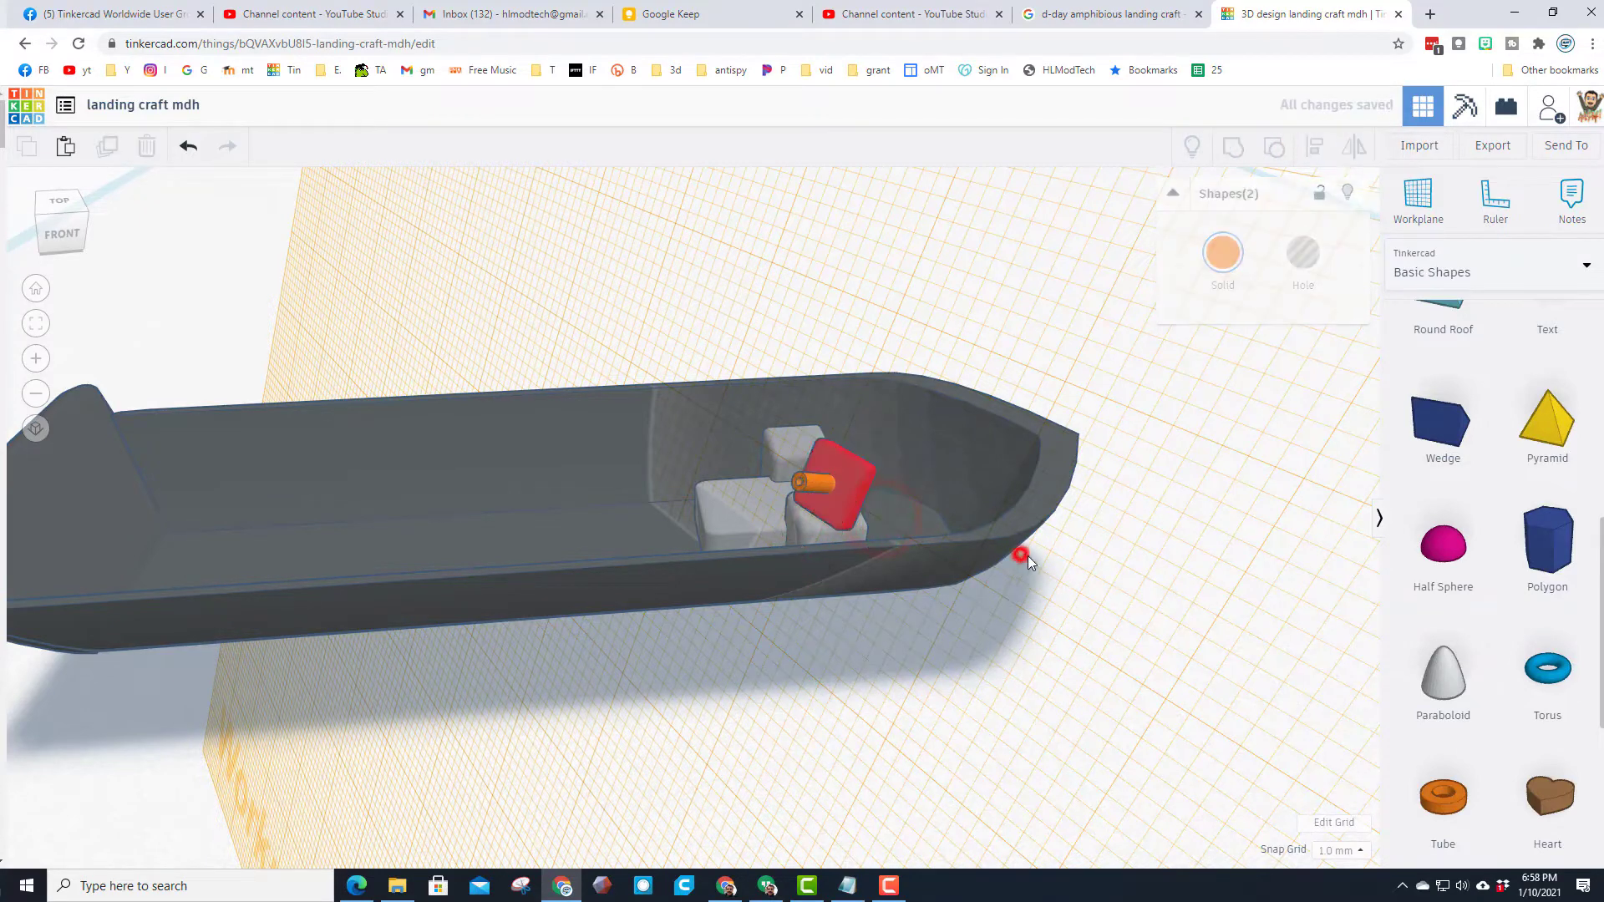
- Lengthen the orange tube to 6 mm so it extends from the plate toward the ramp
right_drag(1027, 555, 665, 546)
click(659, 546)
drag(659, 546, 604, 514)
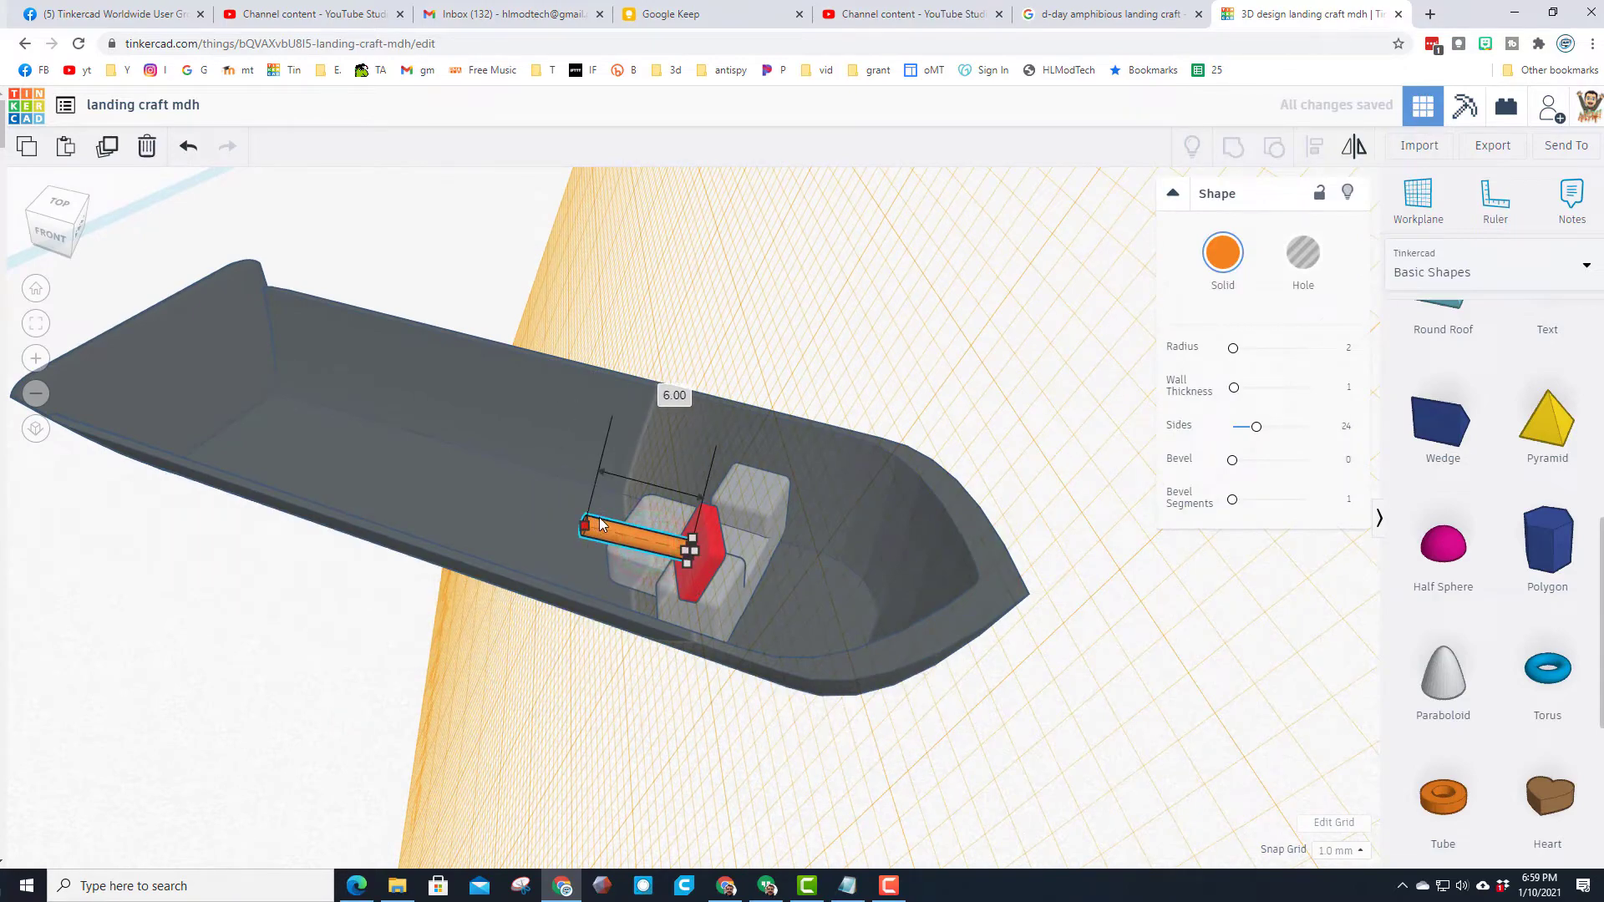
right_drag(599, 518, 511, 529)
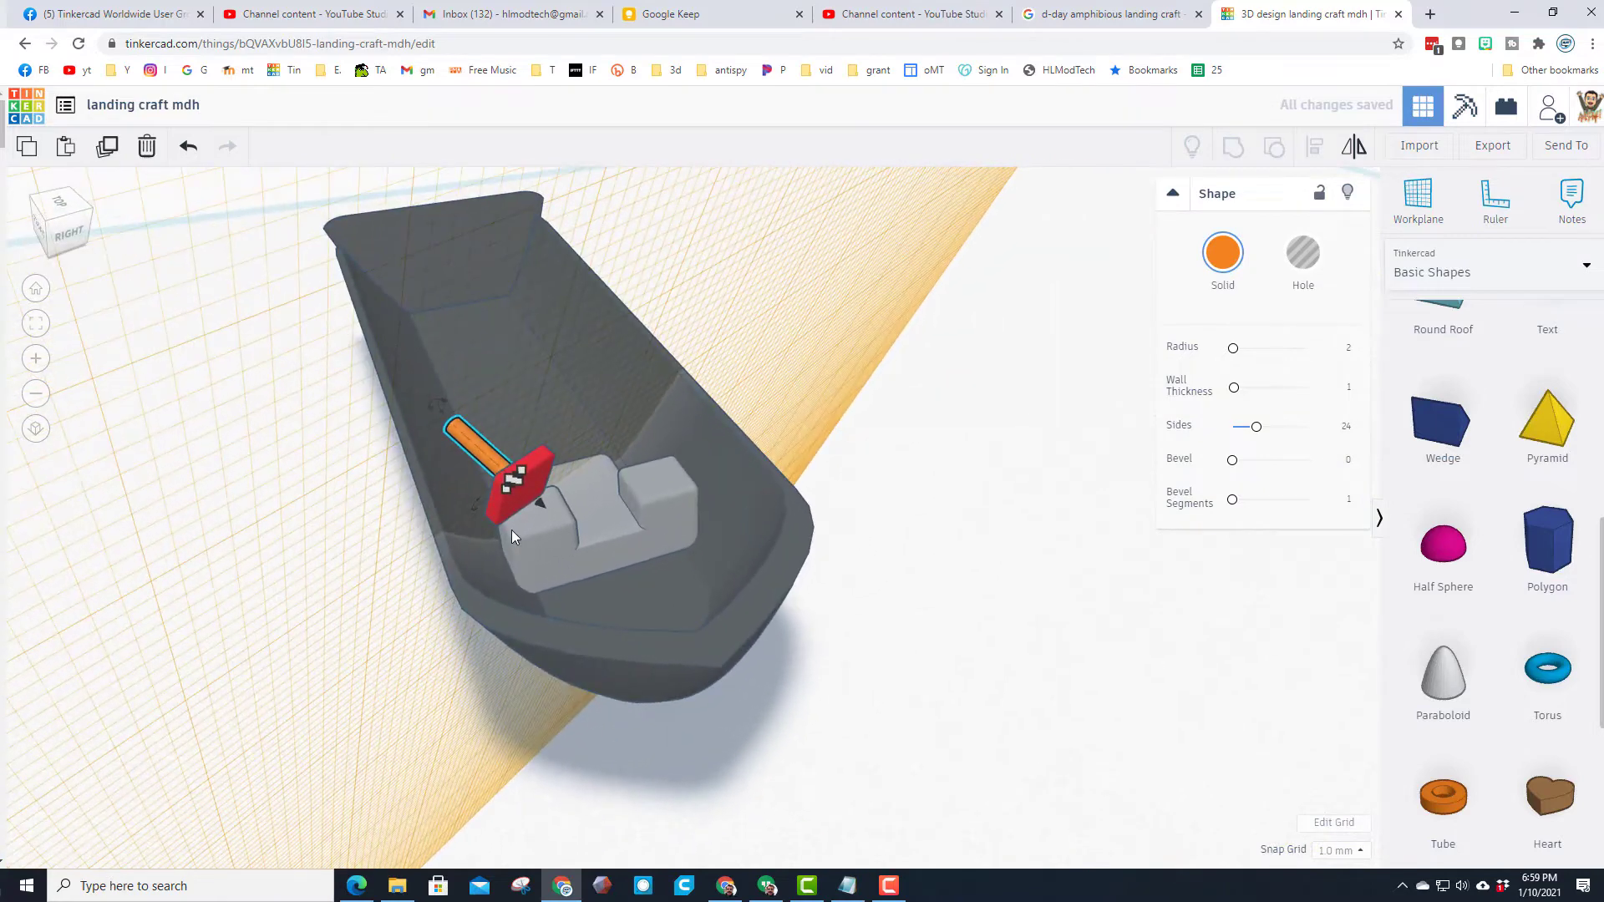
- Group the tube and plate into a gun and color it dark gray like the hull
shift+click(507, 508)
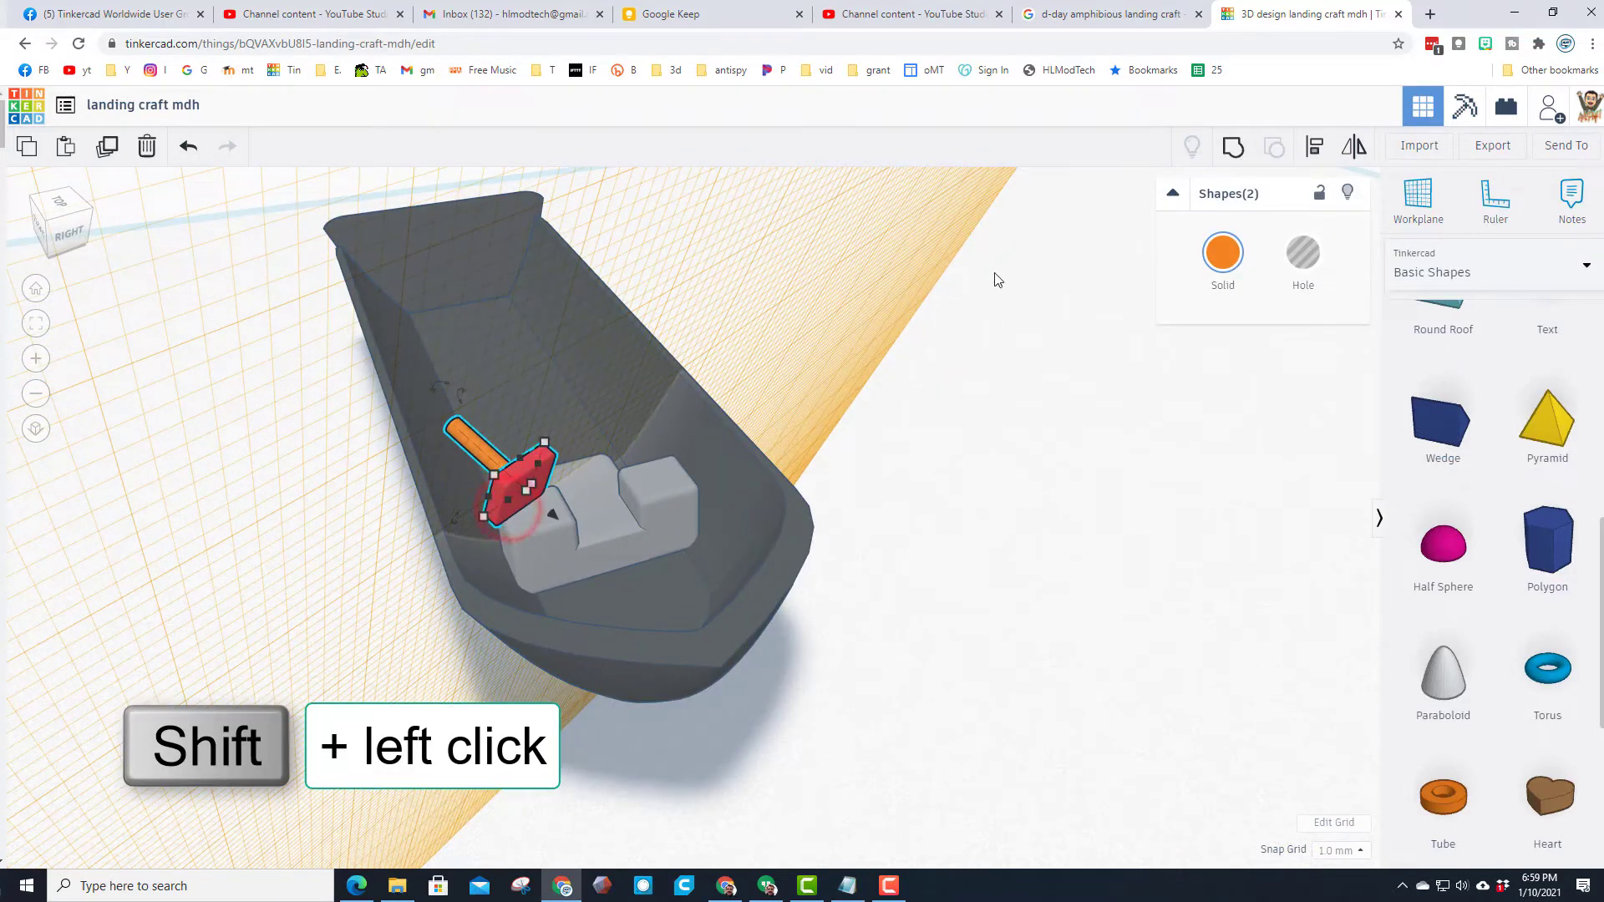
click(1231, 148)
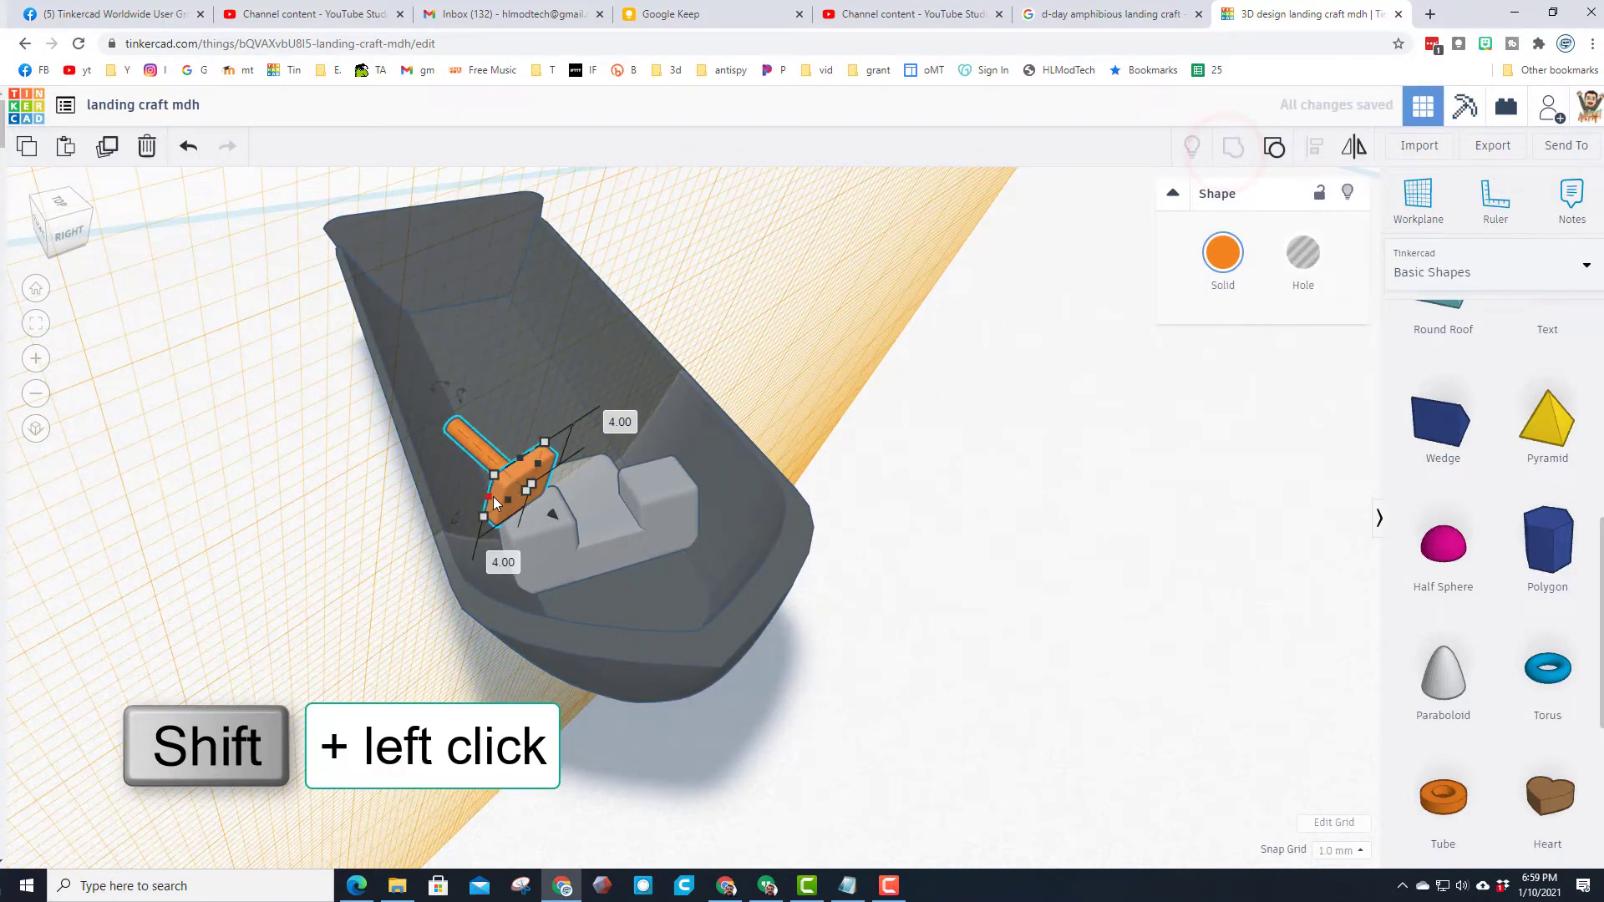
right_drag(499, 504, 634, 531)
click(1207, 251)
click(1536, 406)
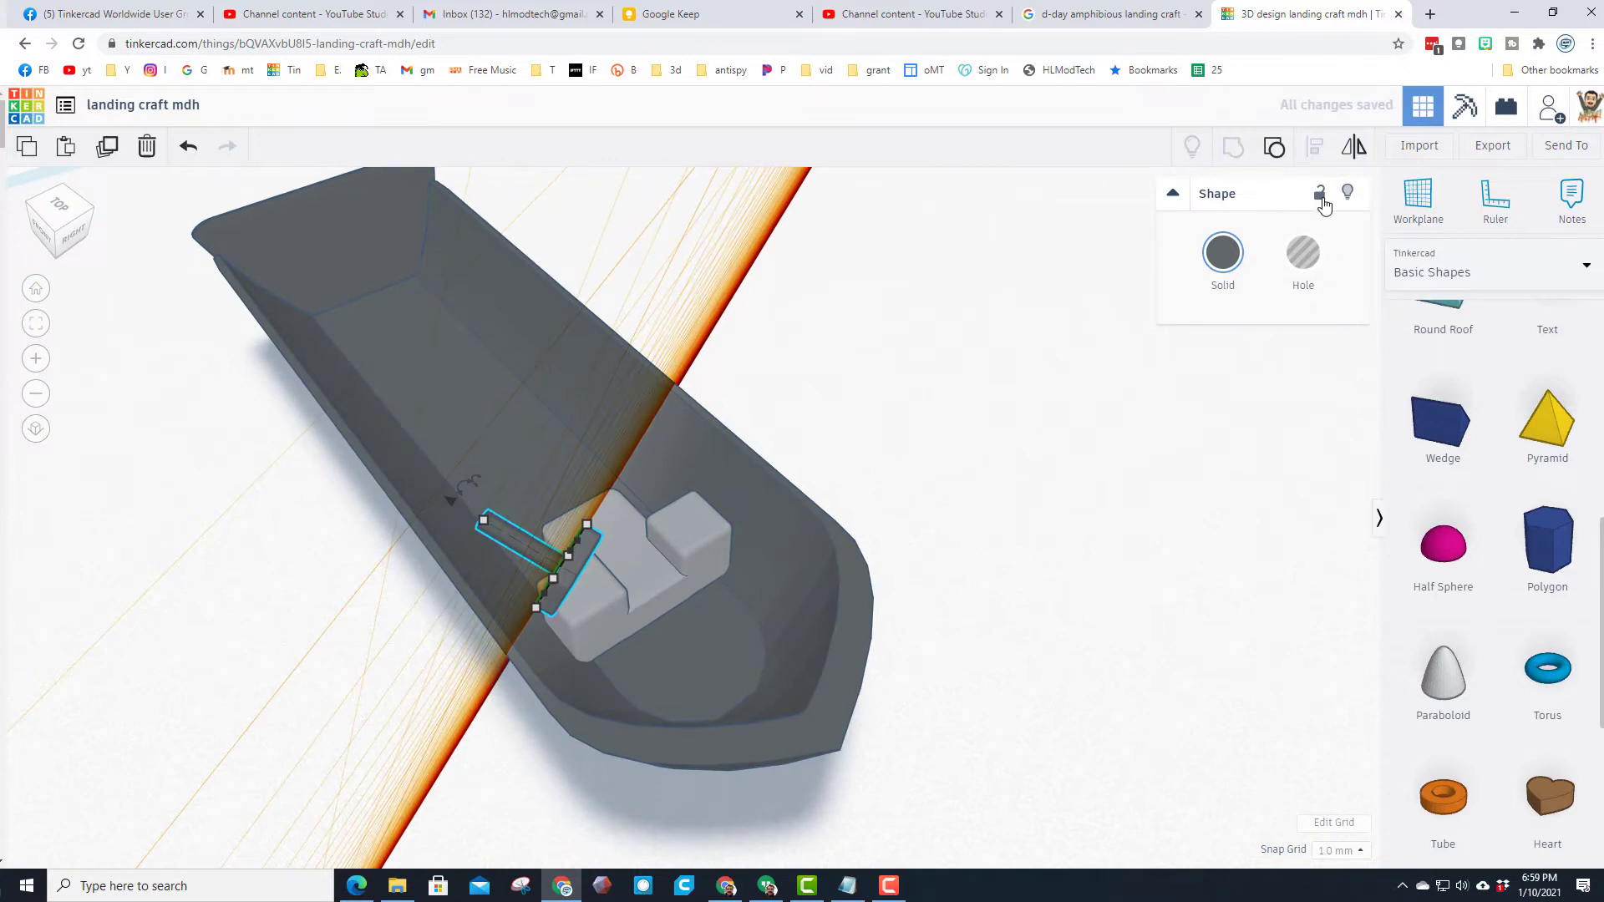
- Set the workplane on top of the empty small block, duplicate the gun, and move the copy straight across onto that block
click(1403, 200)
click(700, 507)
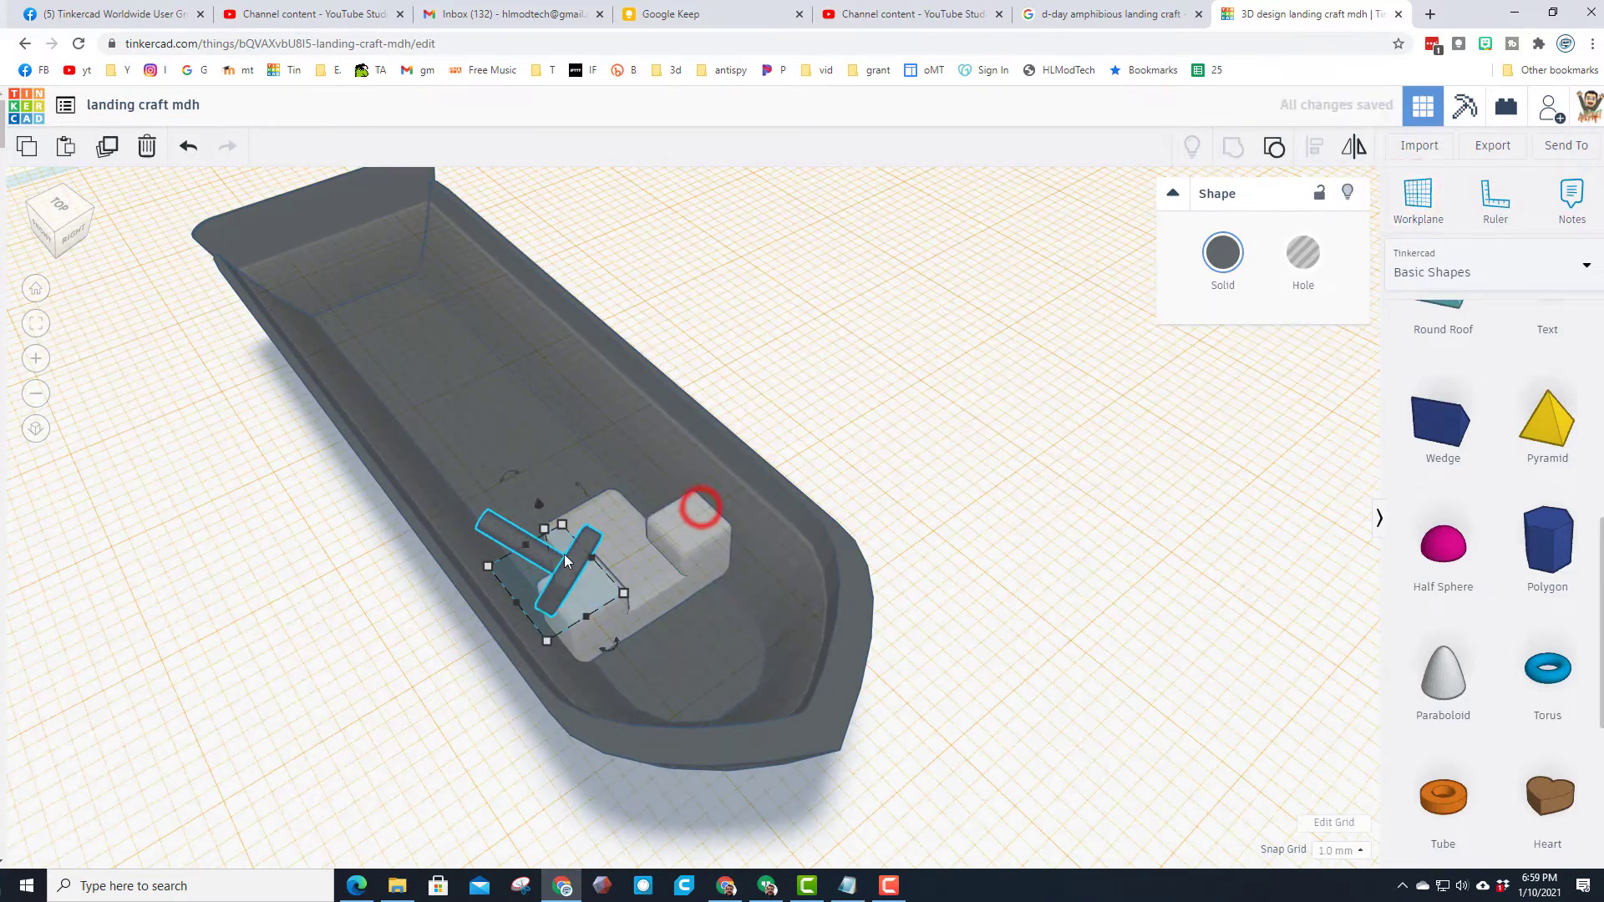
click(564, 571)
click(110, 148)
key(Up)
key(Up)
key(Up)
key(Up)
key(Up)
key(Up)
key(Up)
key(Up)
key(Up)
key(Up)
key(Up)
key(Up)
key(Up)
key(Up)
key(Up)
key(Up)
key(Up)
key(Up)
key(Up)
key(Up)
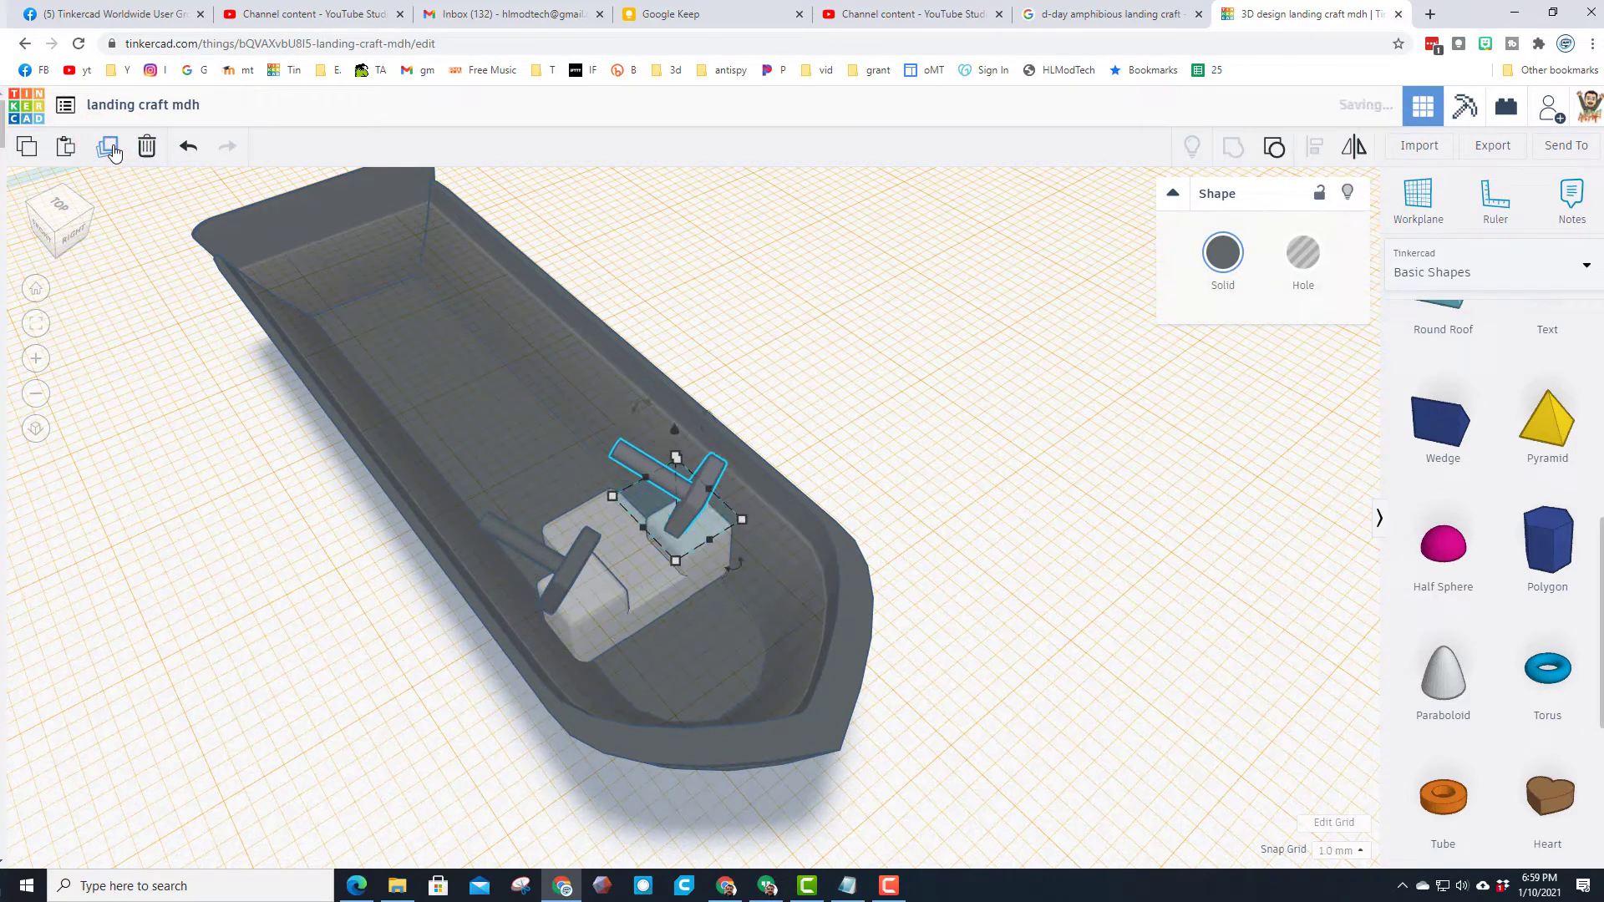
- Mirror the copied gun across the hull's width so it angles opposite to the original
click(1354, 146)
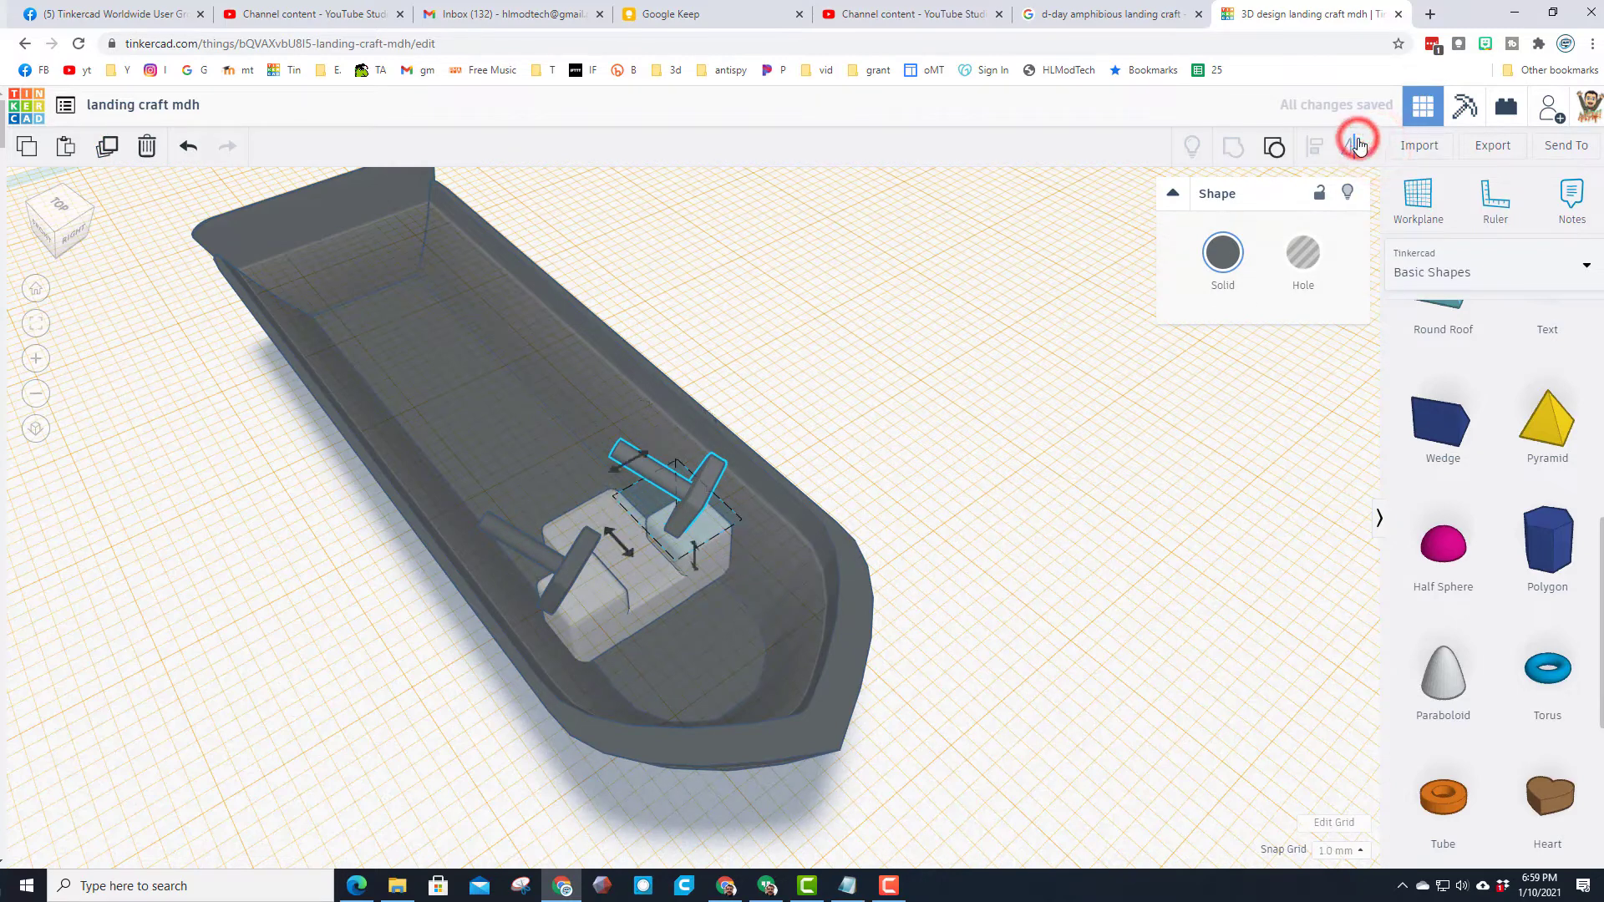
click(639, 456)
click(959, 419)
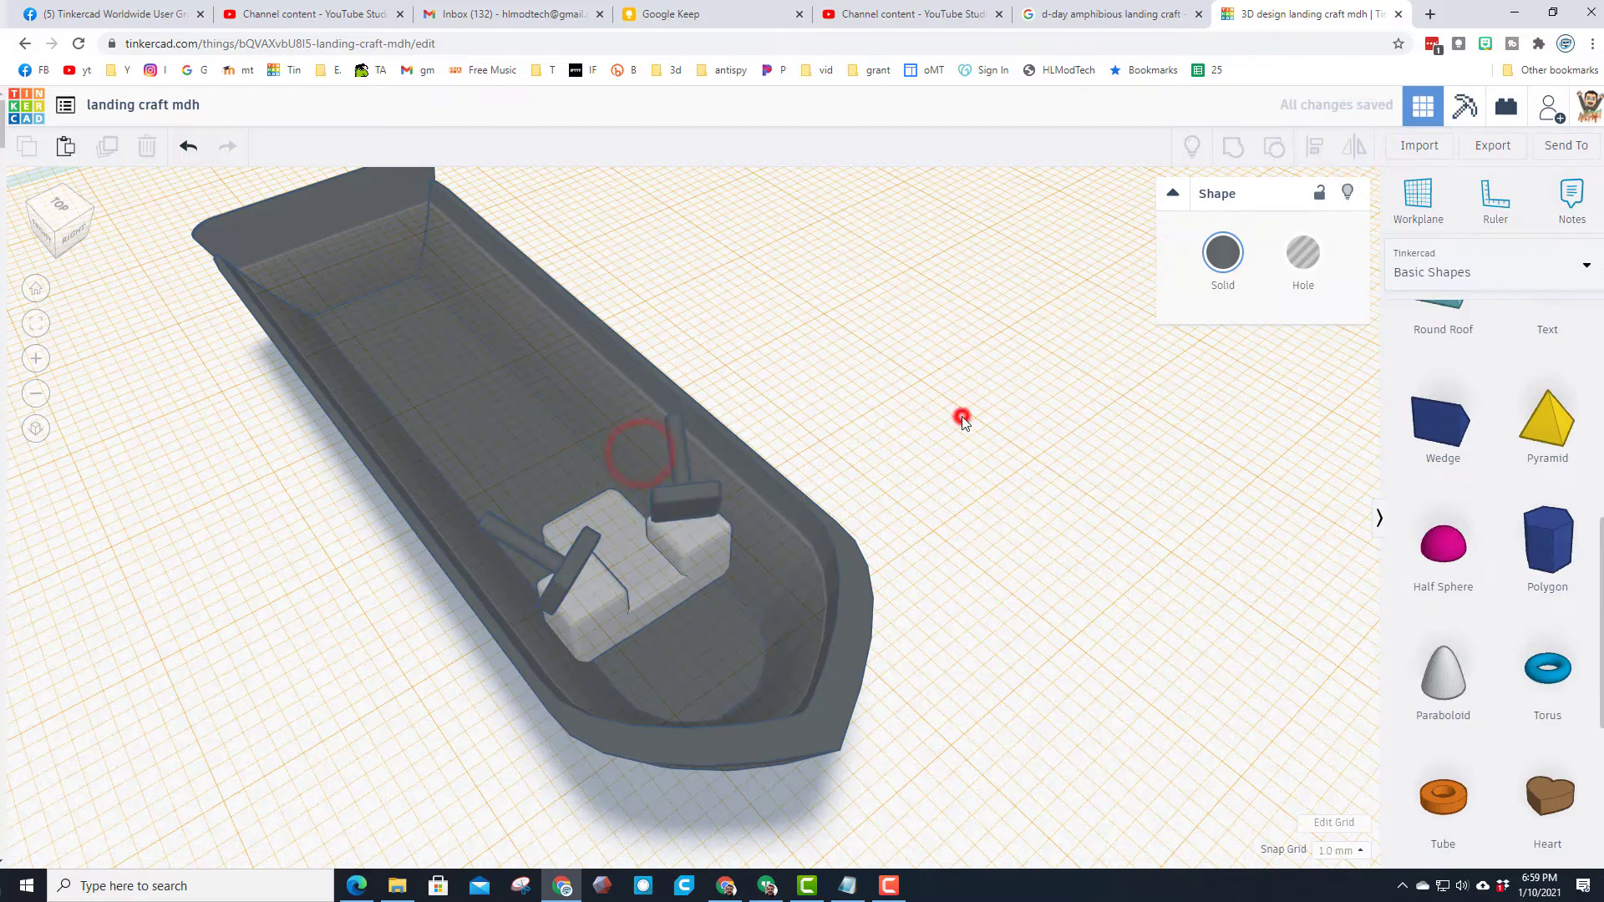
- Return the workplane to the default base plane beneath the landing craft
right_drag(1012, 491, 1266, 431)
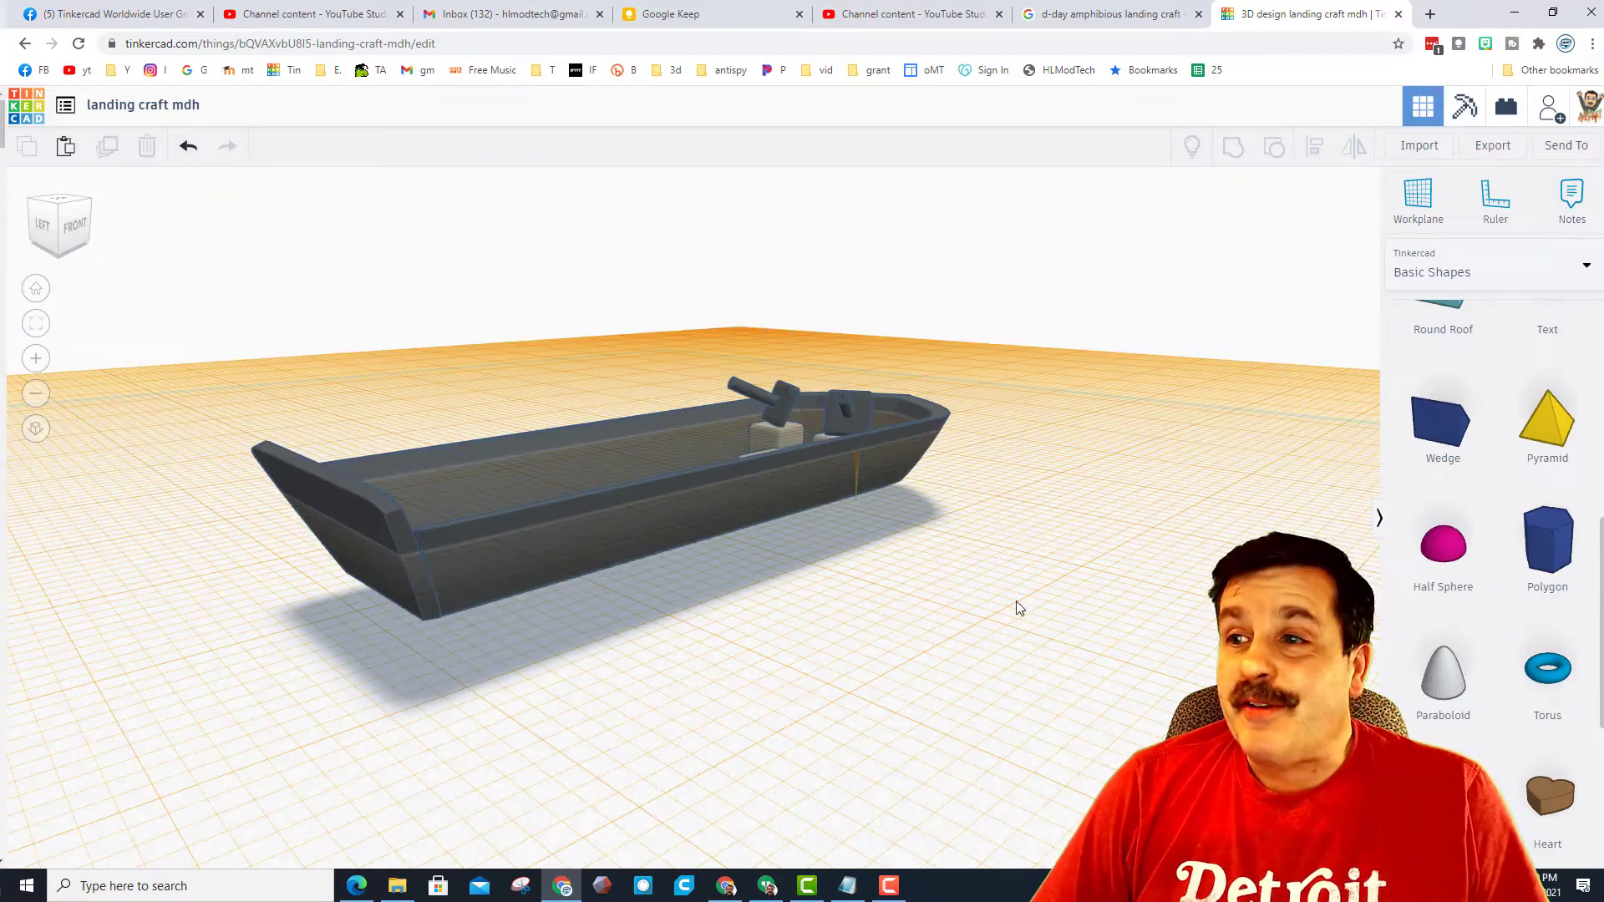
click(1418, 205)
click(1047, 508)
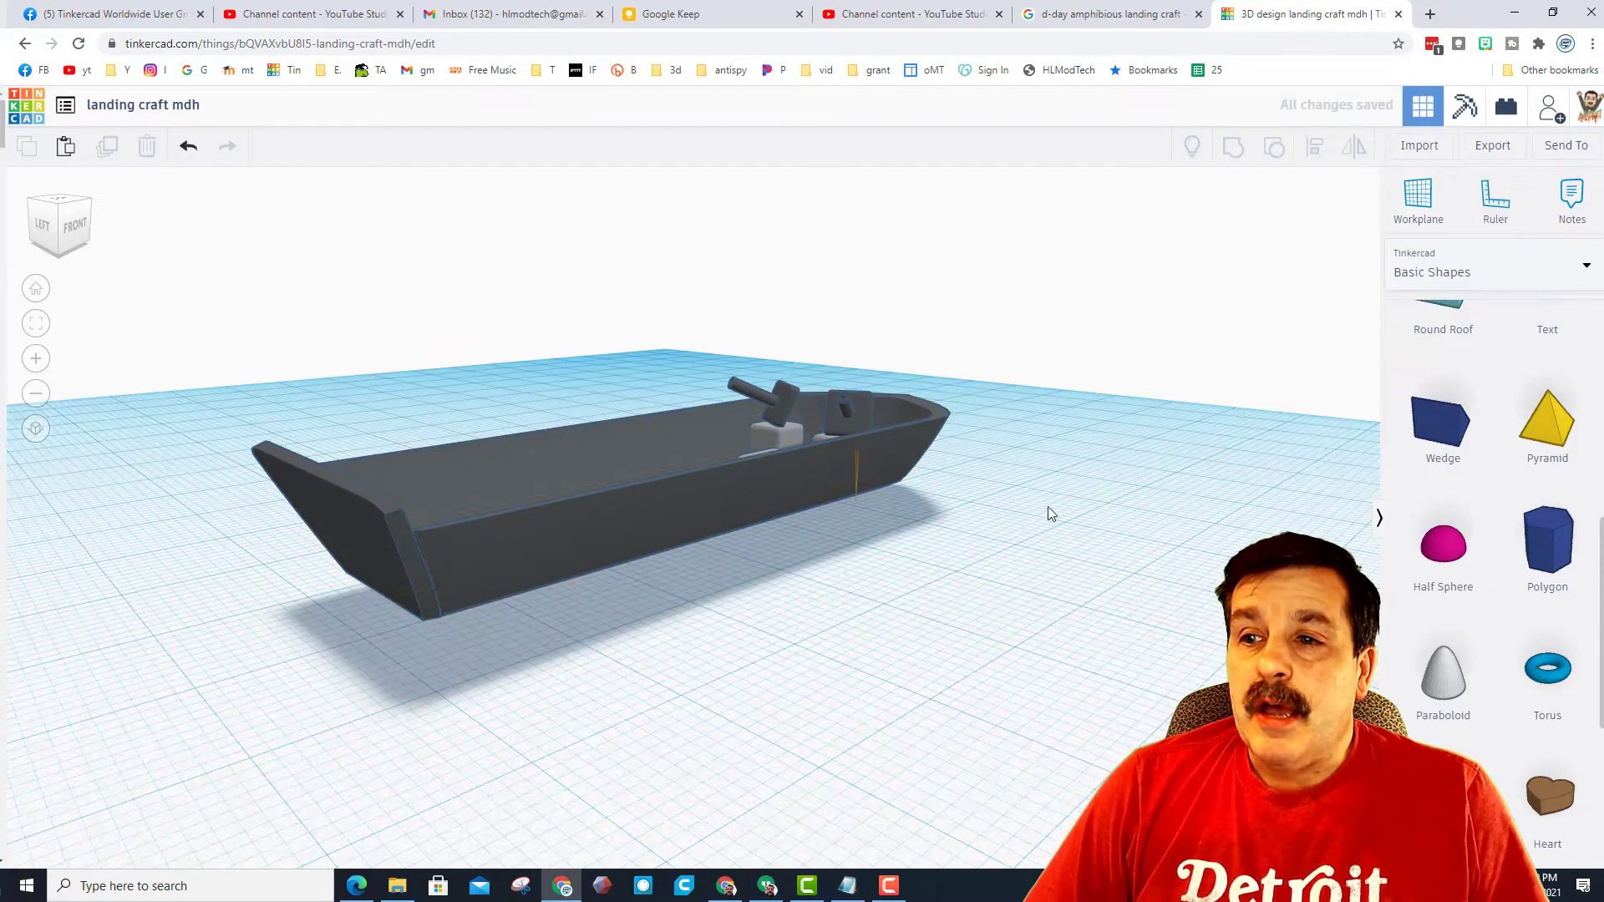
right_drag(1047, 508, 981, 585)
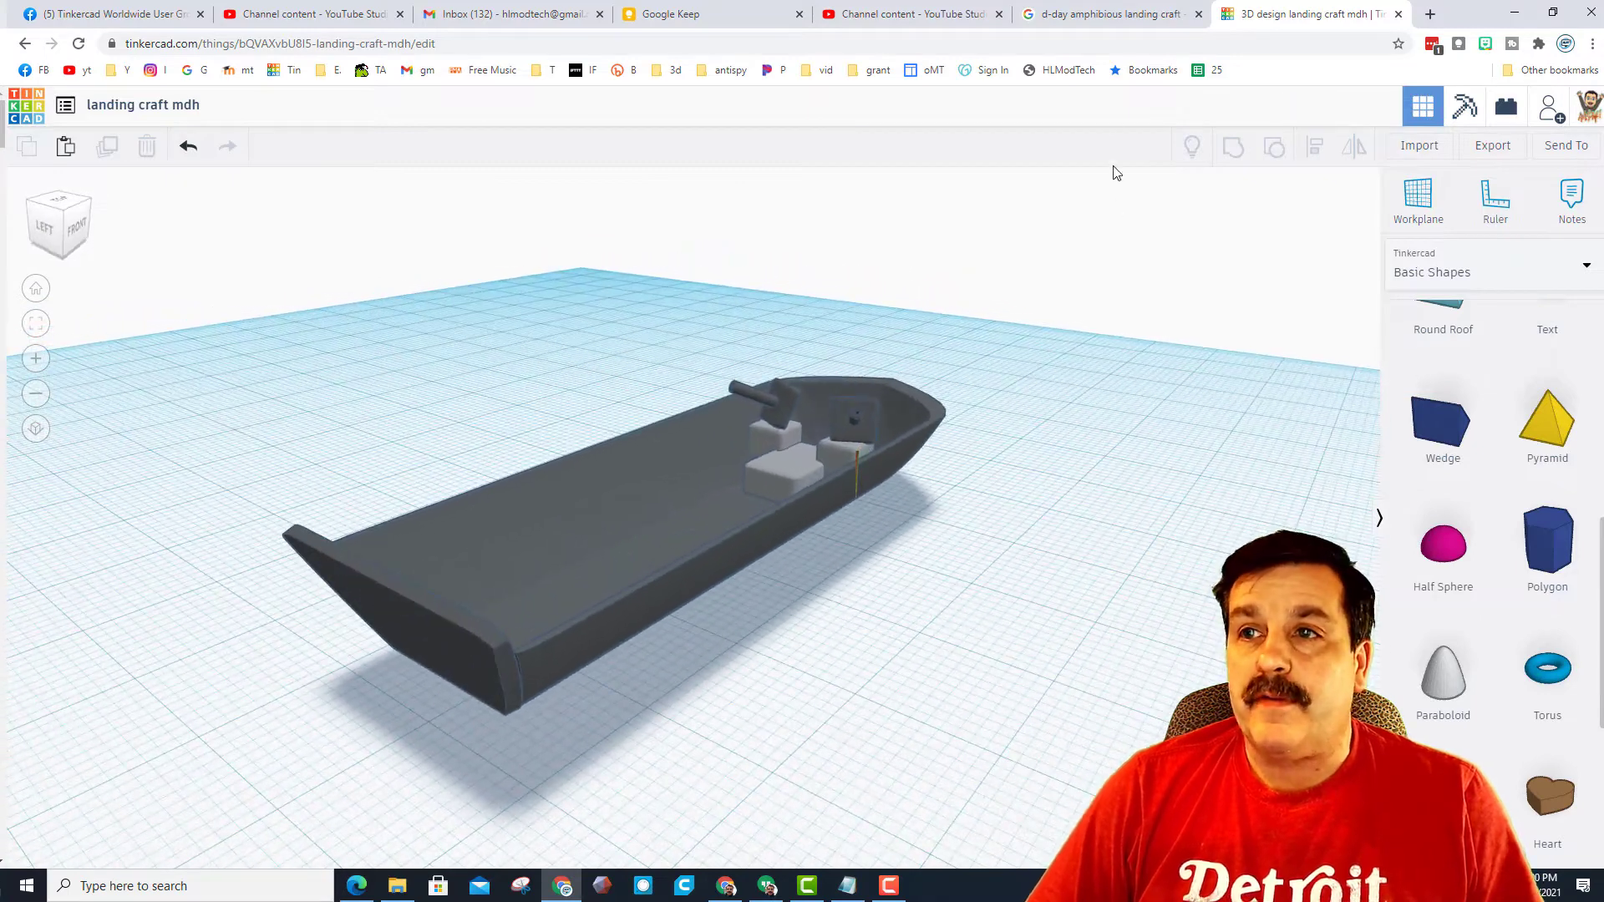
- Compare the modeled landing craft with the reference photo in the image search results, then return to the 3D design
click(1107, 14)
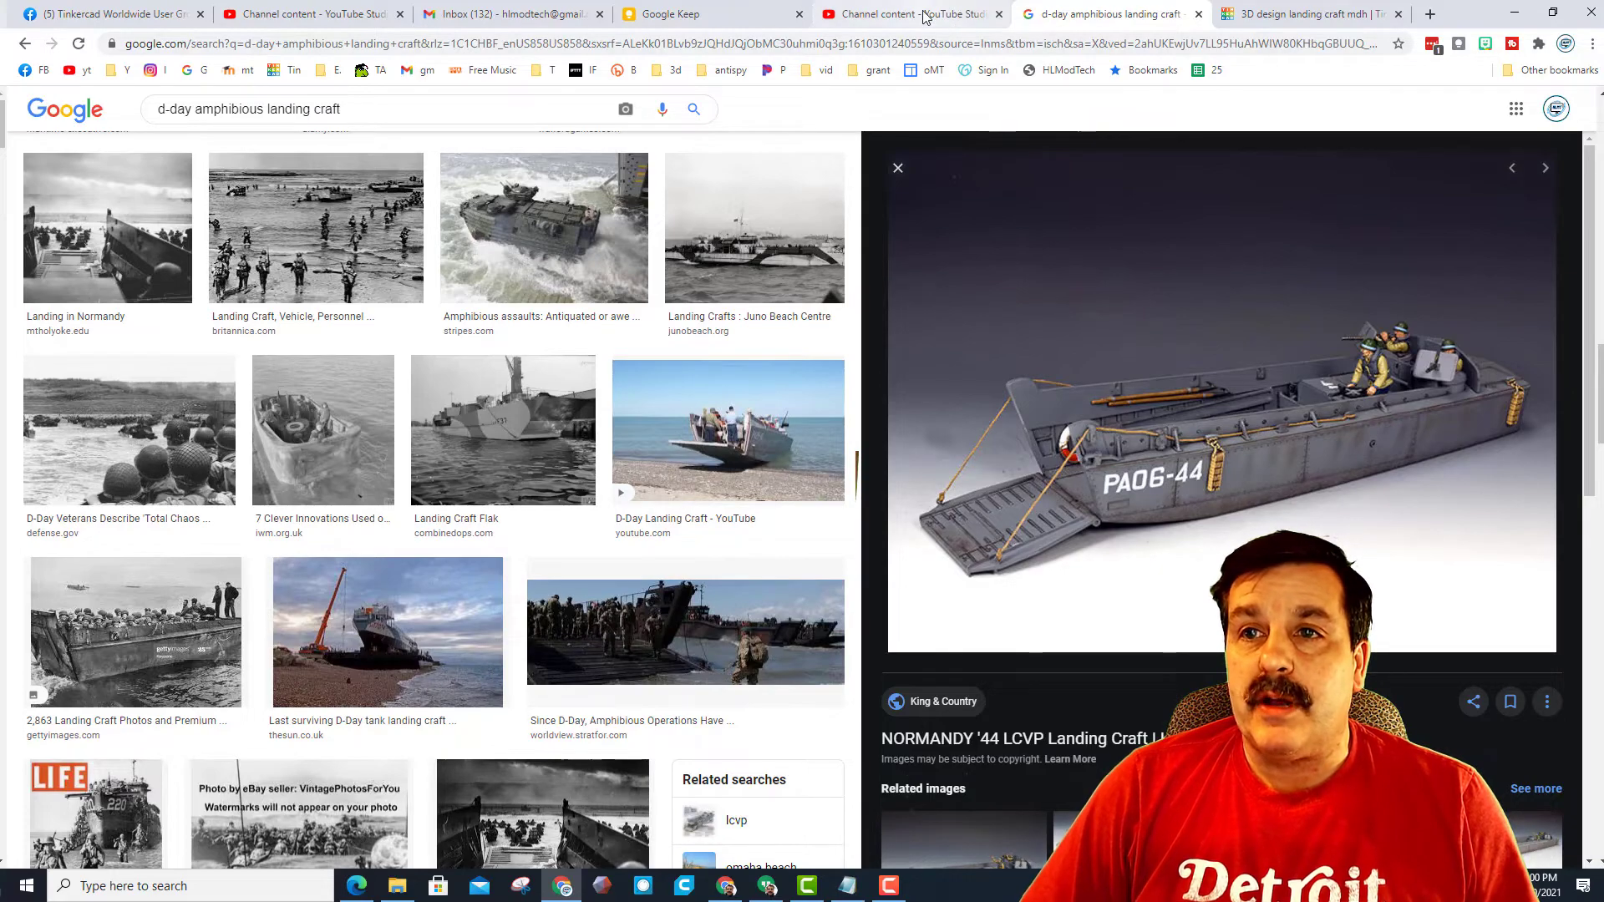
click(1304, 13)
right_drag(912, 536, 259, 387)
- Undo the last change, select all the landing craft's parts and reposition them together on the workplane
key(ctrl+z)
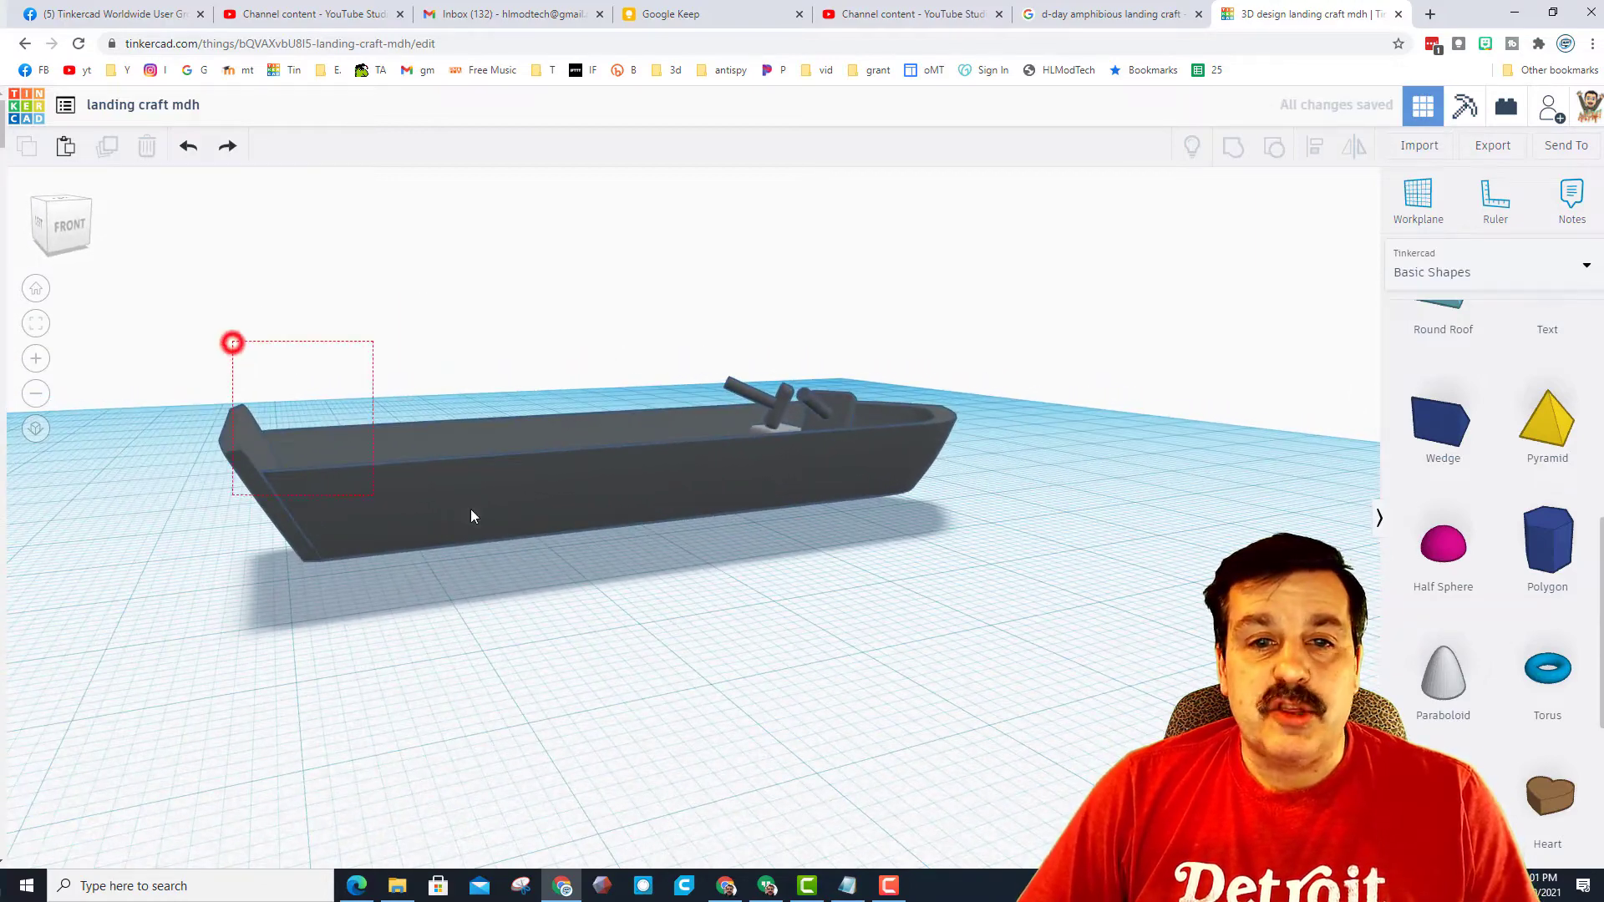
drag(470, 515, 938, 573)
right_drag(759, 602, 748, 557)
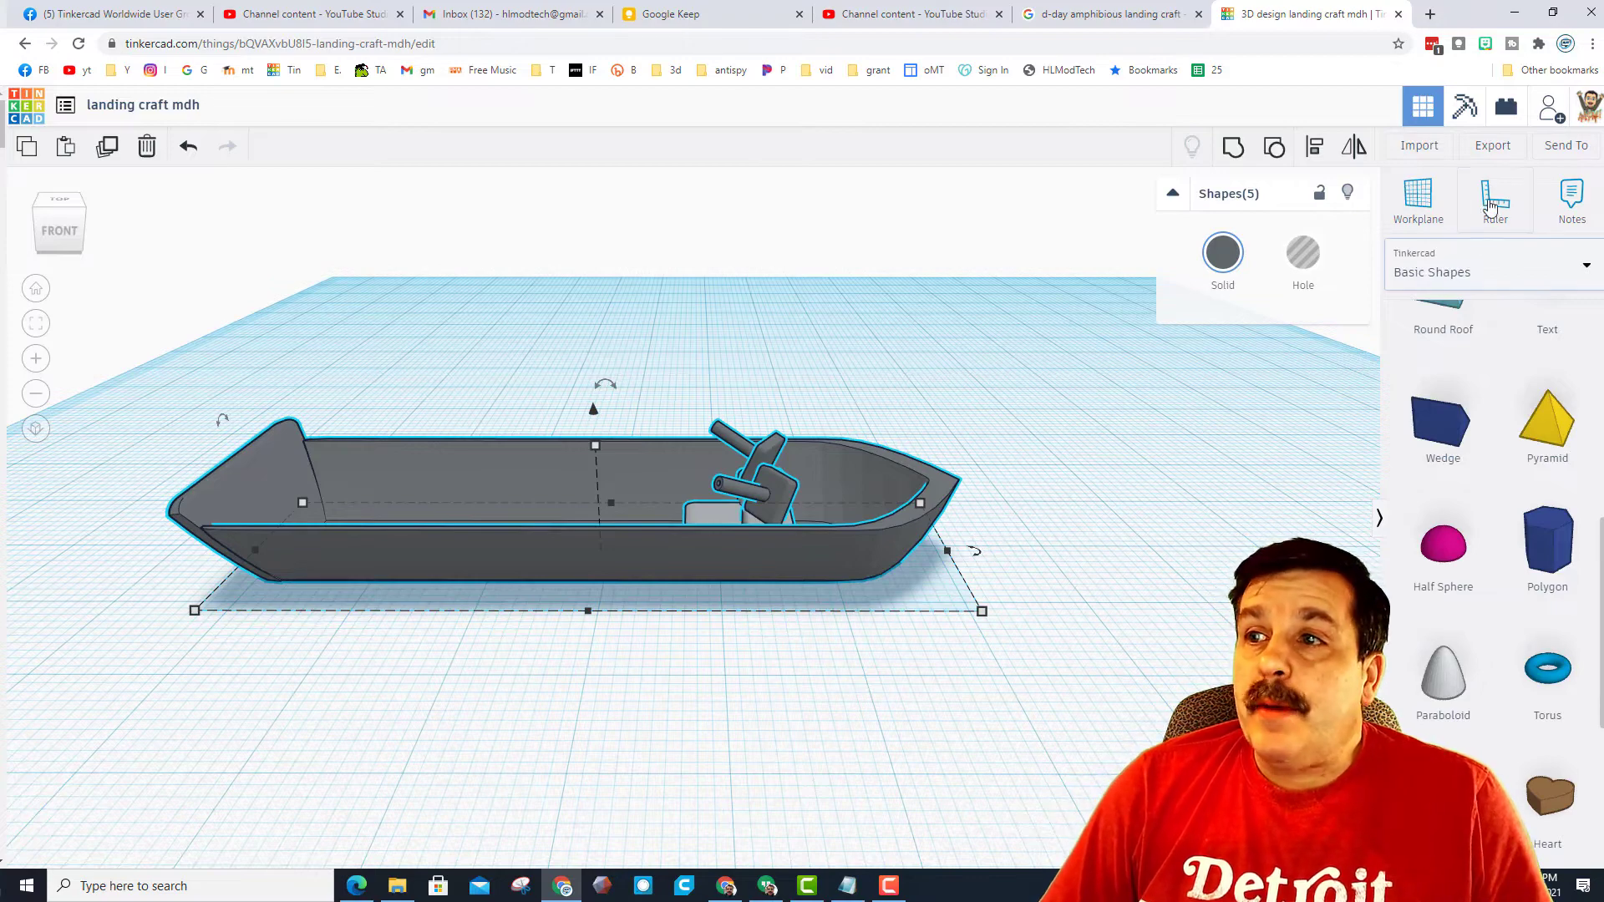
- Open the design's sharing options and bring up the invitation for people to collaborate by link
click(1568, 145)
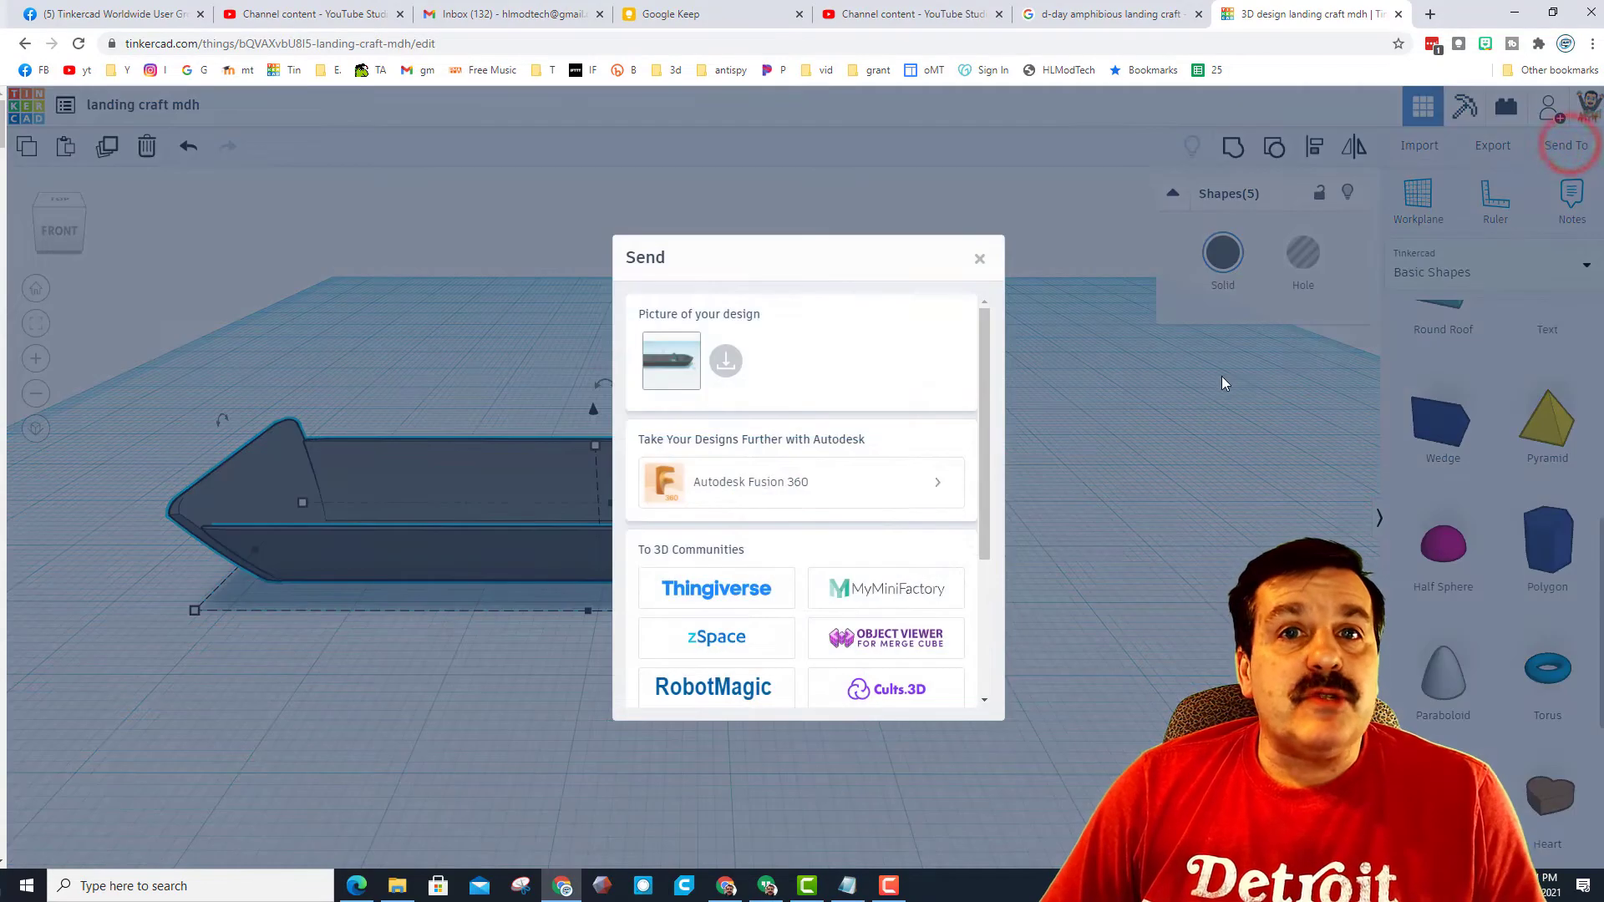
scroll(927, 502, down, 3)
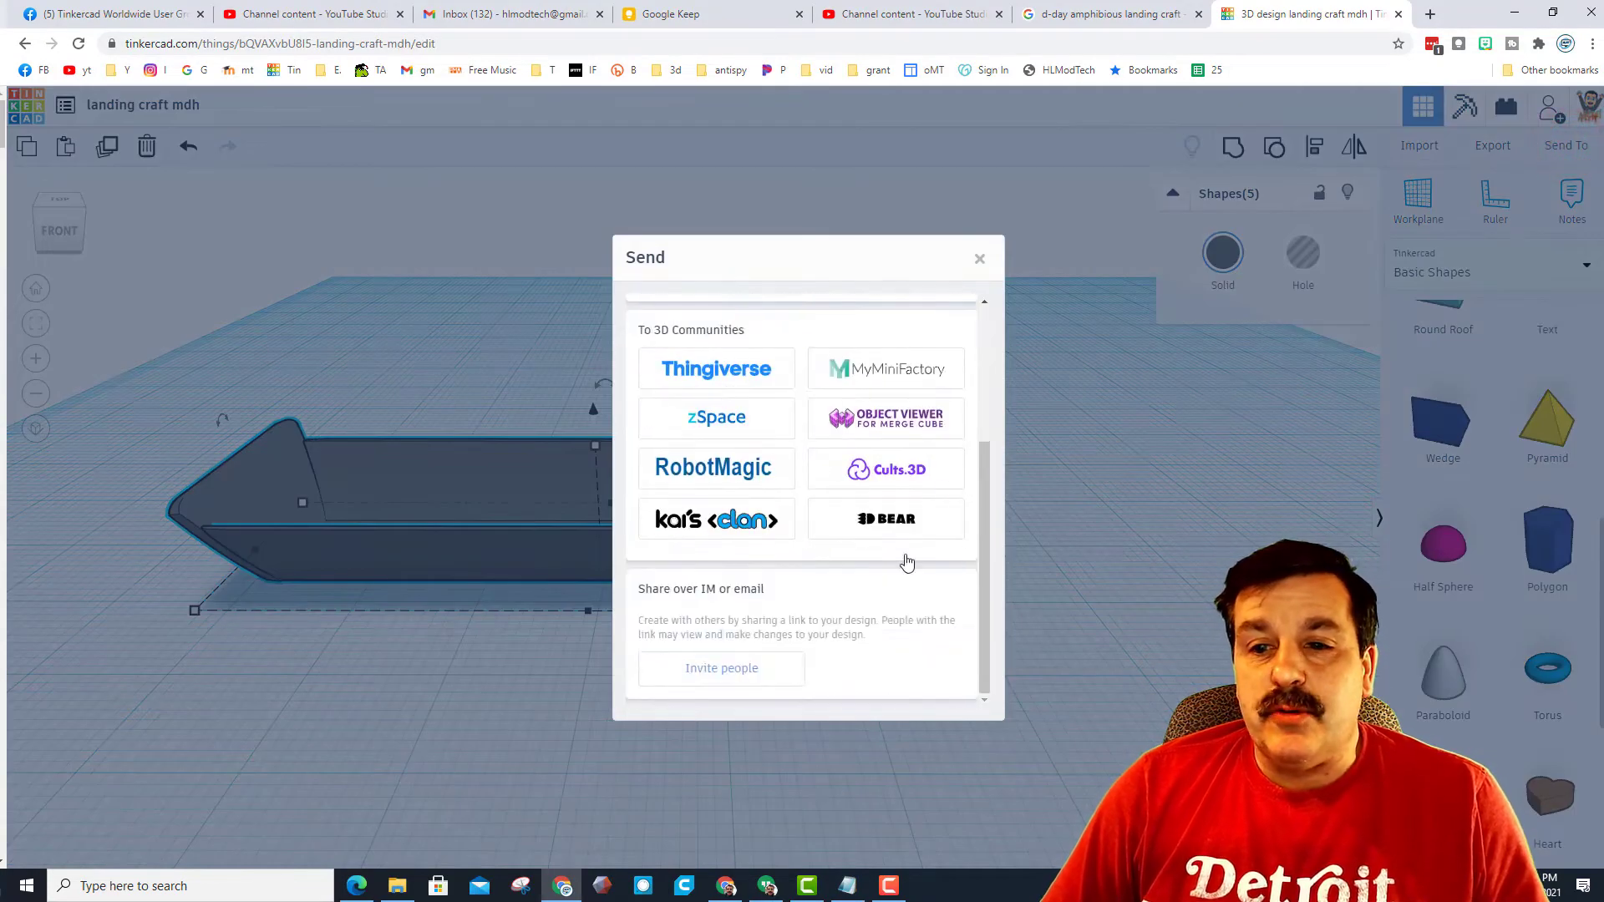
click(722, 683)
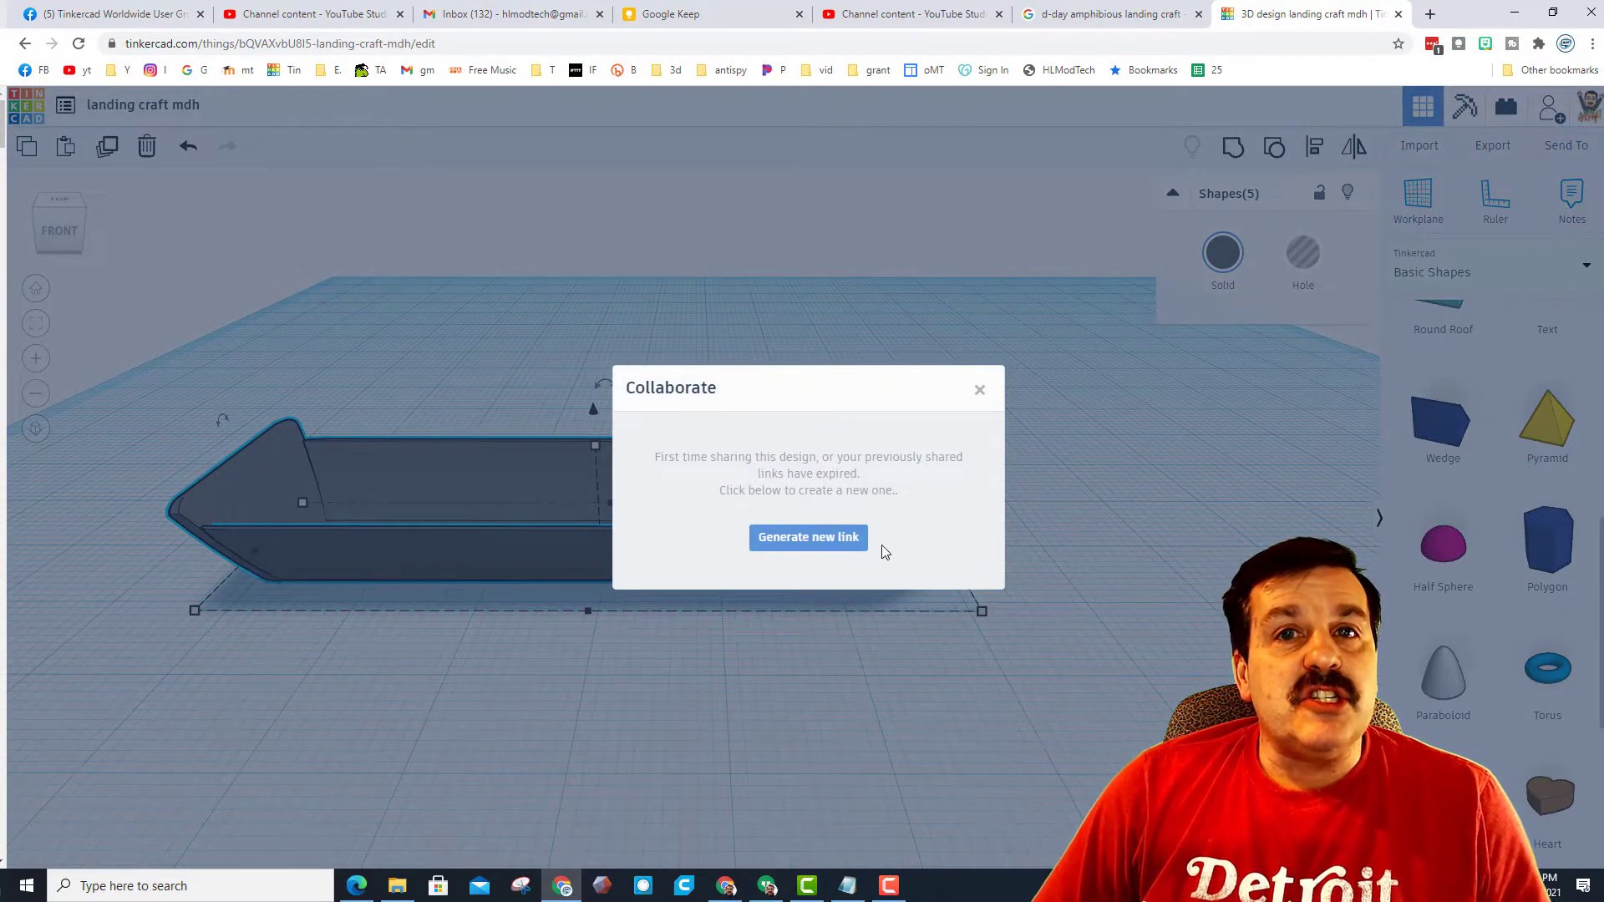